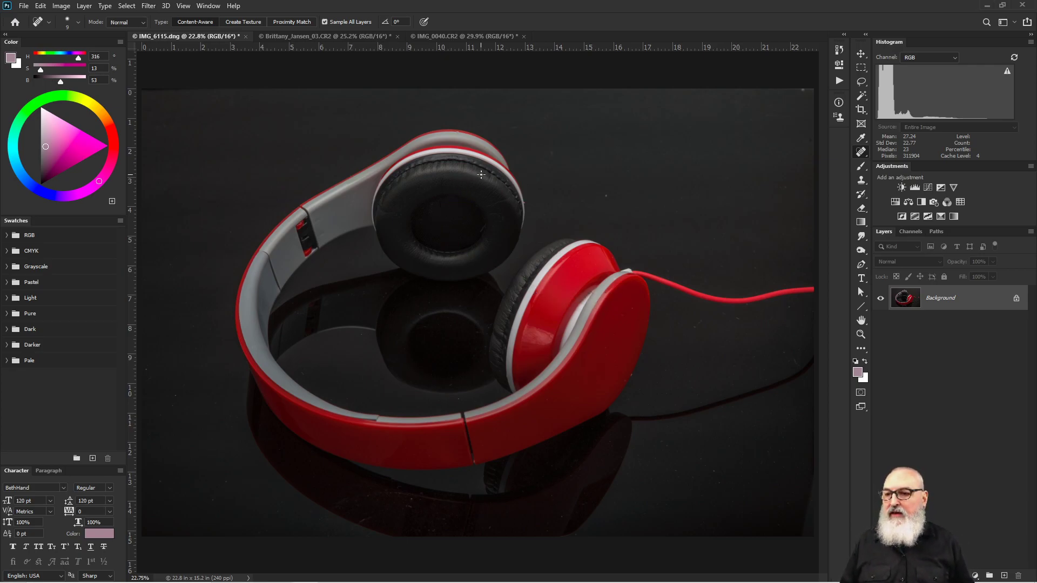
Examine the upper ear cushion, its rim and the headband of the headphones up close for dust and scratches.
key(z)
drag(463, 173, 518, 173)
drag(613, 266, 556, 181)
drag(562, 215, 519, 280)
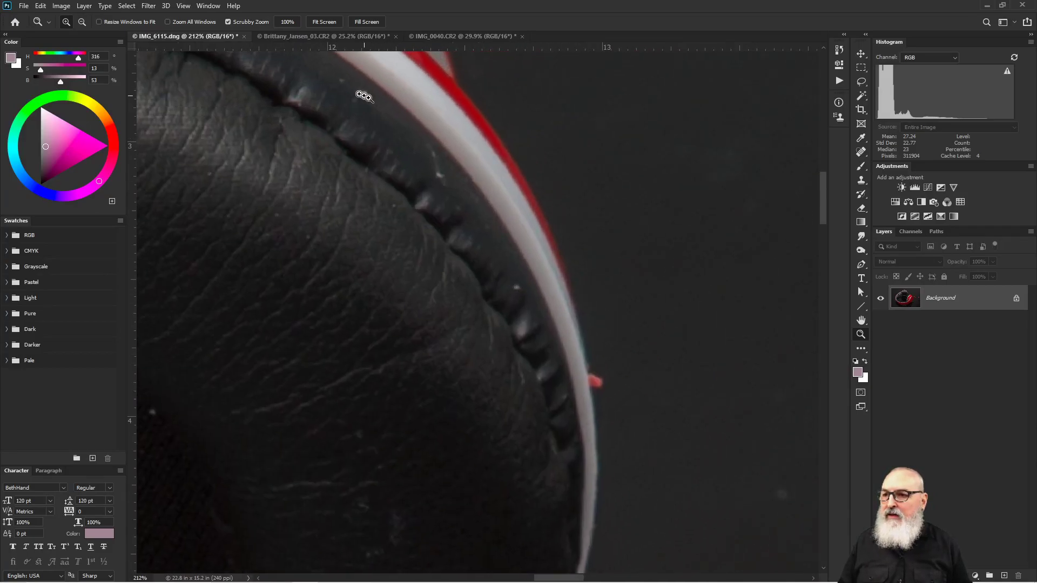
drag(378, 190, 718, 370)
drag(595, 352, 547, 327)
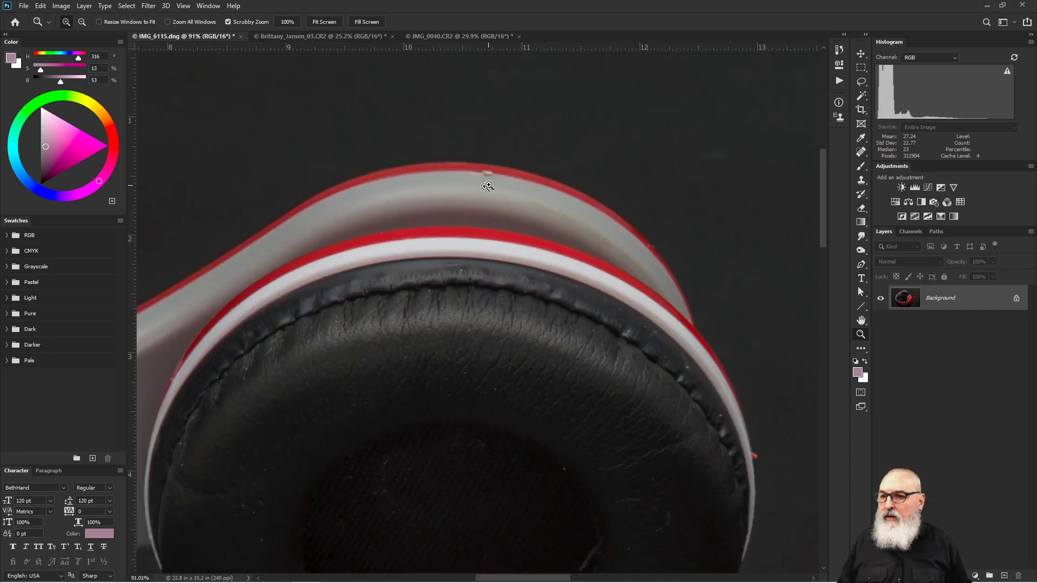
drag(464, 299, 539, 106)
drag(355, 261, 522, 267)
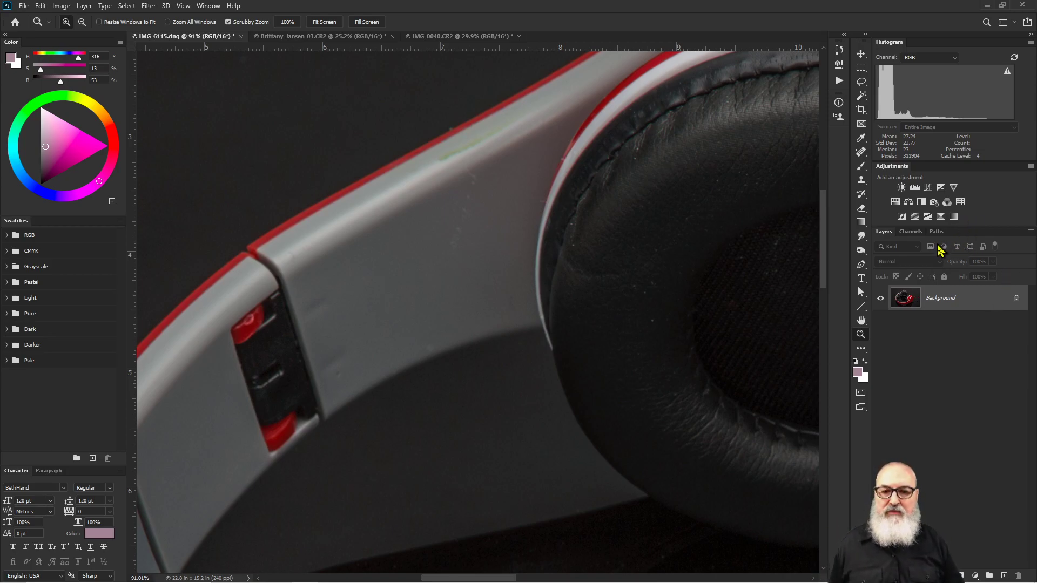
Add a Curves adjustment layer and bend its RGB curve into steep alternating peaks and valleys, with the first peak at input 40, output 255.
click(928, 189)
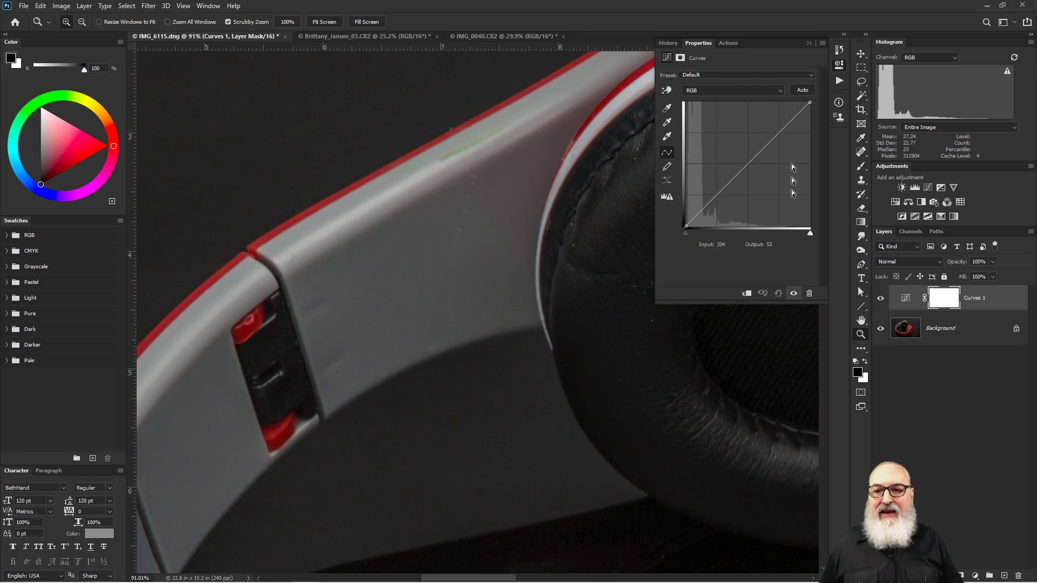
drag(722, 188, 699, 101)
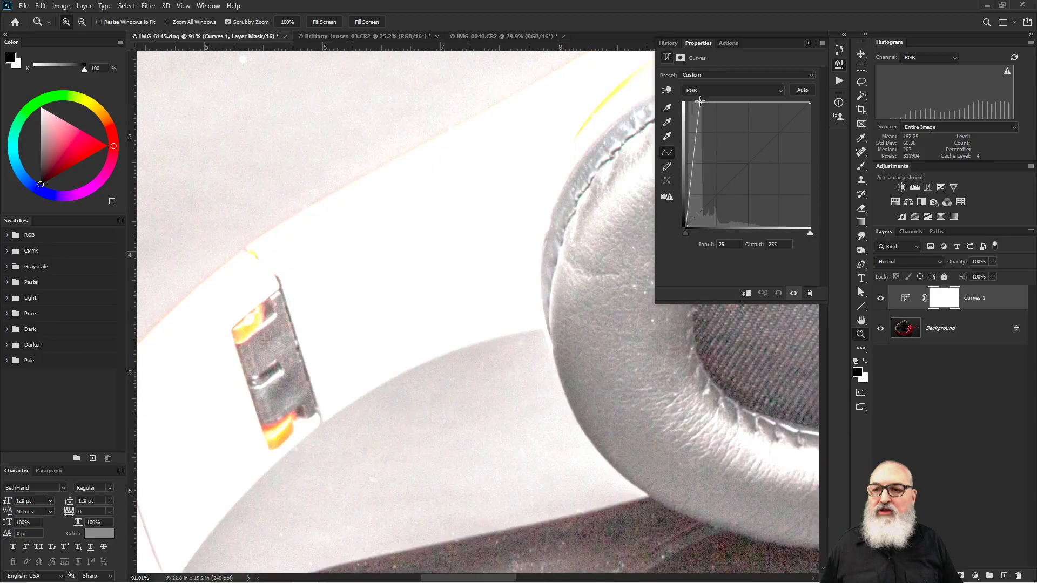
key(backslash)
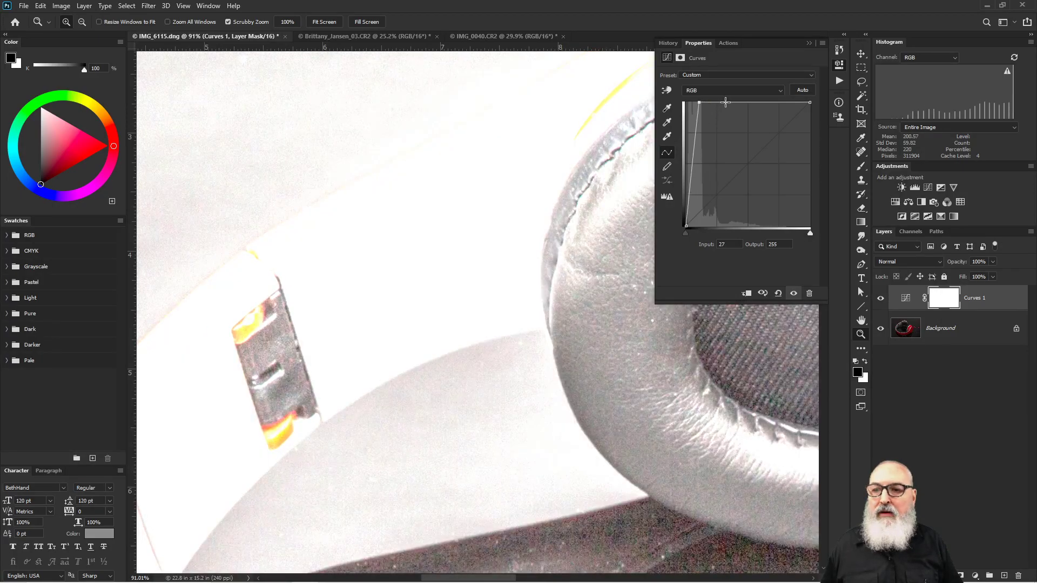
drag(724, 102, 789, 226)
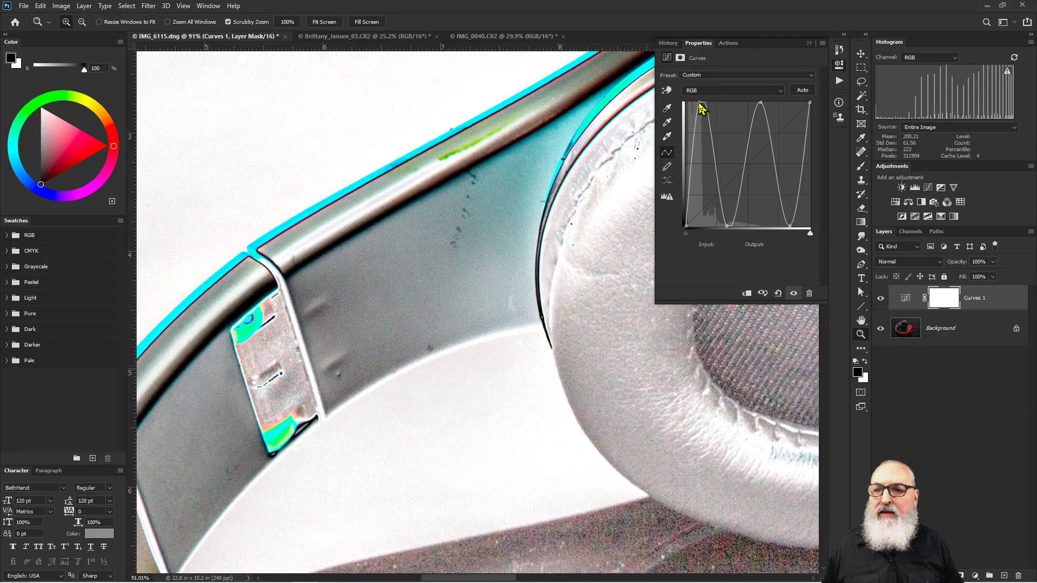
mouse_move(703, 101)
mouse_down()
mouse_move(707, 211)
mouse_move(707, 103)
mouse_up()
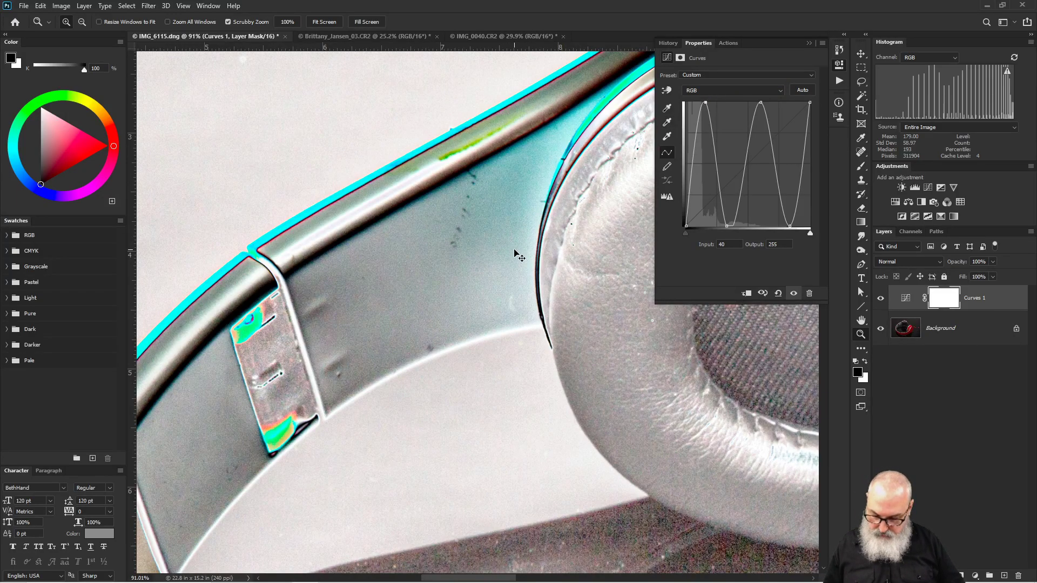
Examine the headband's reflection under the Curves layer for dust specks and scratches.
key(ctrl+minus)
key(ctrl+minus)
drag(539, 260, 324, 268)
drag(418, 280, 550, 149)
drag(425, 252, 473, 247)
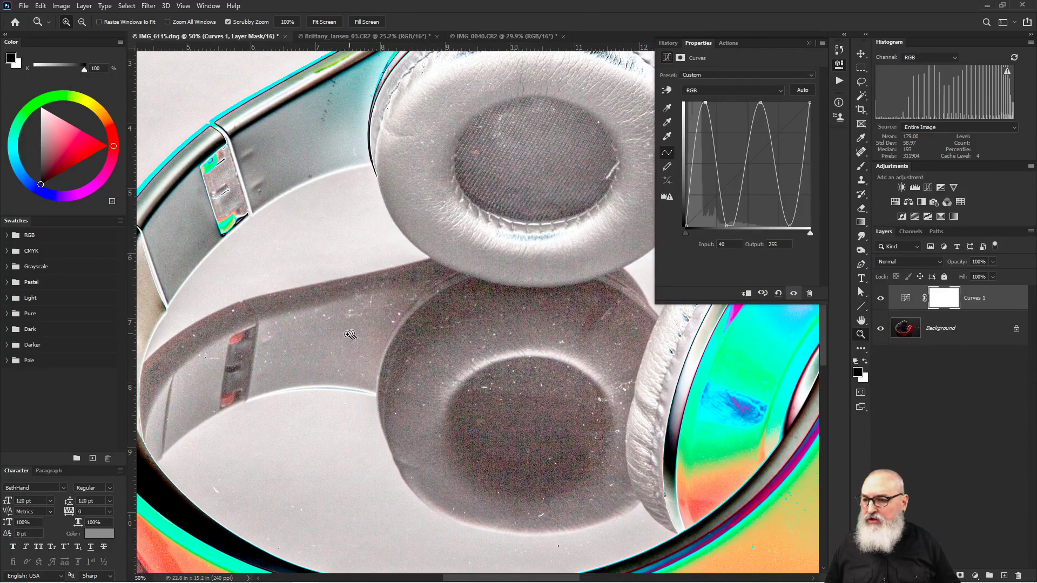
drag(341, 327, 426, 320)
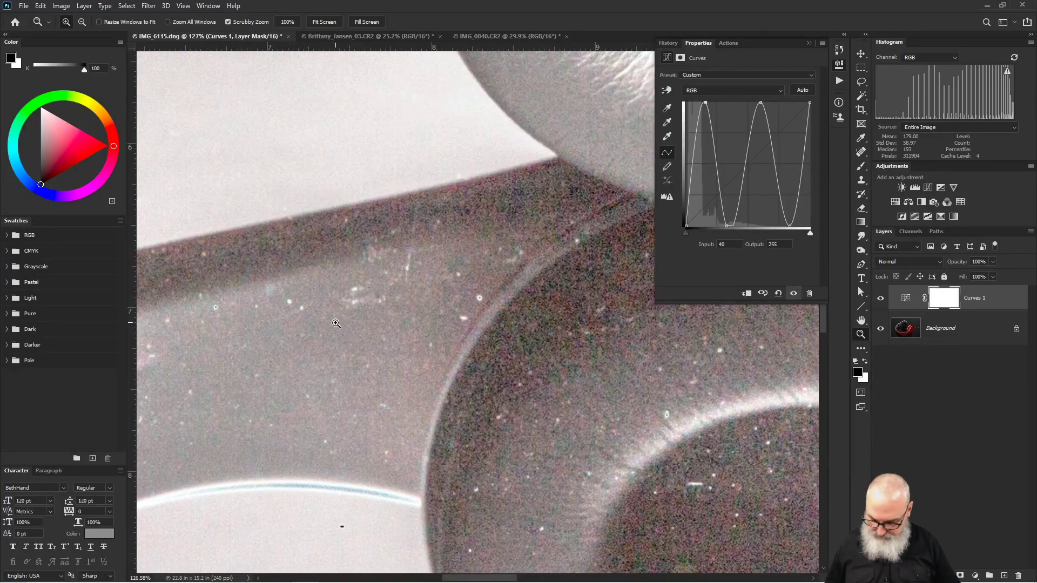
key(v)
drag(353, 335, 575, 245)
mouse_move(419, 329)
mouse_down()
mouse_move(470, 284)
mouse_move(413, 312)
mouse_up()
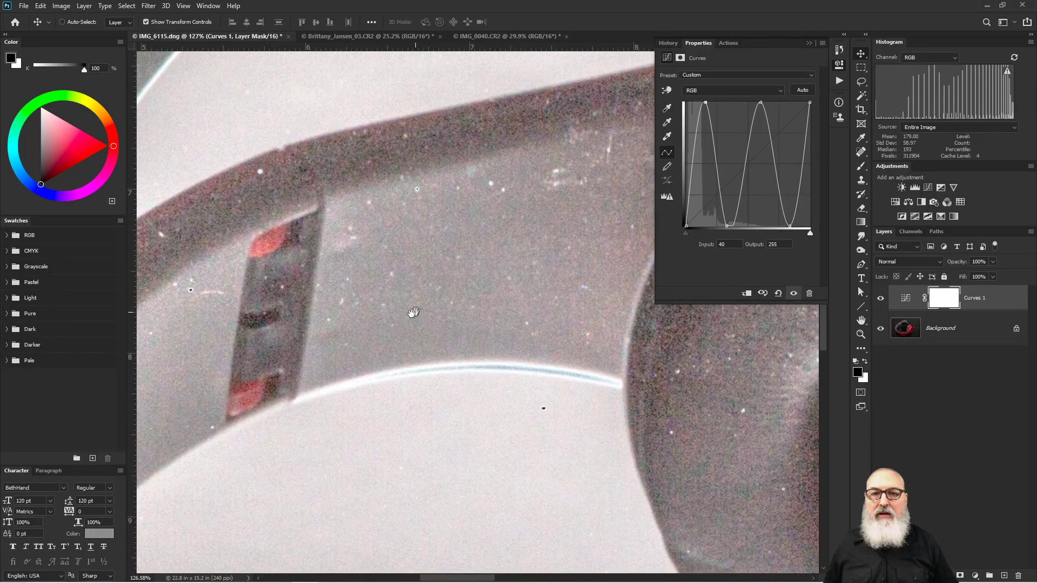
Examine the reflected ear cushion and the real ear cushion above it for dust and lint.
drag(353, 296, 189, 338)
drag(432, 332, 251, 302)
drag(457, 311, 349, 319)
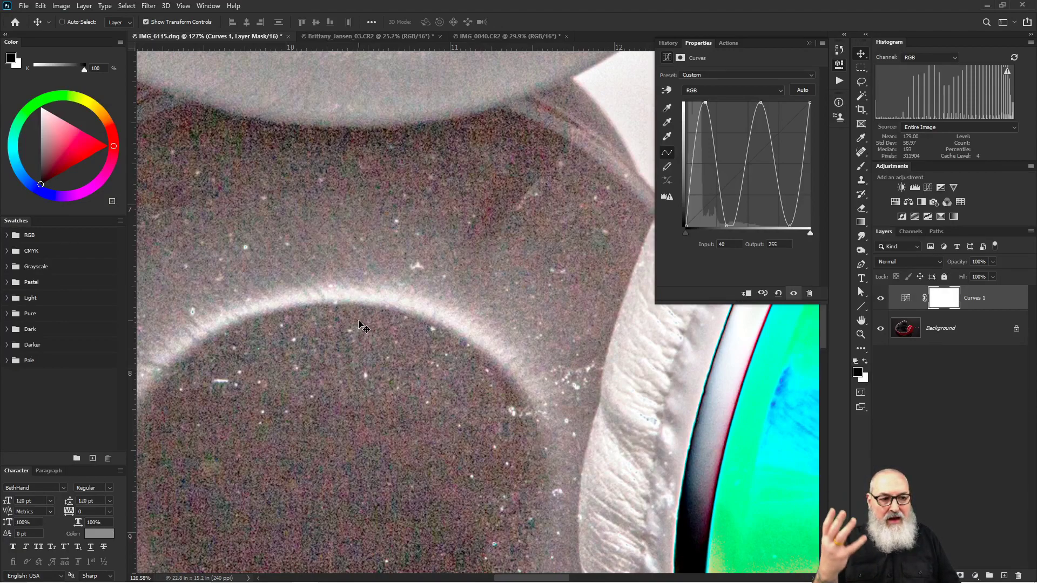
drag(408, 318, 238, 308)
drag(385, 206, 358, 205)
drag(409, 351, 310, 411)
drag(282, 237, 471, 426)
drag(460, 223, 443, 348)
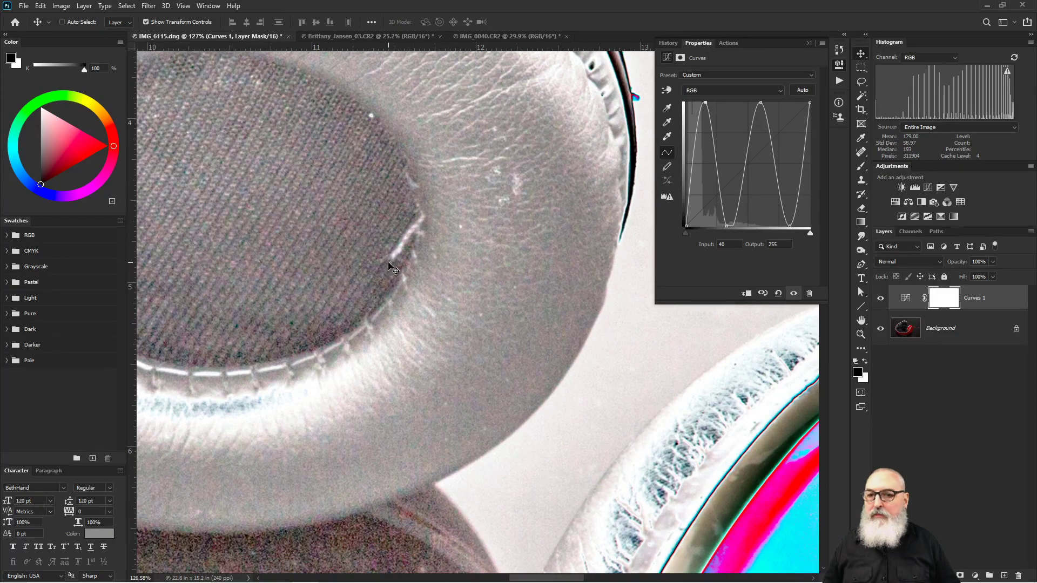
Hide and reshow the Curves layer to compare the ear cushion's flaws with and without the enhanced contrast.
click(881, 301)
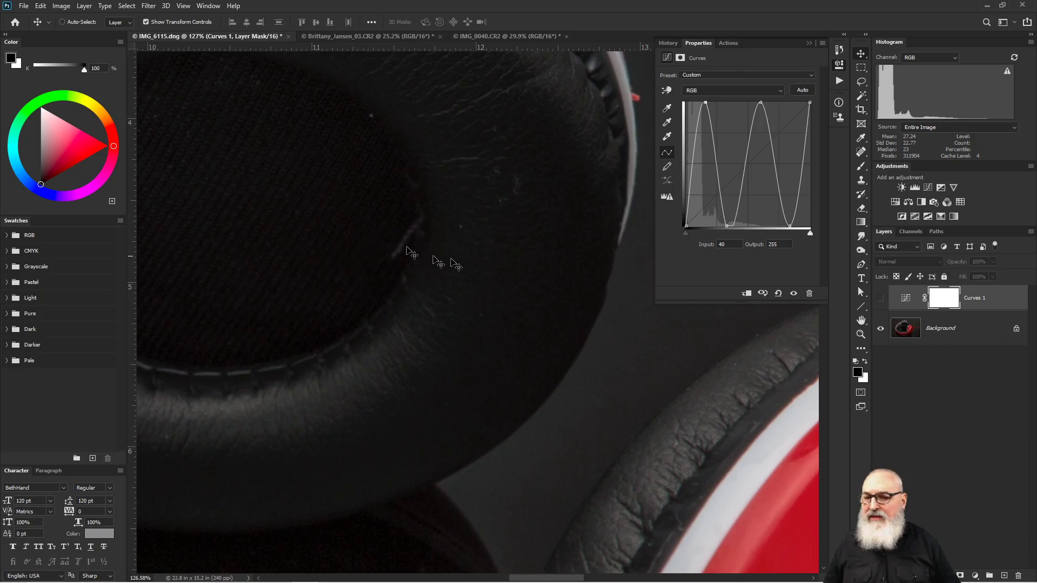
click(881, 301)
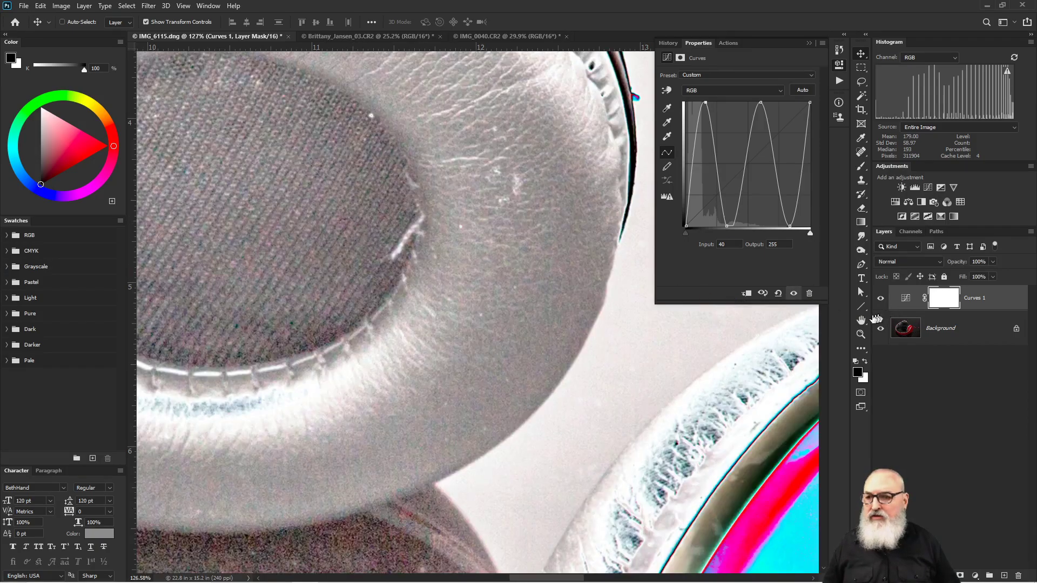
drag(317, 228, 413, 279)
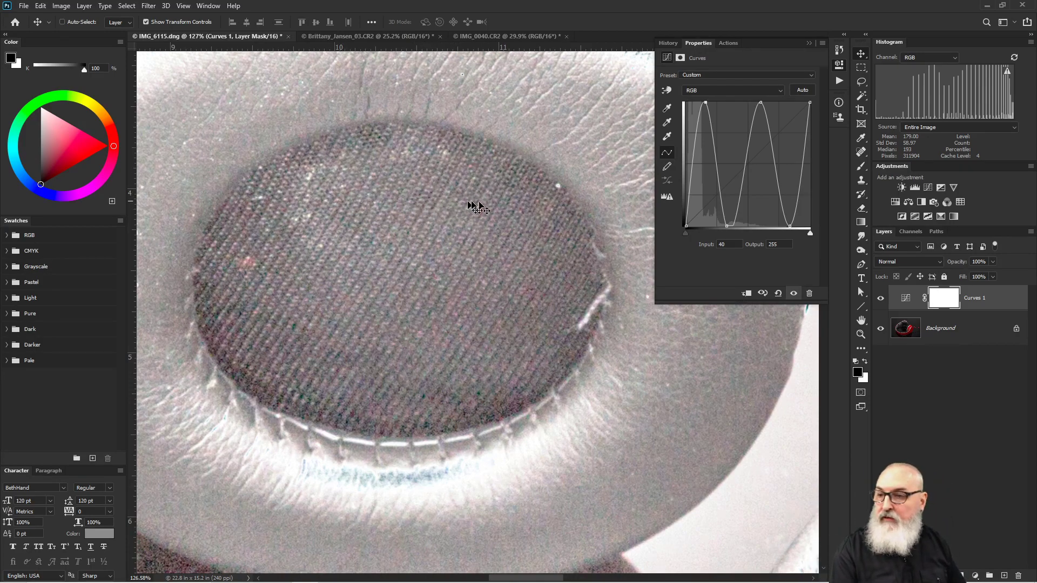
mouse_move(567, 176)
mouse_down()
mouse_move(589, 181)
mouse_move(545, 172)
mouse_up()
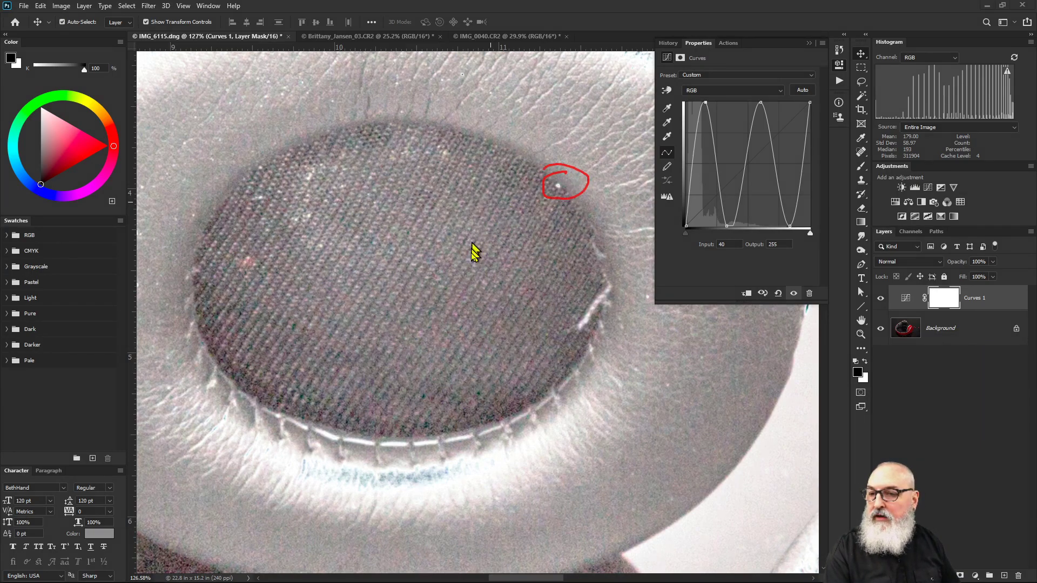
mouse_move(610, 271)
mouse_down()
mouse_move(549, 349)
mouse_move(588, 347)
mouse_move(630, 291)
mouse_move(586, 275)
mouse_up()
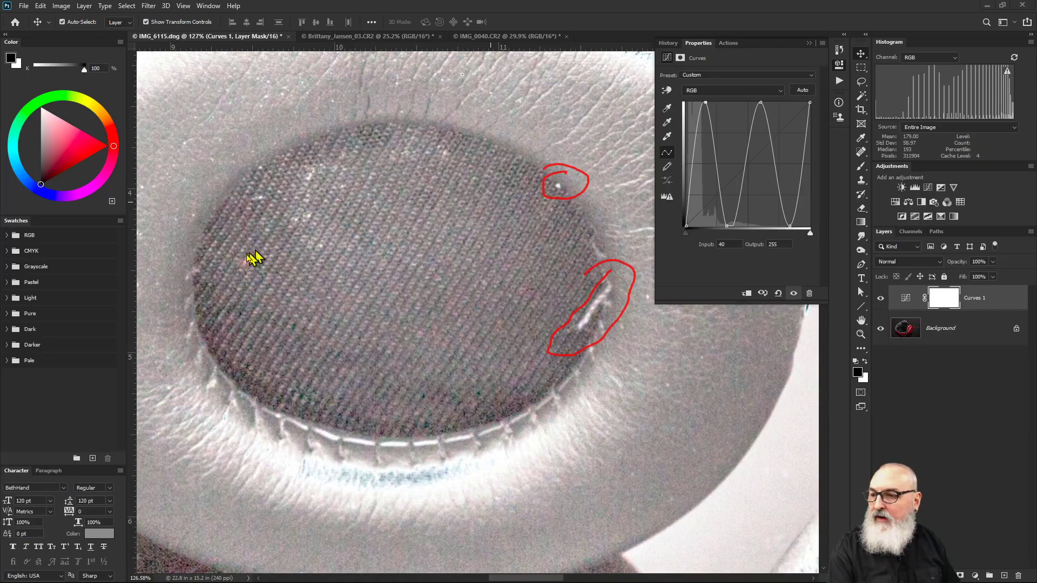
mouse_move(233, 244)
mouse_down()
mouse_move(260, 275)
mouse_move(238, 247)
mouse_up()
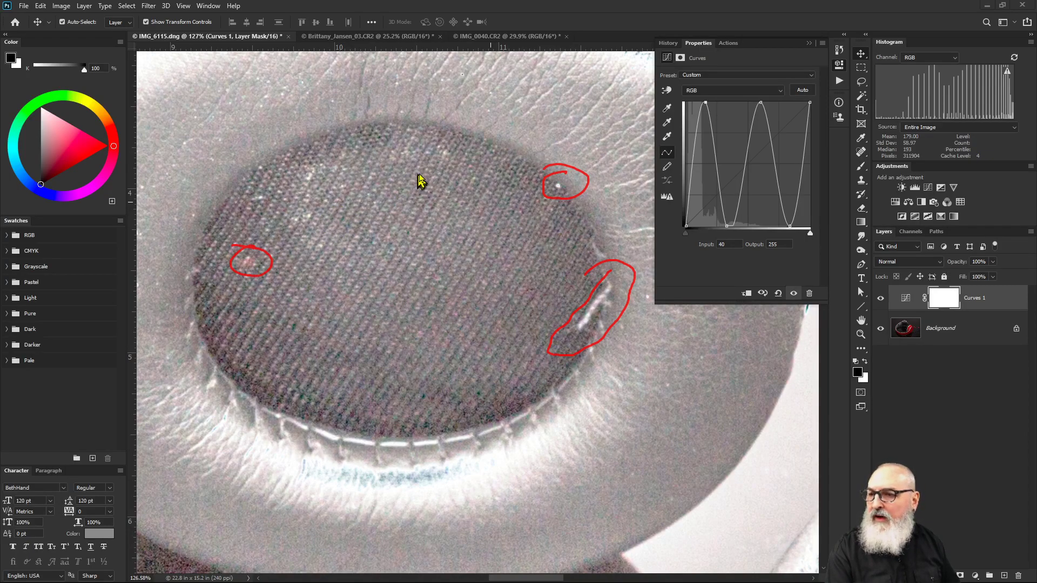
drag(446, 153, 438, 148)
drag(312, 174, 282, 224)
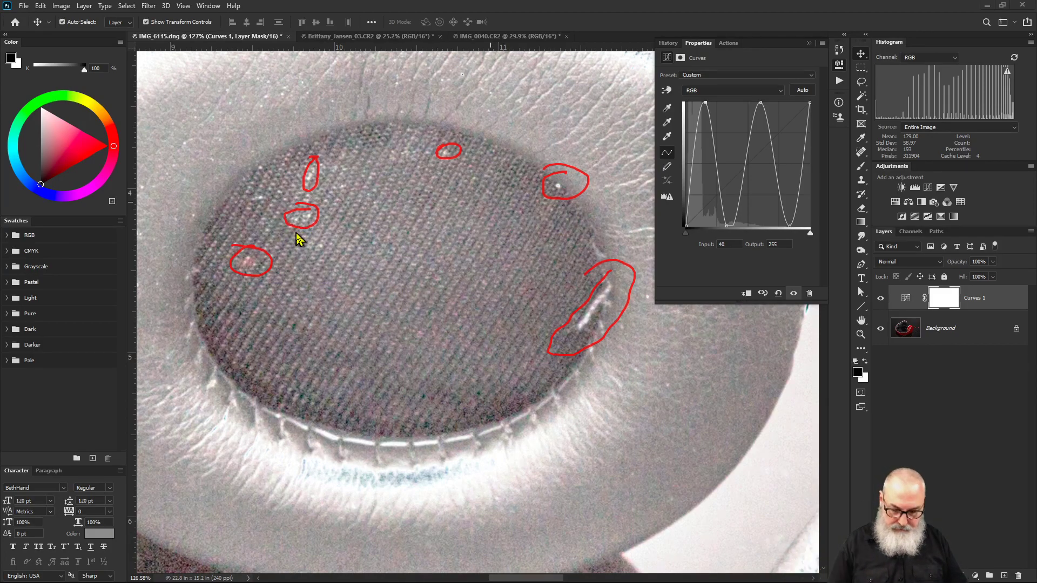
key(Escape)
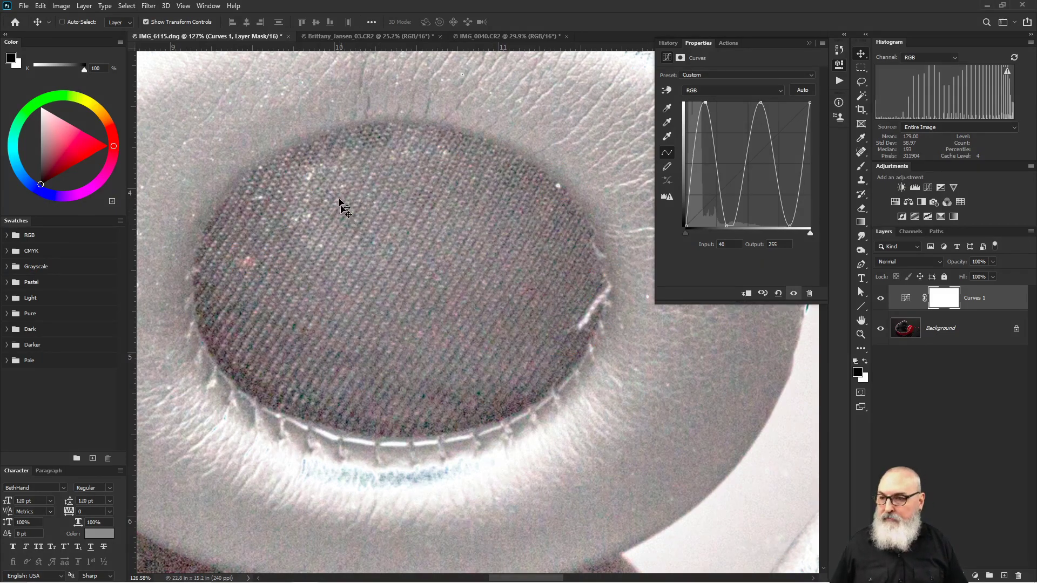
Delete the Curves adjustment layer, leaving only the Background layer.
drag(308, 180, 578, 152)
drag(405, 266, 551, 47)
drag(418, 224, 437, 168)
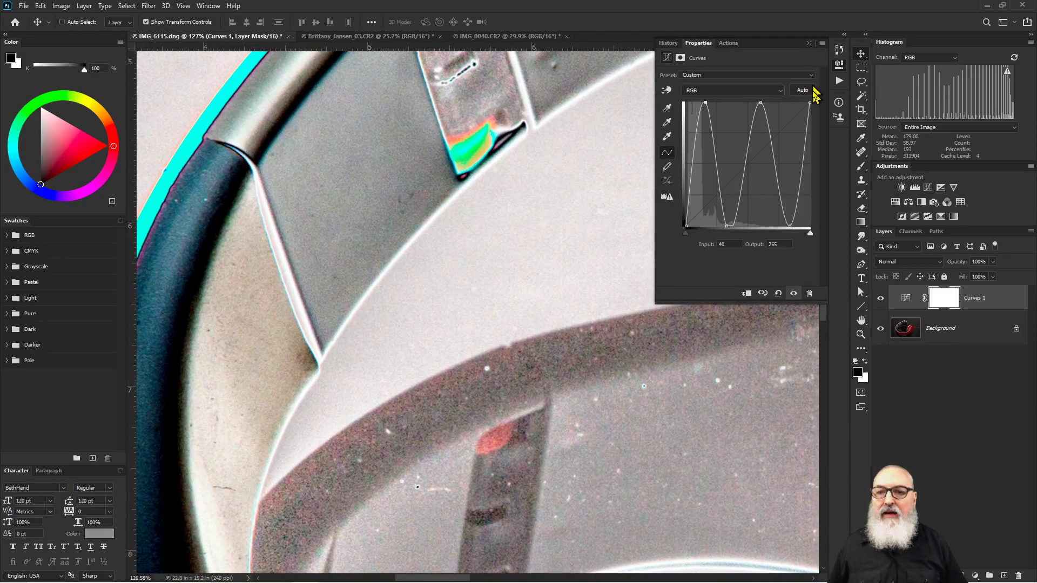
click(967, 305)
drag(996, 296, 1018, 576)
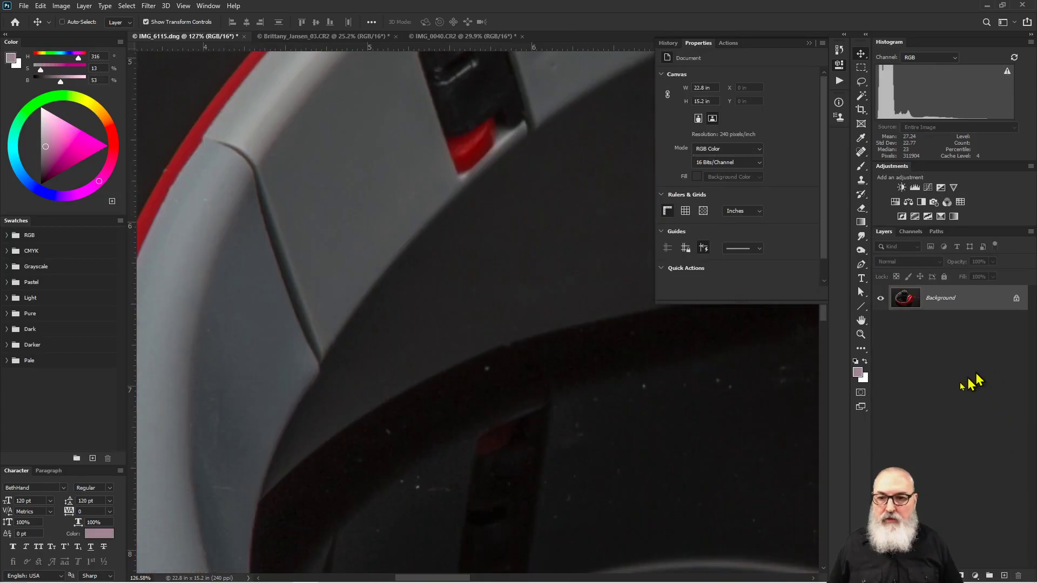
Run the Spot Removal Check action from the Check Layers set and delete the Dust / Scratch layer it adds.
click(729, 48)
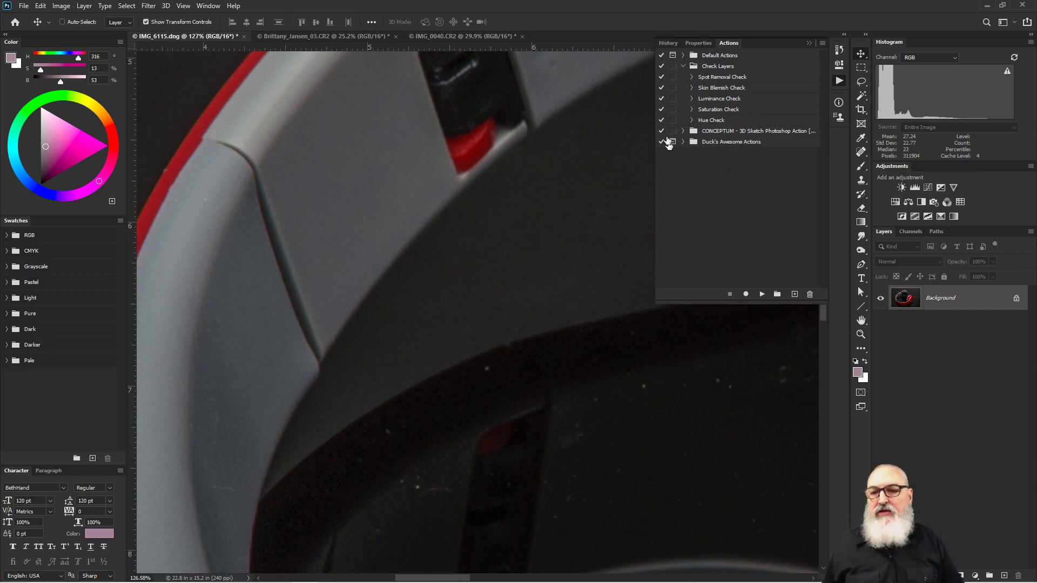
click(708, 69)
click(683, 67)
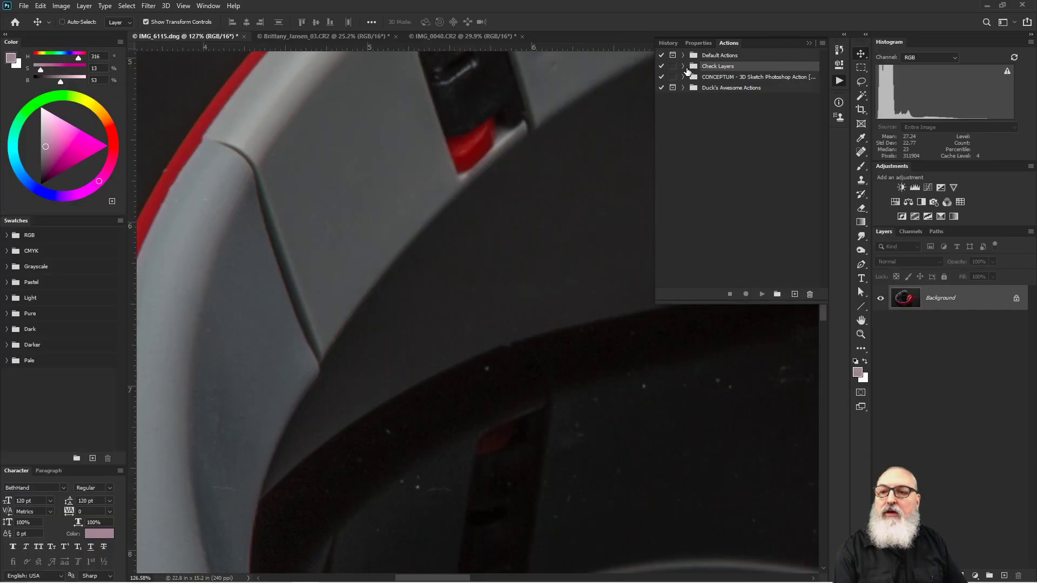
click(683, 66)
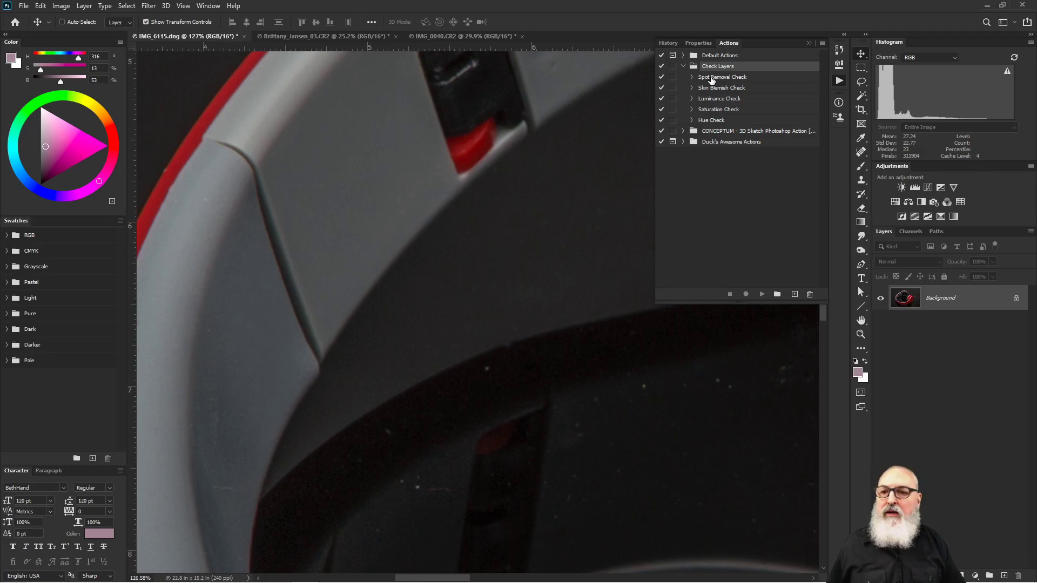
click(712, 78)
click(761, 295)
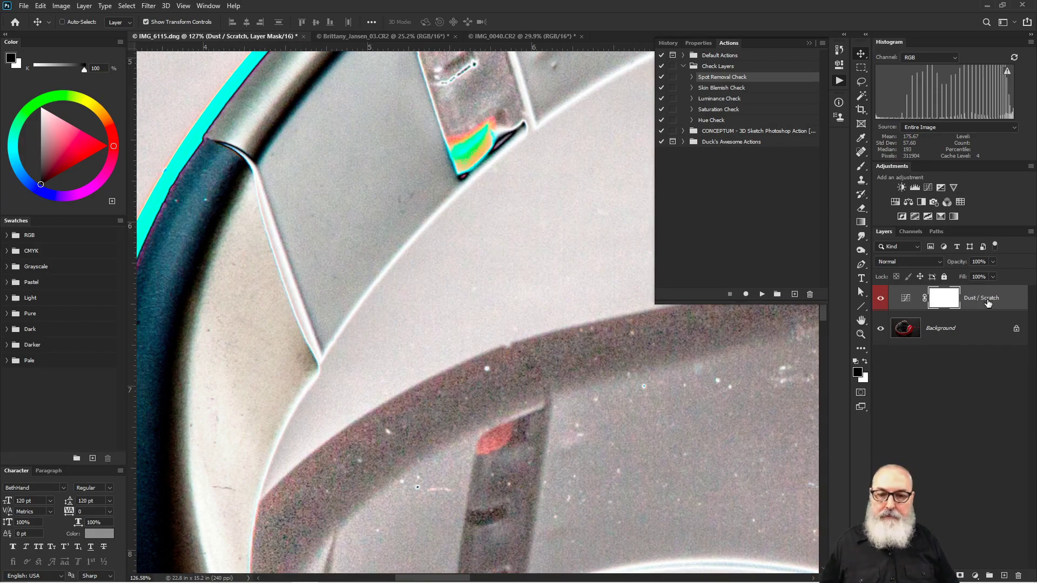
drag(991, 302, 1018, 575)
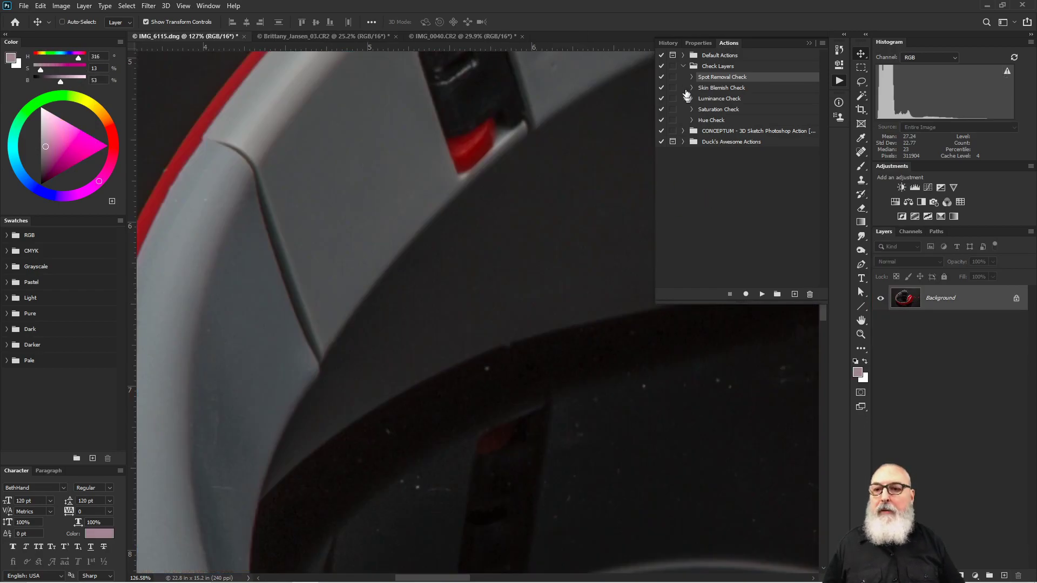
Select the Check Layers action set and display the Actions panel with its list of check actions.
click(735, 66)
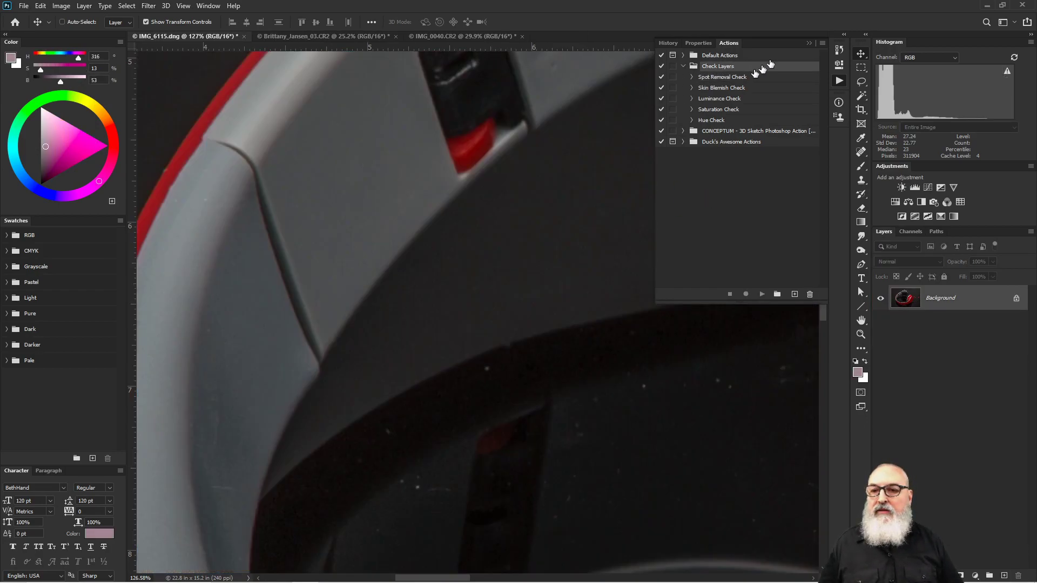
click(719, 44)
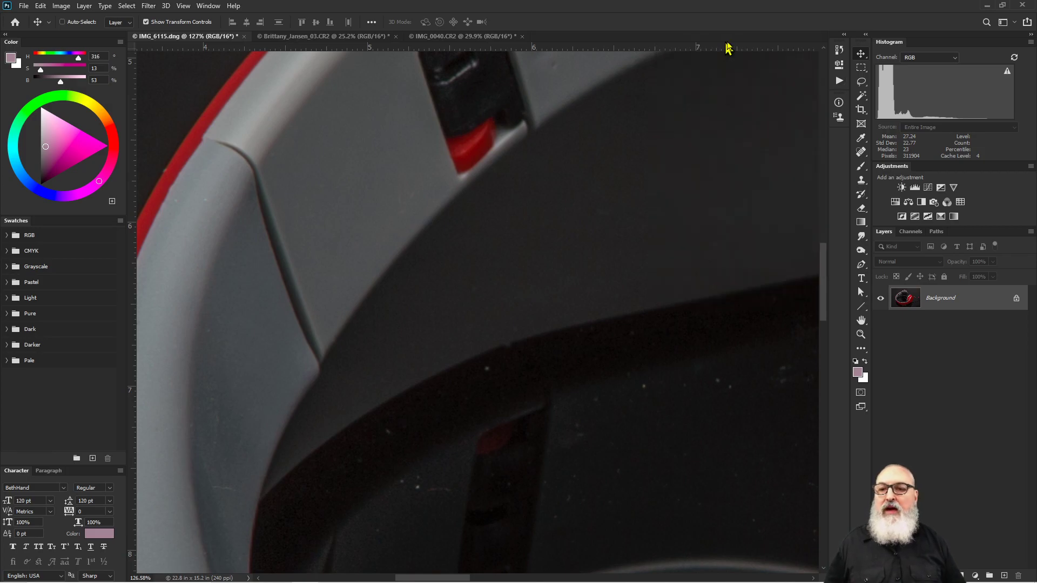
click(838, 84)
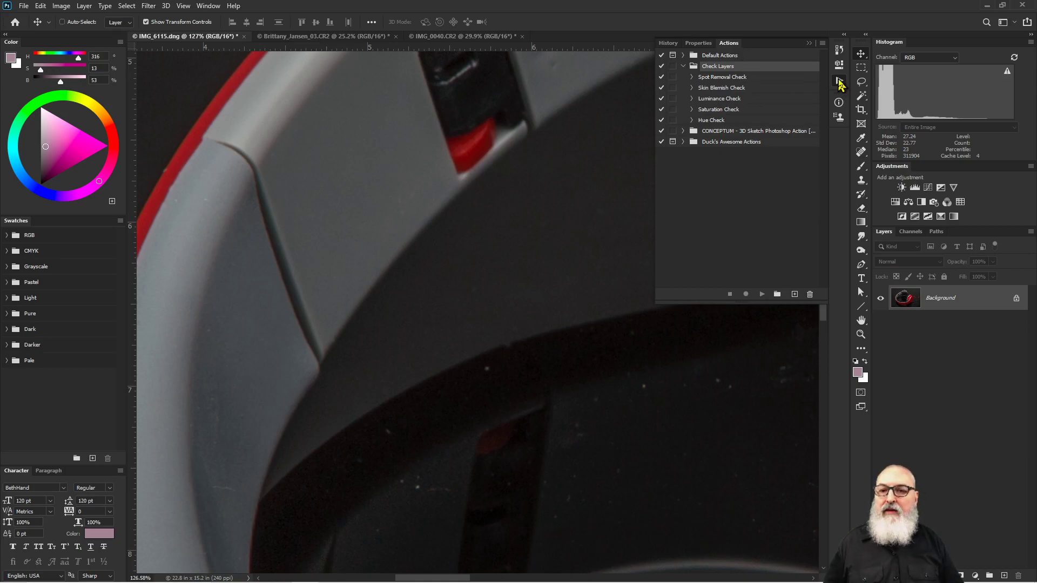
click(838, 81)
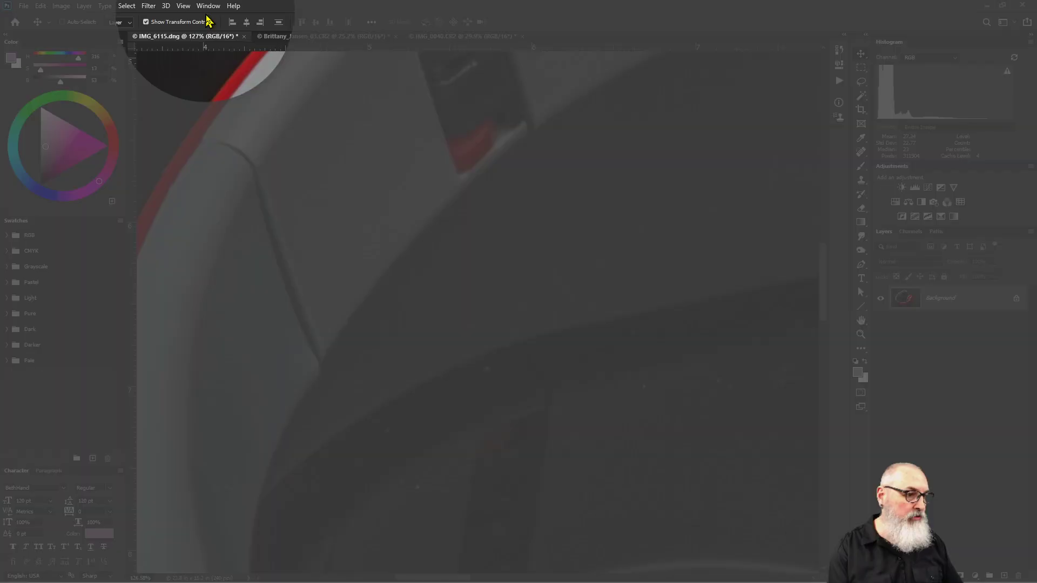
click(211, 9)
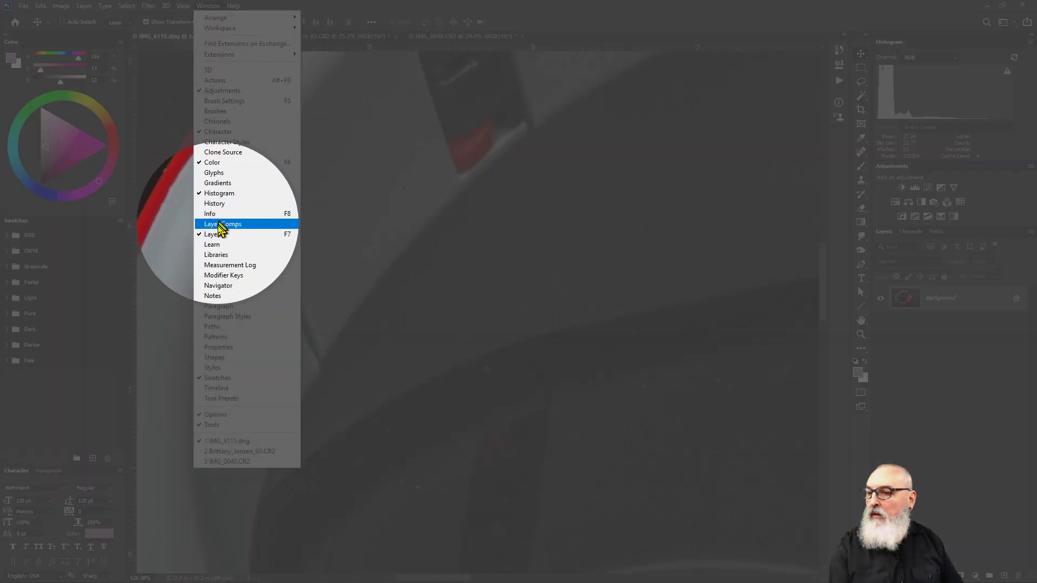
click(237, 81)
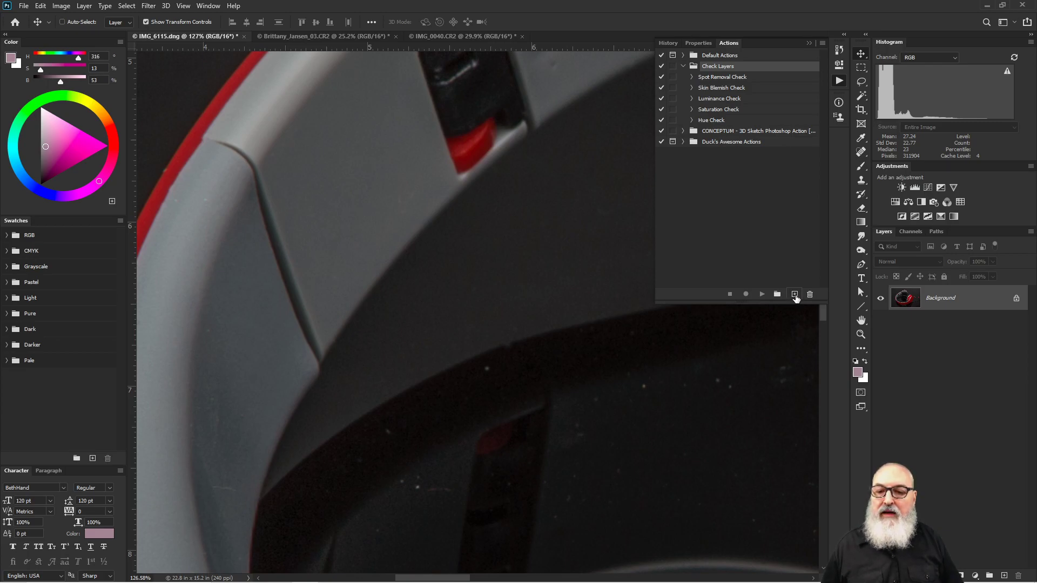
Start recording a new action named "Dust / Scratch" in the Check Layers set.
click(794, 295)
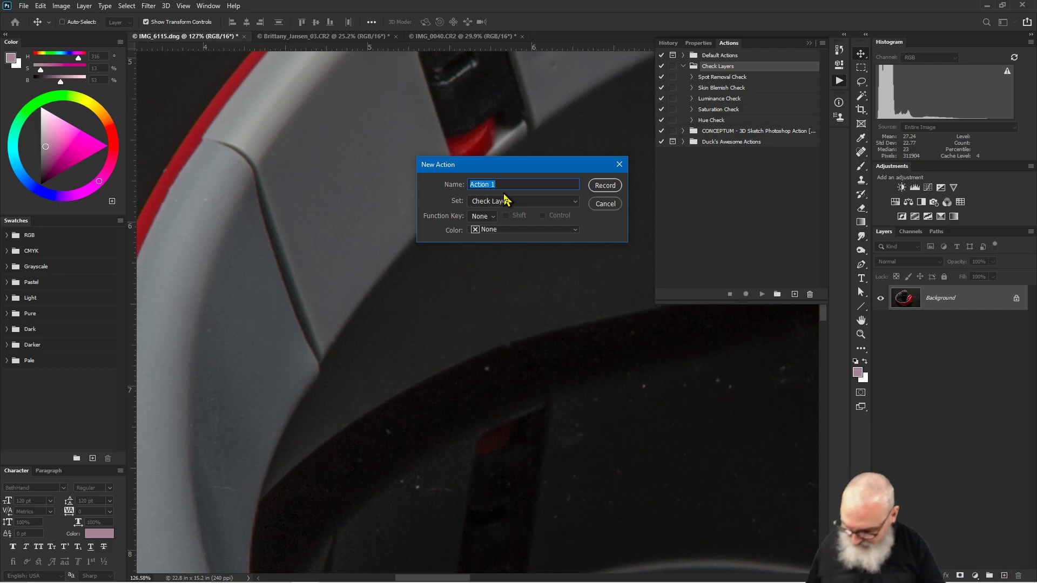
text(Dus)
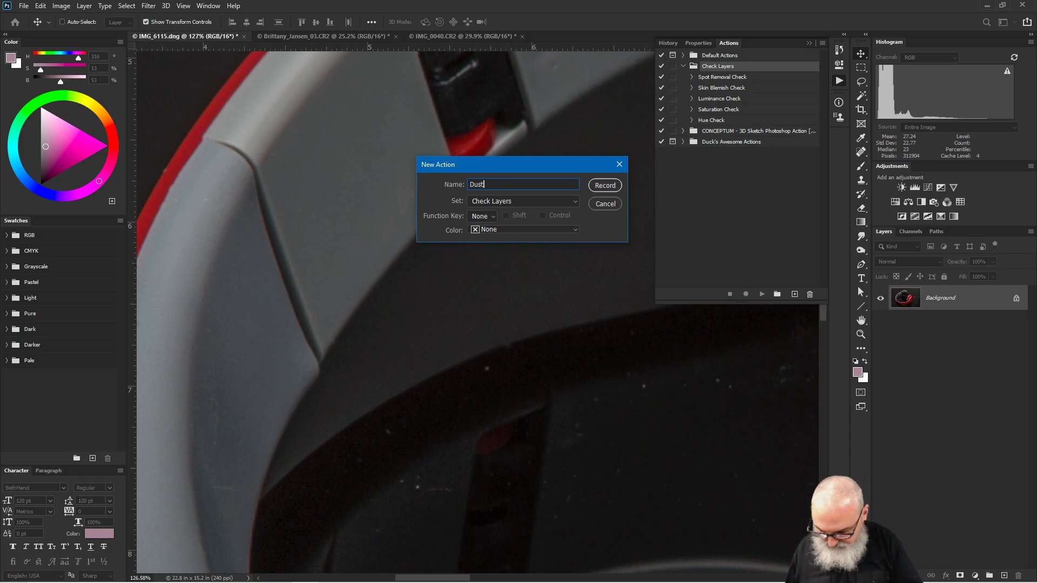
text(t)
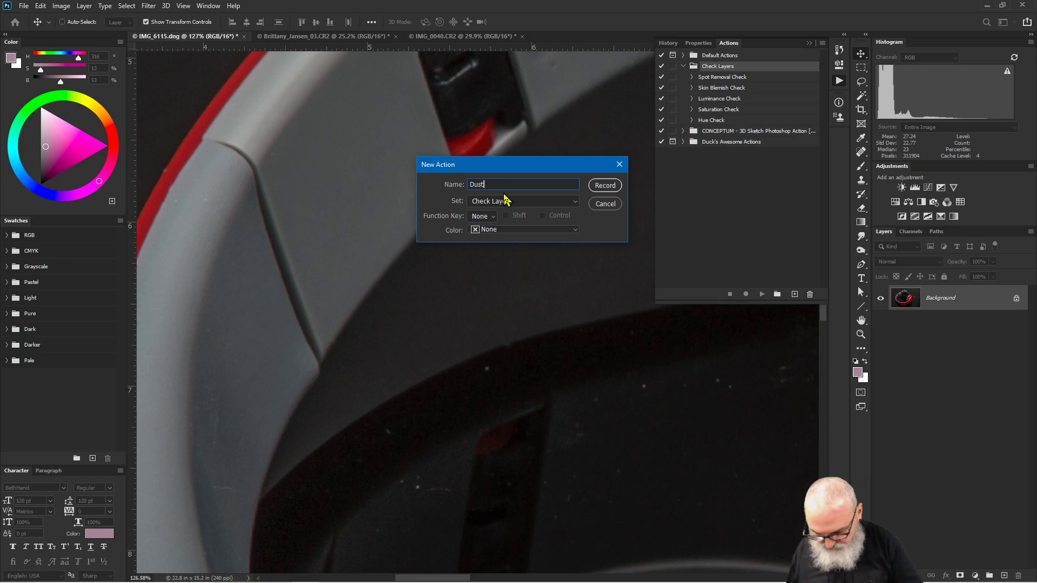
text( / )
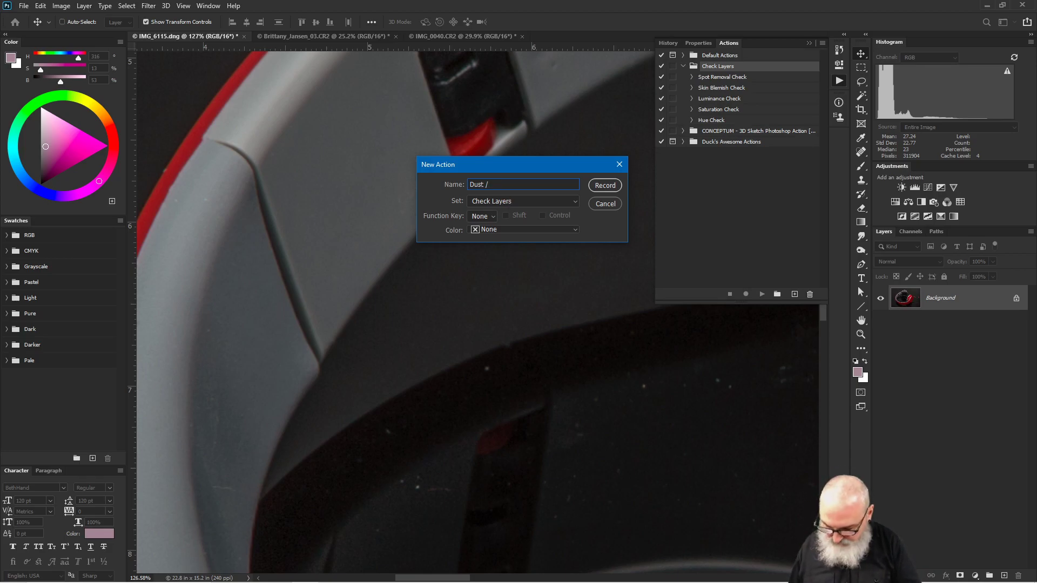
text(Scratch)
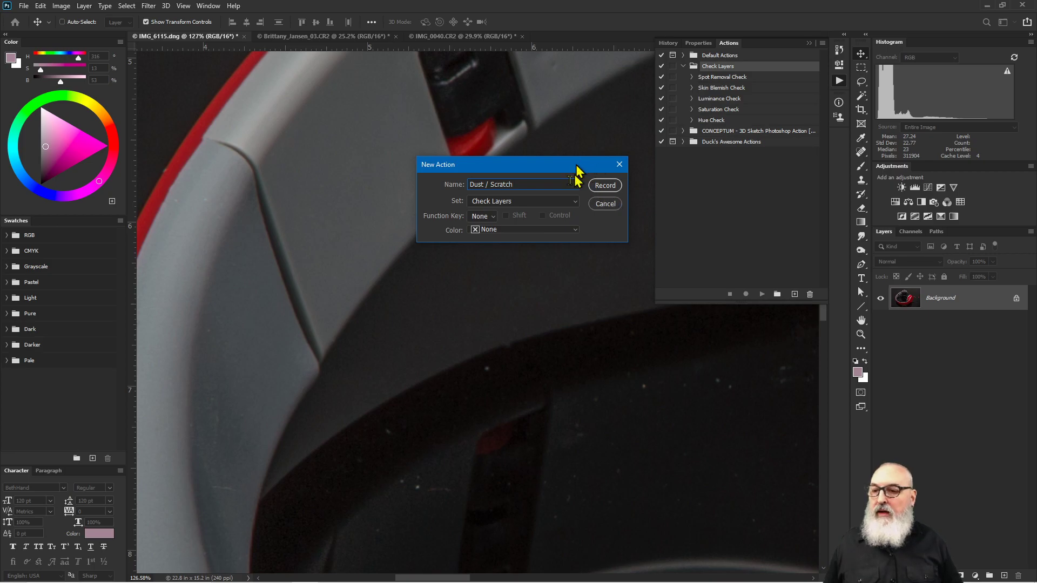
click(605, 187)
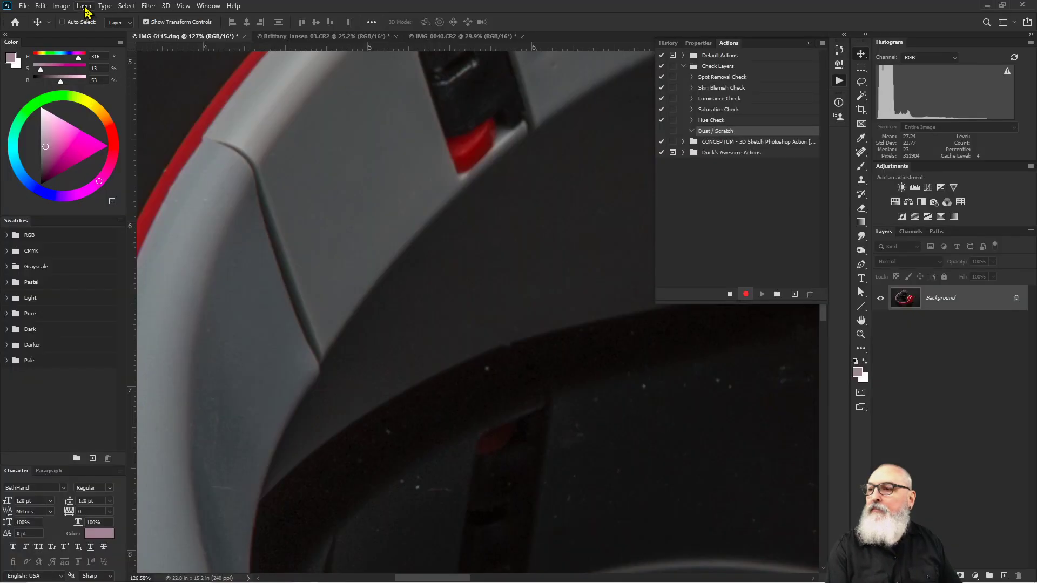
Record a new Curves adjustment layer named "Dust / Scratch" with a Red colour label, and pause the recording.
click(85, 7)
mouse_move(146, 152)
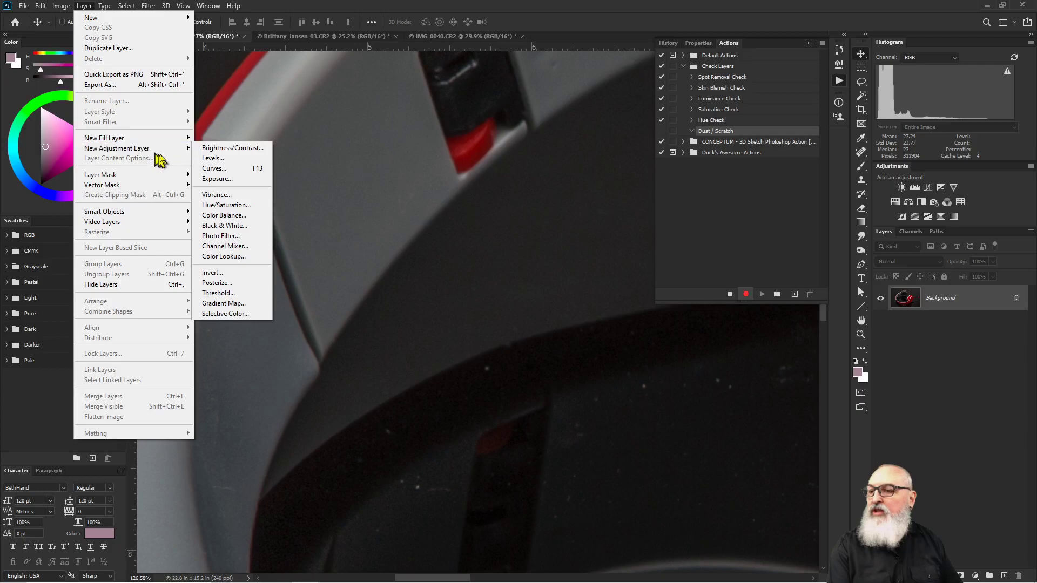
click(238, 171)
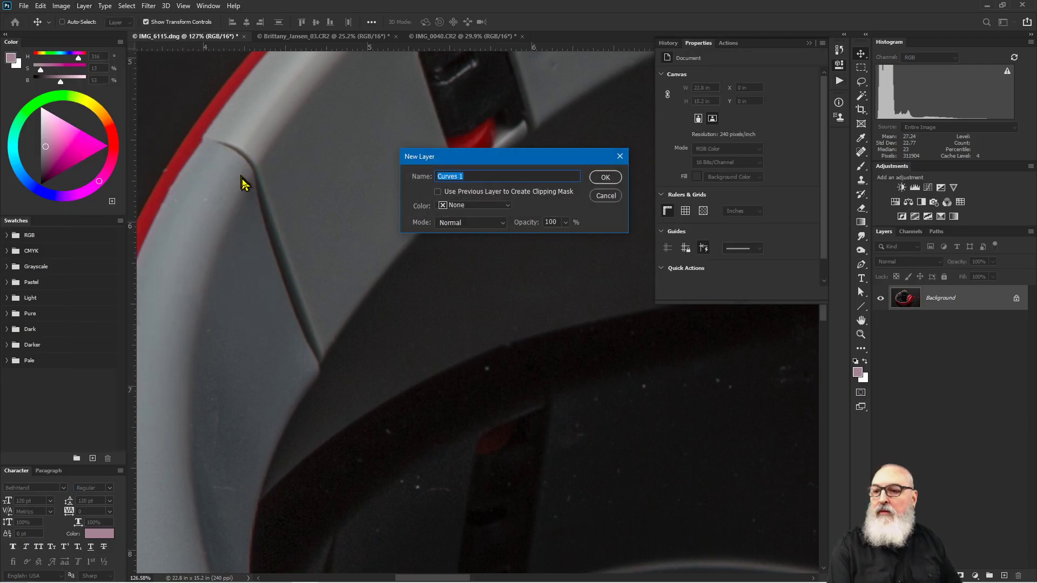
drag(485, 156, 416, 196)
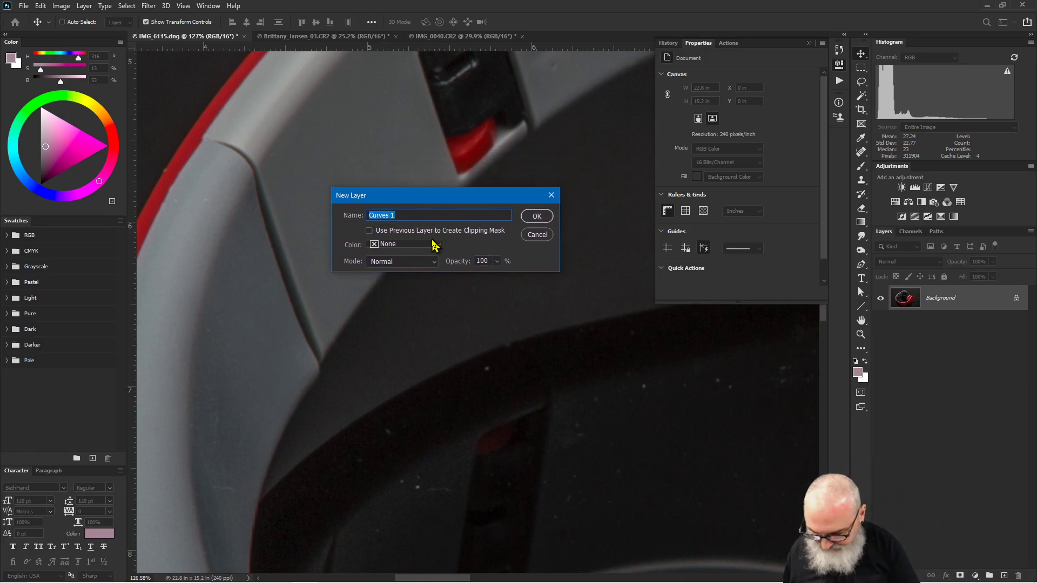
text(Dust / Scratch)
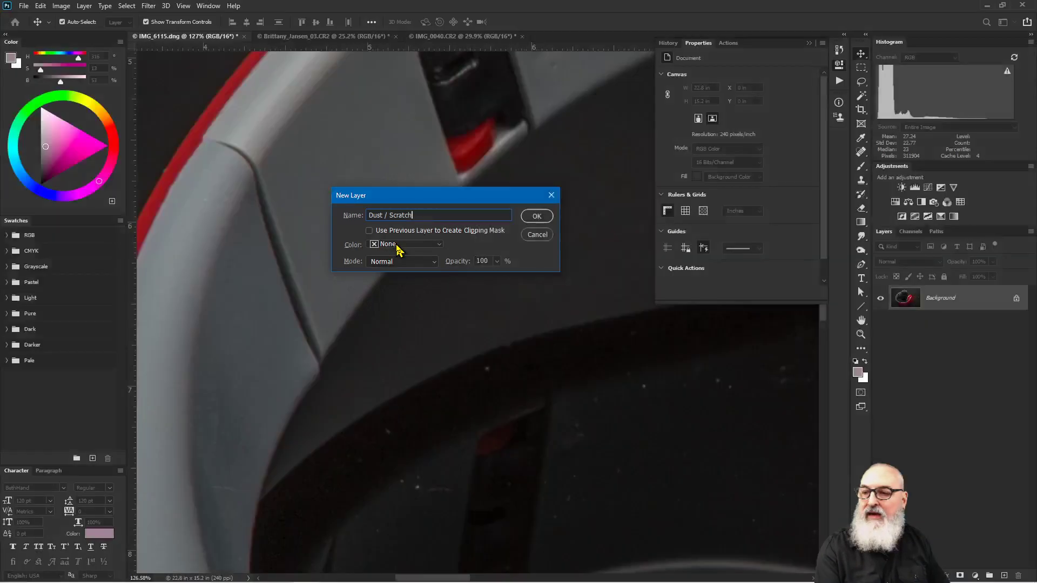
click(397, 250)
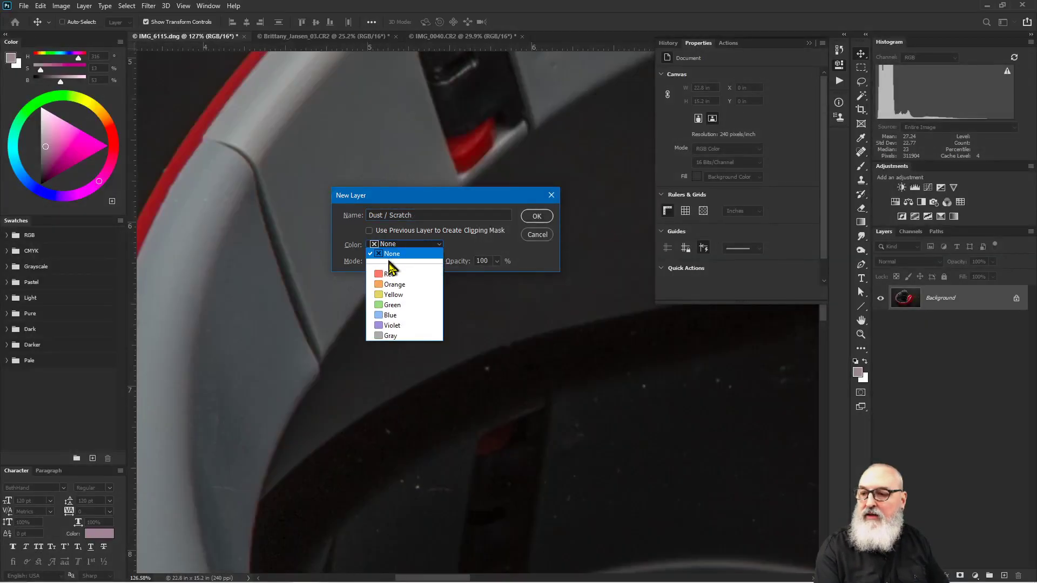
click(389, 275)
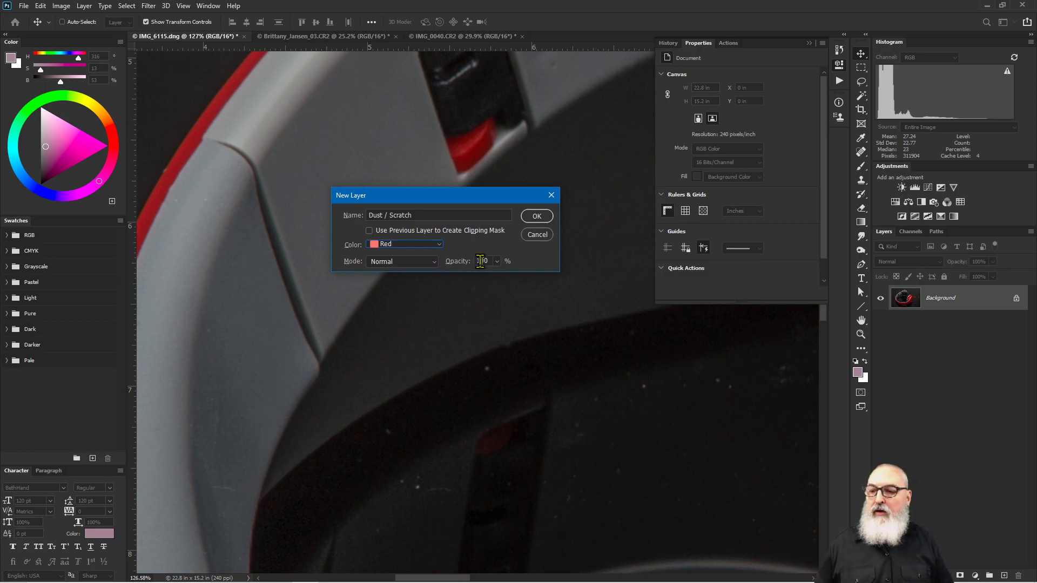
click(537, 217)
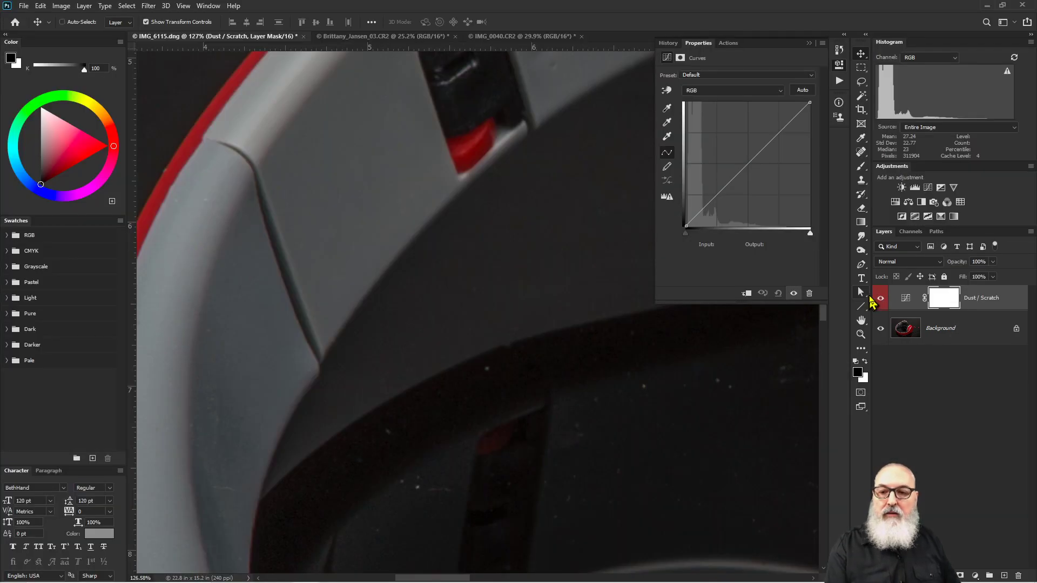
click(729, 44)
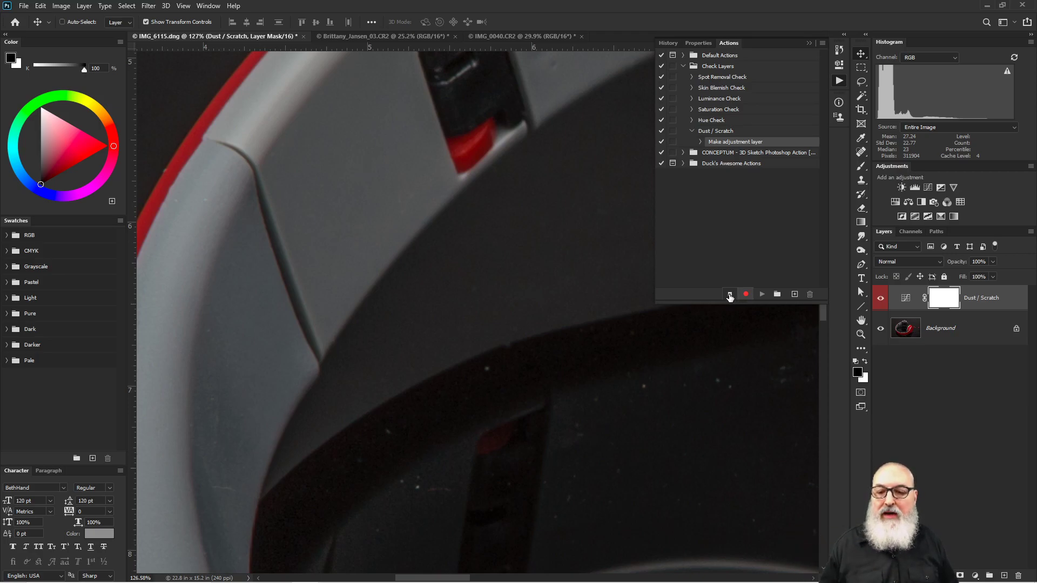
click(728, 294)
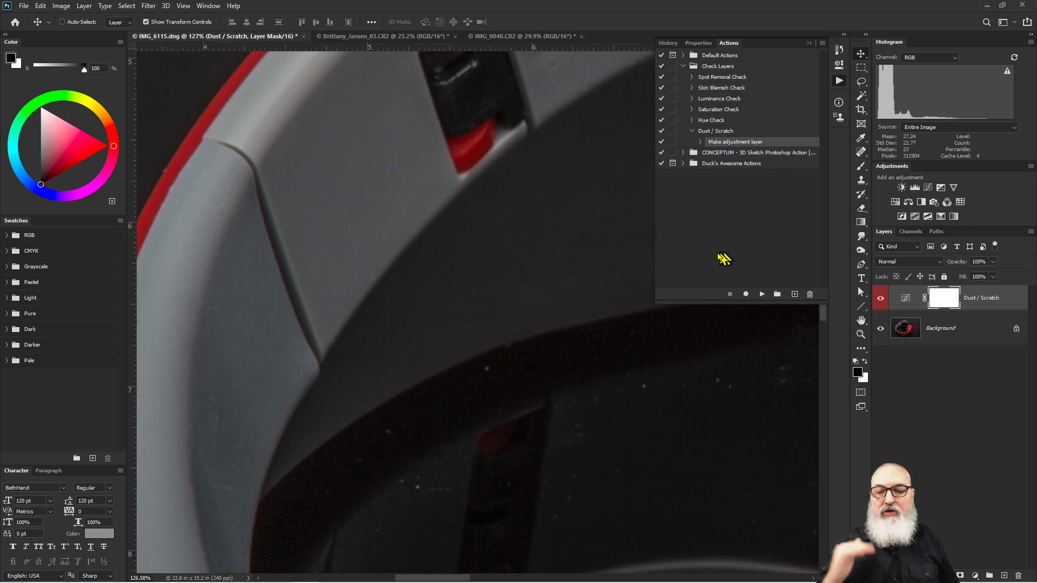
click(746, 294)
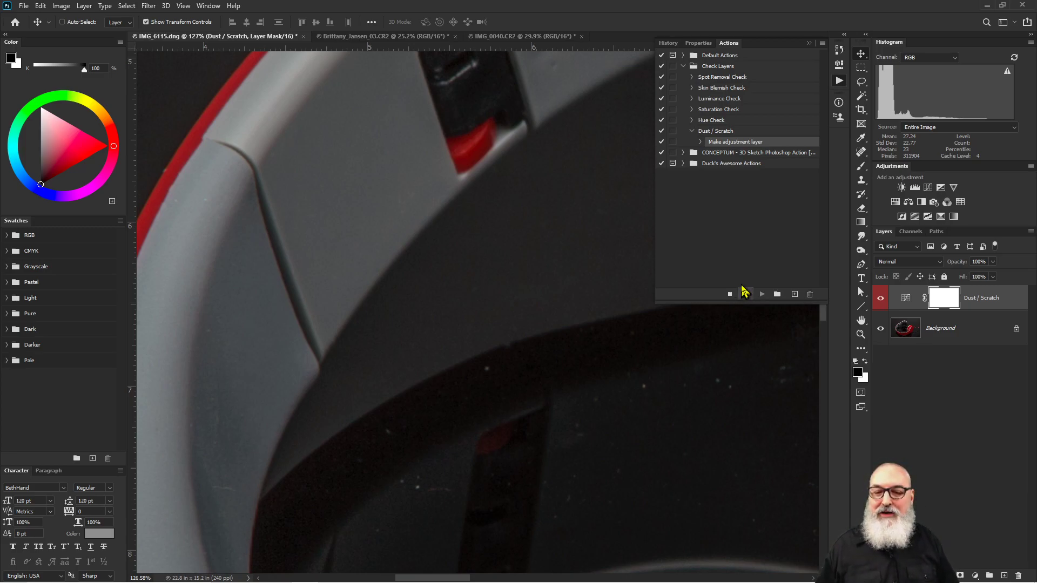
click(905, 300)
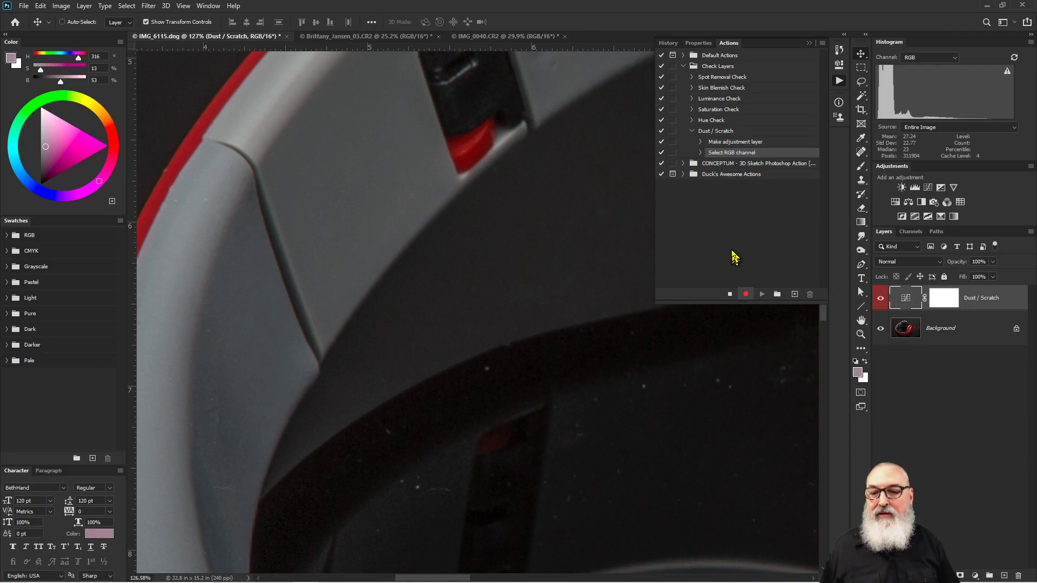
click(730, 295)
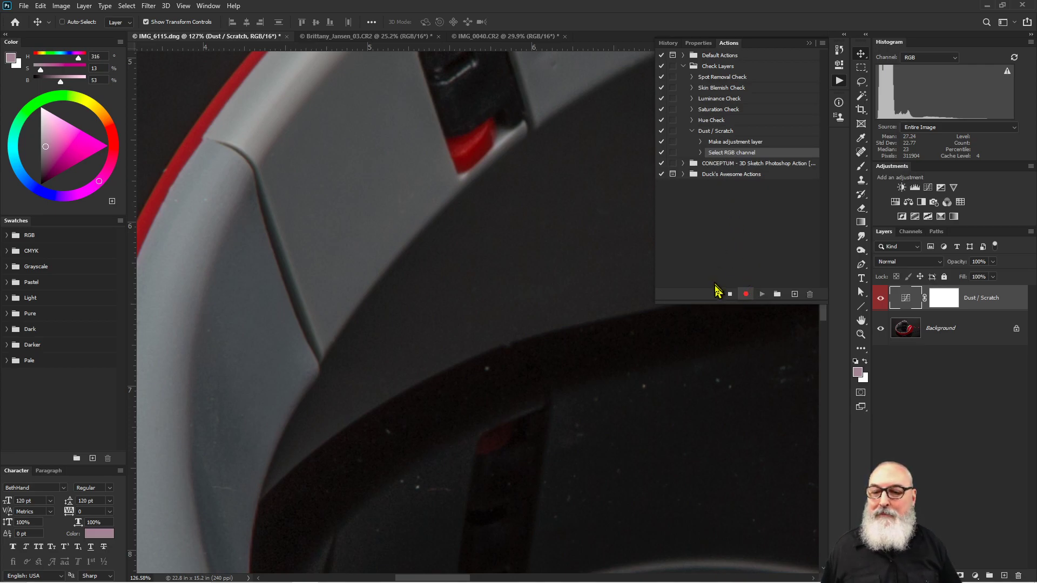
click(730, 294)
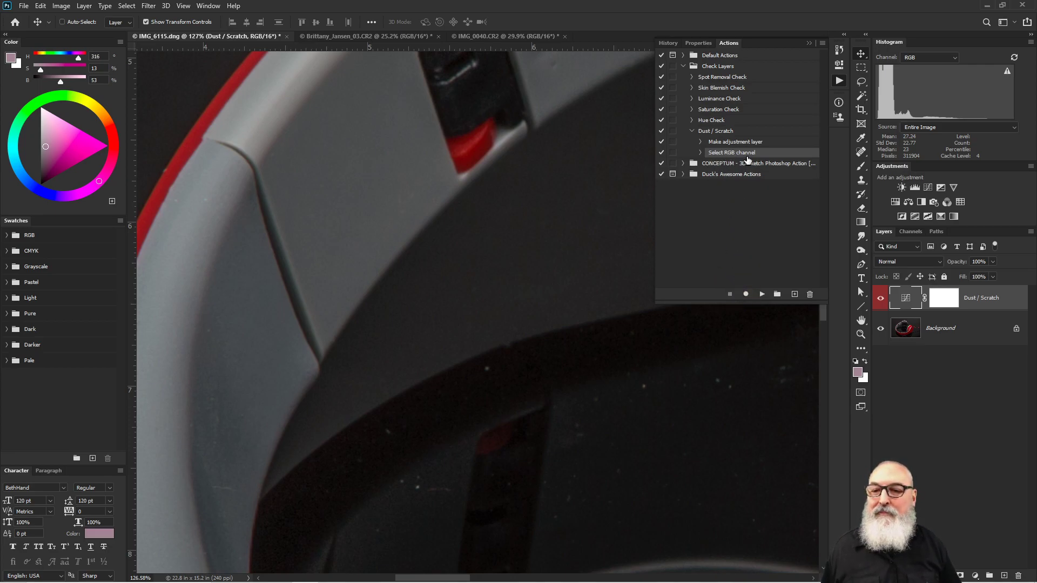
click(809, 294)
click(479, 220)
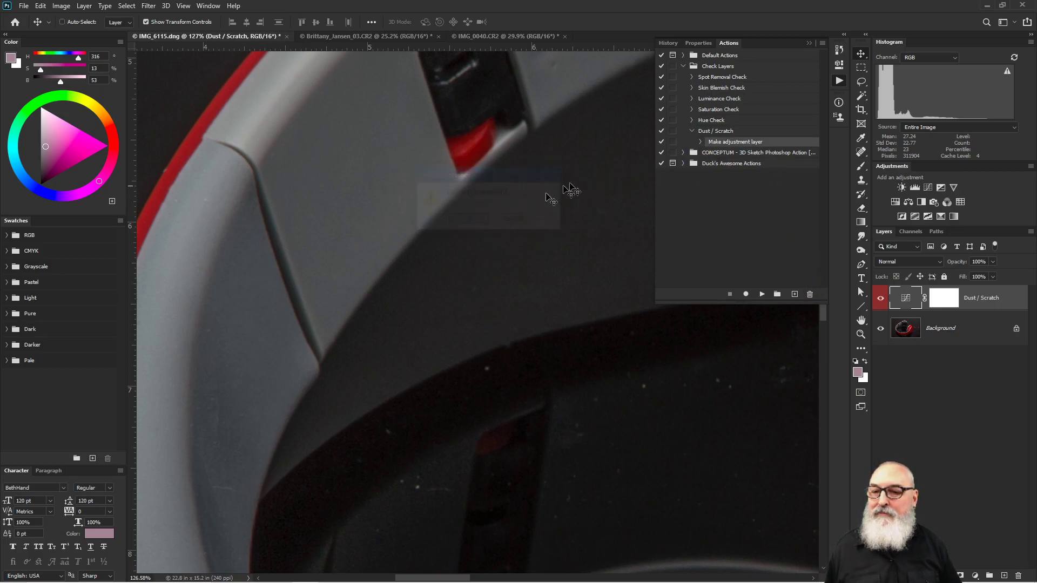
Open the Dust / Scratch layer's Curves settings and resume recording the Dust / Scratch action.
click(700, 142)
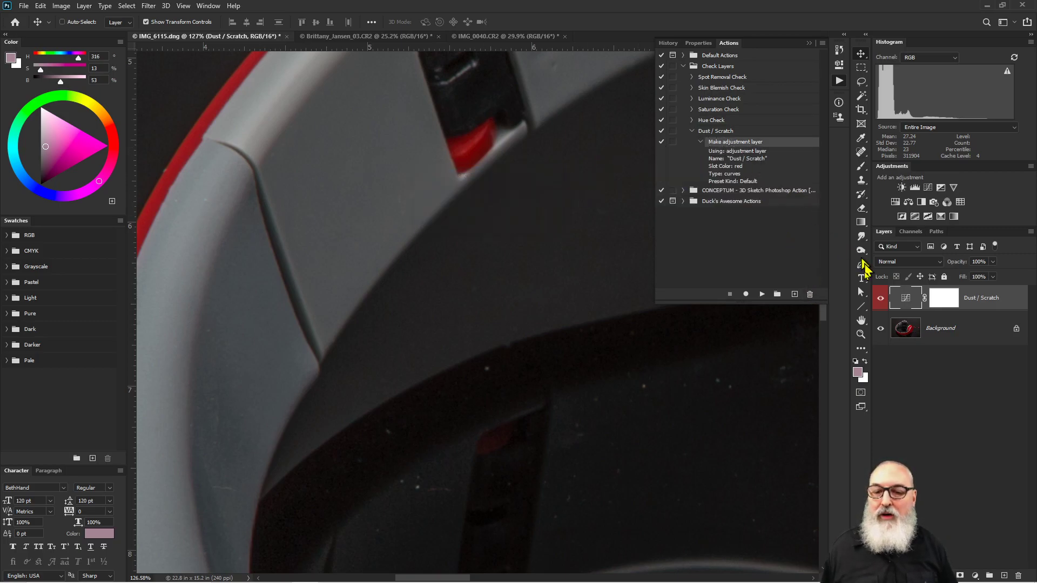
double_click(909, 298)
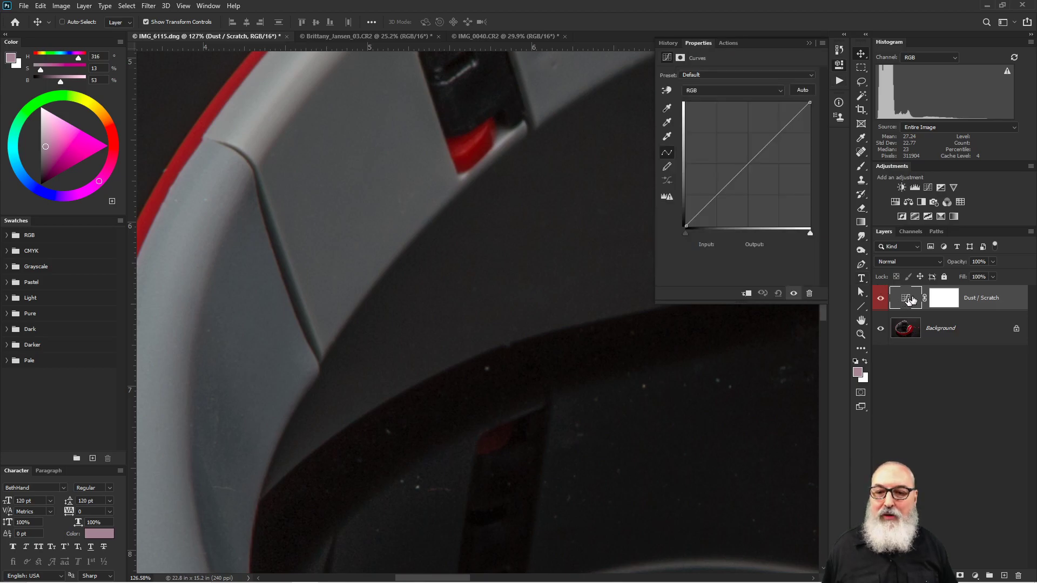
click(729, 45)
click(746, 293)
click(703, 43)
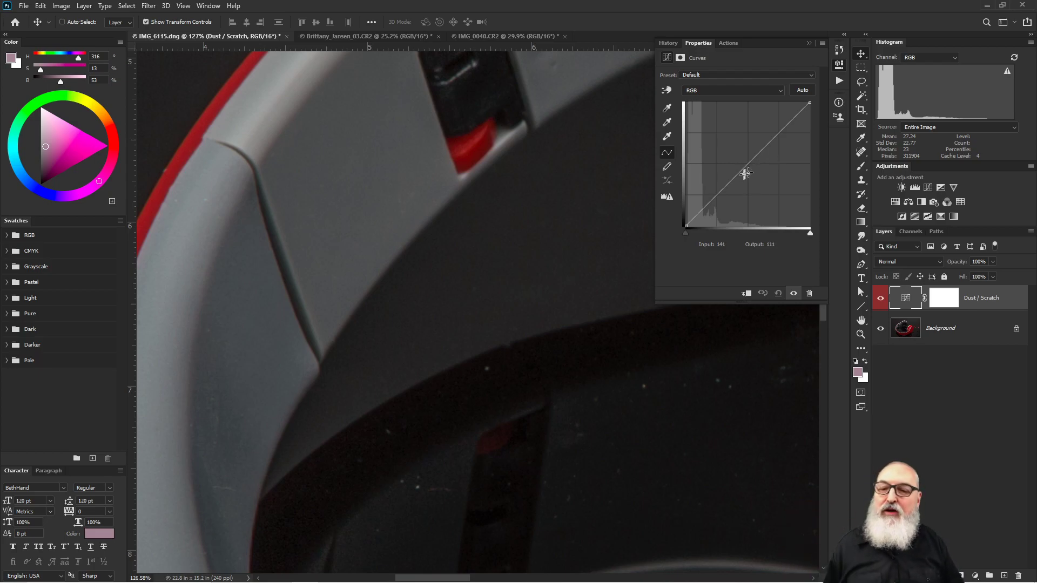
Shape the RGB curve into steep alternating peaks and valleys, the first peak at input 35, output 251 and the last valley at input 218, output 0.
drag(721, 189, 706, 147)
drag(703, 118, 701, 103)
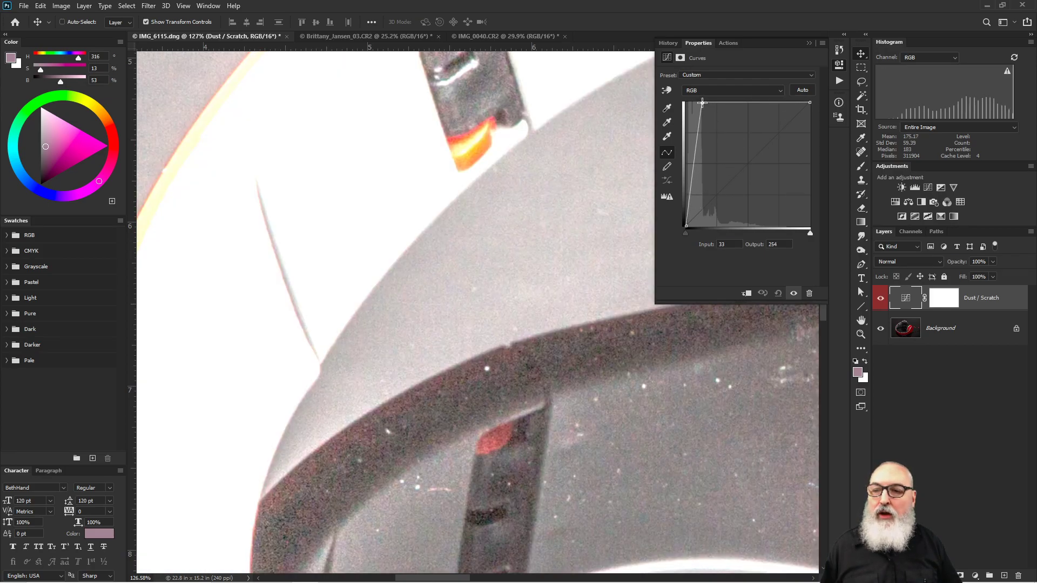
drag(701, 103, 709, 104)
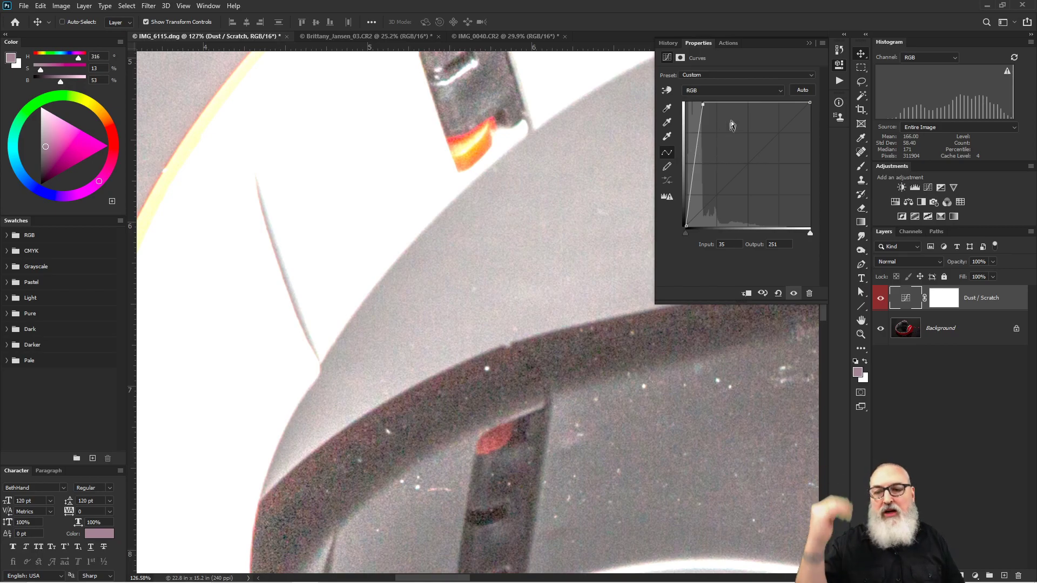
drag(737, 103, 791, 227)
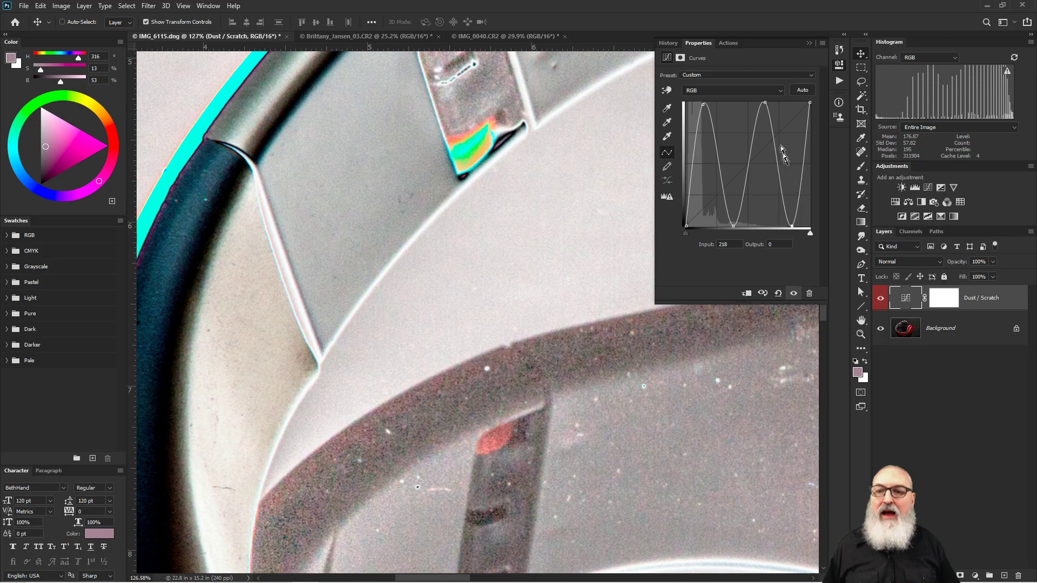
Stop recording the Dust / Scratch action and collapse the details of its Make adjustment layer step.
click(729, 45)
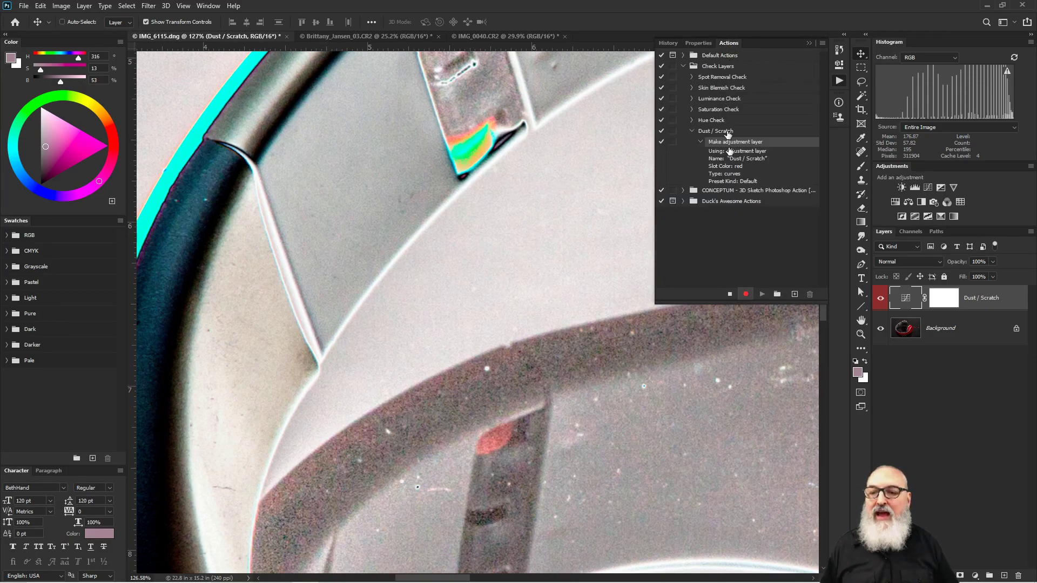
click(730, 293)
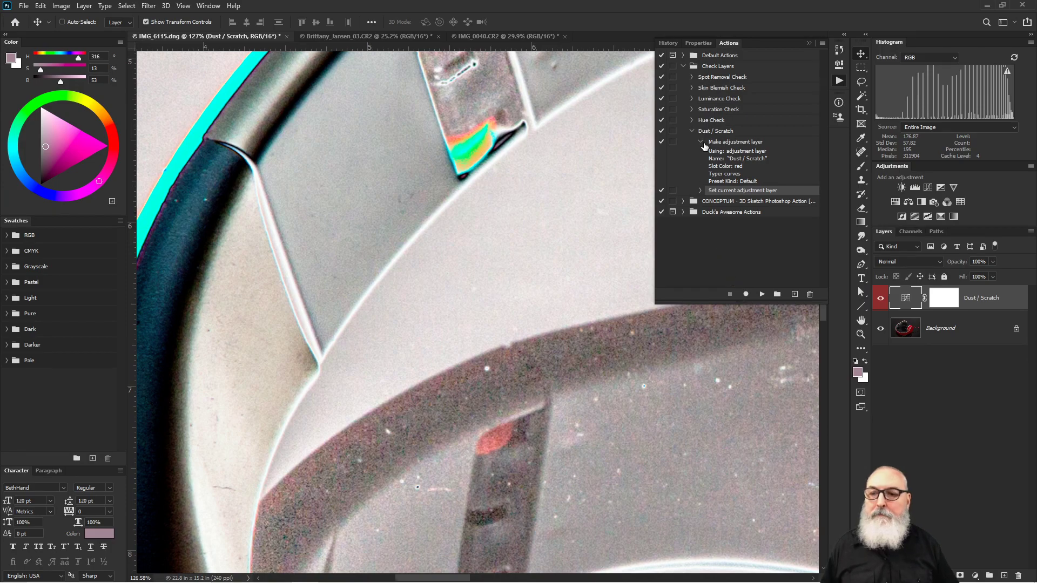
click(700, 141)
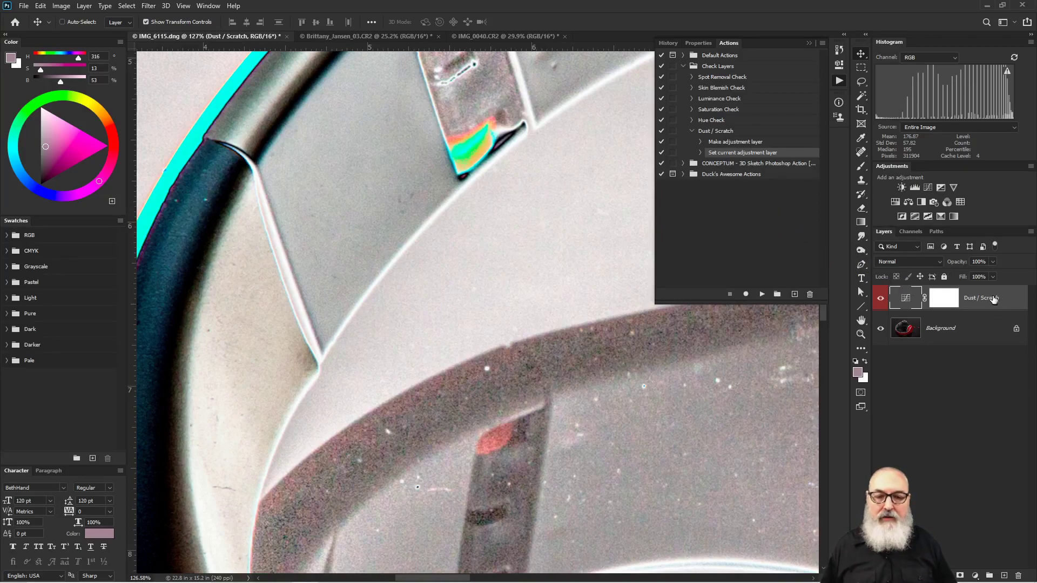
Delete the Dust / Scratch layer and recreate it by playing the Dust / Scratch action from Check Layers.
drag(997, 297, 1018, 575)
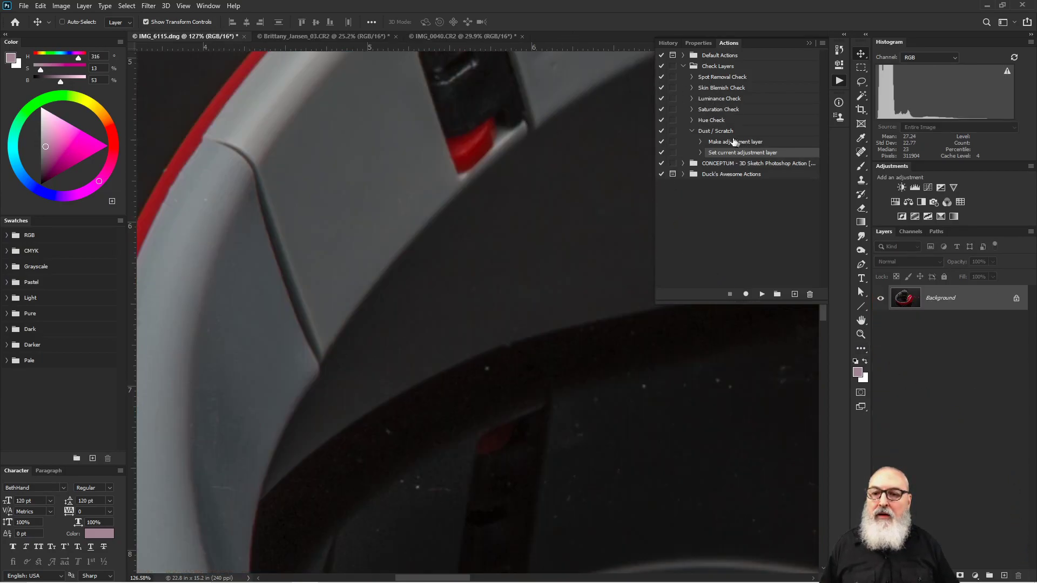
click(707, 130)
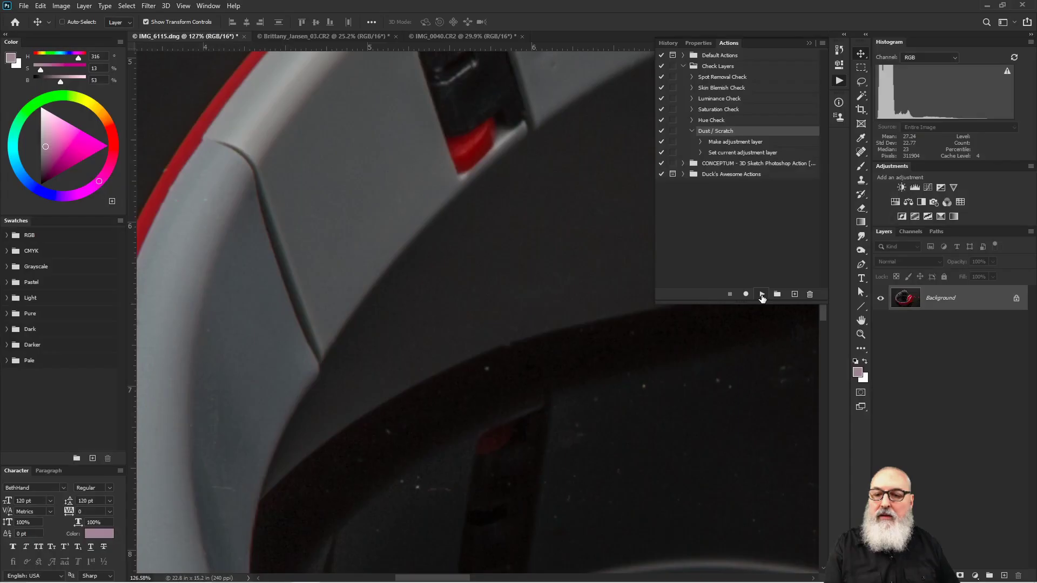
click(761, 294)
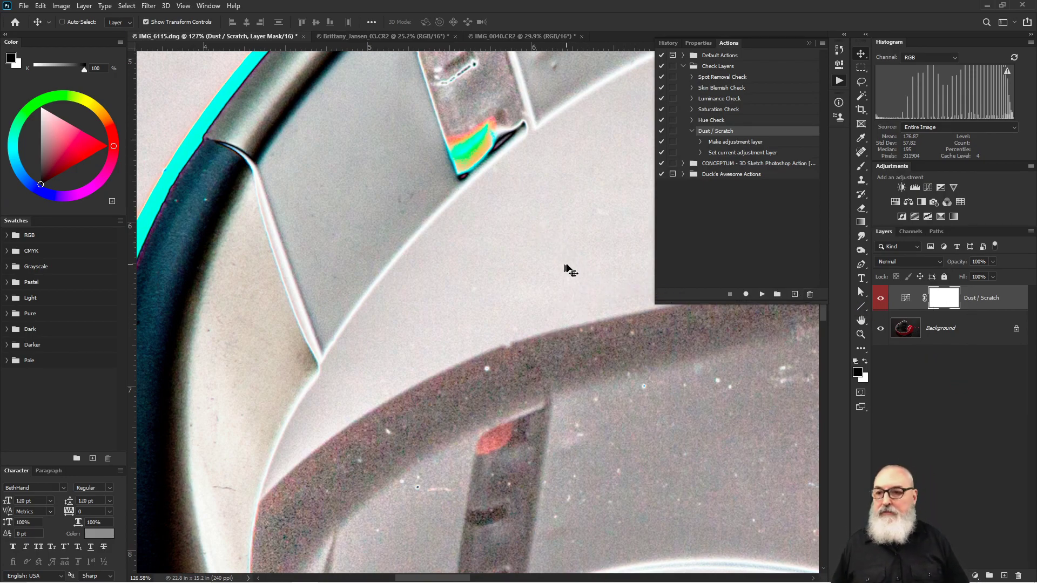
Collapse the Actions panel and examine the headband and red ear cup for dust and scratches under the check layer.
scroll(529, 308, up, 5)
scroll(479, 334, right, 3)
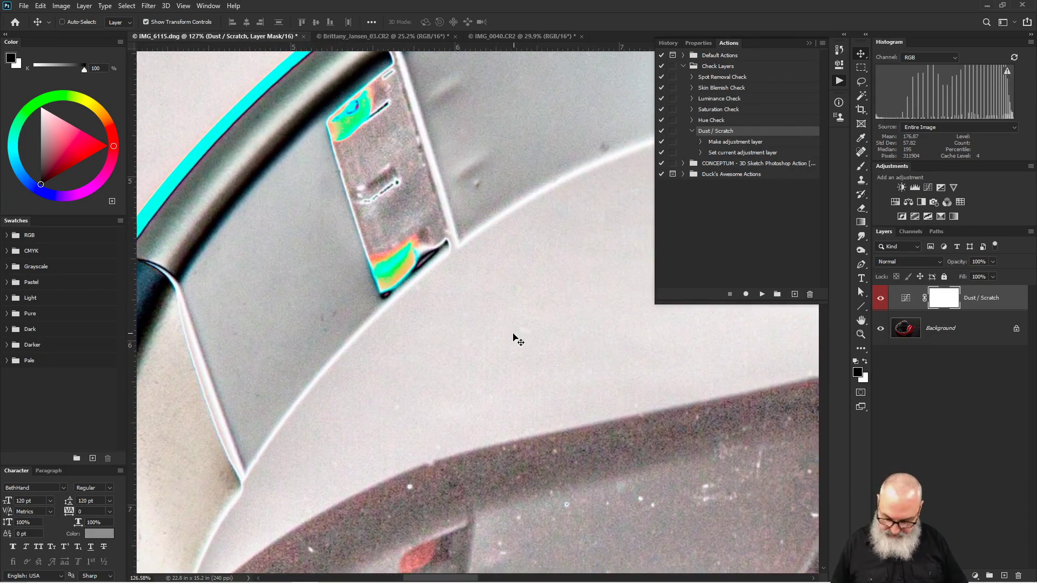
key(ctrl+minus)
key(ctrl+minus)
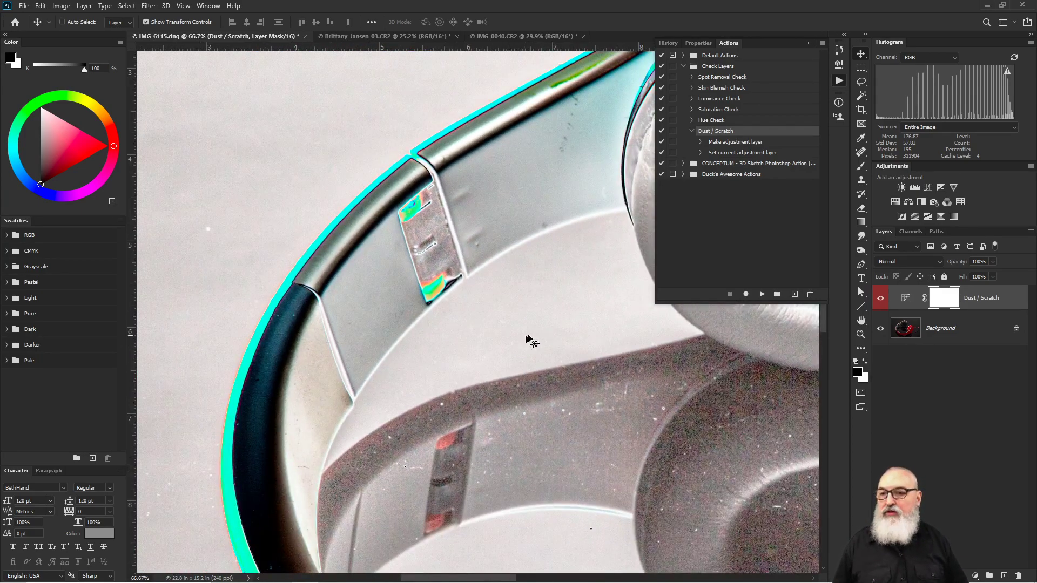
click(809, 43)
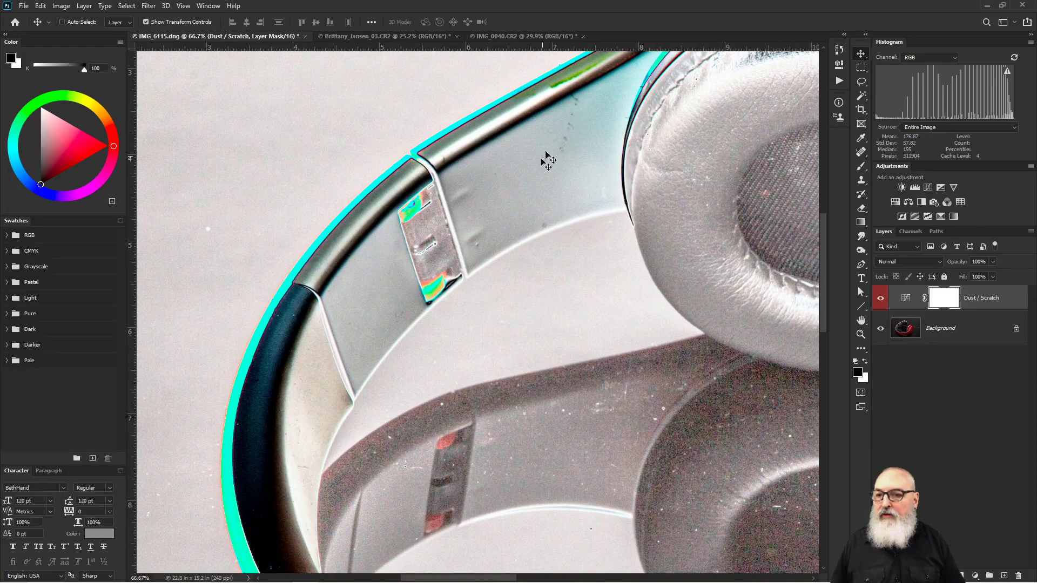
drag(528, 331, 359, 120)
drag(605, 254, 295, 226)
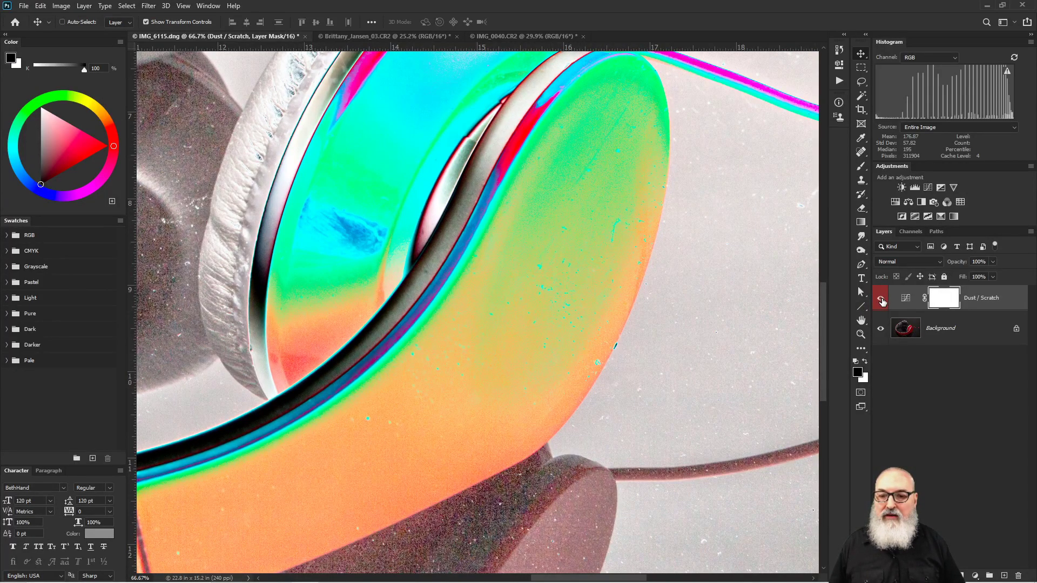
Compare the red ear cup with the Dust / Scratch layer hidden and shown, viewing the whole photo and a close-up.
click(881, 298)
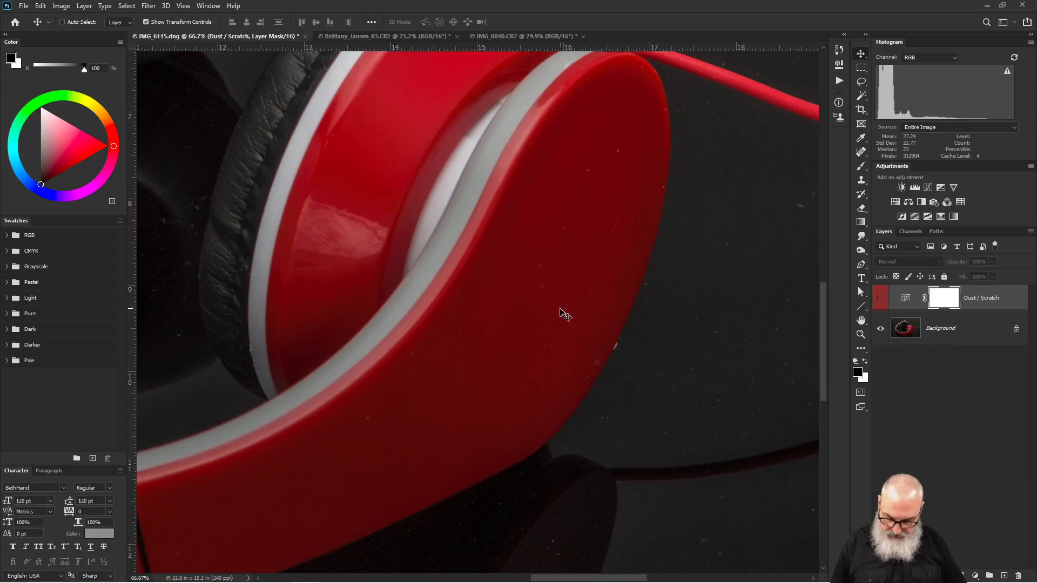
key(ctrl+0)
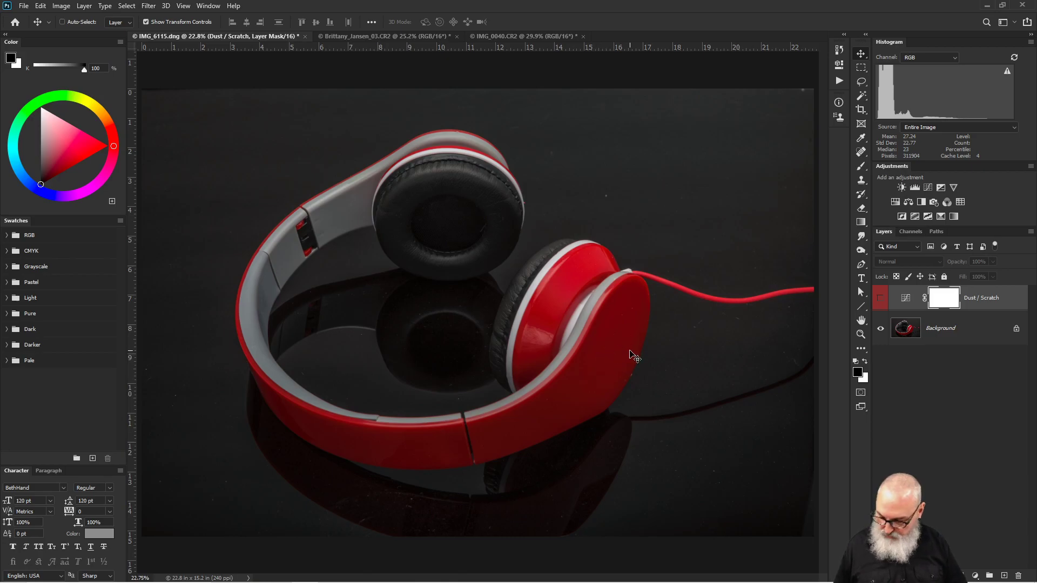
drag(640, 355, 567, 303)
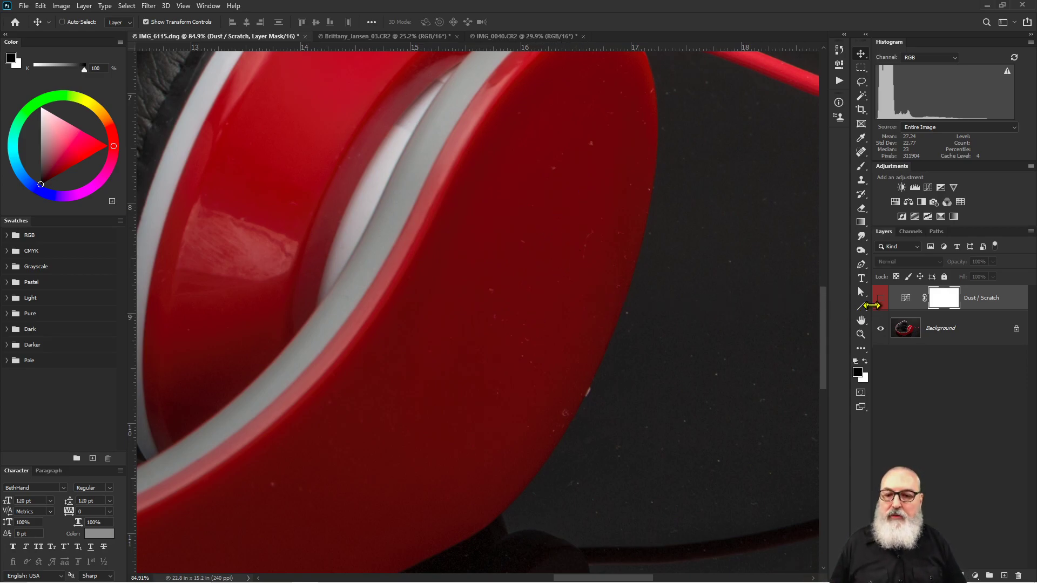
click(881, 299)
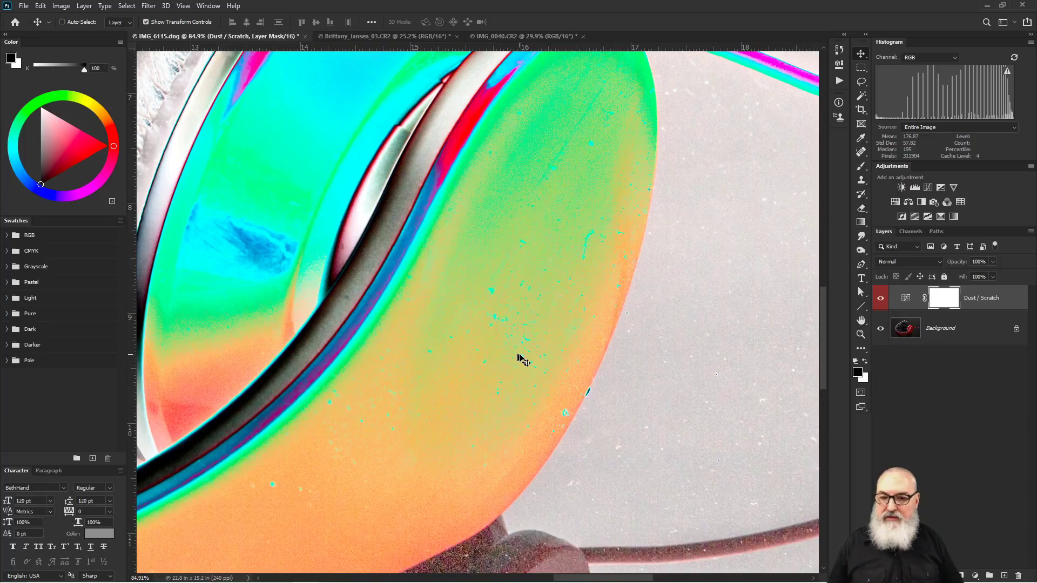
Add an empty layer directly above Background and set up the Spot Healing Brush with a brush size of 20.
click(958, 329)
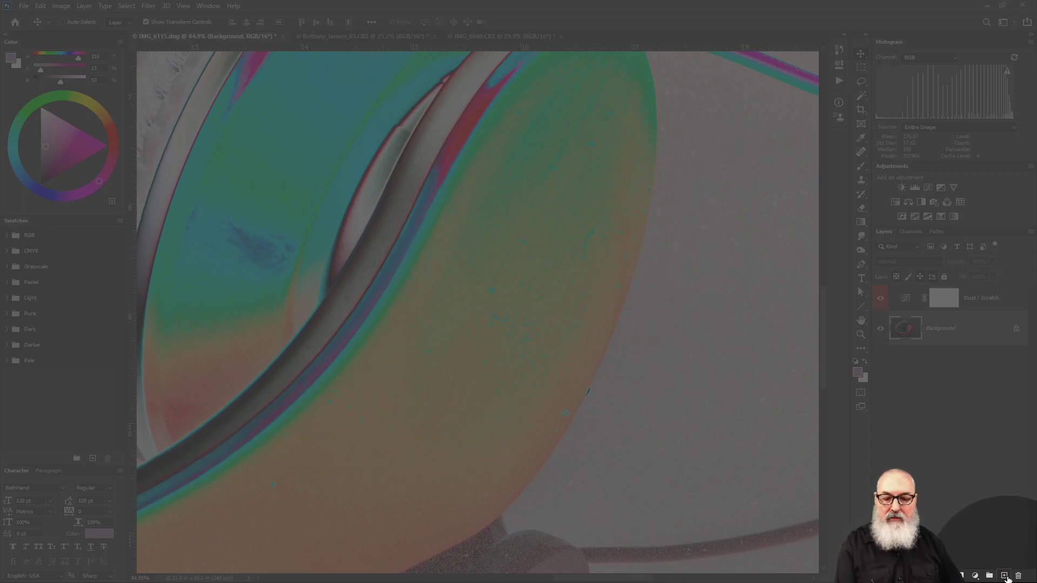
click(1004, 575)
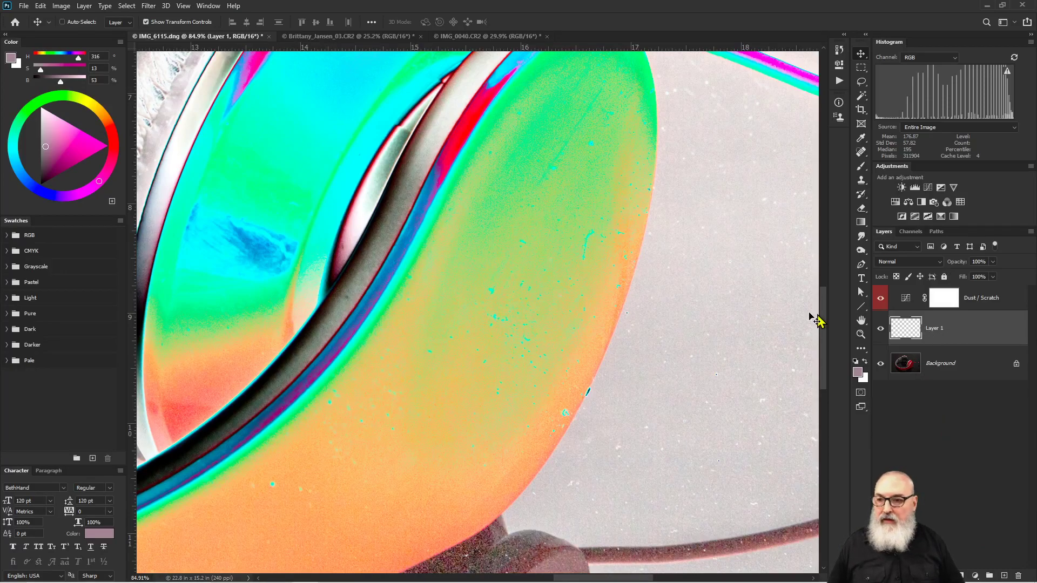
click(861, 153)
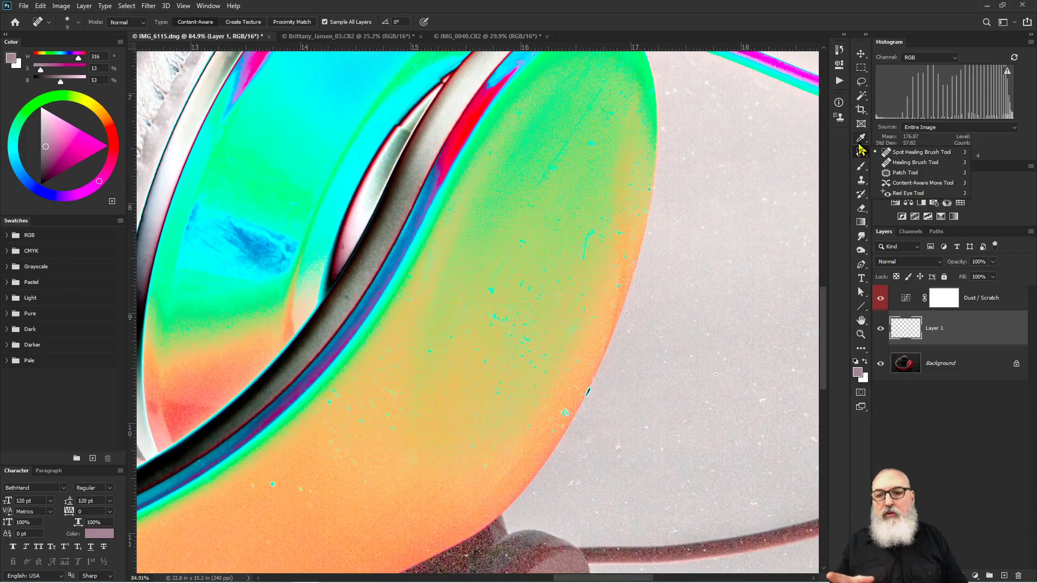
click(911, 153)
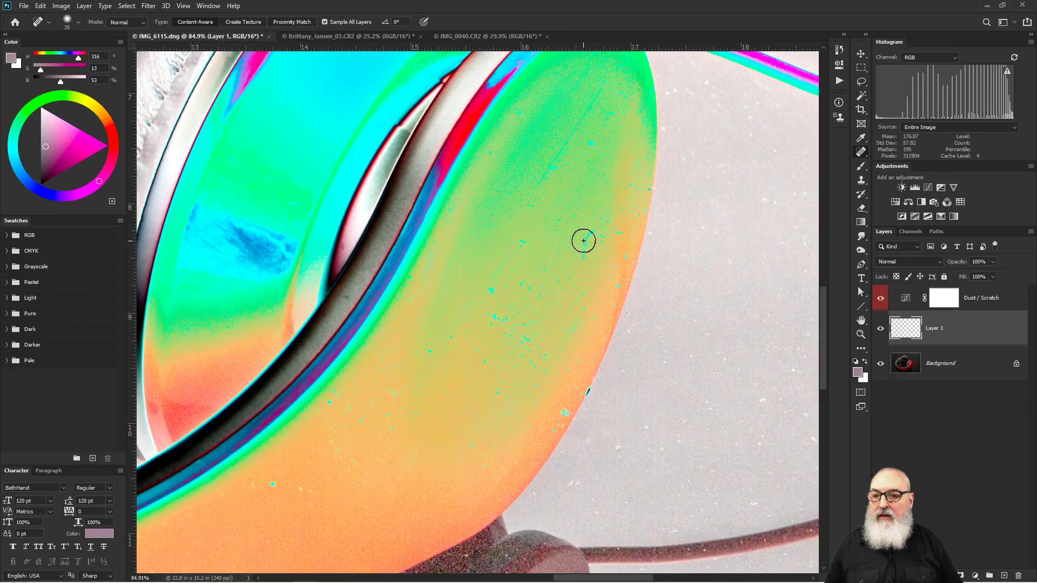
key(bracketright)
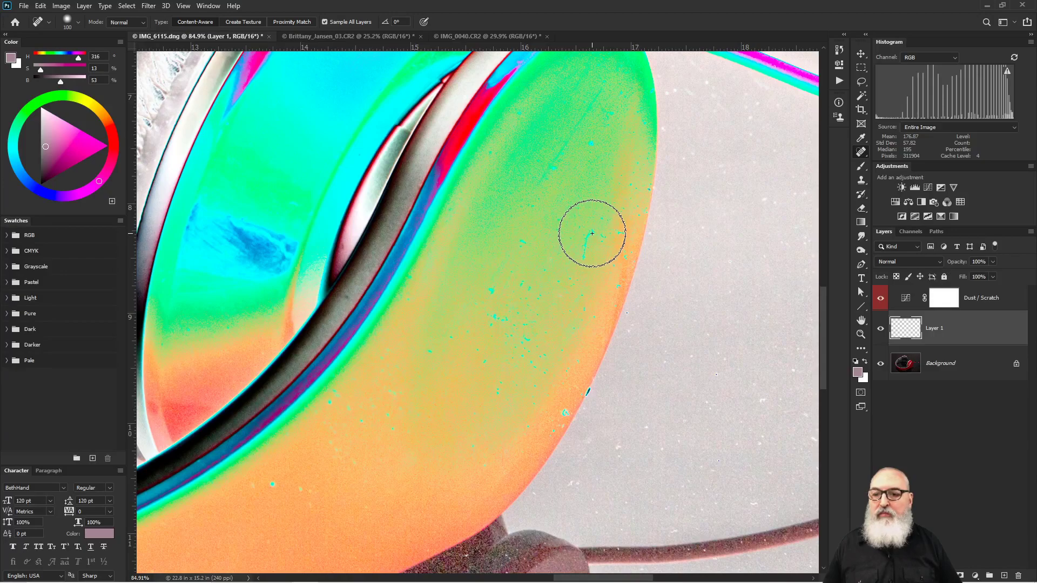
key(bracketleft)
key(bracketleft)
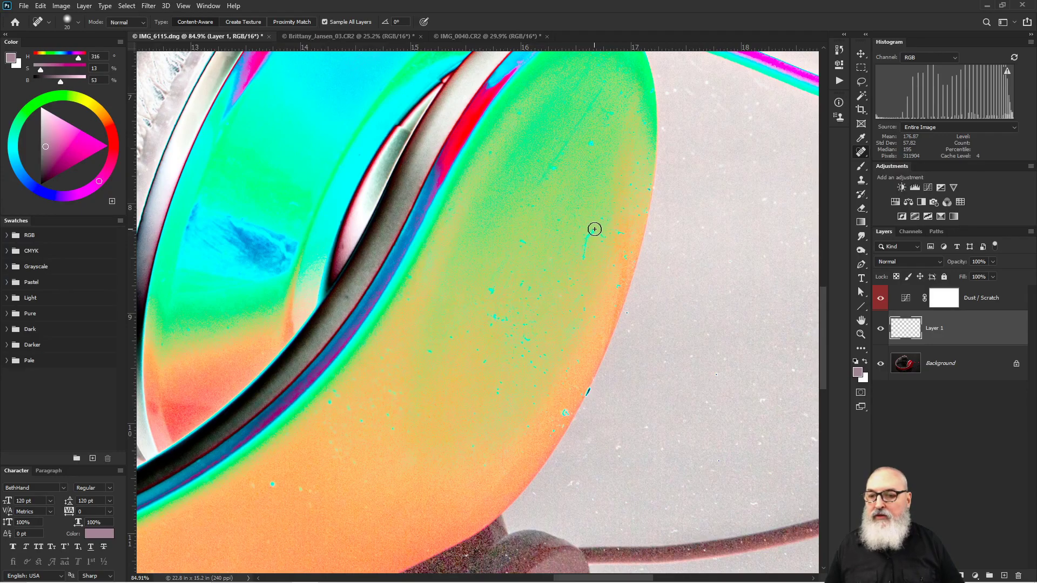
Heal the curved scratch and the most visible dust specks on the upper and middle red ear cup on Layer 1.
drag(587, 250, 580, 260)
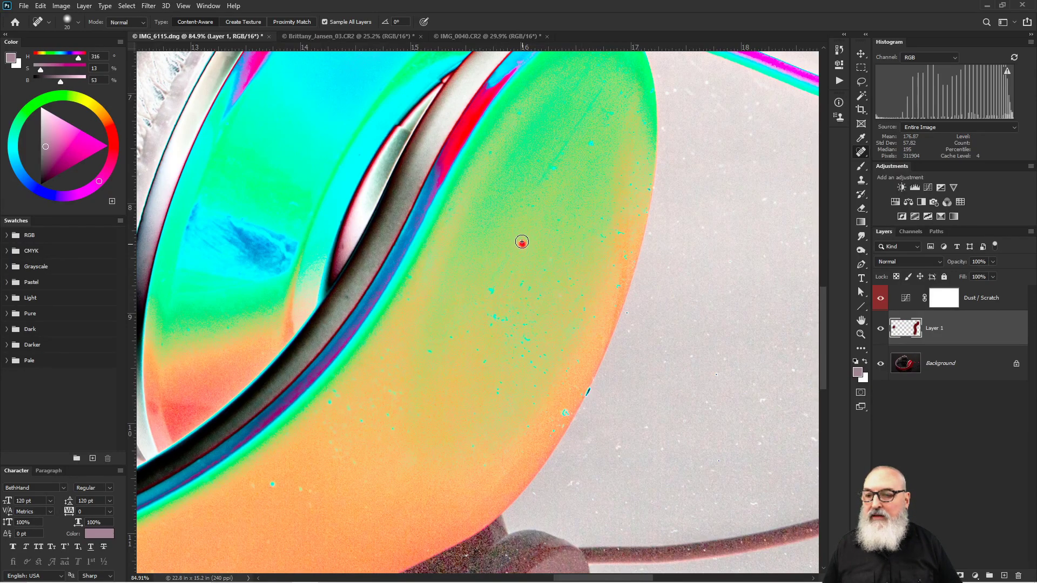
click(489, 292)
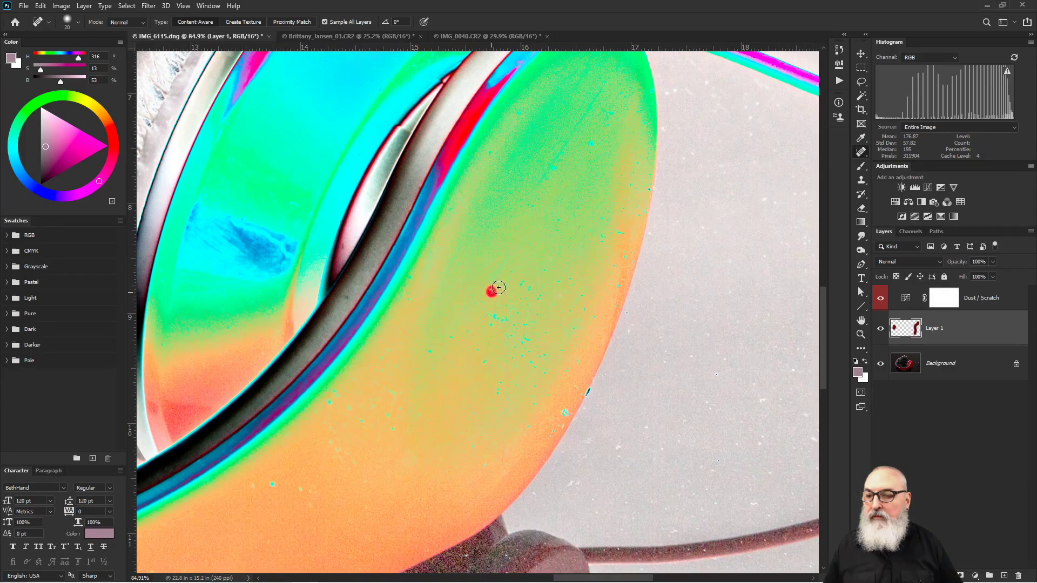
click(591, 142)
click(551, 169)
click(559, 157)
click(607, 115)
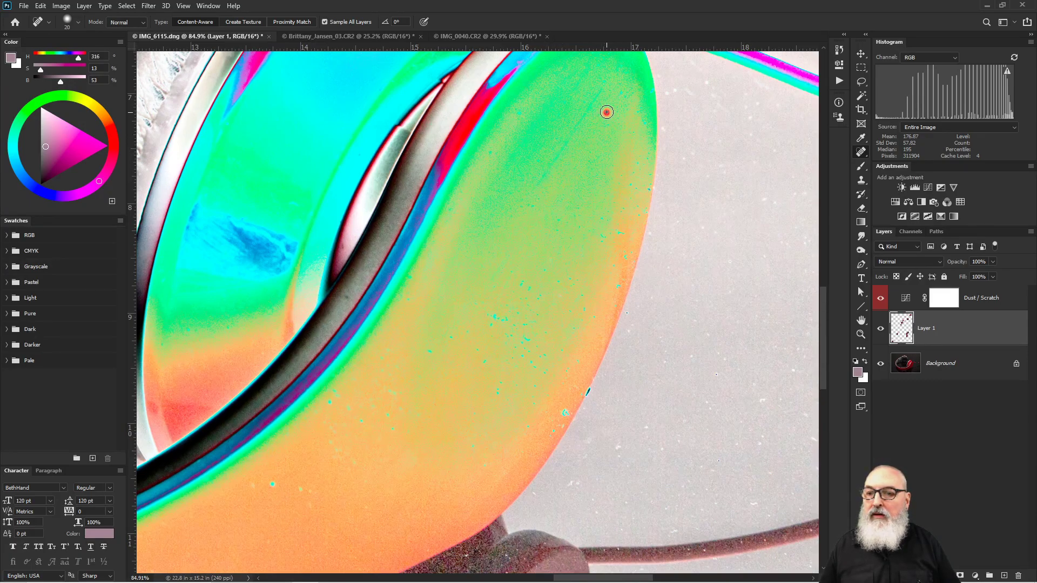
click(637, 112)
click(642, 124)
click(621, 233)
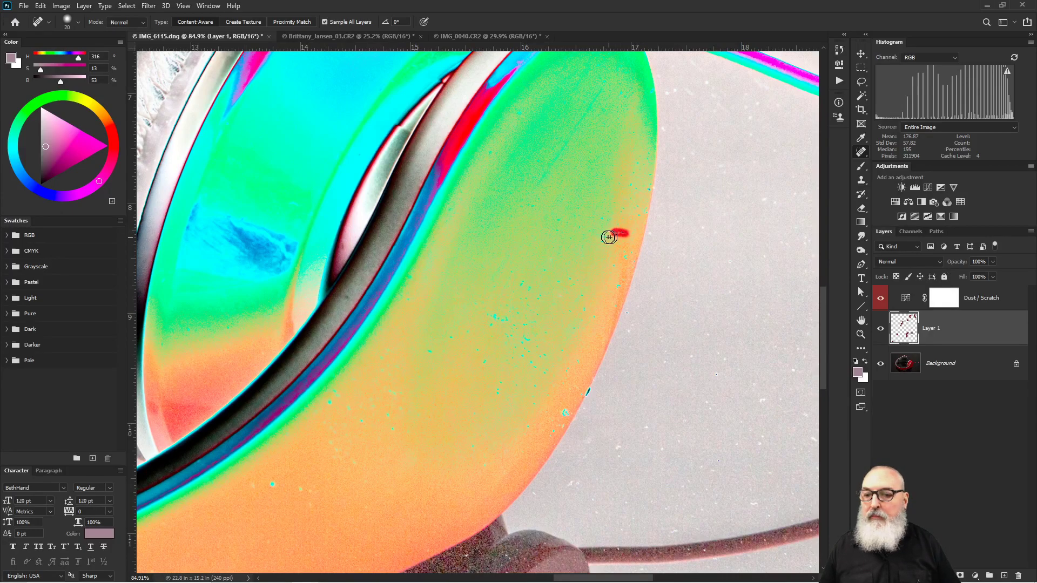
click(600, 235)
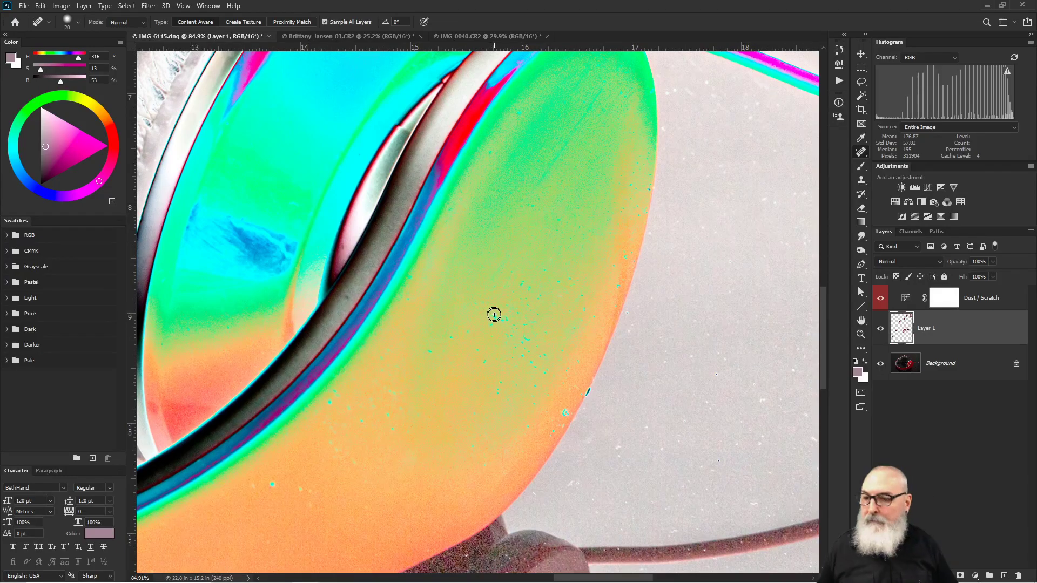
click(504, 315)
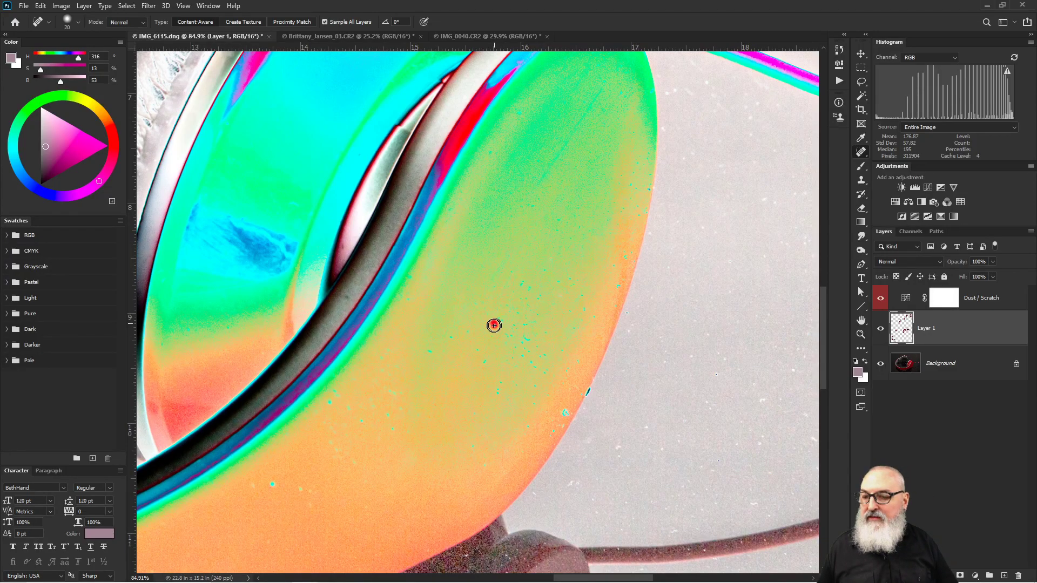
click(456, 335)
click(429, 351)
click(484, 361)
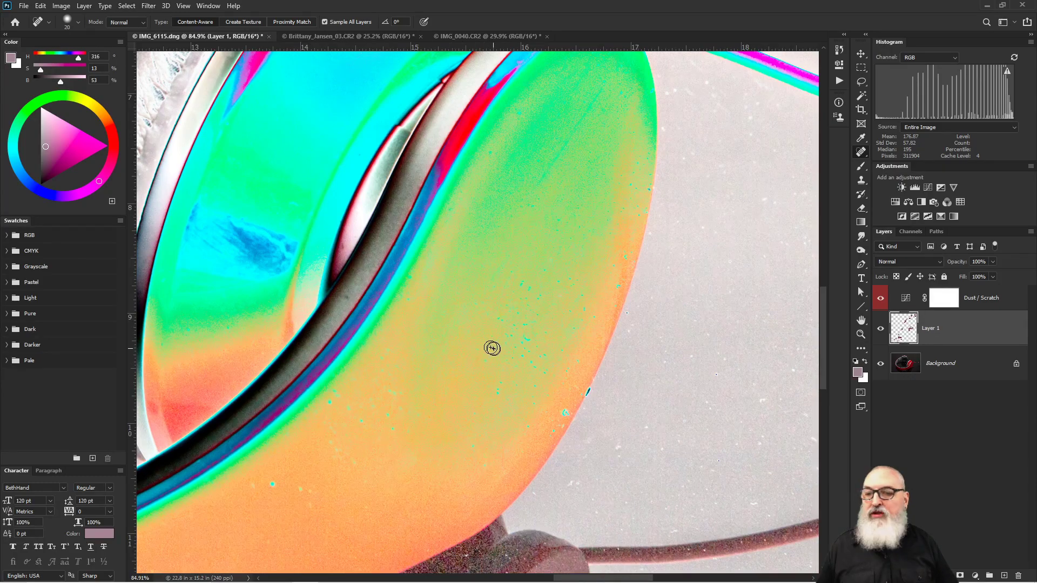
click(536, 161)
click(492, 150)
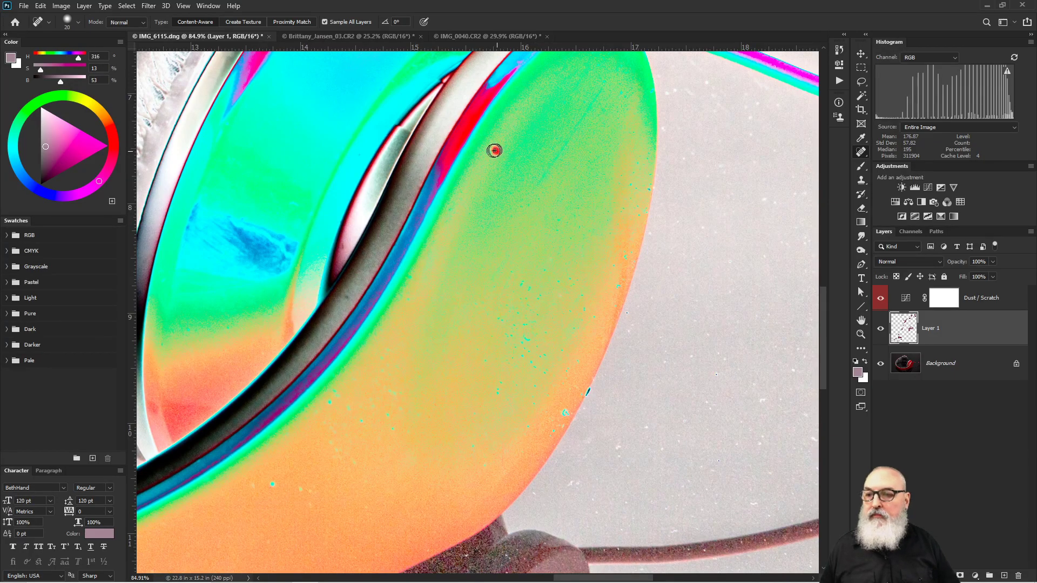
Hide the Dust / Scratch layer and compare the ear cup up close with Layer 1's healing off and on.
click(881, 301)
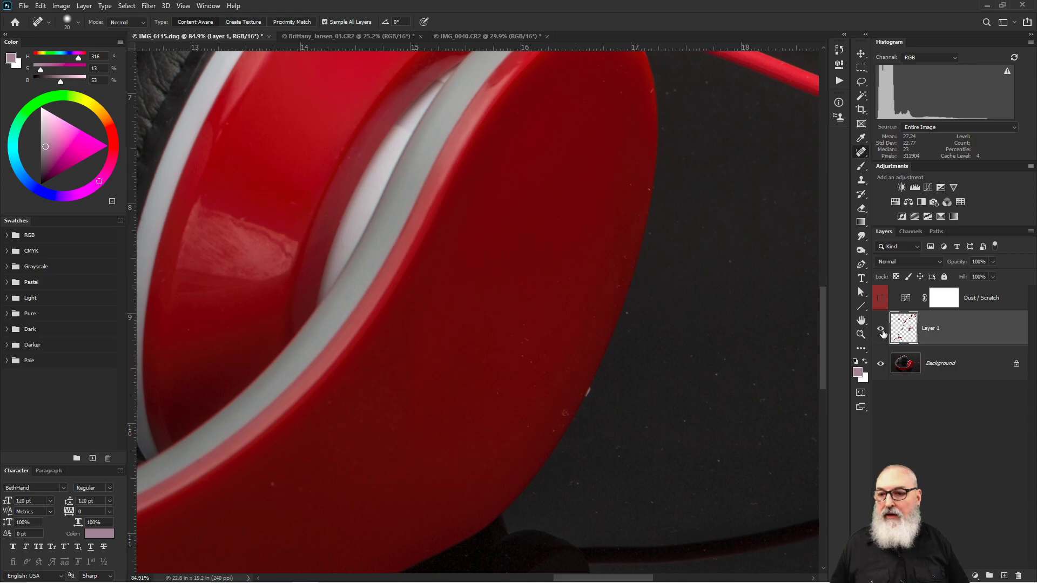
click(881, 331)
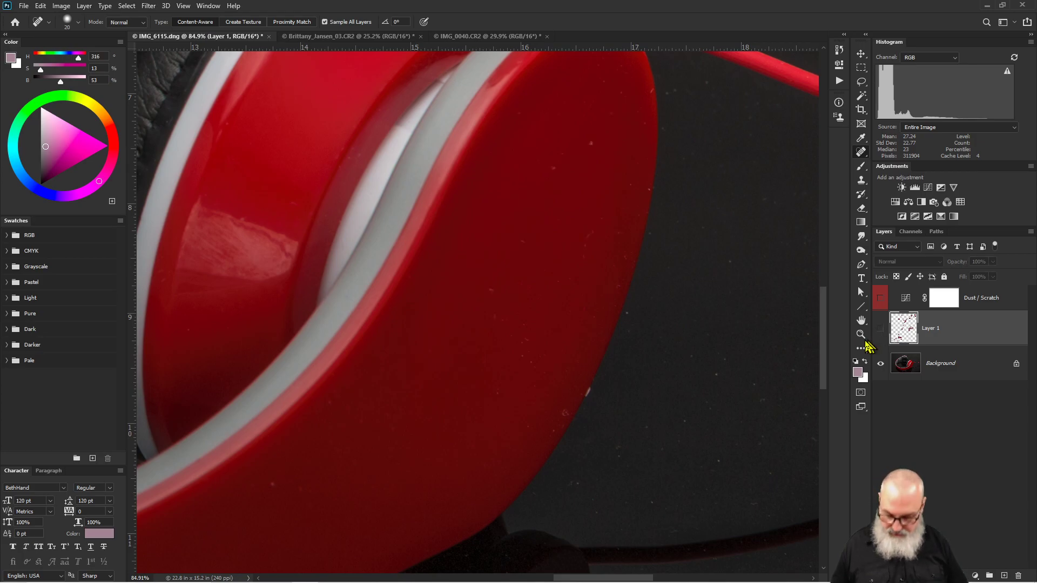
key(z)
drag(587, 166, 609, 169)
key(j)
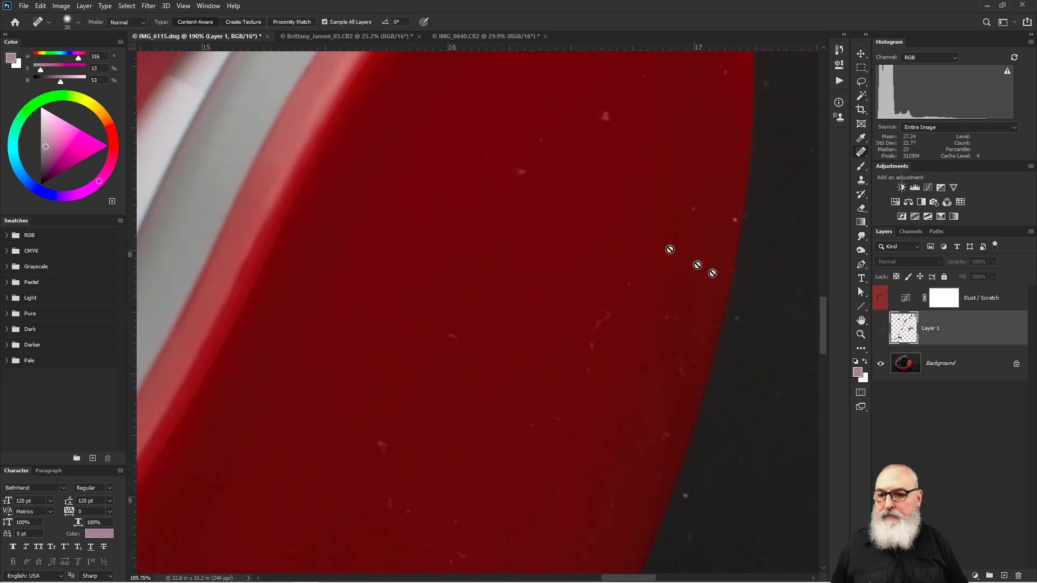
click(881, 331)
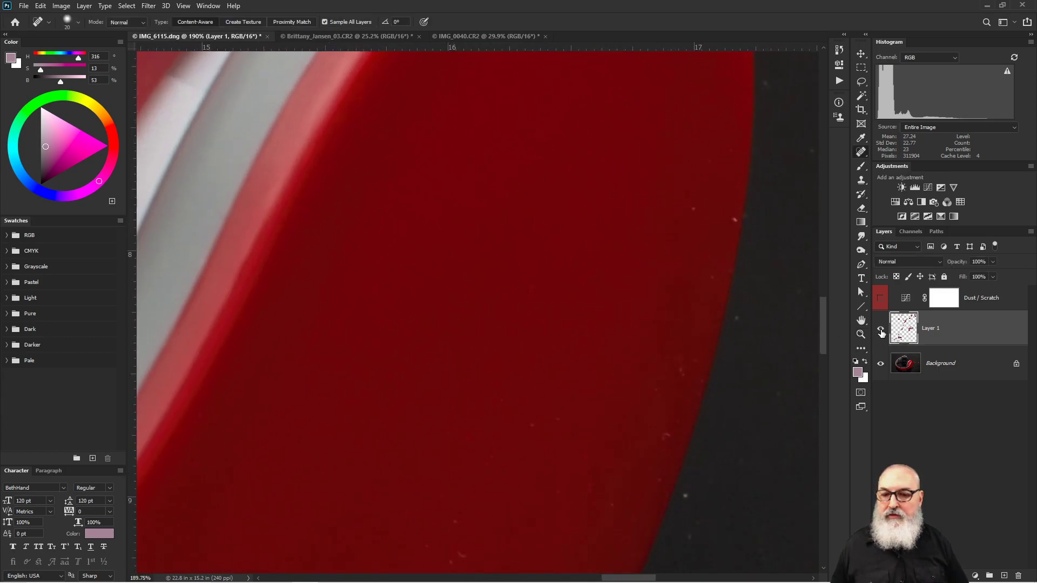
click(880, 332)
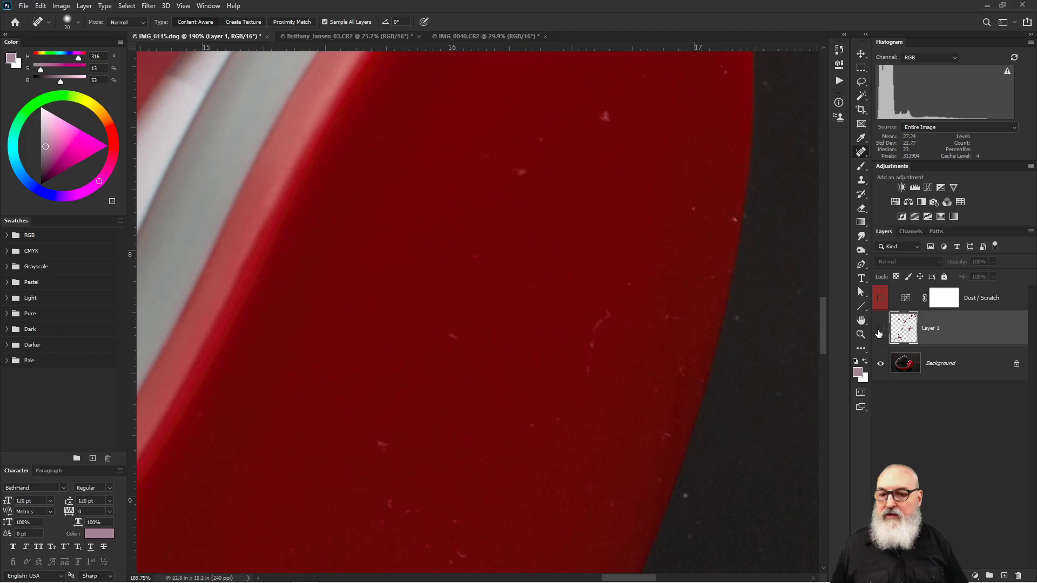
click(880, 331)
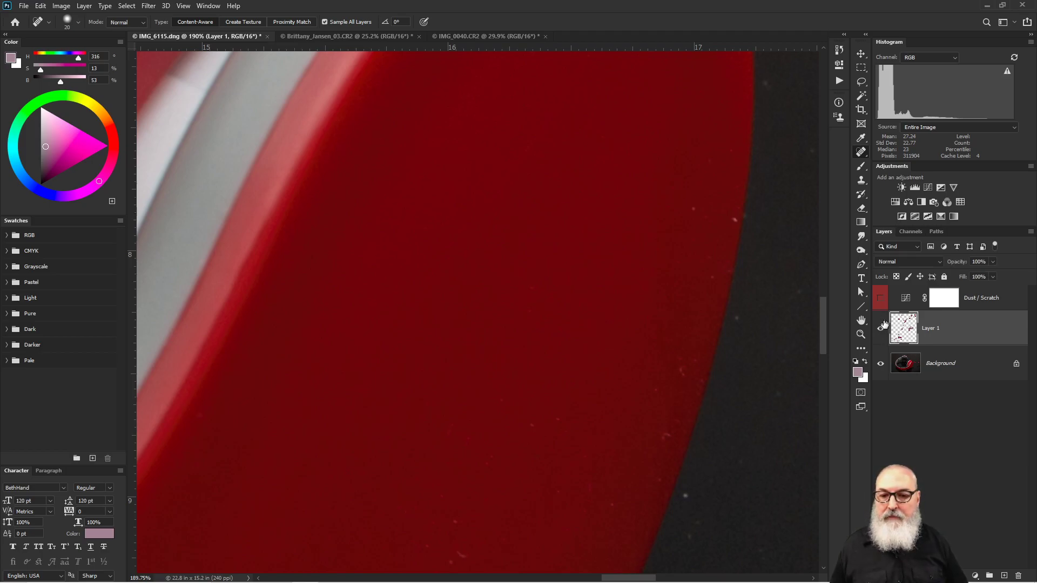
Show the Dust / Scratch layer and heal the dust specks along the ear cup's outer edge and across its middle on Layer 1.
click(880, 298)
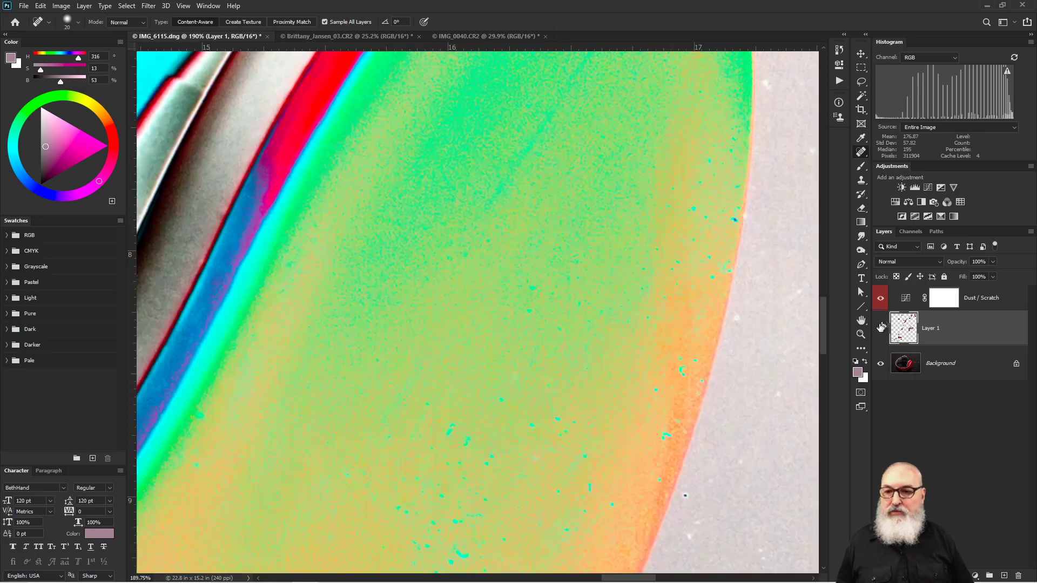
click(694, 209)
click(733, 219)
click(709, 164)
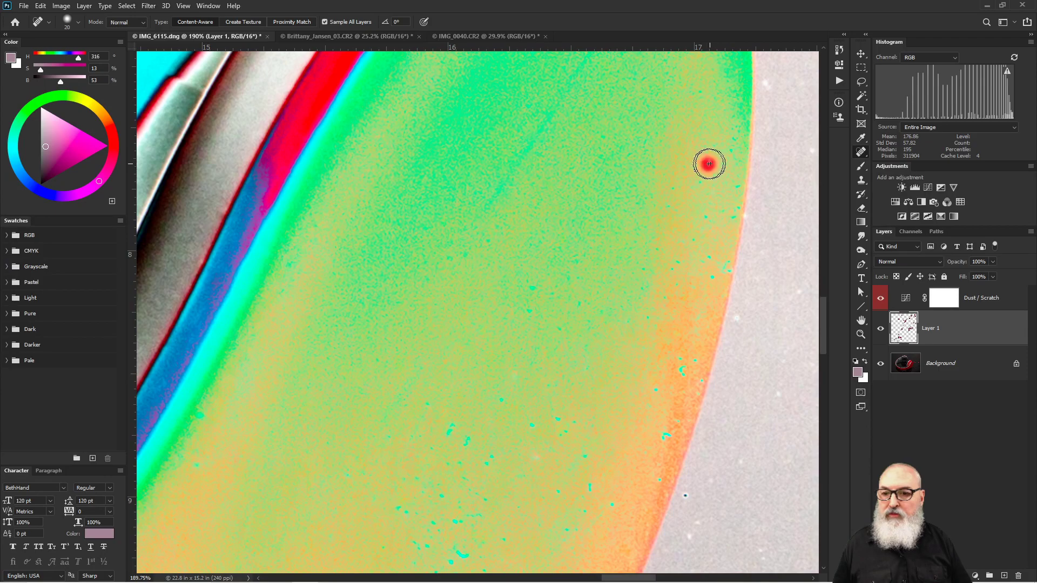
click(669, 206)
click(681, 260)
click(707, 258)
click(711, 275)
click(682, 369)
click(668, 434)
click(685, 495)
click(560, 421)
click(502, 401)
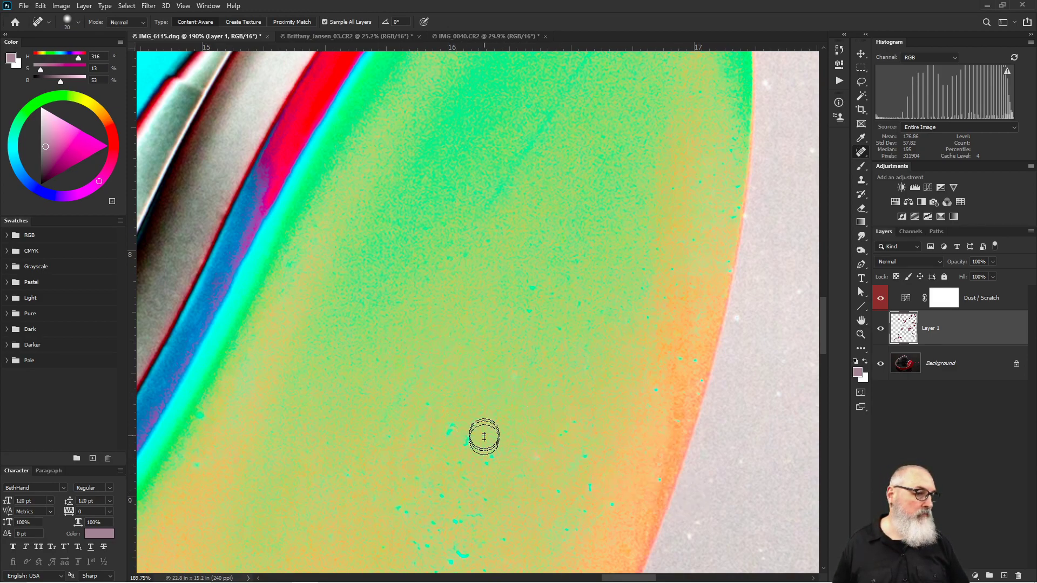
Heal the cluster of small specks in the lower middle of the ear cup on Layer 1.
click(460, 436)
click(451, 435)
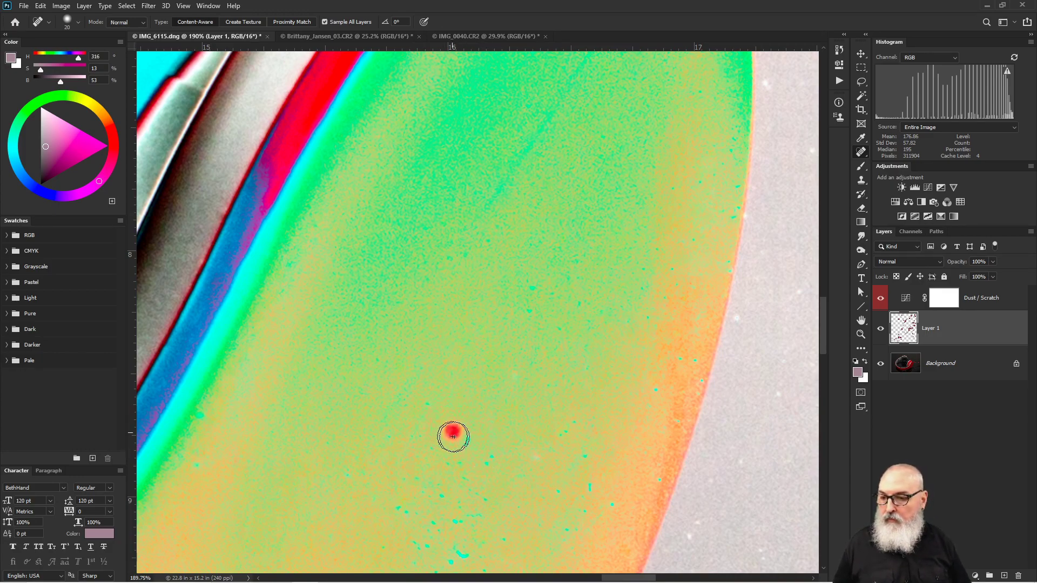
click(444, 432)
click(465, 439)
click(487, 461)
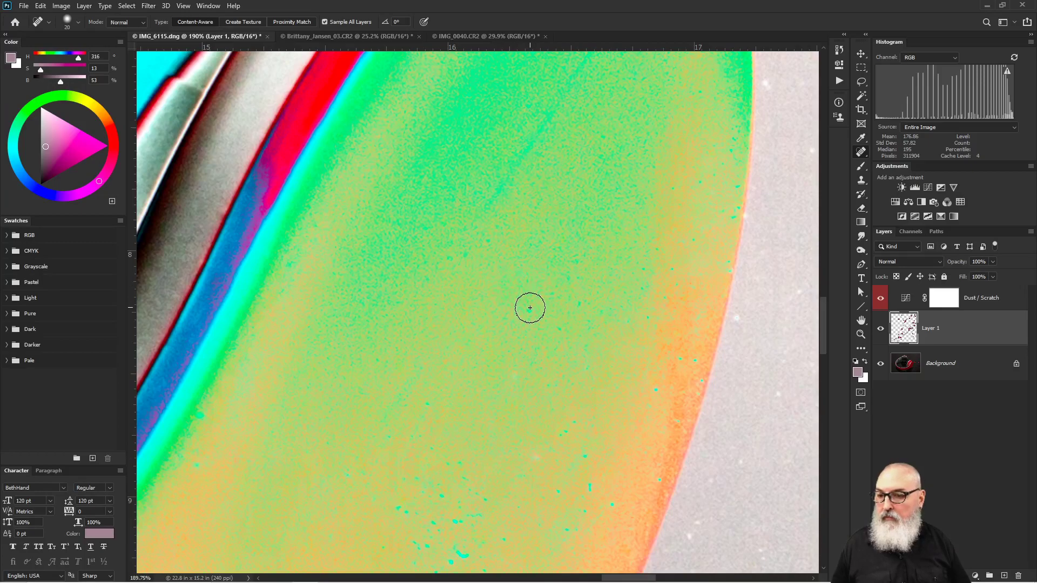
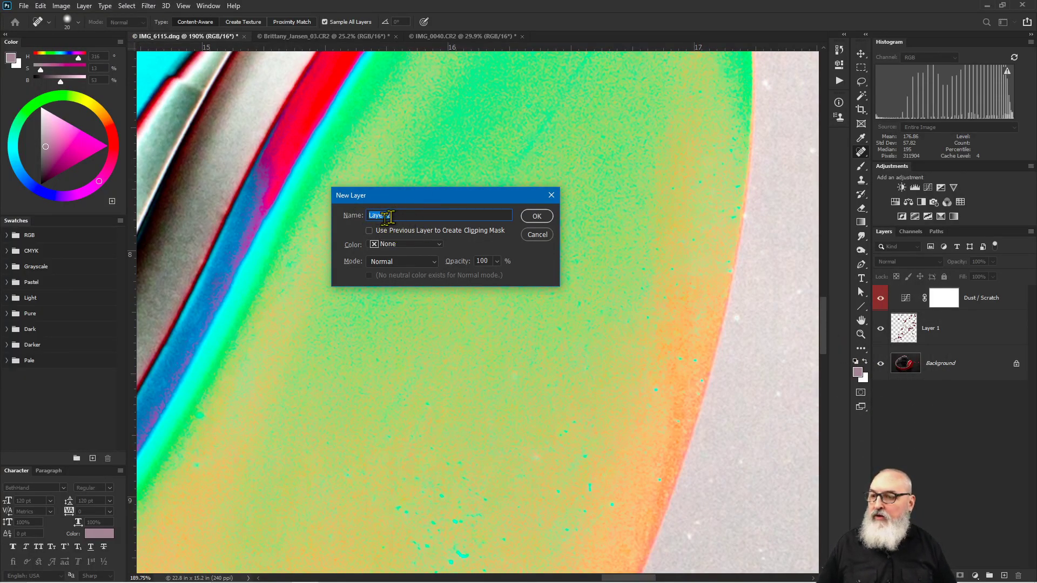
click(535, 217)
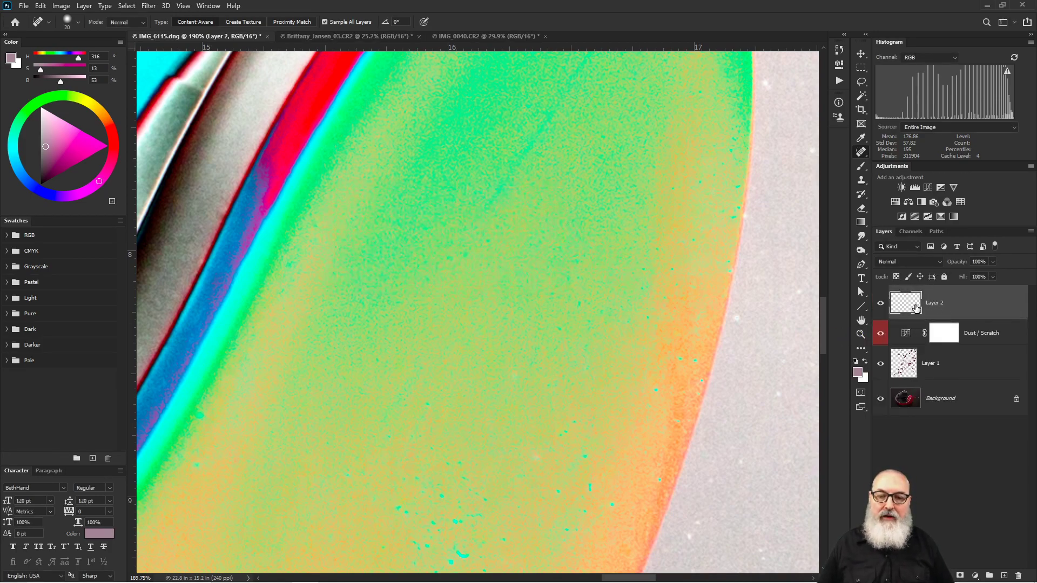
drag(899, 308, 1019, 575)
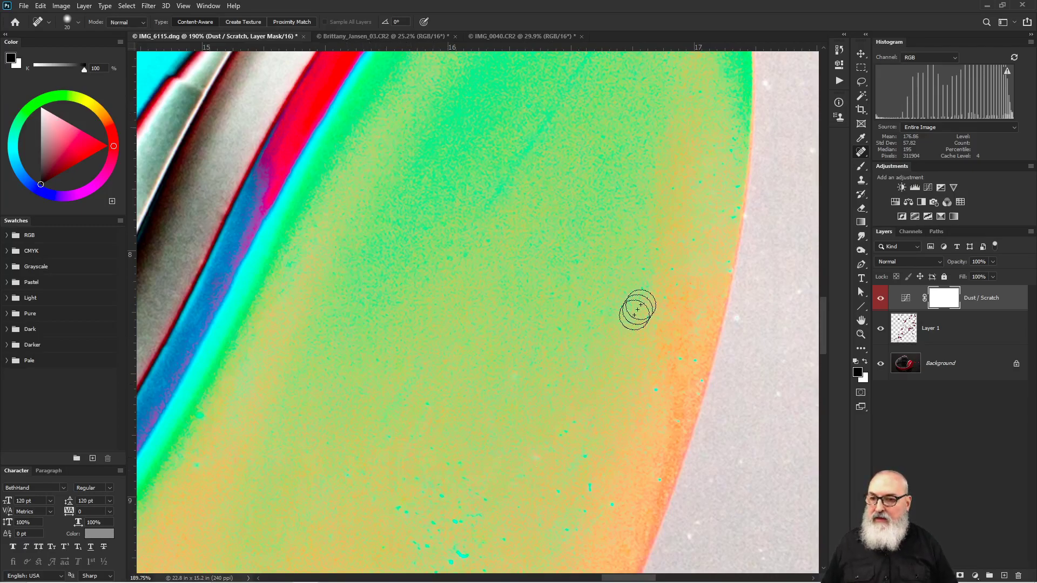
drag(504, 184, 480, 218)
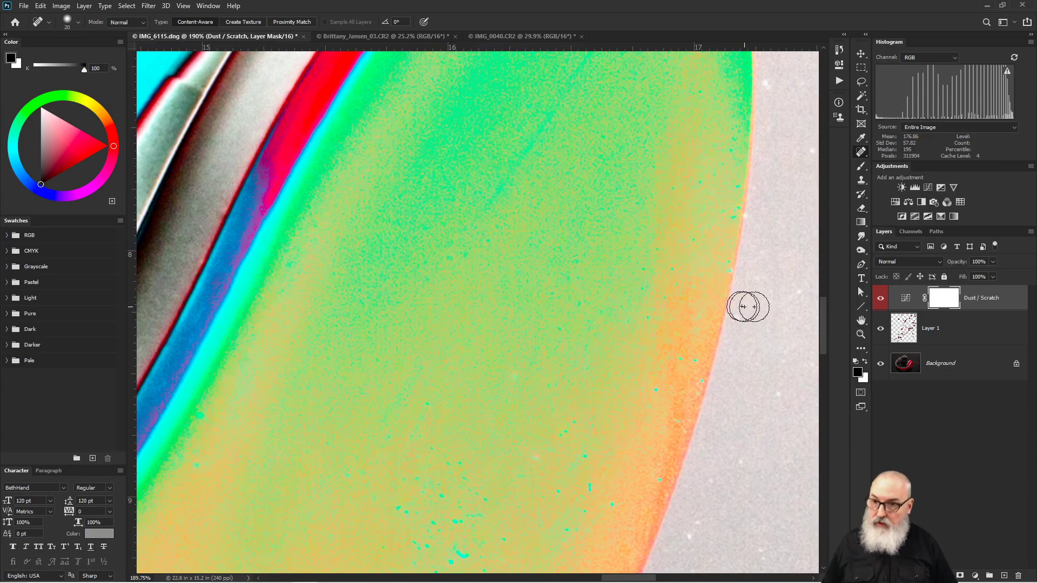
Heal the two faint diagonal streaks on the upper part of the ear cup on Layer 1.
click(907, 329)
drag(509, 162, 475, 213)
drag(546, 121, 512, 163)
Heal the scattered dust specks across the lower part of the ear cup on Layer 1.
click(458, 523)
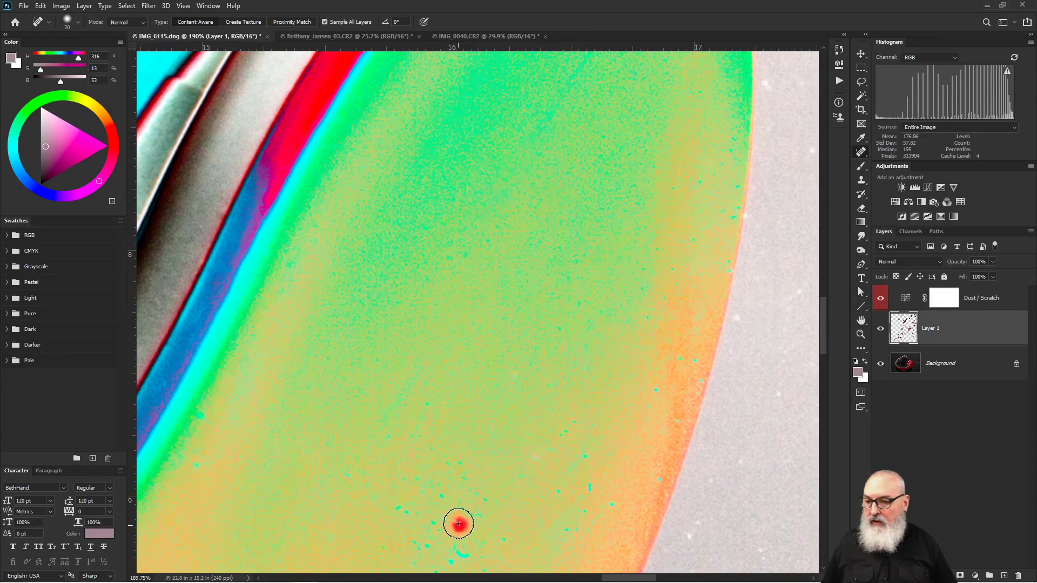
click(397, 507)
click(438, 495)
click(424, 544)
click(418, 549)
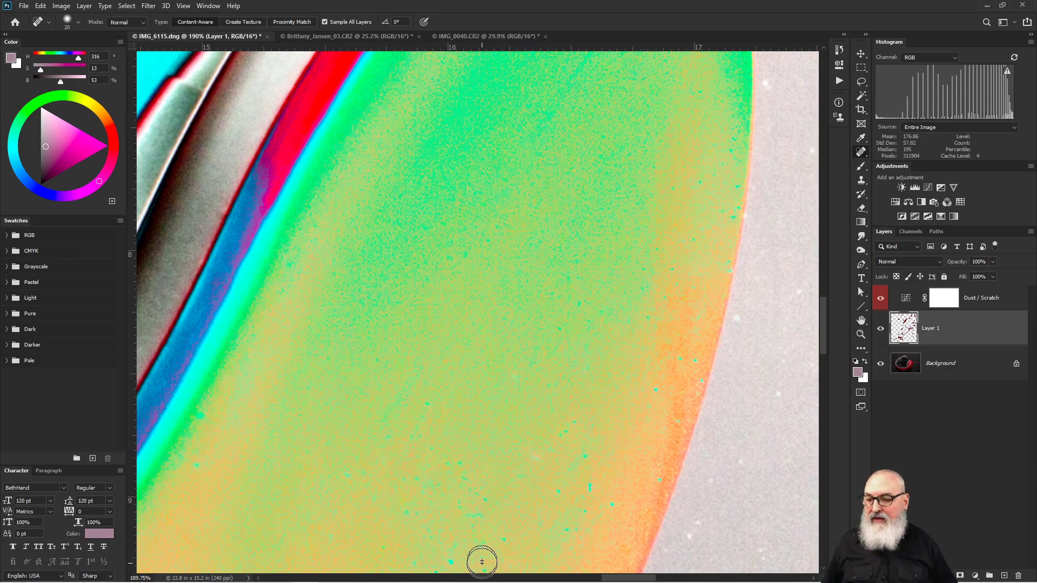
click(452, 557)
click(501, 541)
click(556, 491)
click(588, 488)
click(582, 457)
click(548, 451)
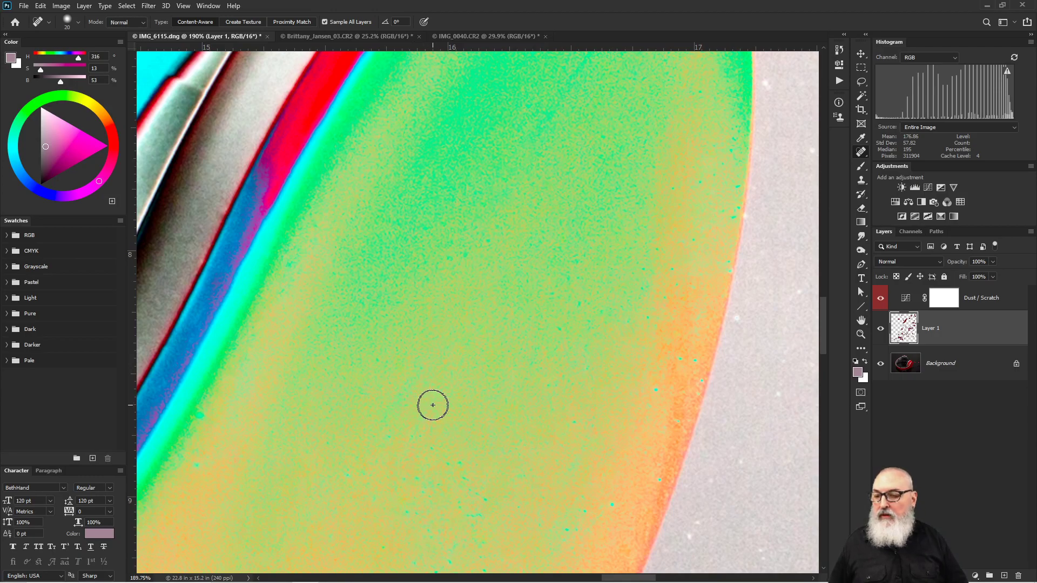
Heal the remaining specks near both edges of the ear cup and the bright dust spots on the adjoining backdrop.
click(198, 467)
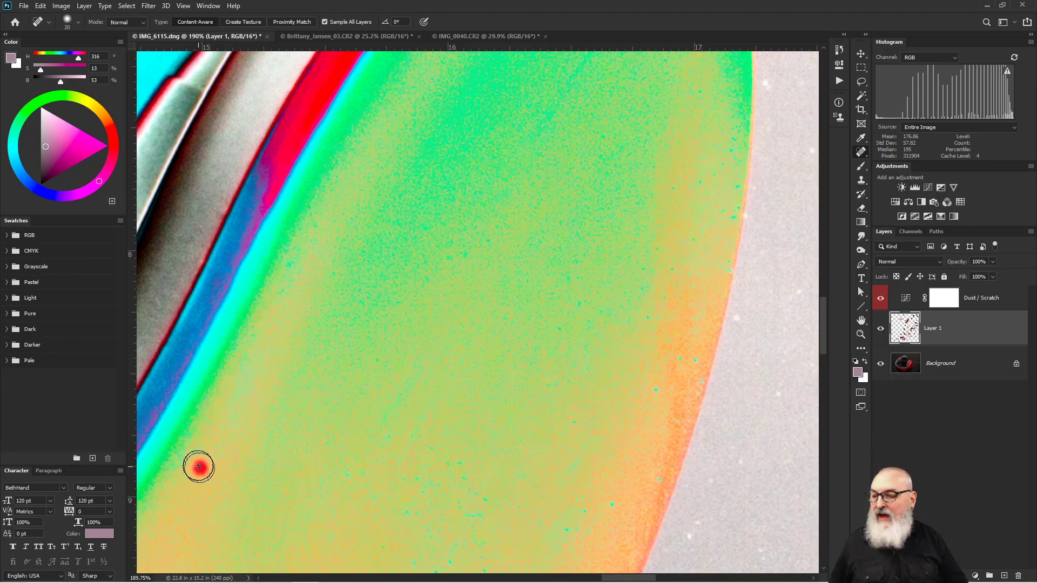
click(658, 390)
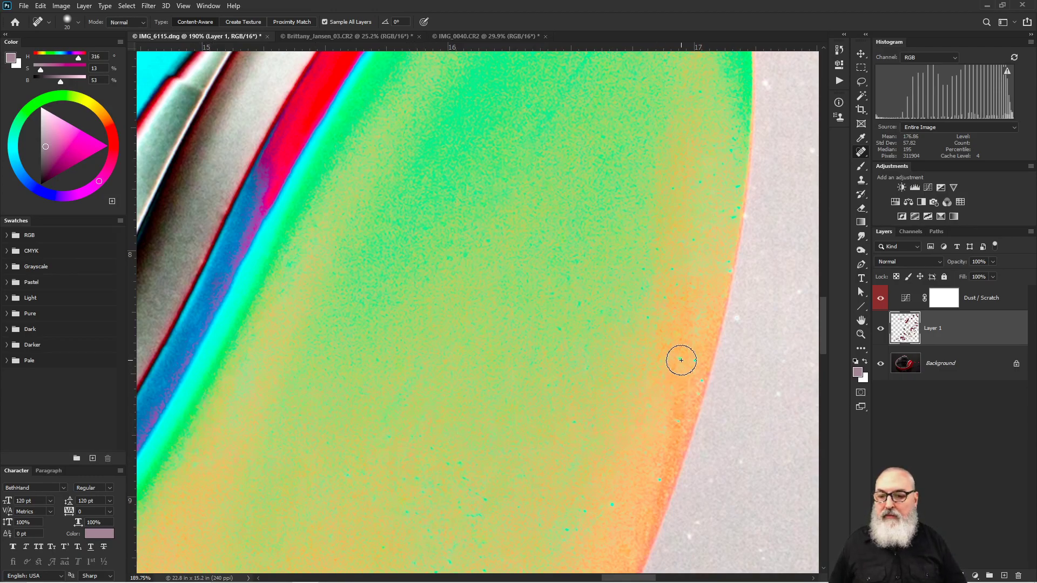
click(612, 504)
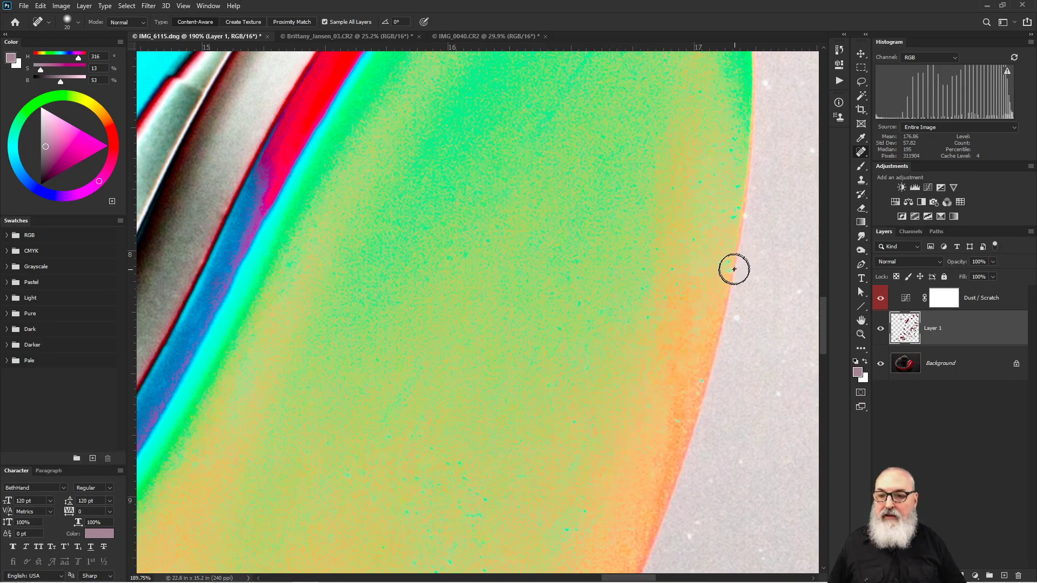
click(743, 217)
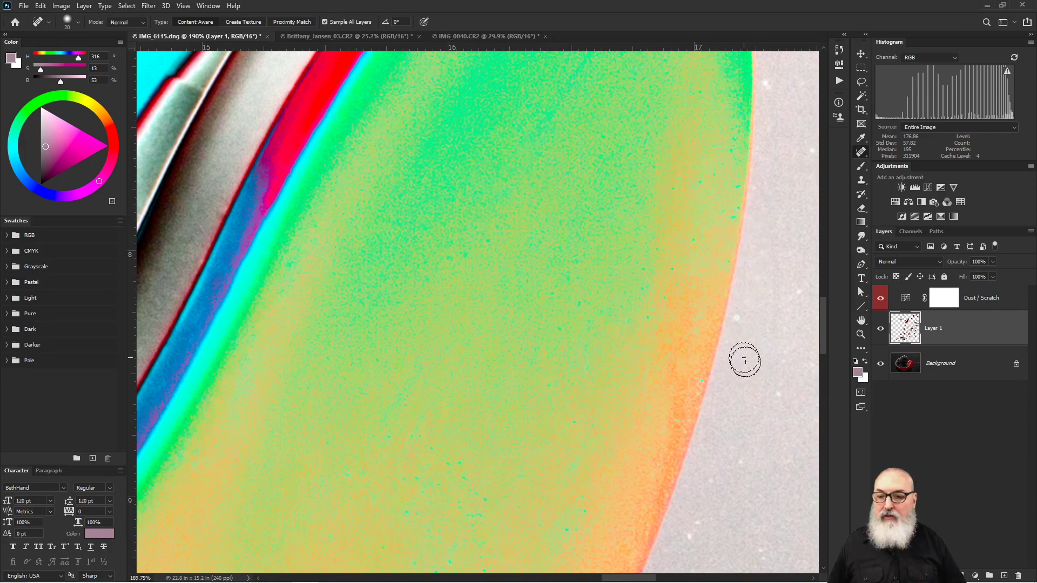
click(740, 461)
click(691, 531)
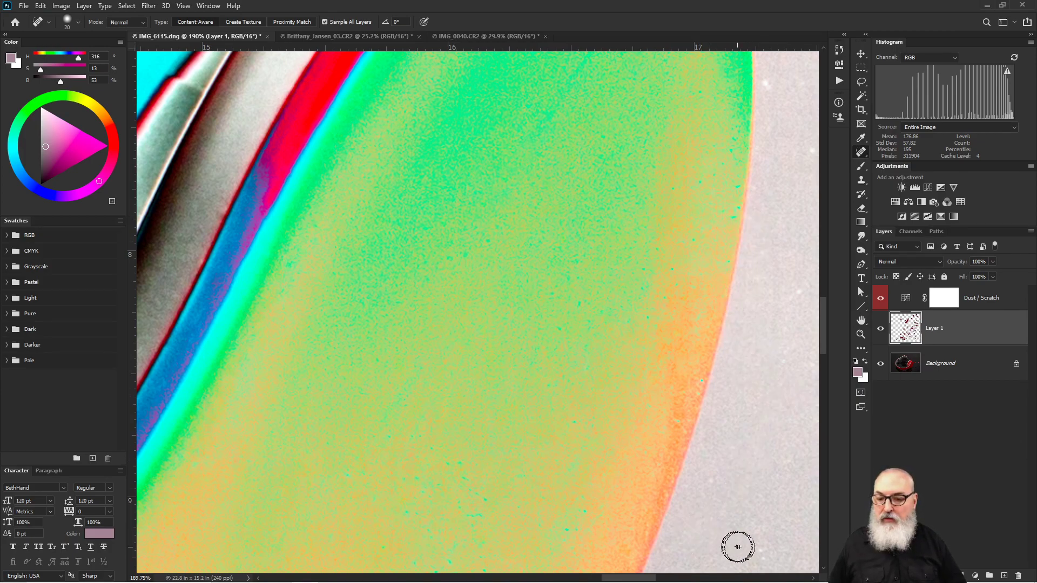
click(766, 558)
Heal the leftover specks on the upper part of the ear cup and along its upper outer edge.
click(521, 103)
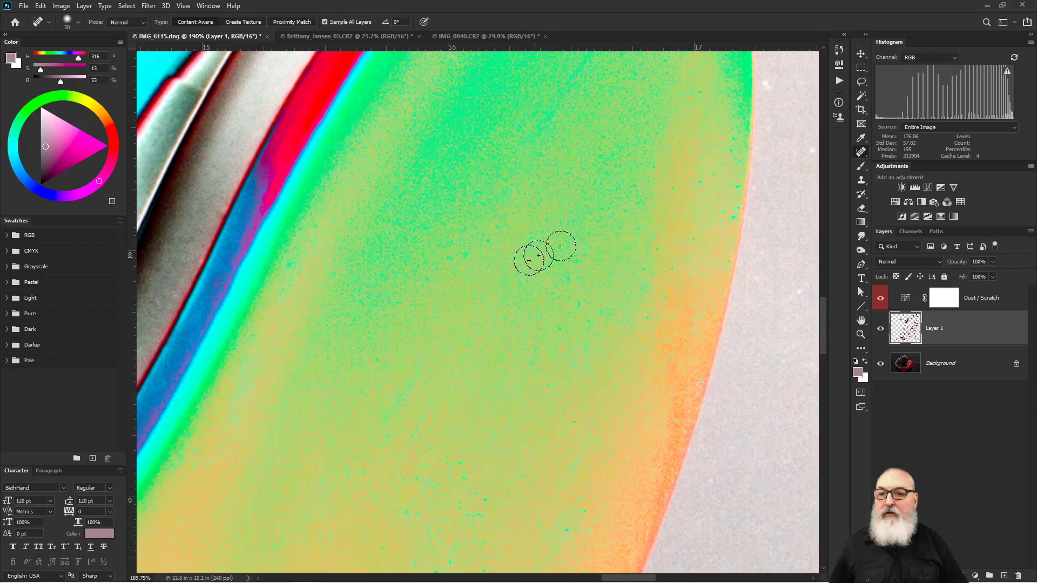
click(734, 144)
click(741, 197)
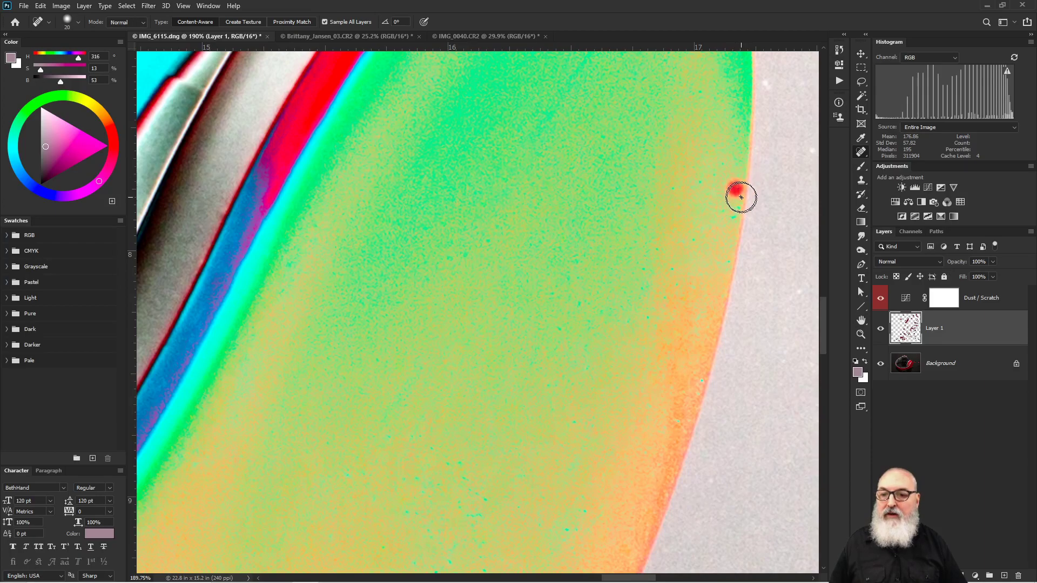
click(732, 217)
click(679, 267)
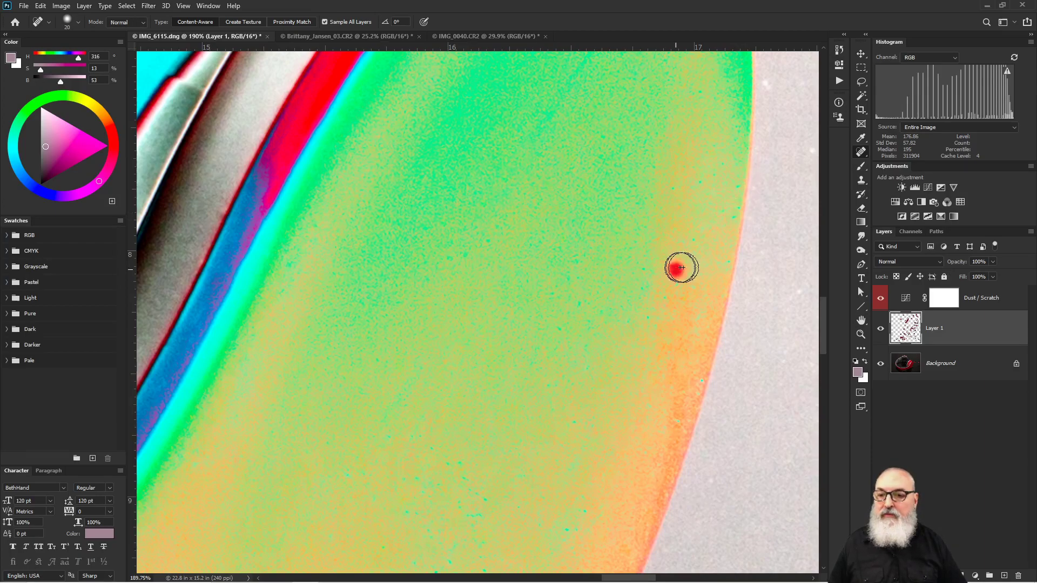
Compare the ear cup with Layer 1 off and on, then hide the Dust / Scratch layer and view the whole photo.
click(880, 330)
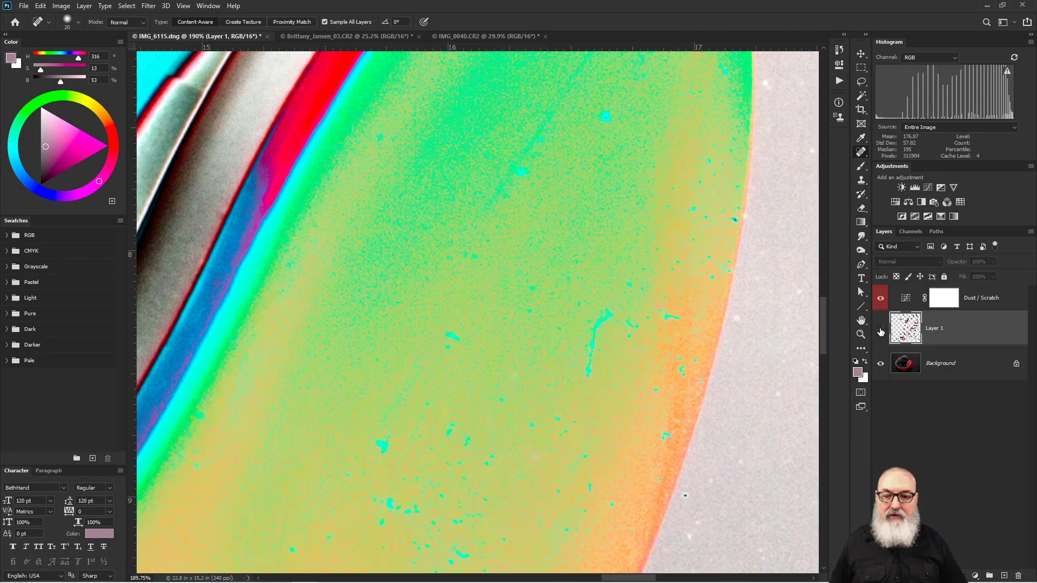
click(880, 330)
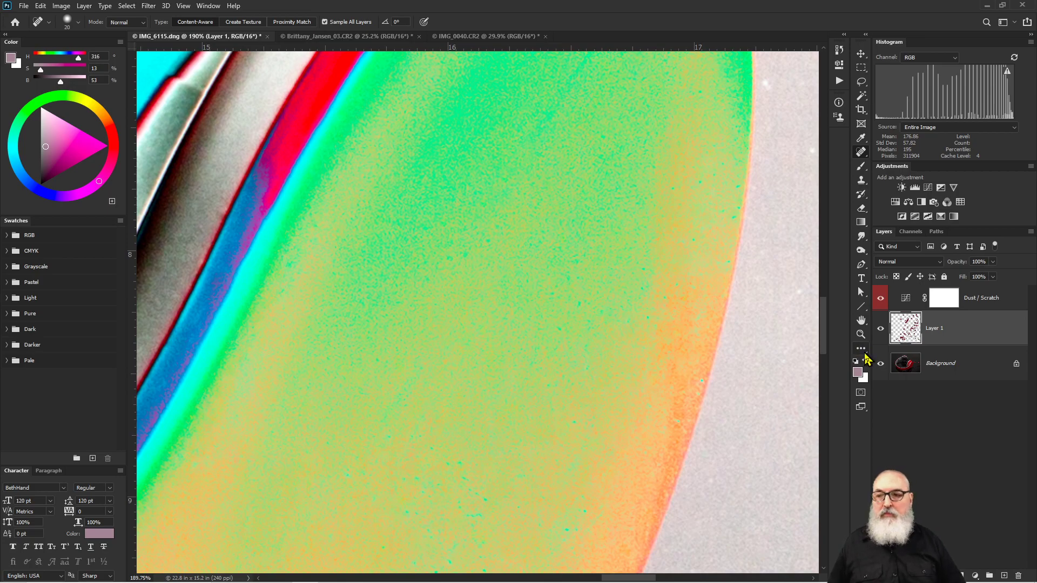
key(alt+bracketright)
click(880, 301)
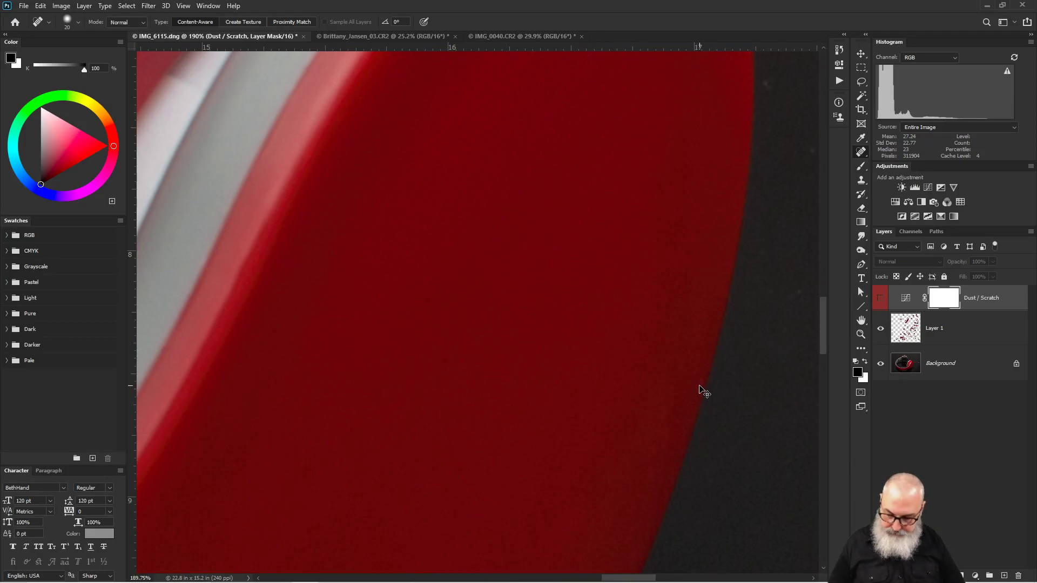
key(ctrl+0)
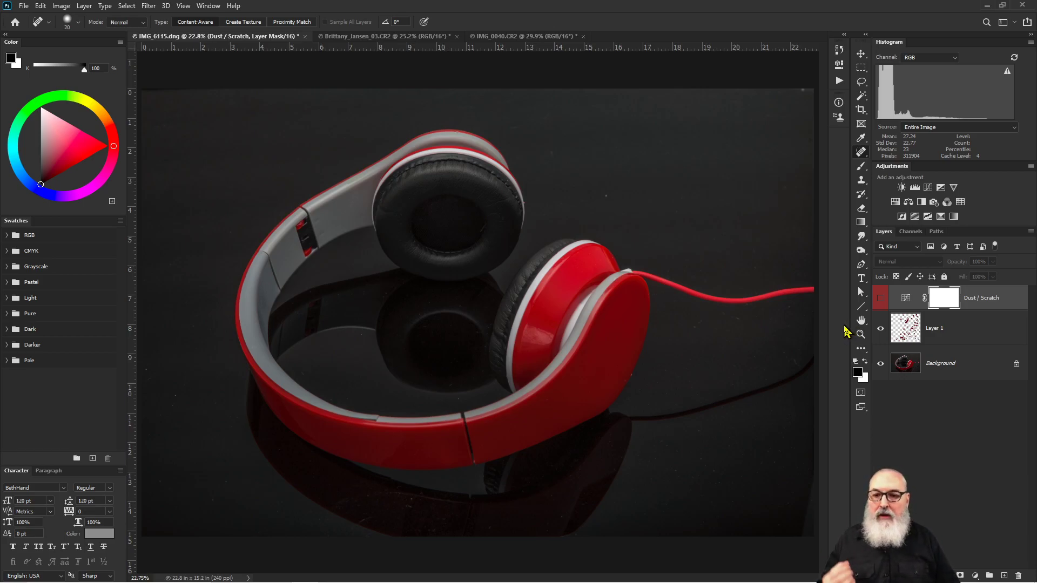
Show the Dust / Scratch layer and heal the scratch at the inner edge of the black ear cushion on Layer 1.
click(879, 300)
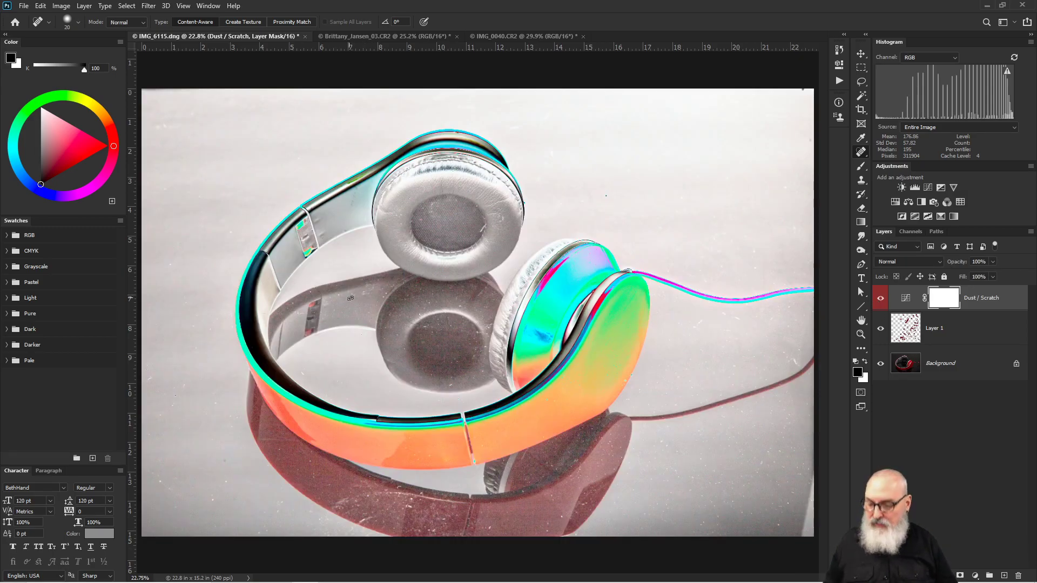
key(z)
drag(387, 307, 351, 270)
key(j)
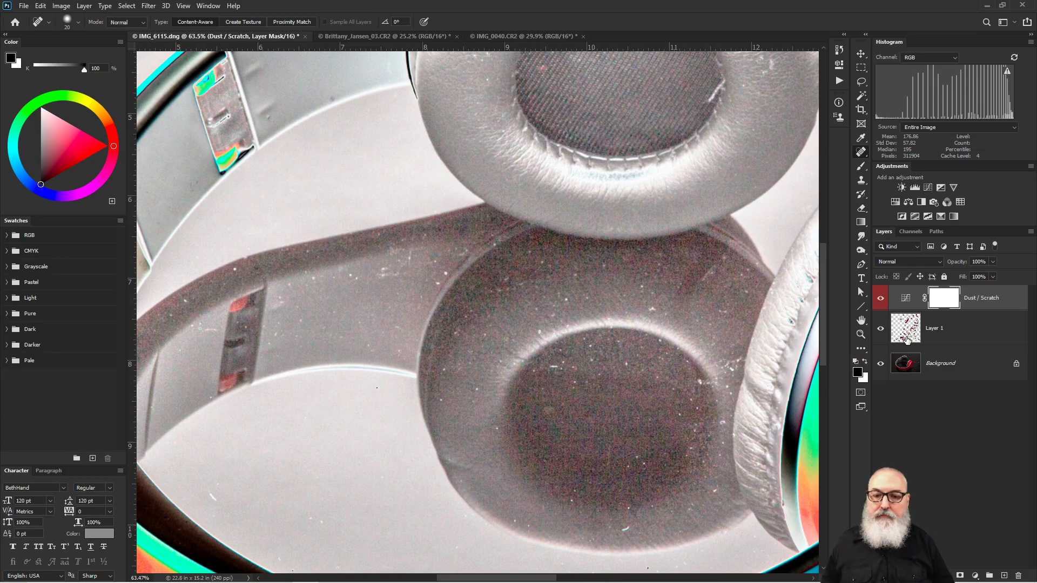
click(907, 339)
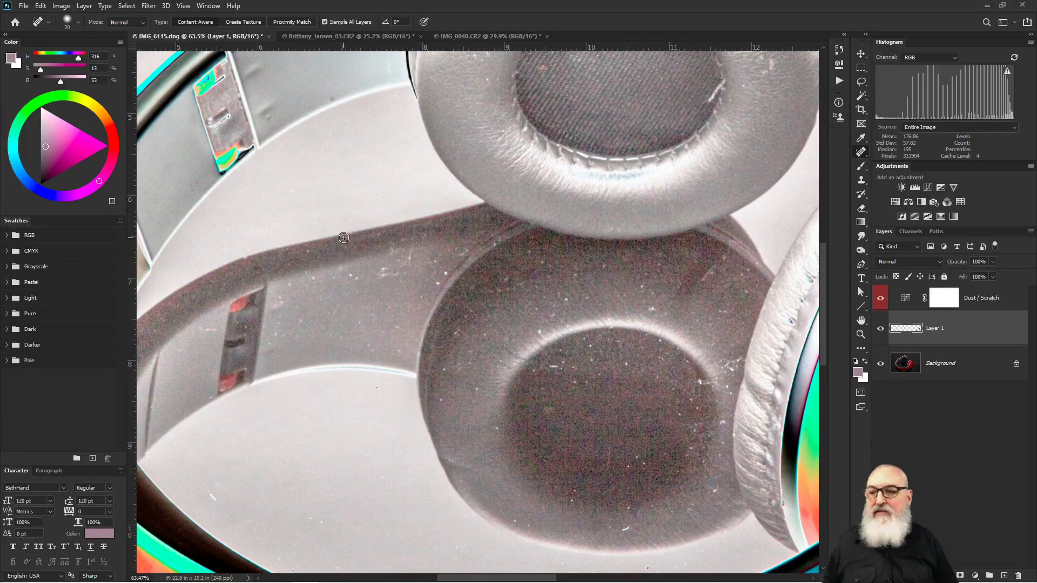
scroll(378, 227, up, 5)
scroll(432, 270, right, 4)
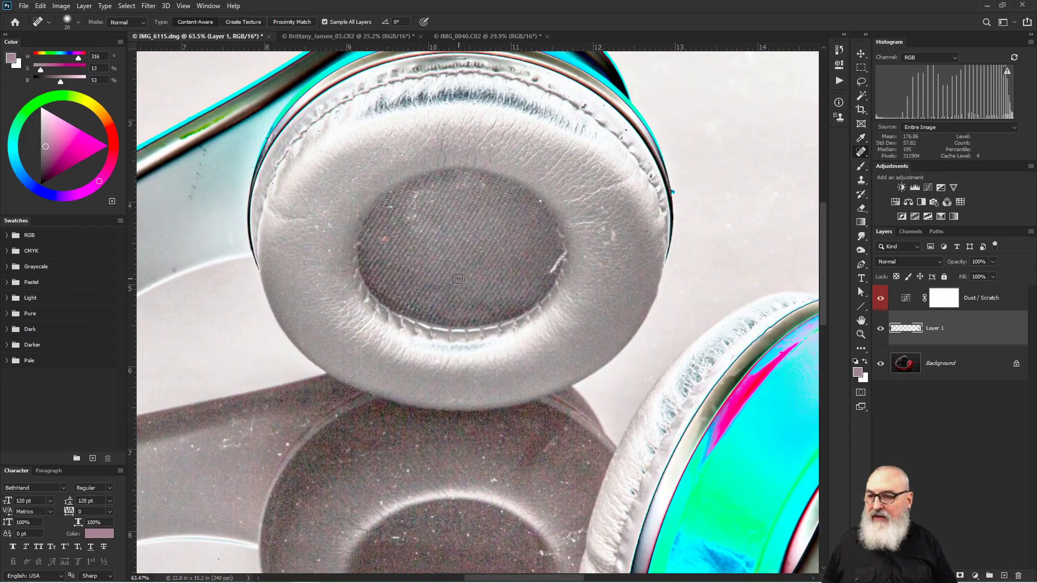
drag(565, 250, 544, 275)
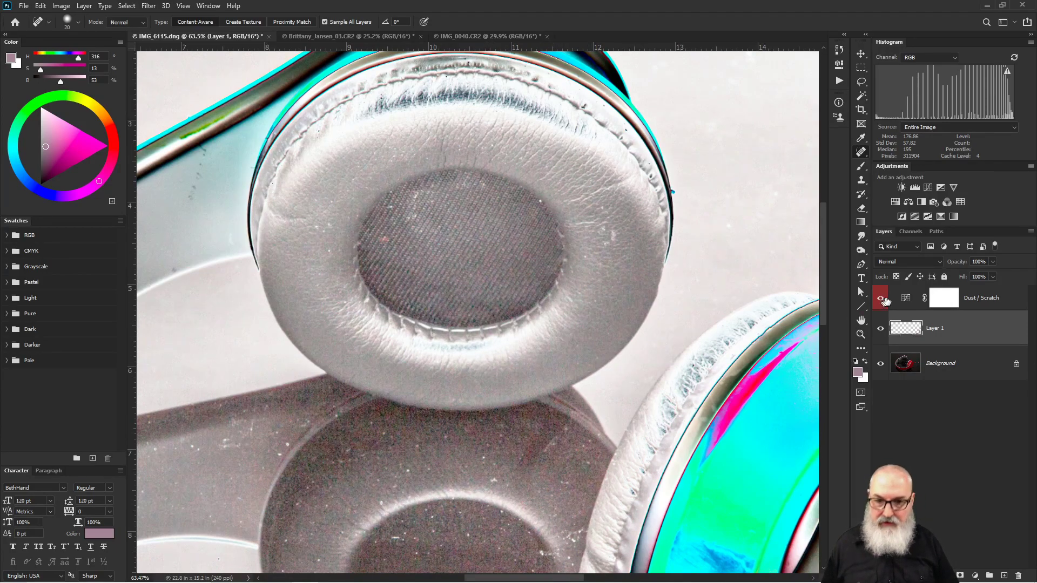
Switch to the woman's portrait photo, zoom in on the face and add an empty layer above Background.
click(350, 37)
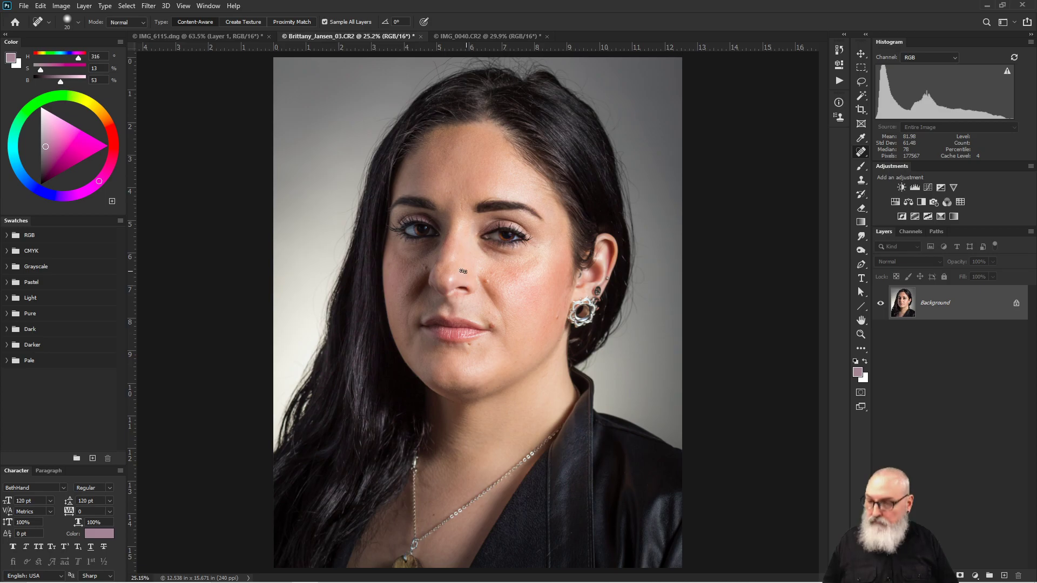
mouse_move(475, 278)
mouse_down()
mouse_move(527, 266)
mouse_move(514, 277)
mouse_move(504, 271)
mouse_up()
key(j)
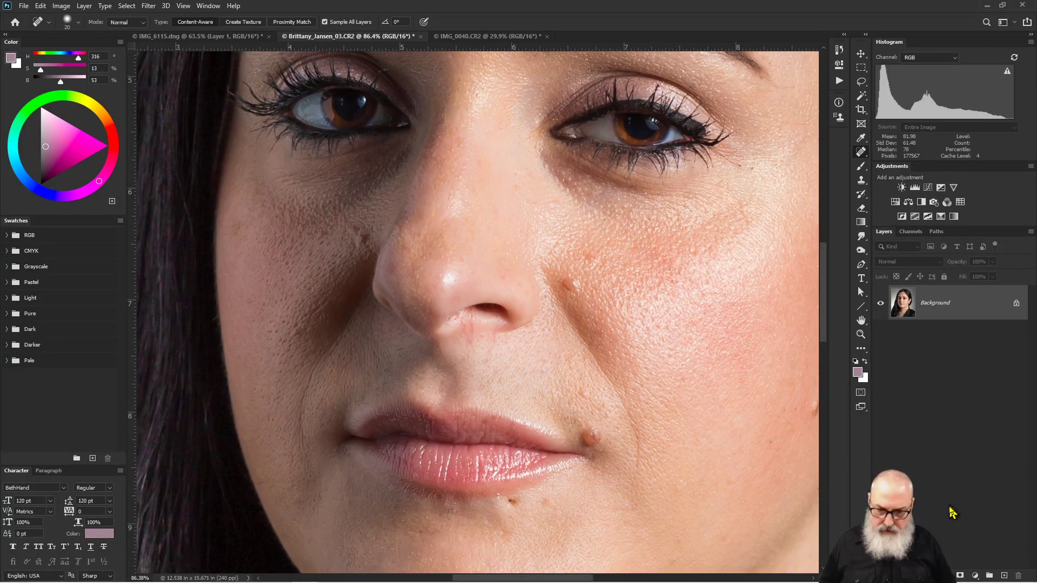
click(1004, 576)
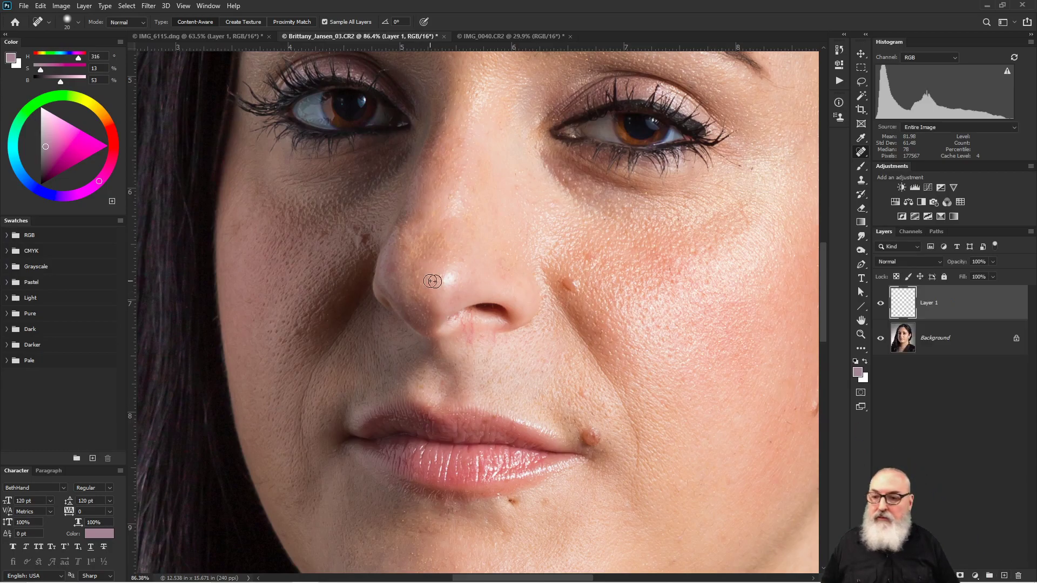
Heal the shiny highlight on the tip of the nose on Layer 1 and set the layer's opacity to 31%.
mouse_move(450, 279)
mouse_down()
mouse_move(444, 286)
mouse_move(441, 267)
mouse_move(438, 285)
mouse_up()
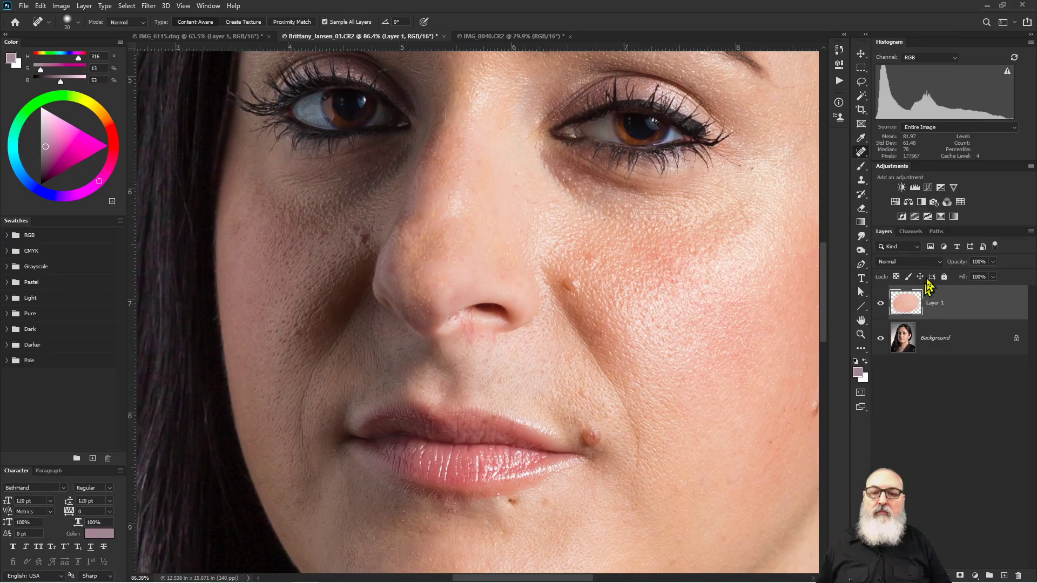
drag(959, 263, 920, 266)
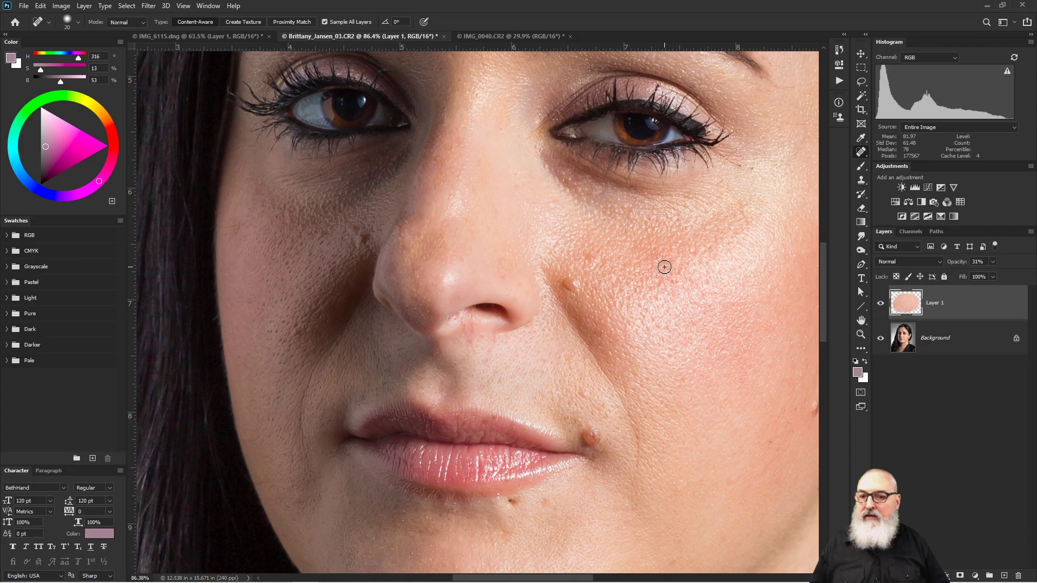
drag(771, 347, 682, 460)
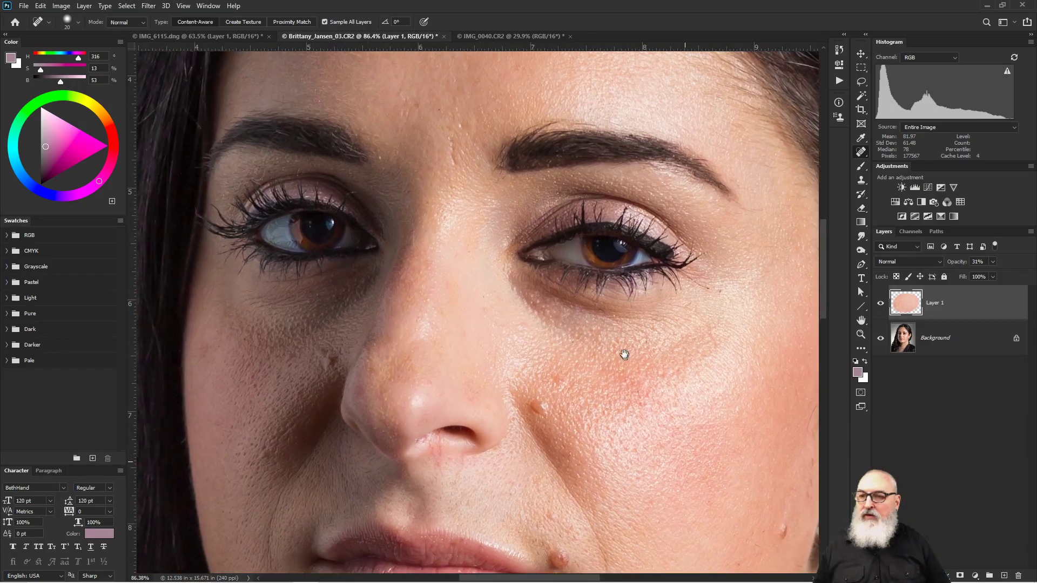
Delete Layer 1 with the nose highlight retouch from the portrait.
drag(984, 310, 1018, 575)
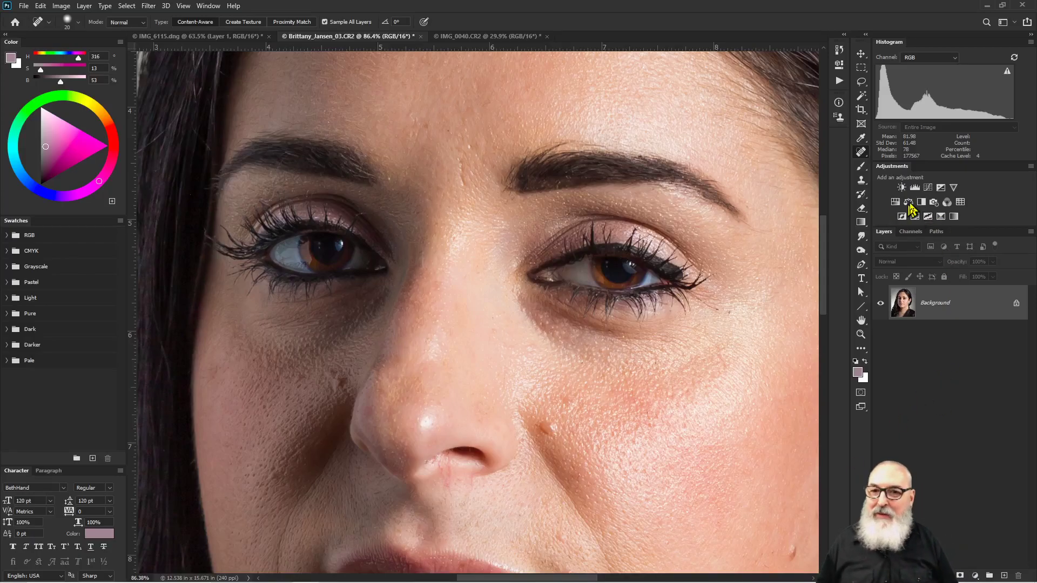
Run the Dust / Scratch action on the portrait, examine the cheeks and mouth under it, and delete the Dust / Scratch layer.
click(841, 82)
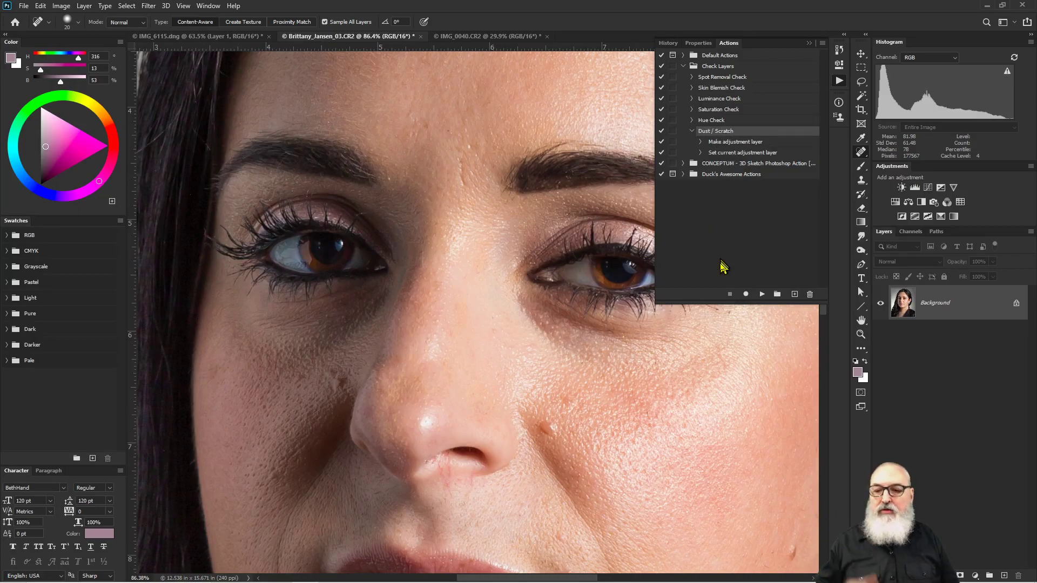
click(761, 294)
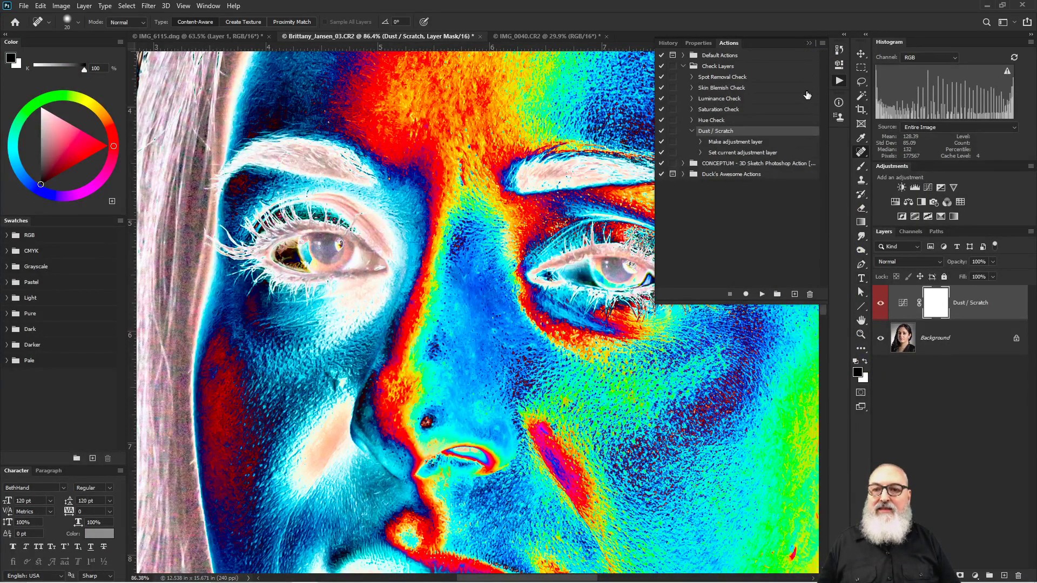
click(808, 44)
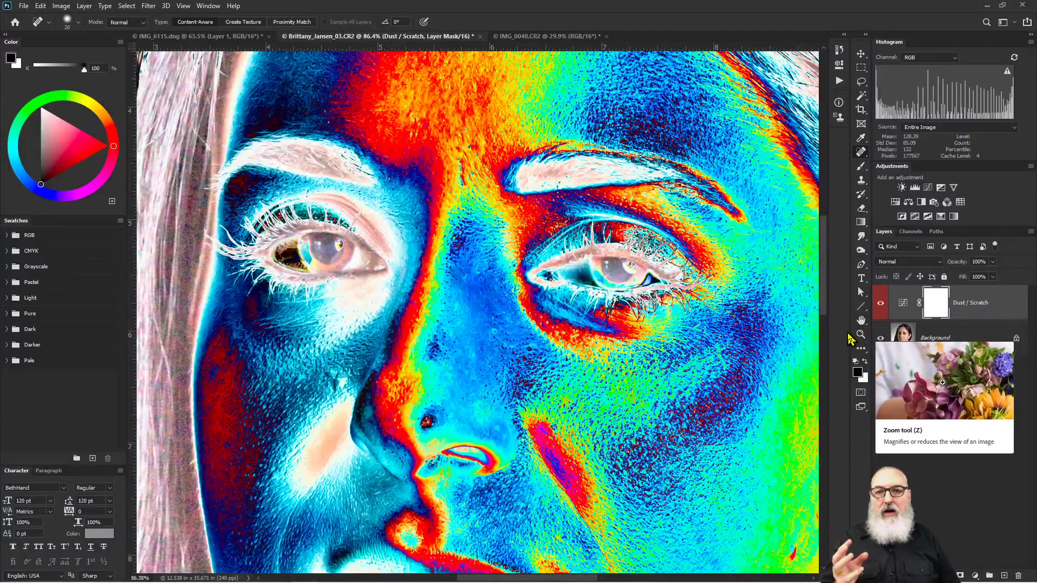
drag(652, 421, 609, 300)
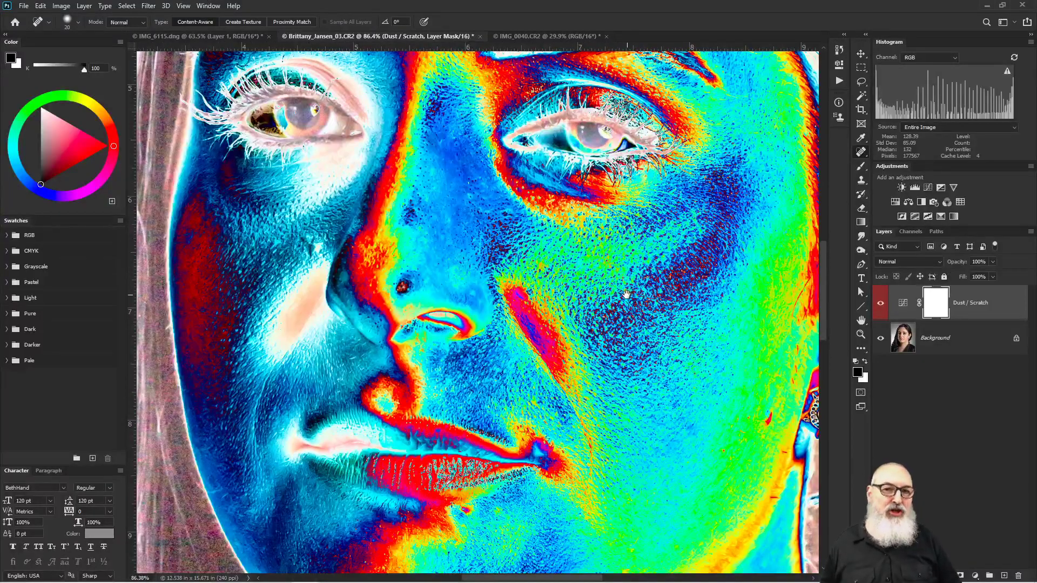
drag(626, 293, 597, 334)
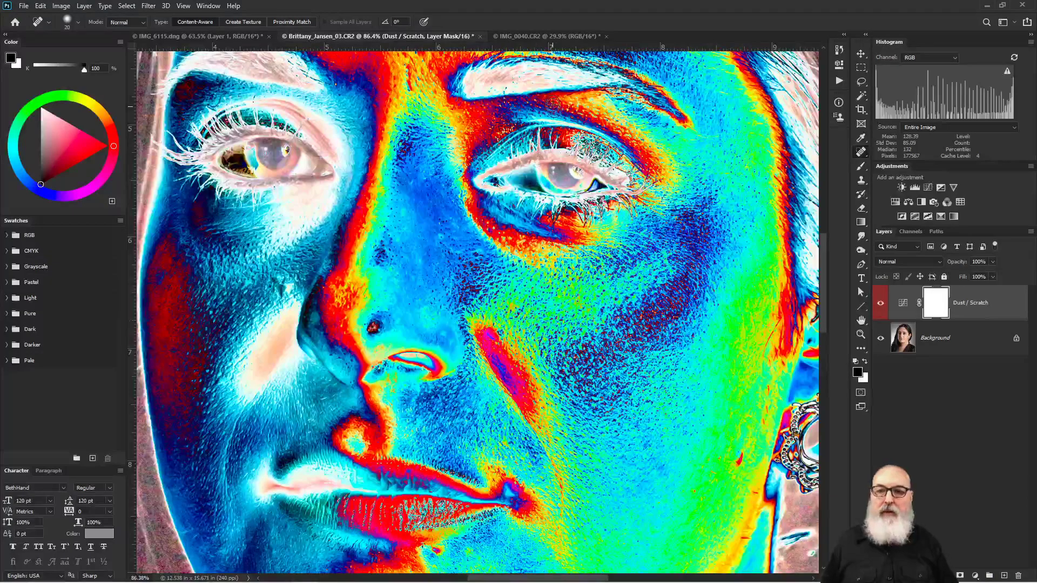
drag(925, 306, 1018, 576)
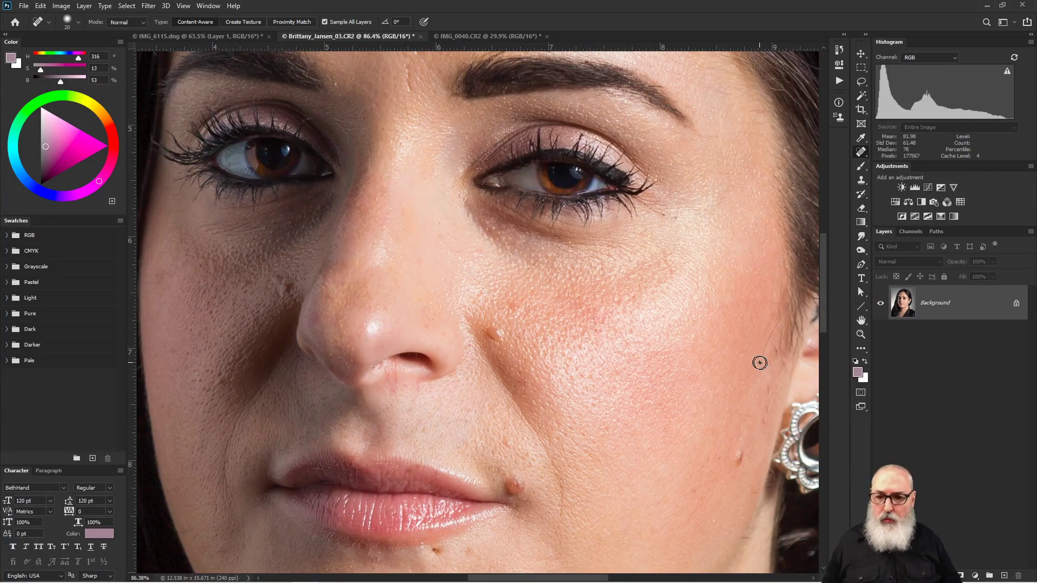
Add a Black & White adjustment layer named "Skin Blemish Layer" above the portrait's Background.
click(84, 6)
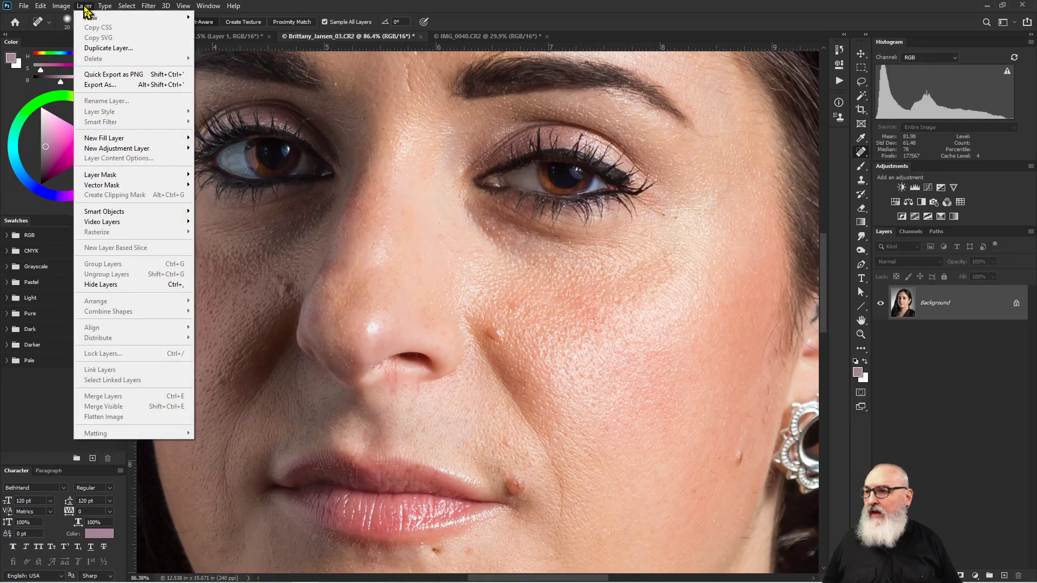
mouse_move(98, 20)
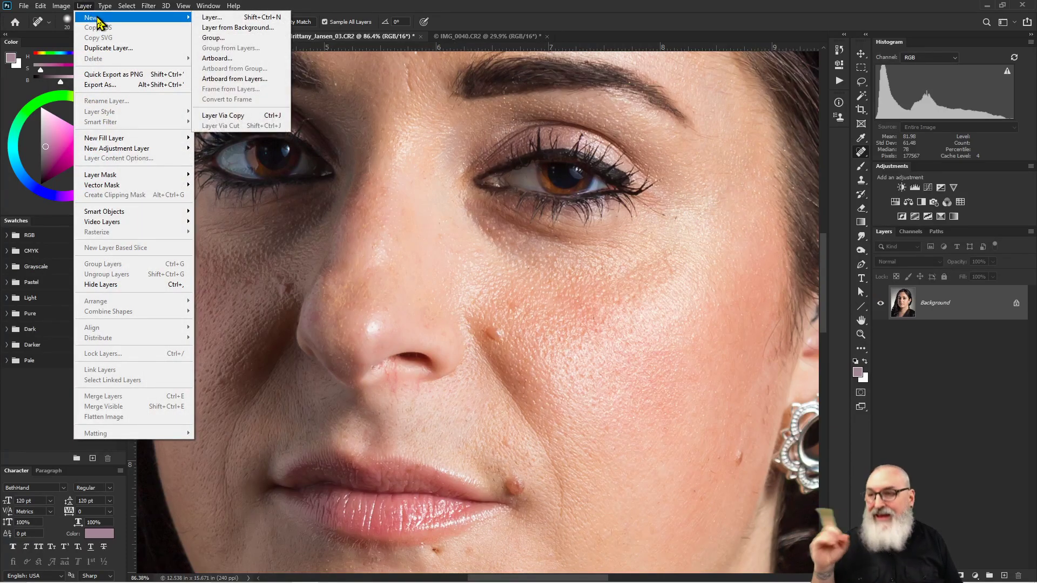
click(90, 9)
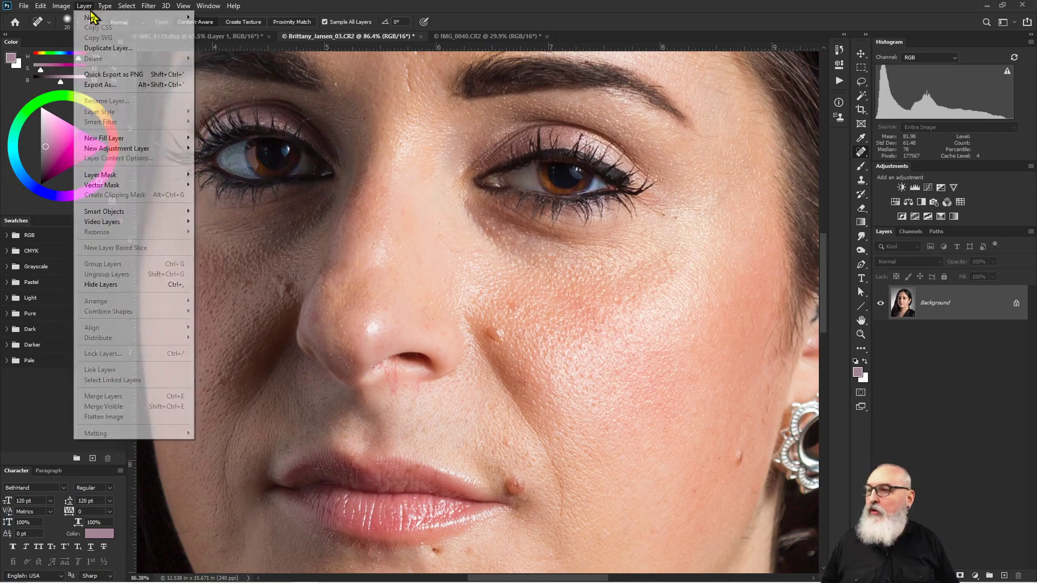
click(84, 10)
click(84, 8)
mouse_move(124, 153)
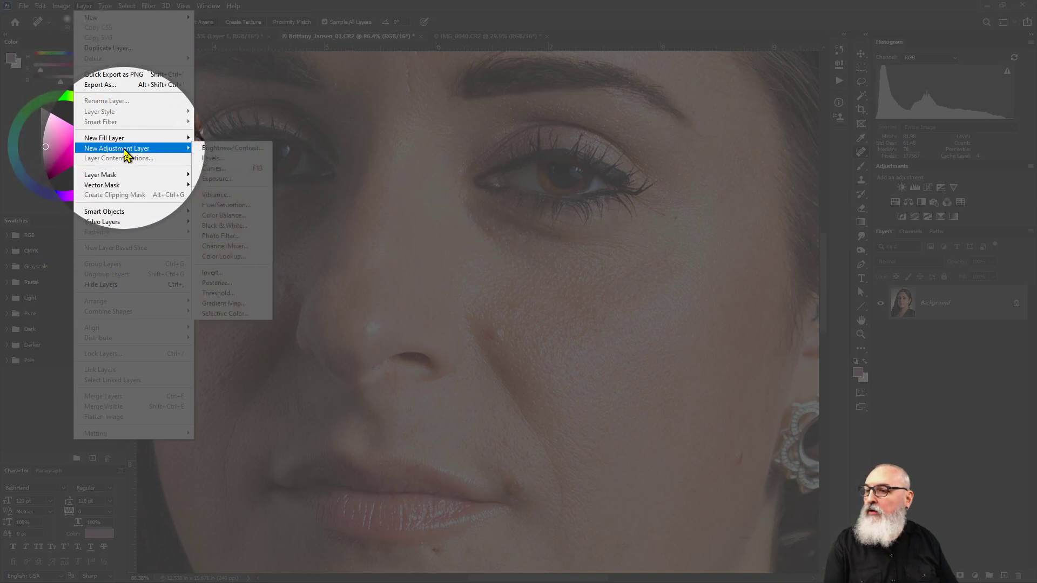
click(232, 226)
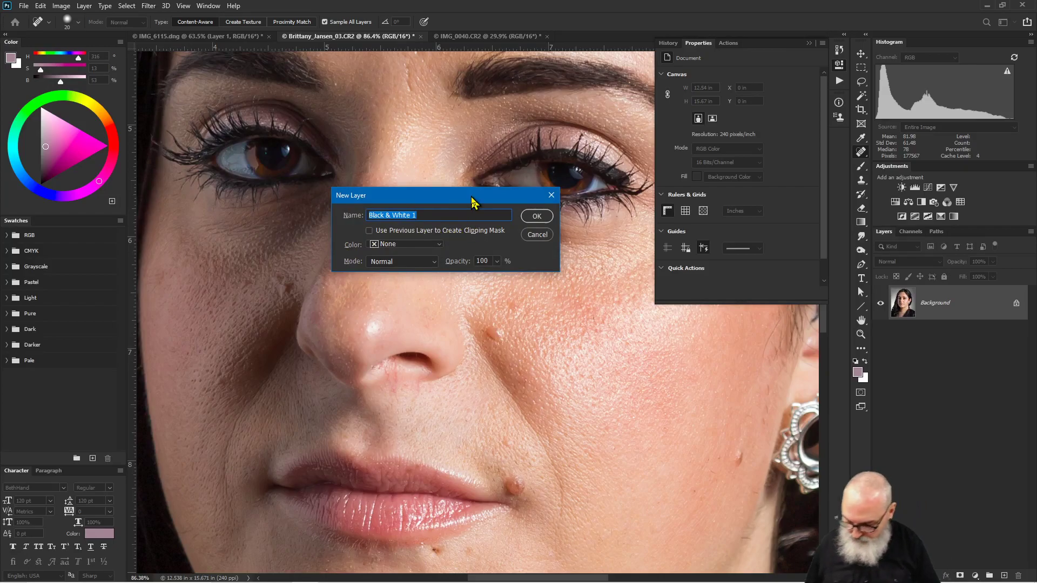
text(Skin Blemish Layer)
key(Return)
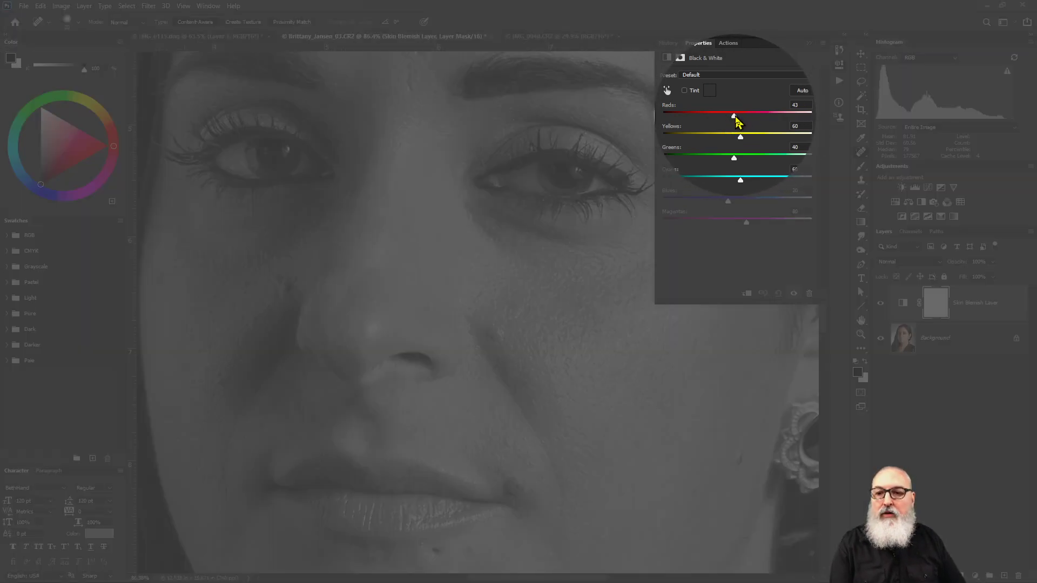
Set the Skin Blemish Layer's Reds to -200 and Yellows to 21 to emphasise the skin blemishes.
drag(733, 116, 664, 126)
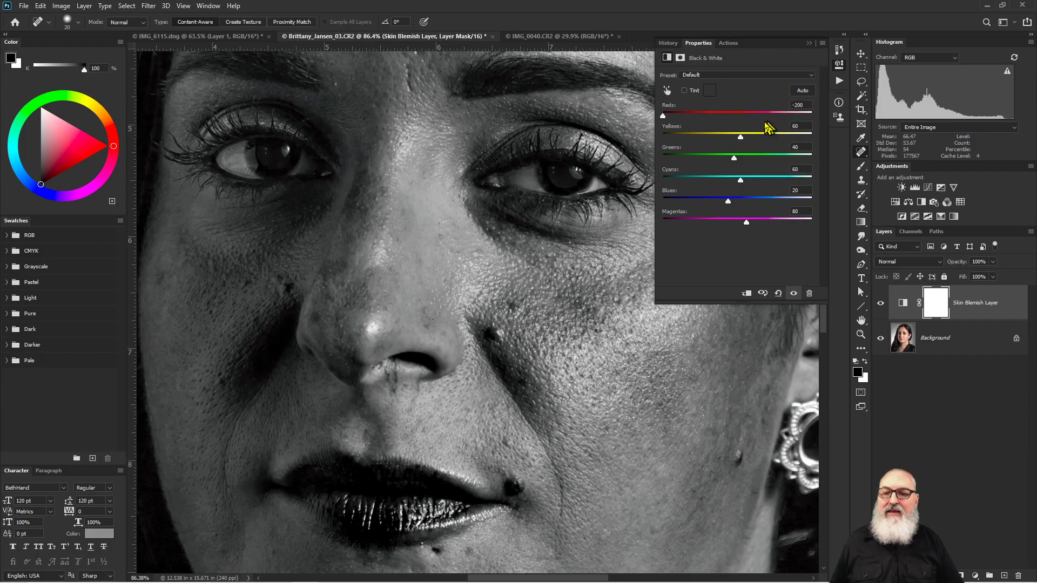
mouse_move(663, 116)
mouse_down()
mouse_move(736, 120)
mouse_move(666, 122)
mouse_up()
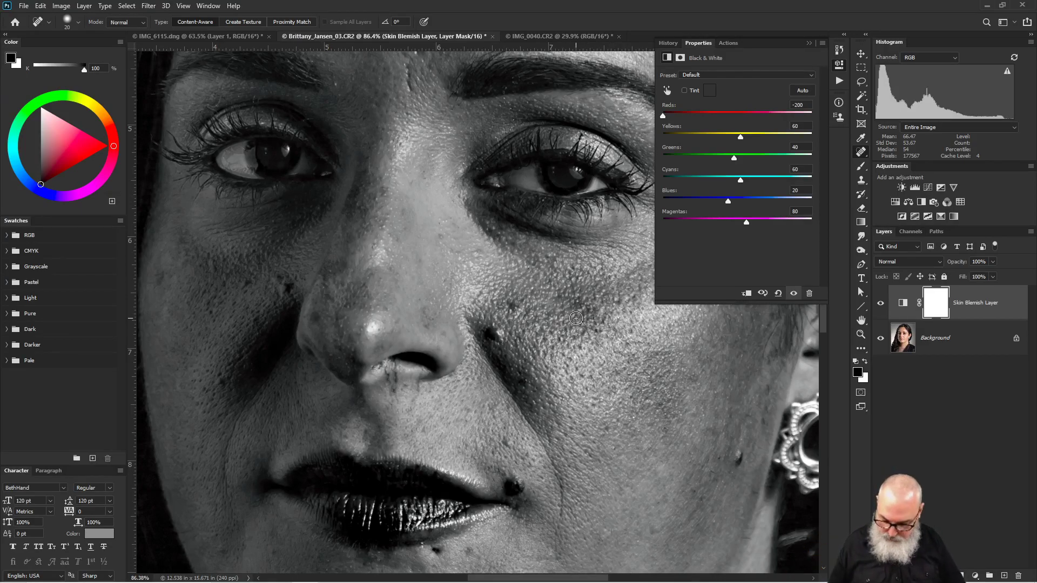
key(ctrl+minus)
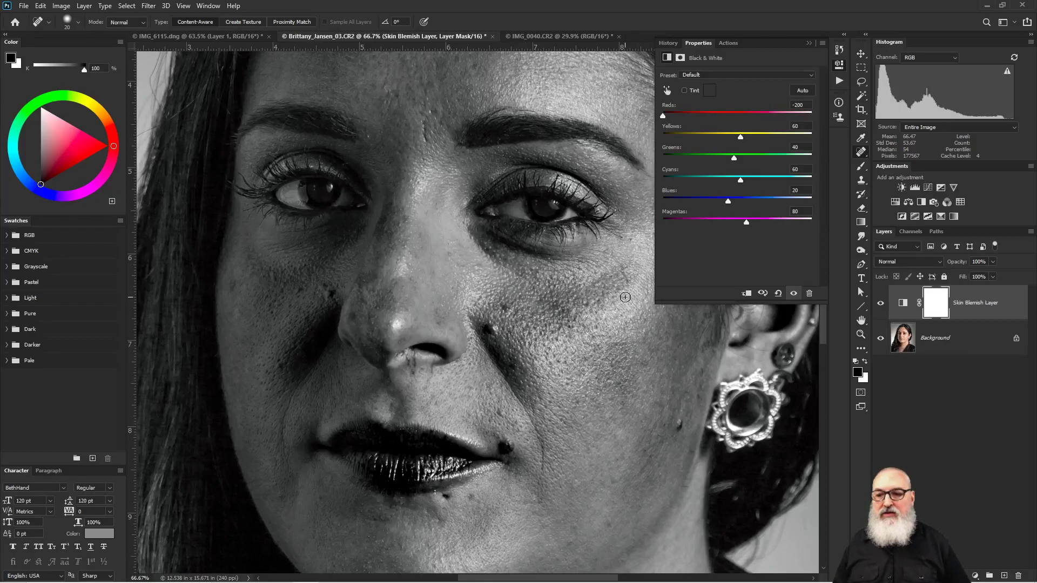
mouse_move(626, 304)
mouse_down()
mouse_move(531, 333)
mouse_move(526, 374)
mouse_move(551, 386)
mouse_up()
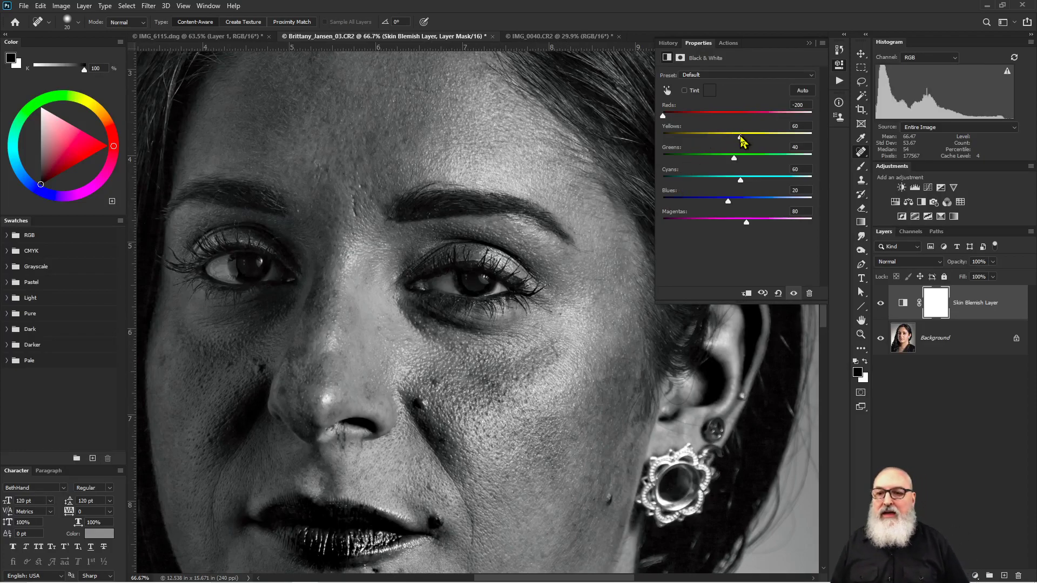
mouse_move(743, 142)
mouse_down()
mouse_move(760, 142)
mouse_move(726, 141)
mouse_up()
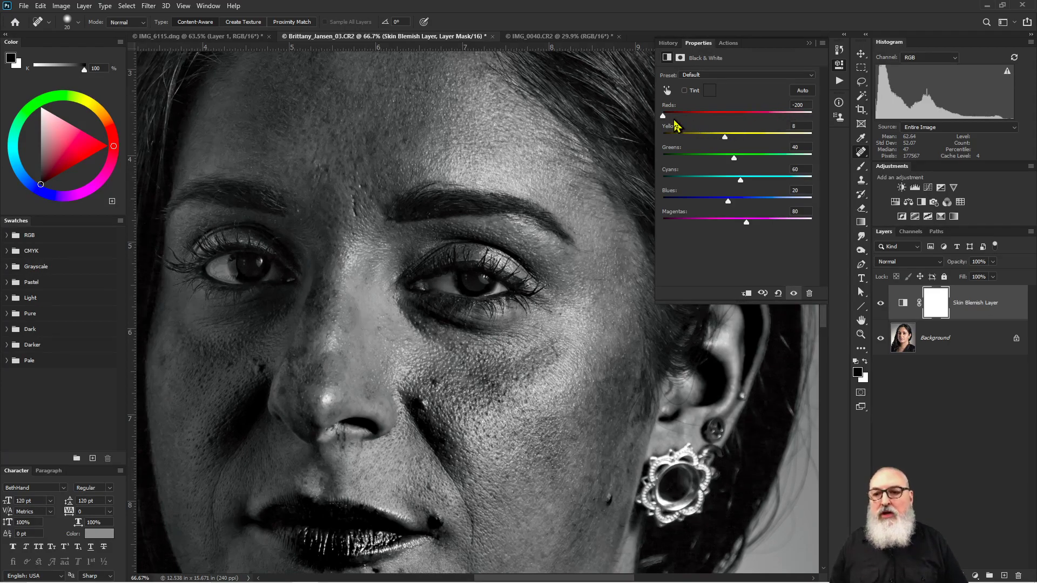
drag(664, 115, 732, 139)
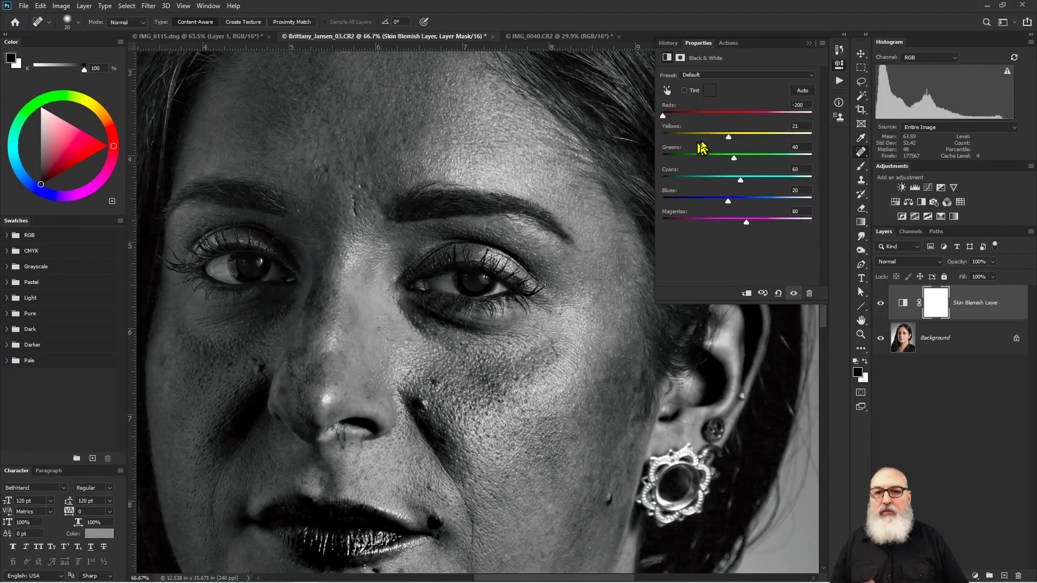
Add an empty layer between Background and the Skin Blemish Layer.
drag(572, 316, 628, 249)
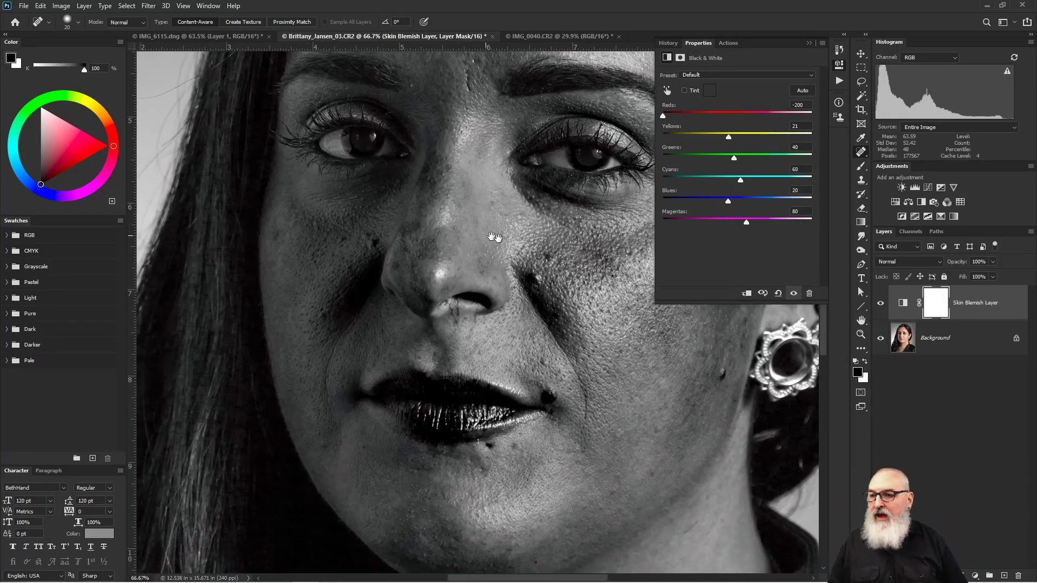
drag(498, 238, 521, 238)
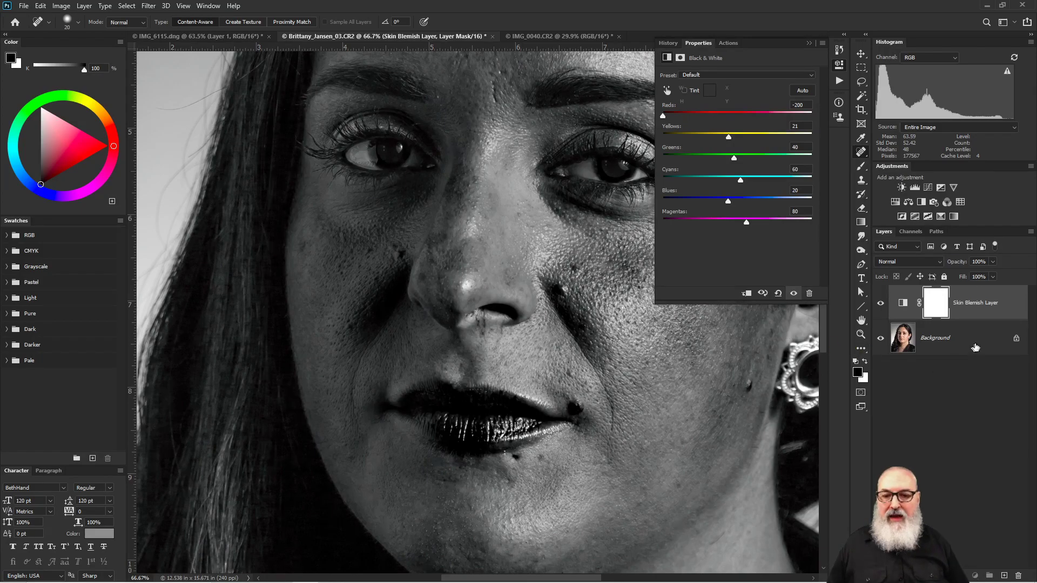
click(893, 349)
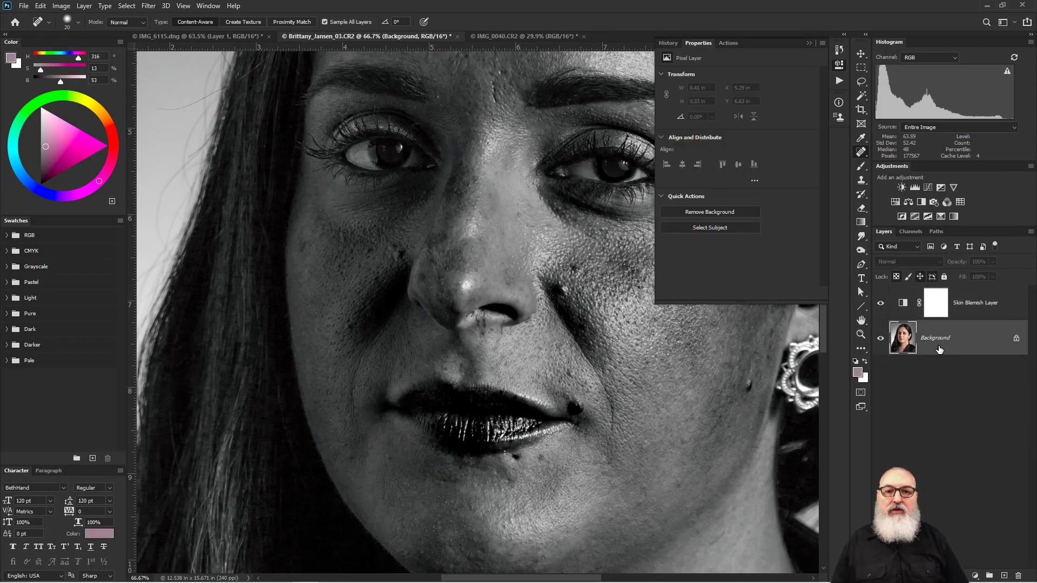
click(1002, 575)
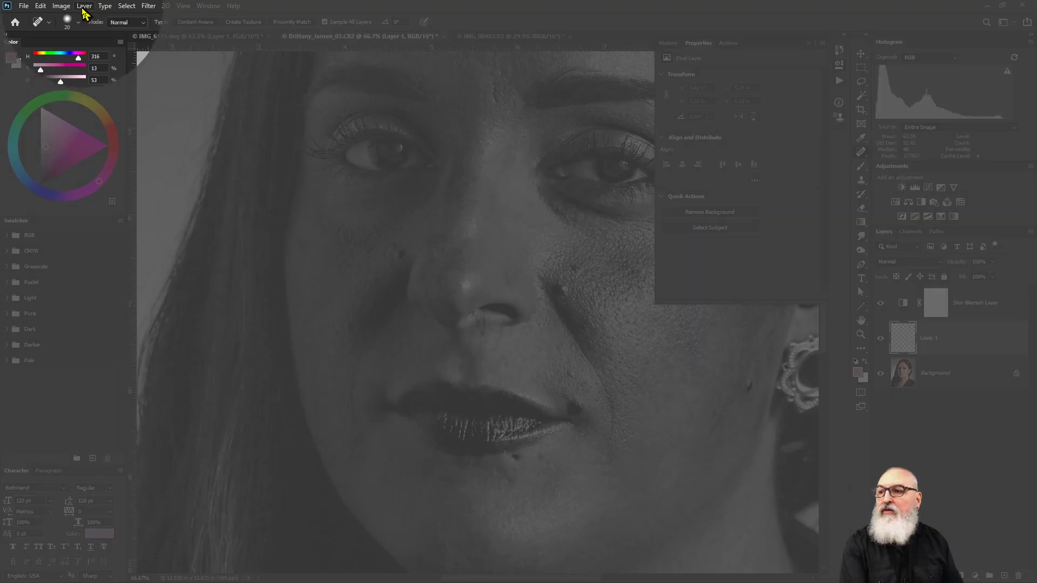
Create a second empty layer above Layer 1 with the default New Layer settings, and delete it again.
click(84, 8)
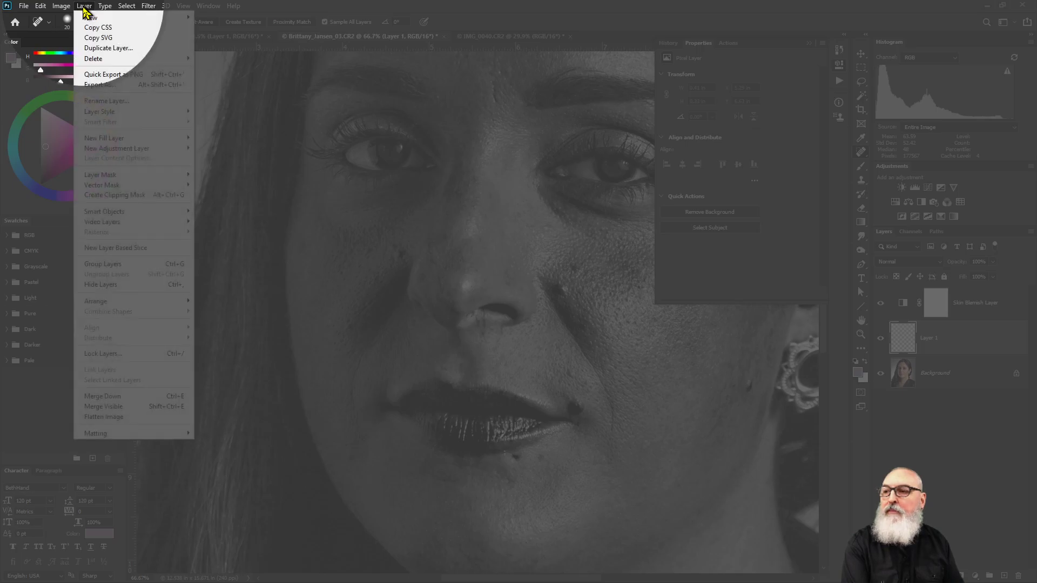
mouse_move(153, 17)
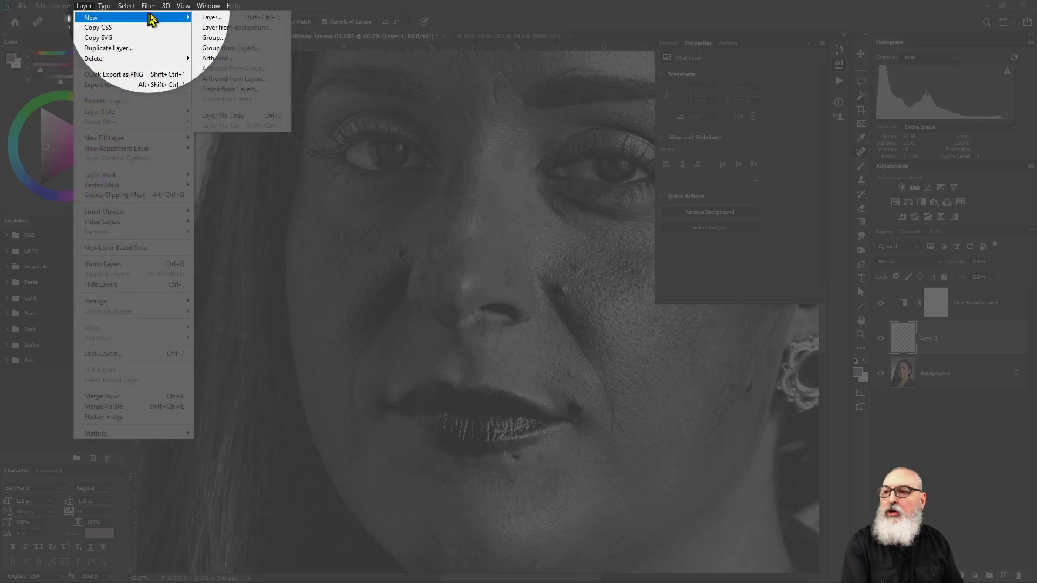
click(243, 18)
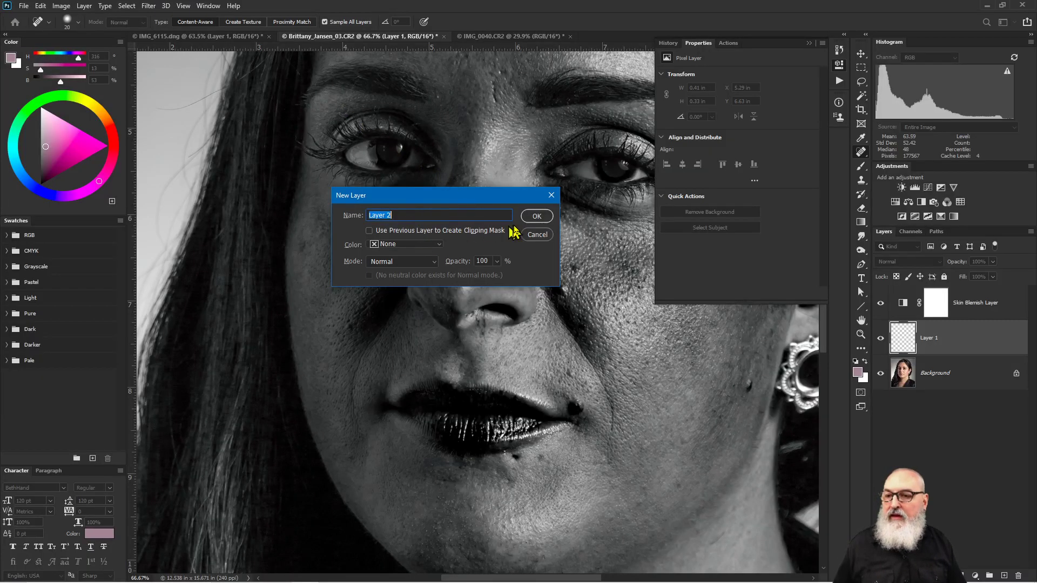
click(536, 216)
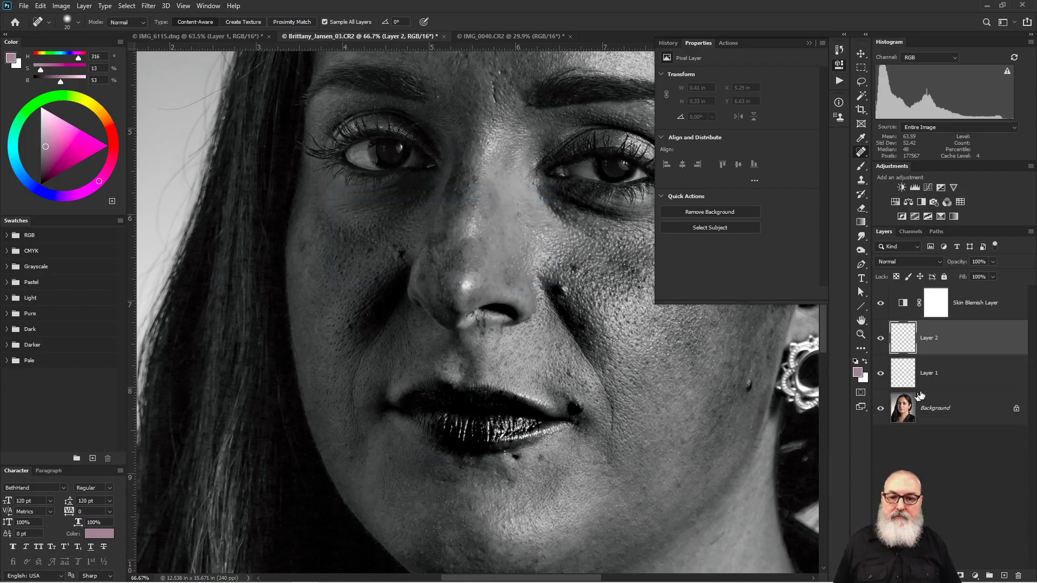
drag(972, 344, 1017, 576)
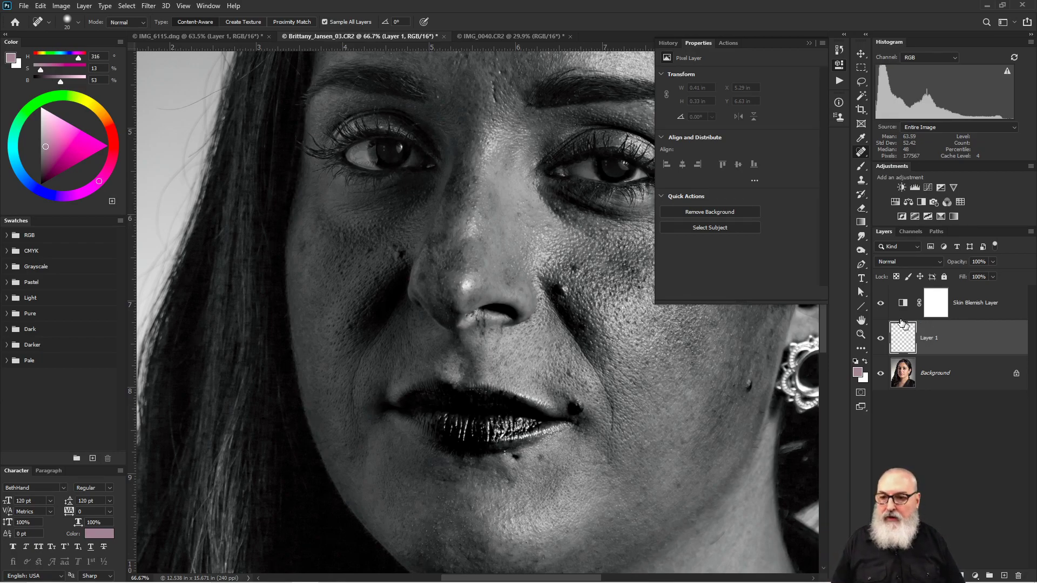
Heal the dark spots on both cheeks beside the nose on Layer 1.
click(808, 44)
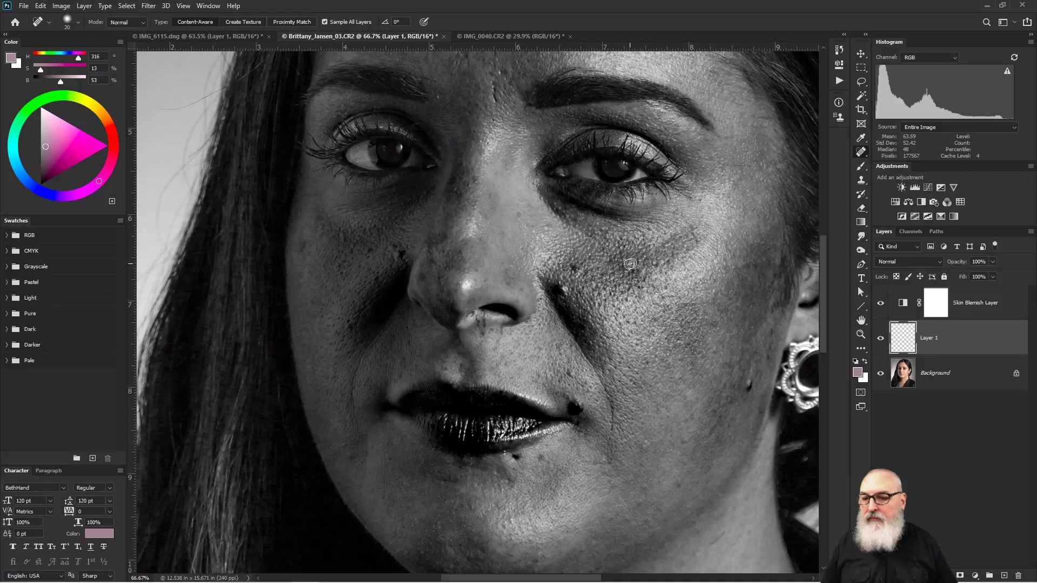
click(573, 269)
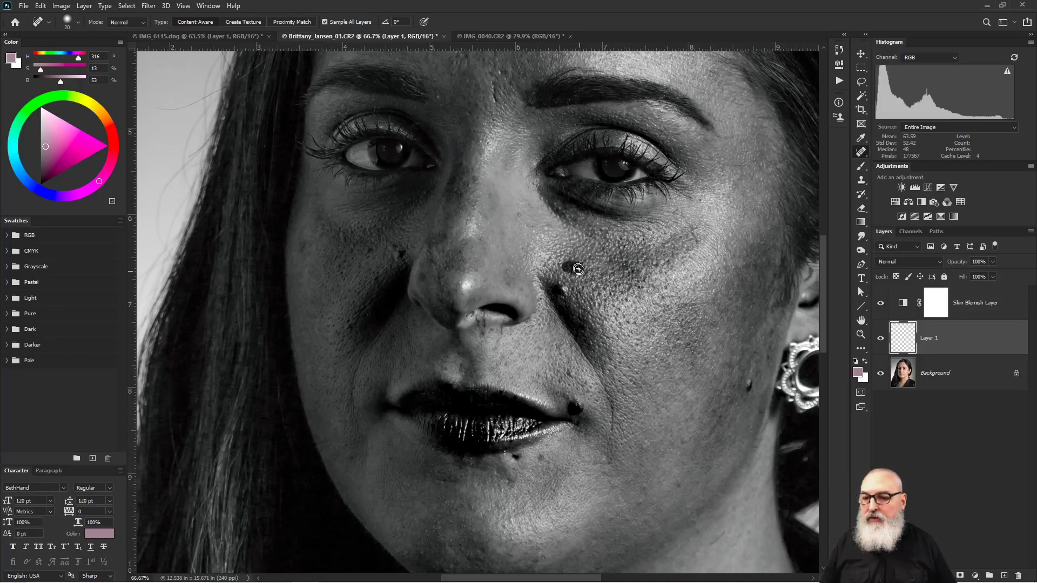
click(562, 295)
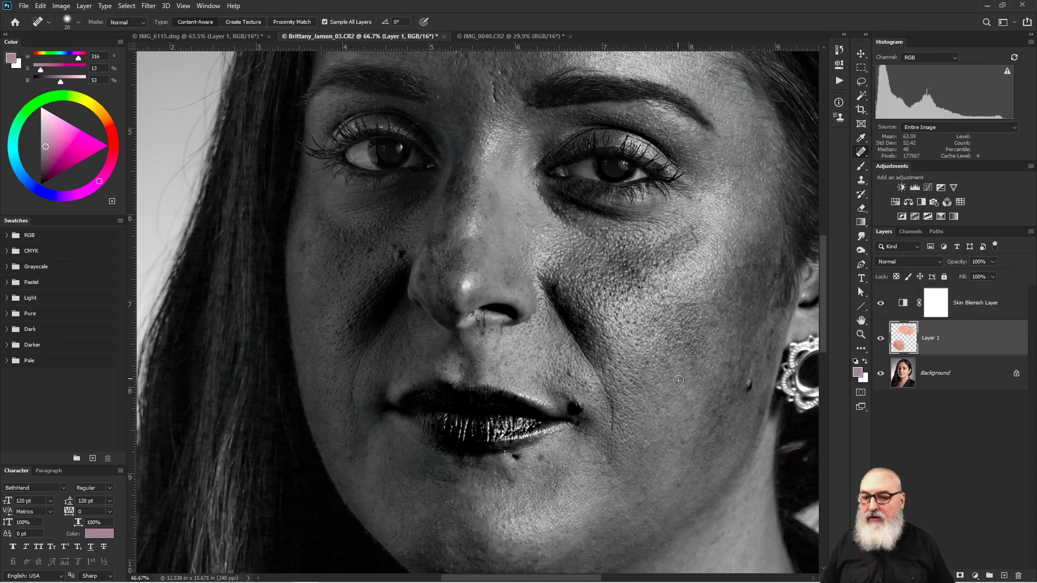
click(559, 286)
drag(392, 249, 300, 244)
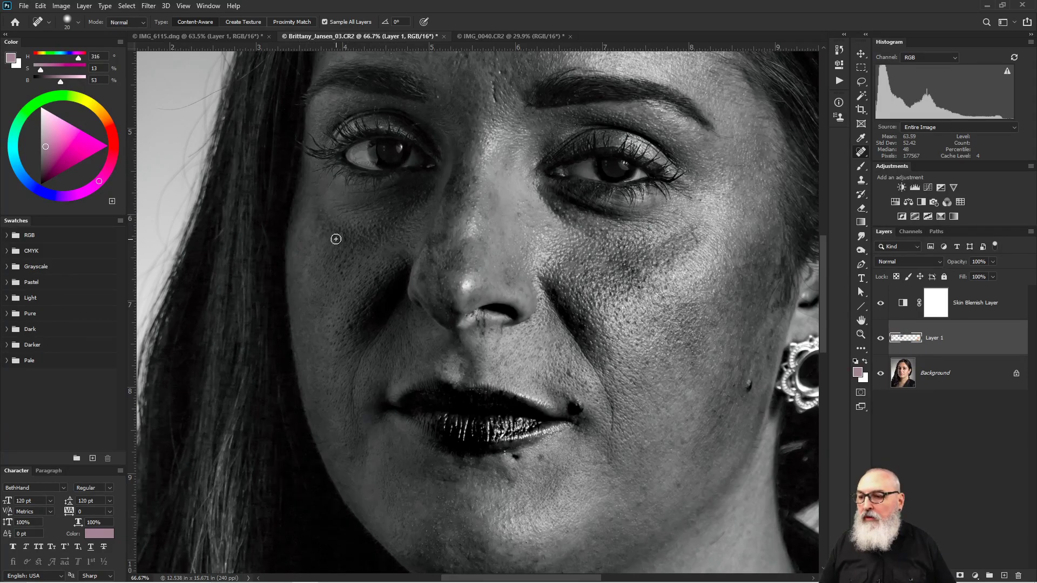
Heal the marks between the eyebrows, under the nose and below the lower lip on Layer 1.
drag(495, 80, 493, 104)
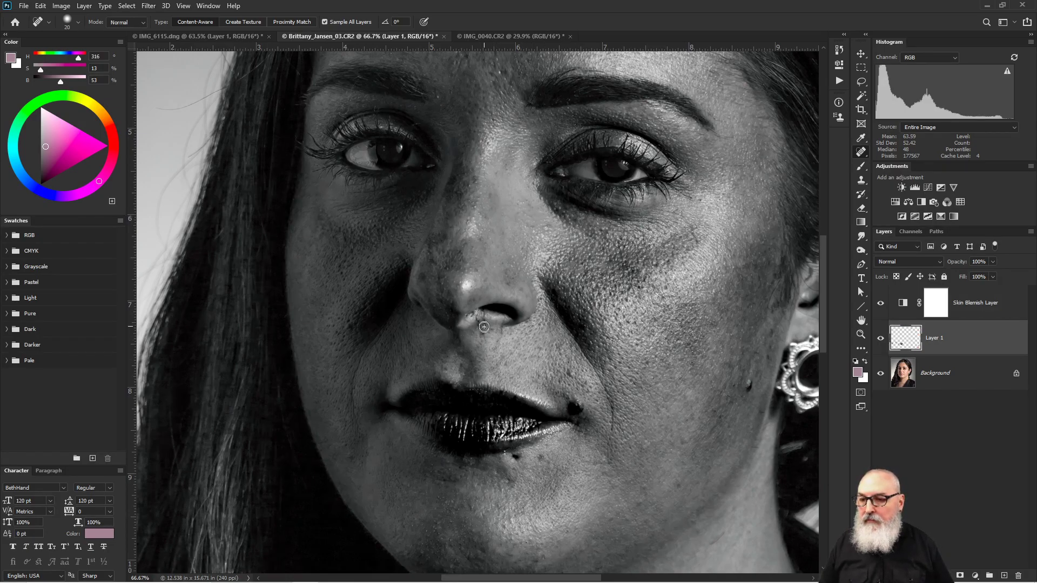
drag(486, 341, 485, 342)
mouse_move(480, 318)
mouse_down()
mouse_move(481, 333)
mouse_move(498, 337)
mouse_up()
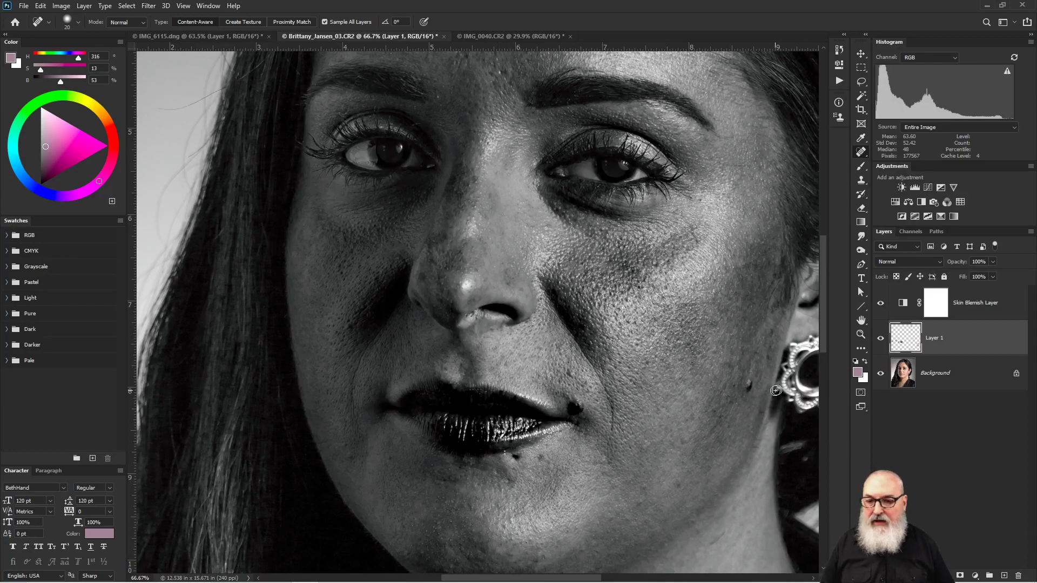
drag(509, 454, 524, 461)
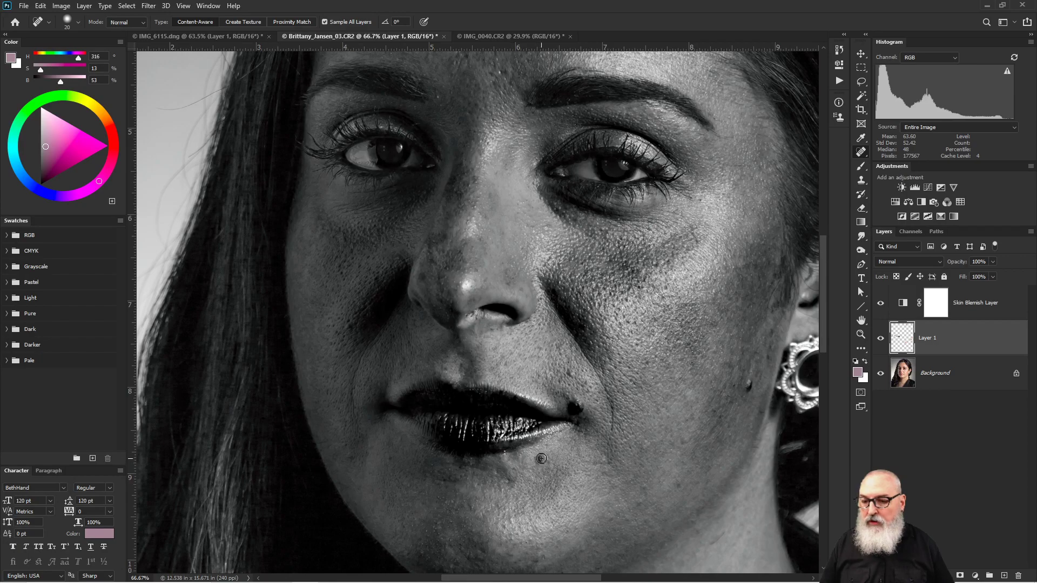
Heal the marks along the jaw and the small spots between and above the eyebrows on Layer 1.
drag(682, 486, 658, 484)
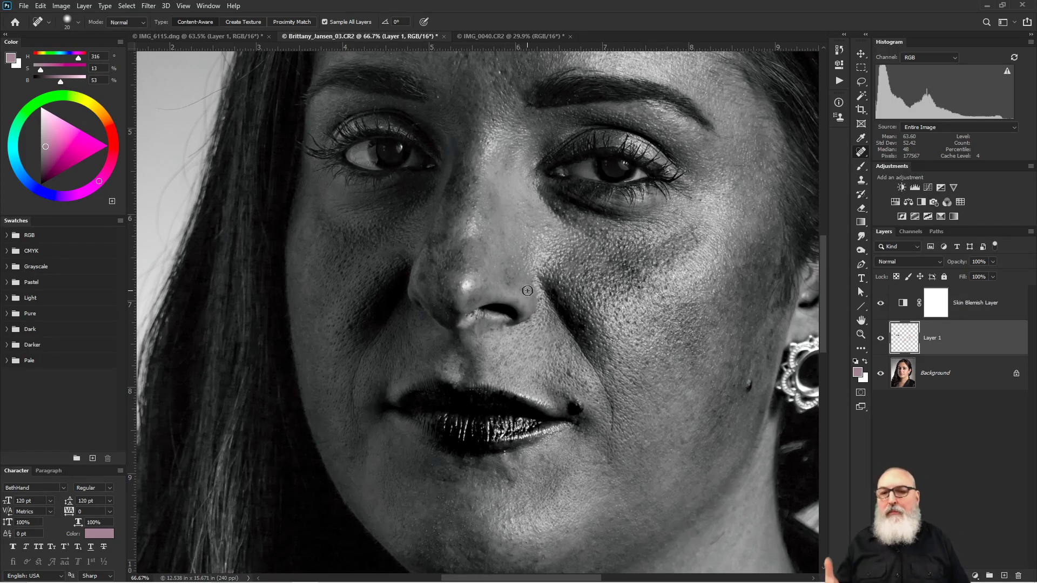
mouse_move(644, 208)
mouse_down()
mouse_move(659, 231)
mouse_move(674, 348)
mouse_up()
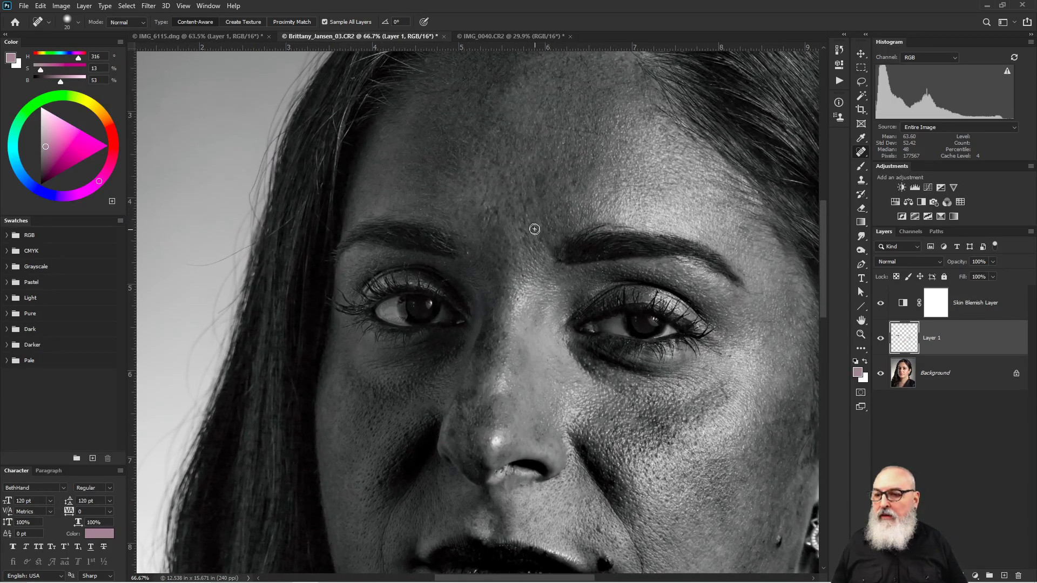
click(521, 230)
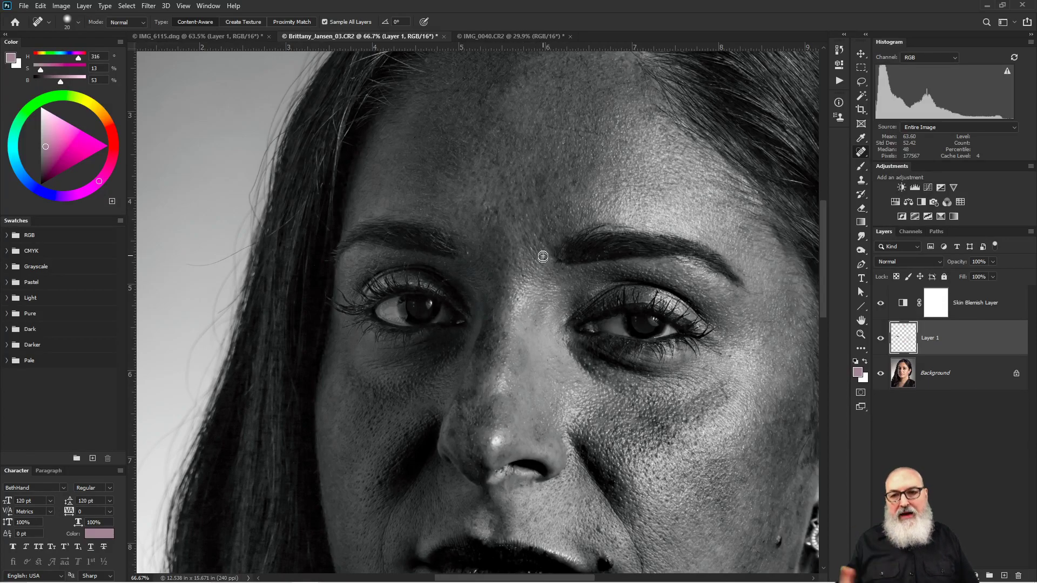
click(486, 219)
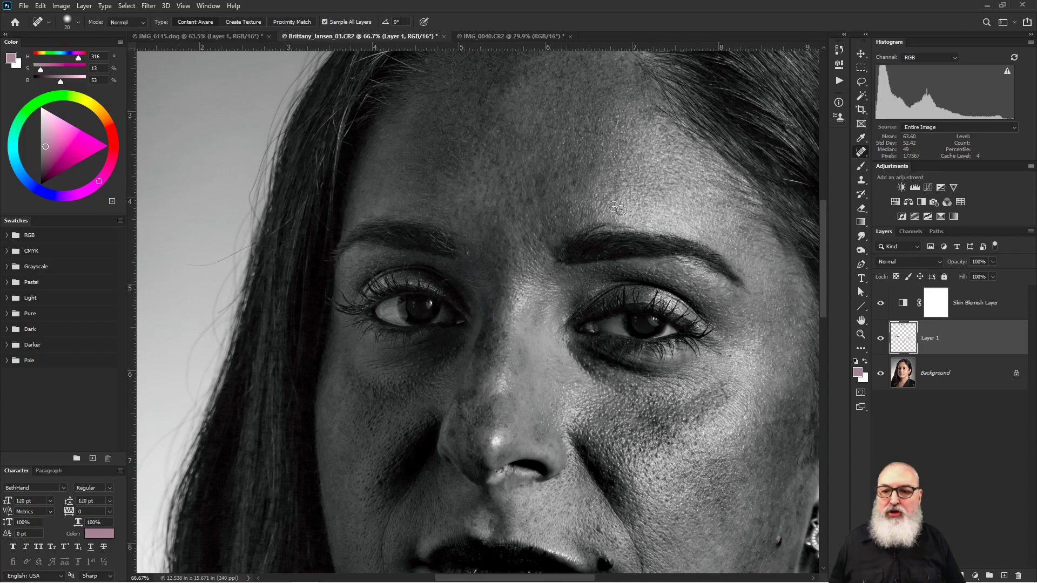
Heal the cheek spots below the eye and the crease beside the corner of the mouth on Layer 1.
mouse_move(801, 317)
mouse_down()
mouse_move(712, 238)
mouse_move(666, 224)
mouse_up()
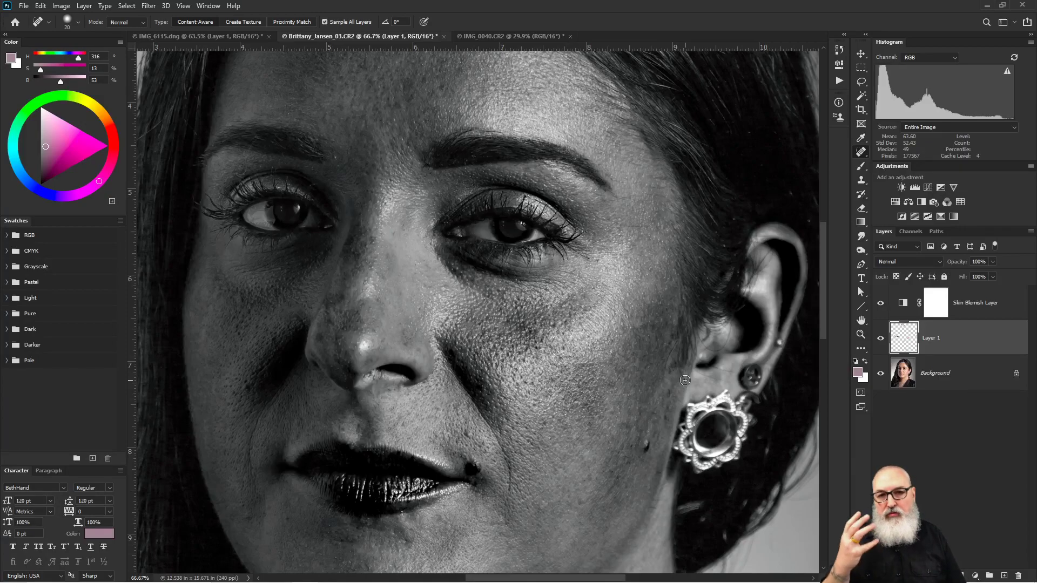
drag(521, 321, 618, 188)
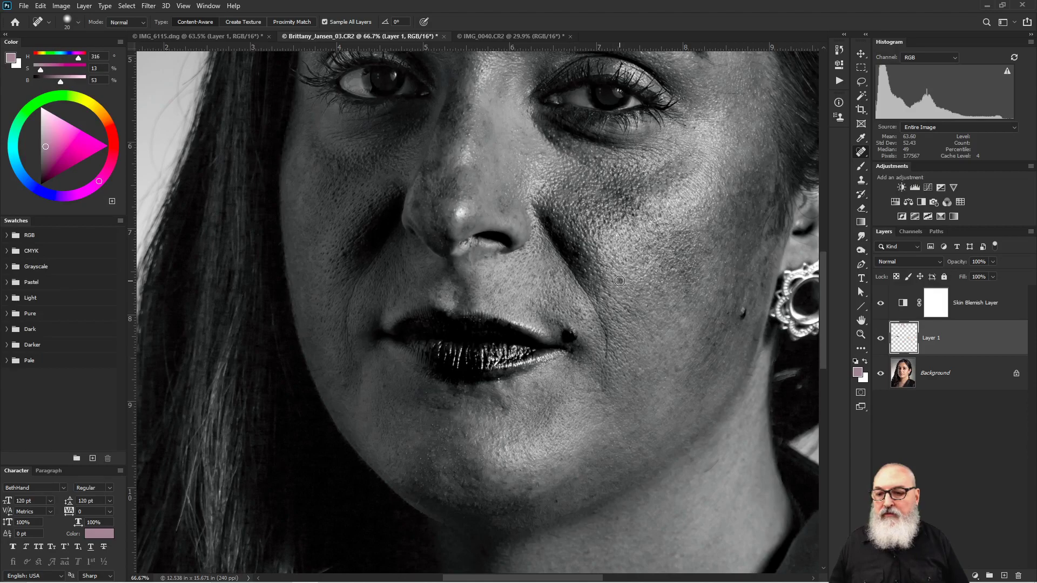
click(702, 212)
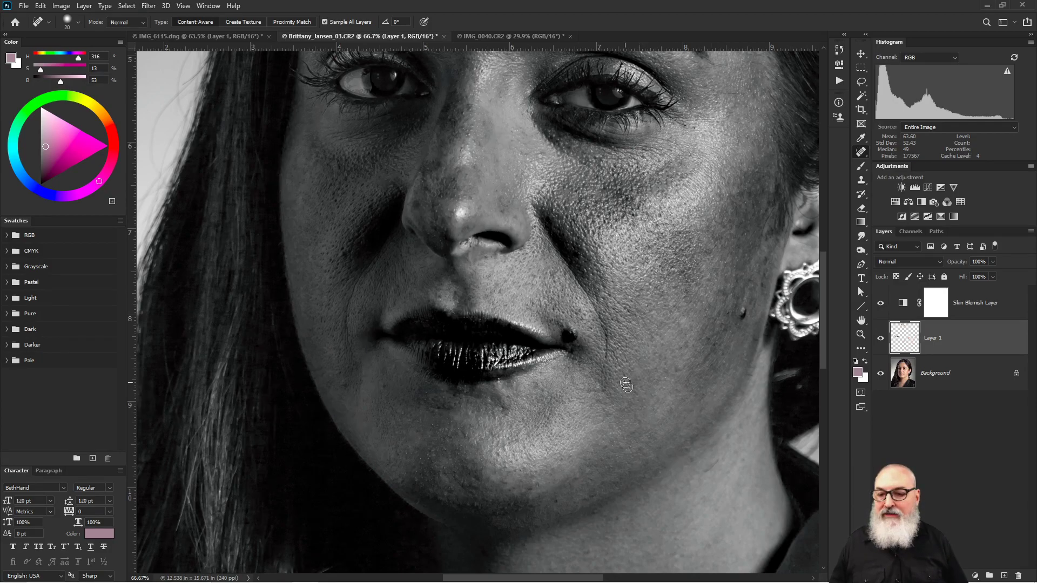
click(606, 351)
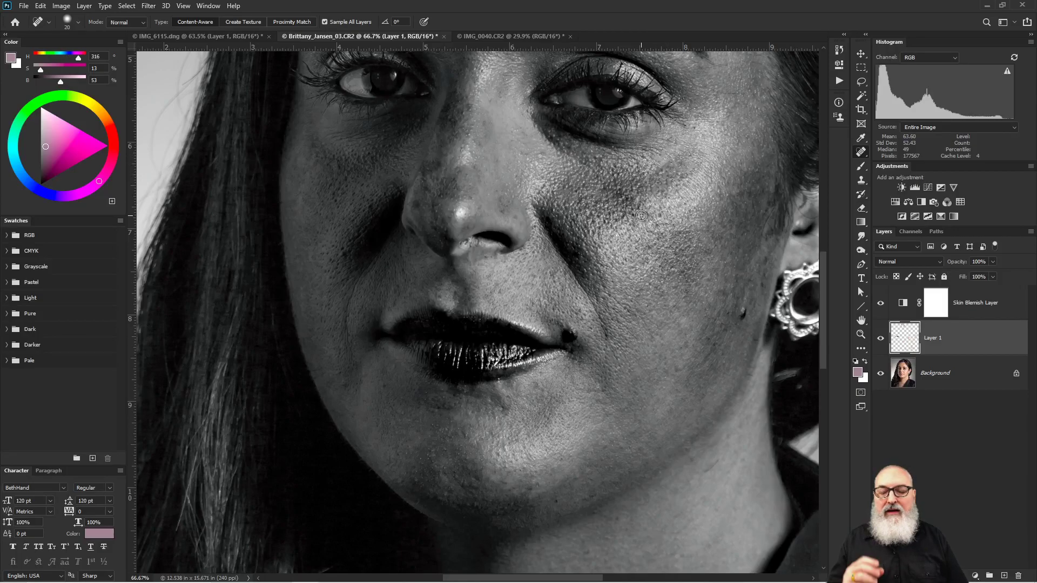
Heal the skin under the eyes on a new layer above Layer 1, and reduce that layer's opacity to 41%.
click(1004, 576)
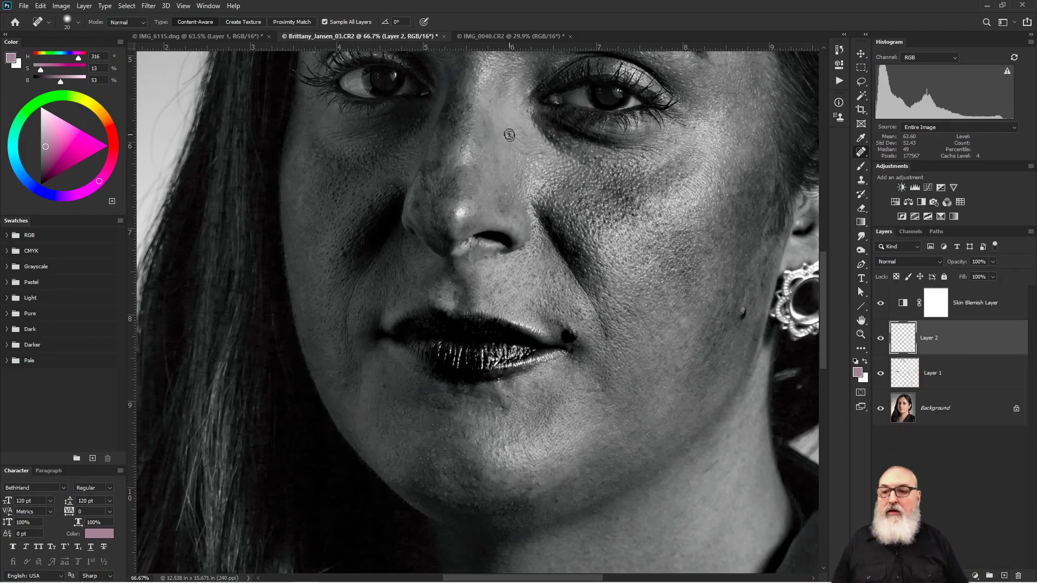
mouse_move(612, 148)
mouse_down()
mouse_move(662, 155)
mouse_move(652, 137)
mouse_move(675, 143)
mouse_move(613, 157)
mouse_move(637, 145)
mouse_move(607, 135)
mouse_up()
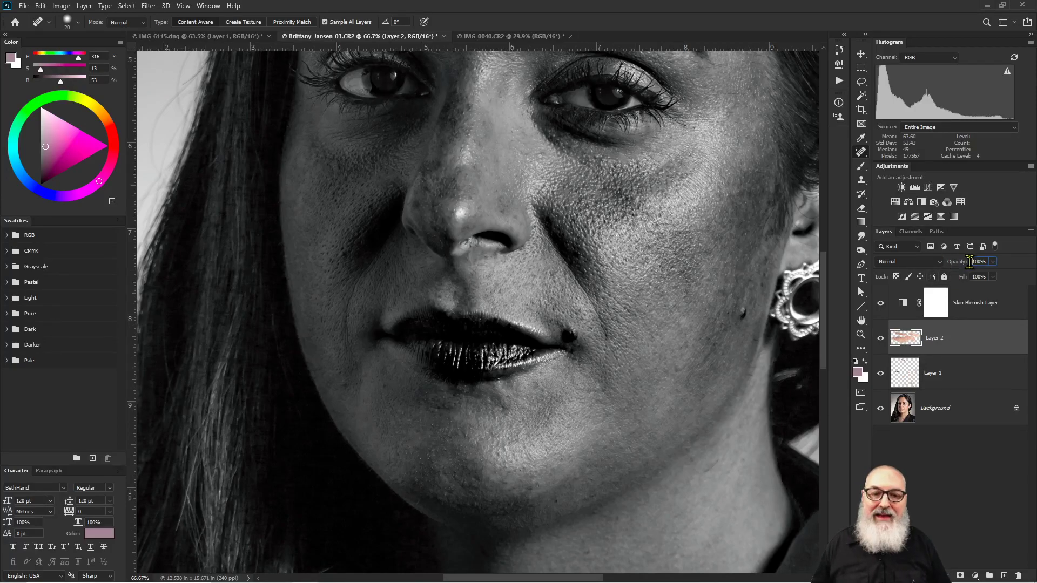
drag(964, 263, 953, 262)
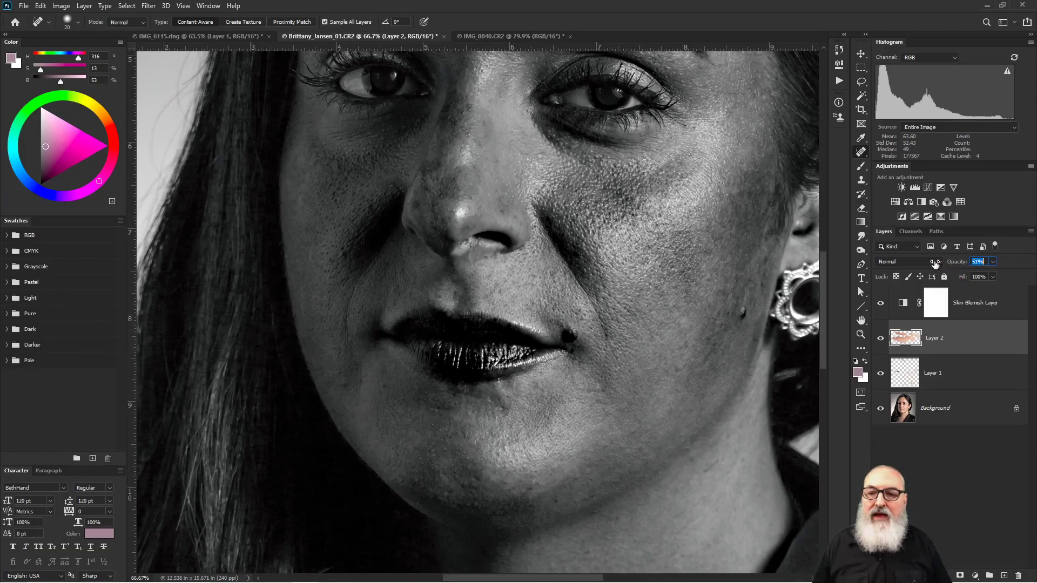
drag(931, 263, 926, 263)
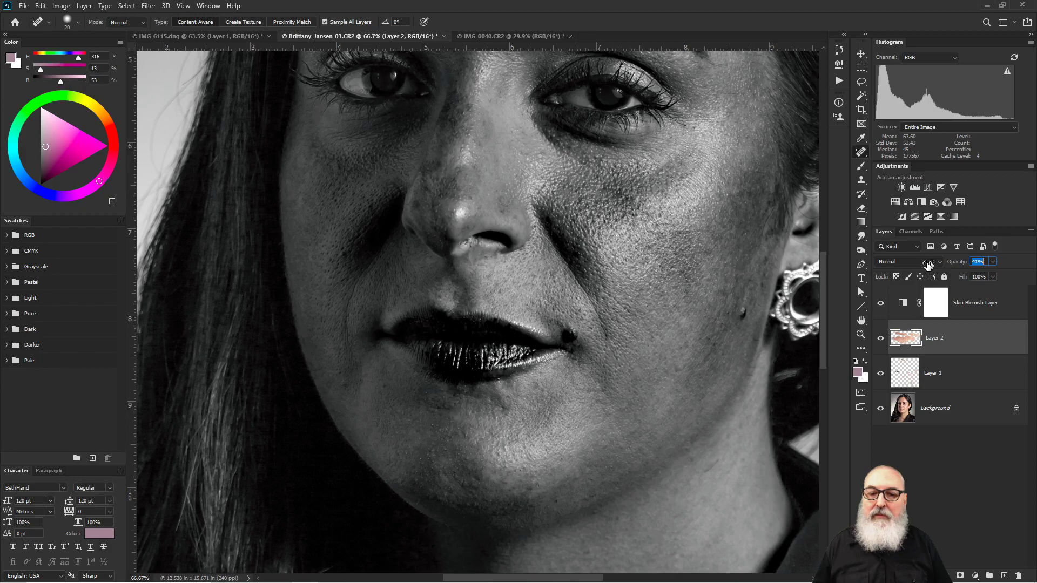
Toggle the visibility of Layer 2 to compare the under-eye area with and without its retouching.
click(880, 339)
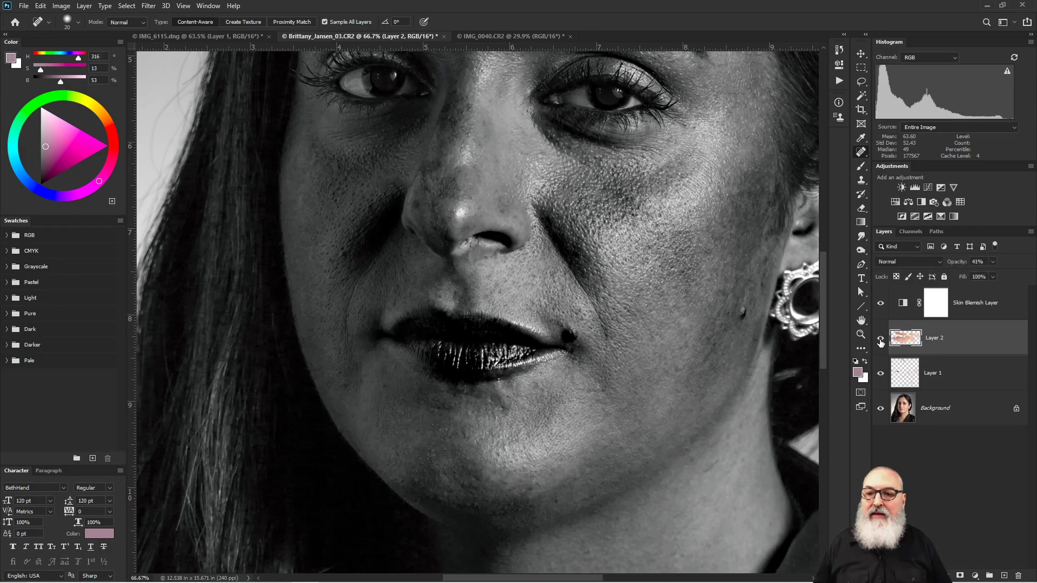
click(880, 339)
click(880, 340)
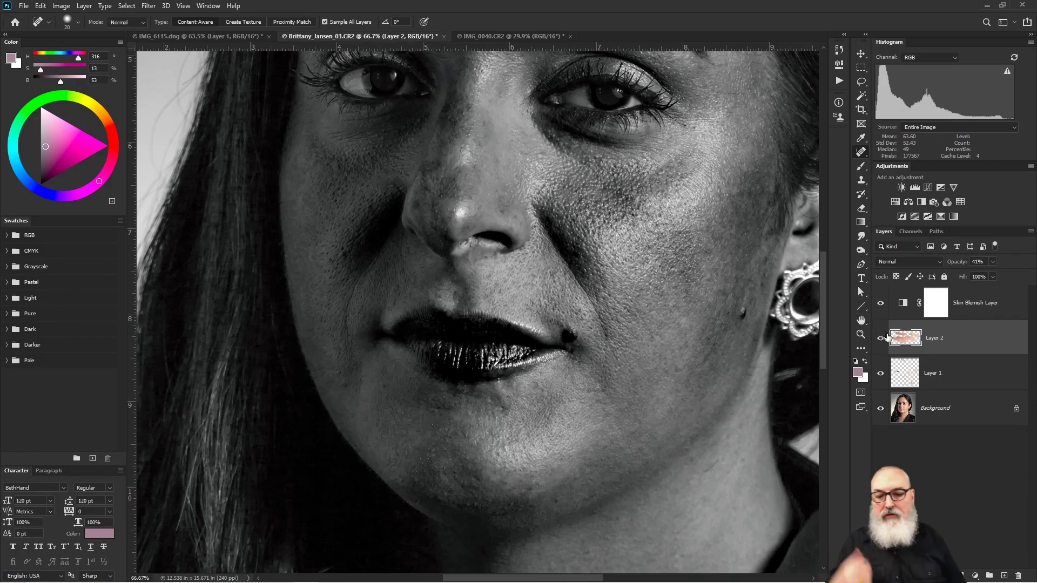
Return to Layer 1 and heal the dark spots on the upper forehead below the hairline.
click(937, 374)
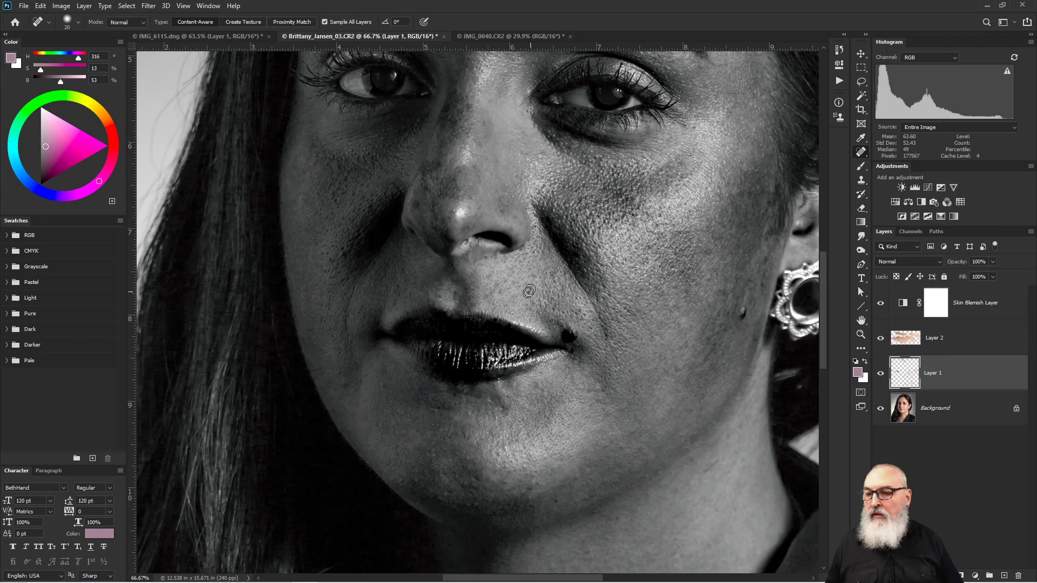
drag(500, 286, 591, 426)
drag(610, 114, 597, 297)
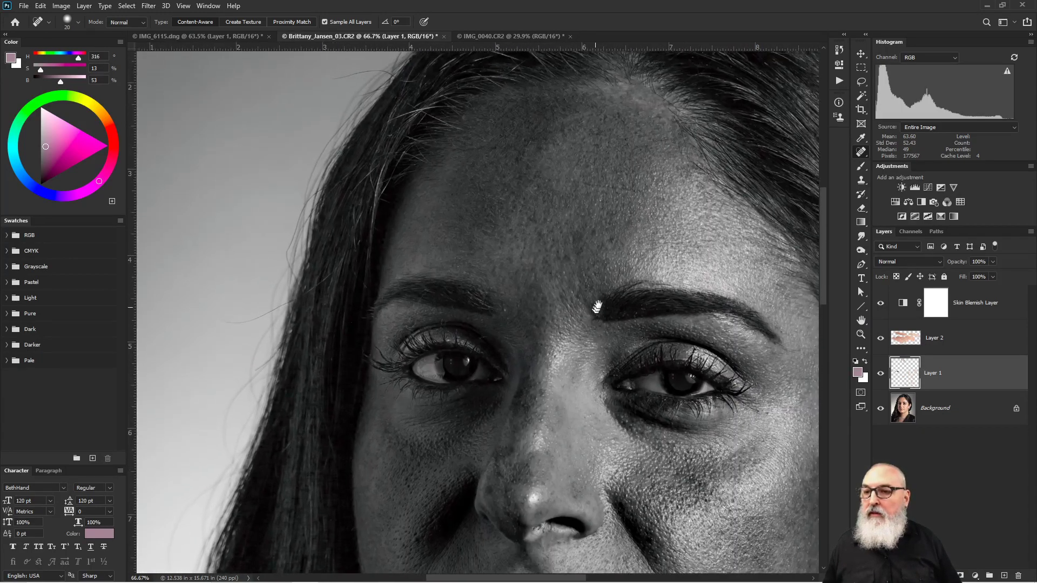
click(603, 123)
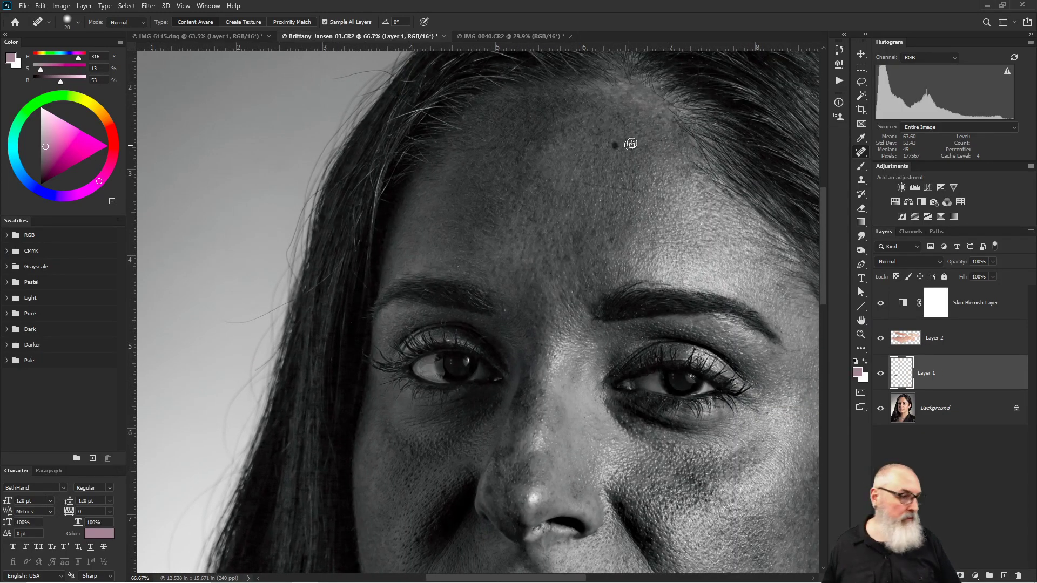
drag(564, 115, 548, 123)
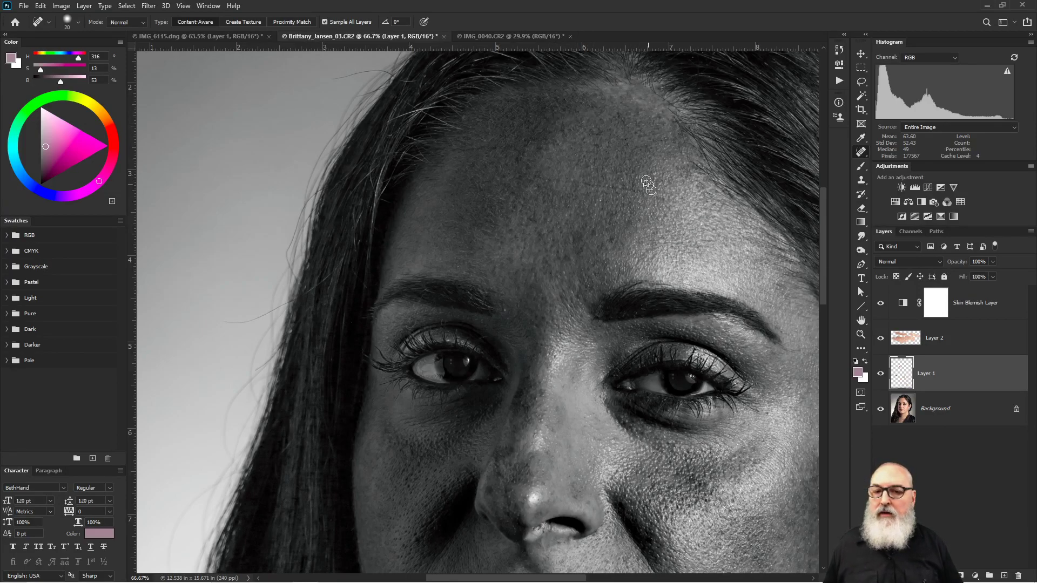
Heal the cheek spots near the earring in colour with the Skin Blemish Layer hidden, and show that layer again.
click(880, 303)
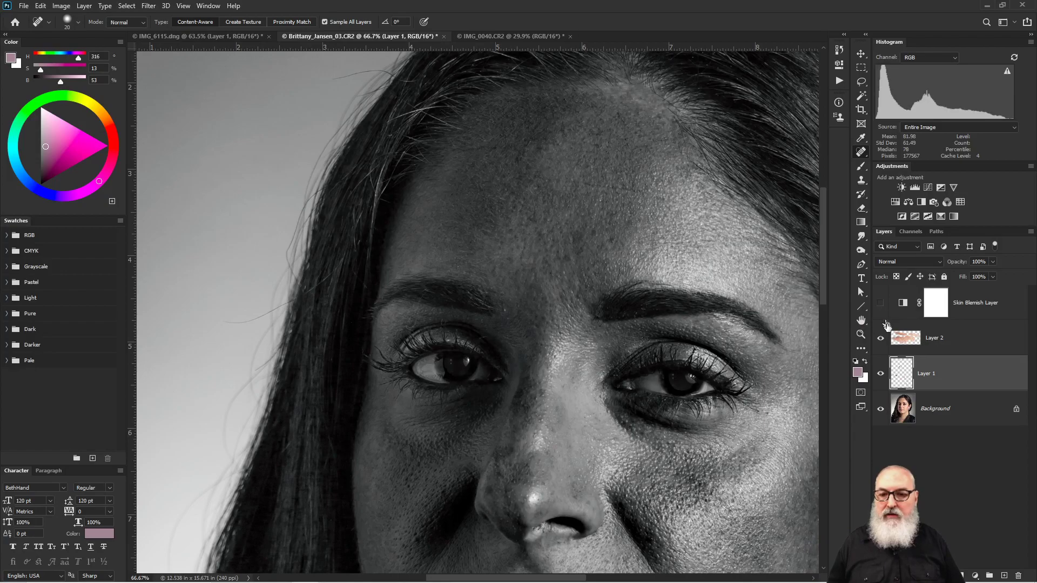
drag(702, 402, 572, 192)
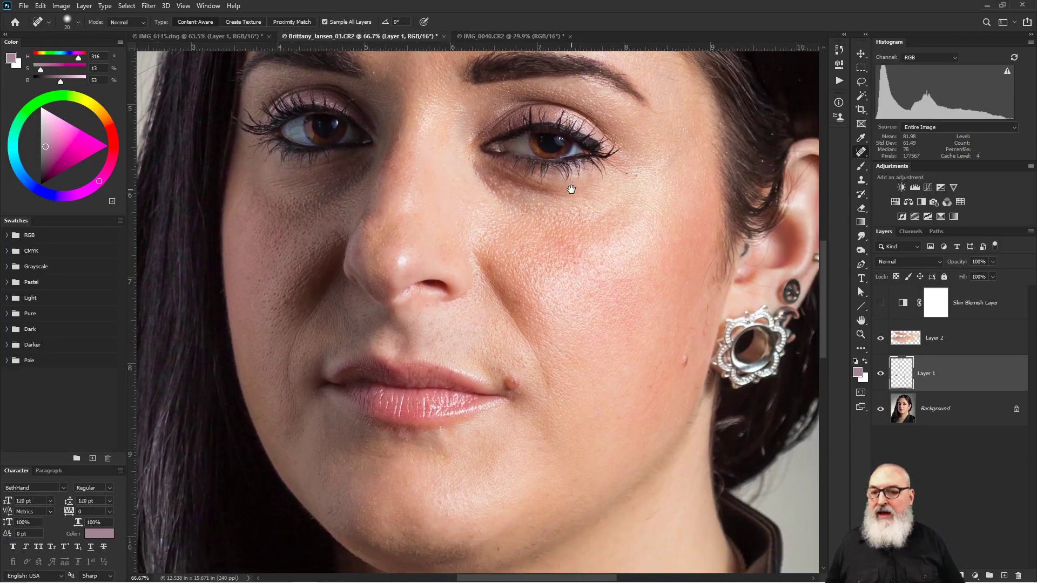
click(880, 304)
click(880, 304)
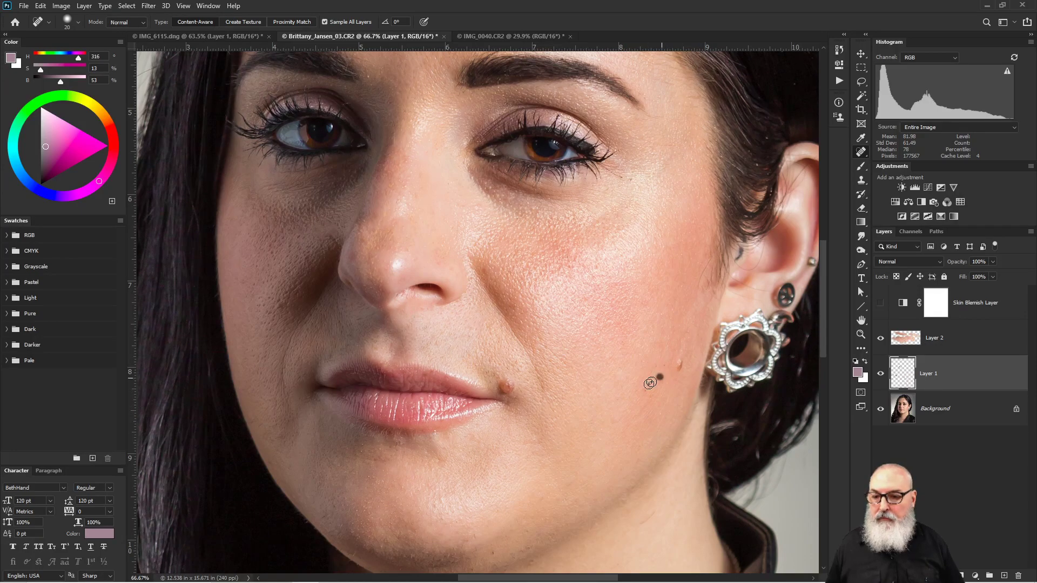
click(881, 303)
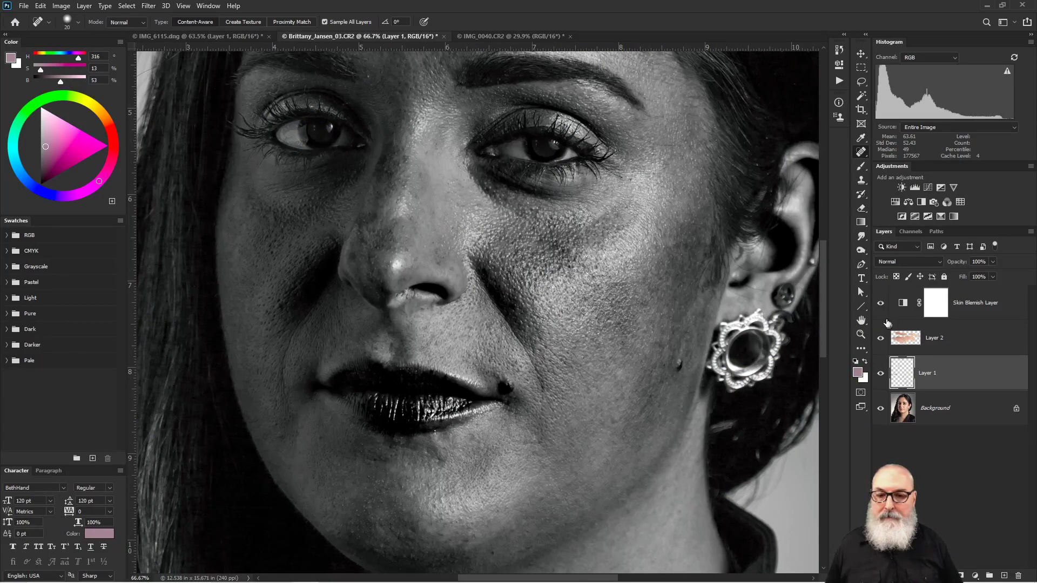
Heal the marks on the temple and along the chin on Layer 1, and undo the last healing stroke.
drag(662, 143, 683, 143)
mouse_move(623, 360)
mouse_down()
mouse_move(548, 213)
mouse_move(567, 190)
mouse_move(573, 200)
mouse_up()
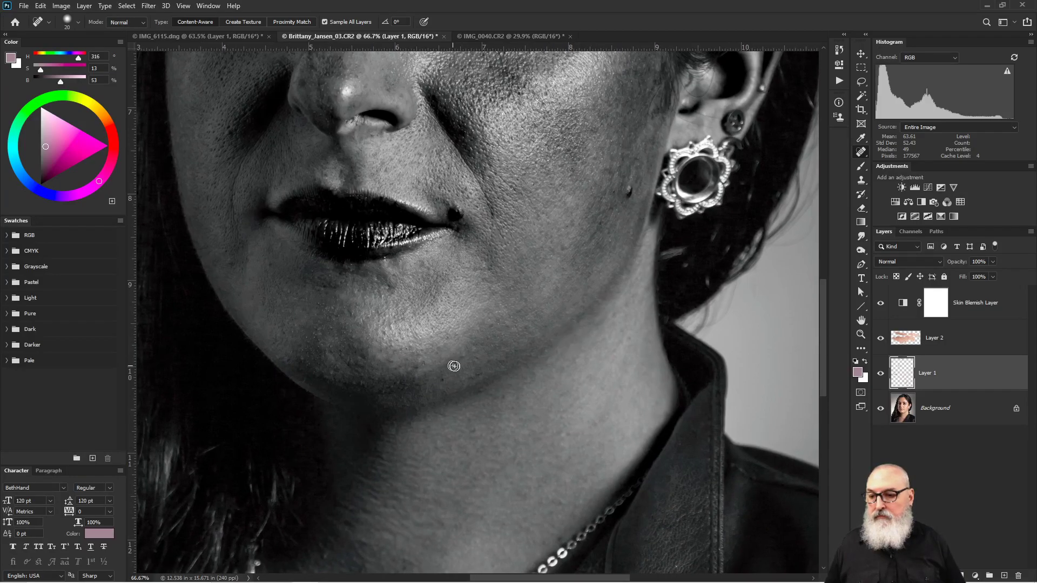
drag(455, 363, 715, 283)
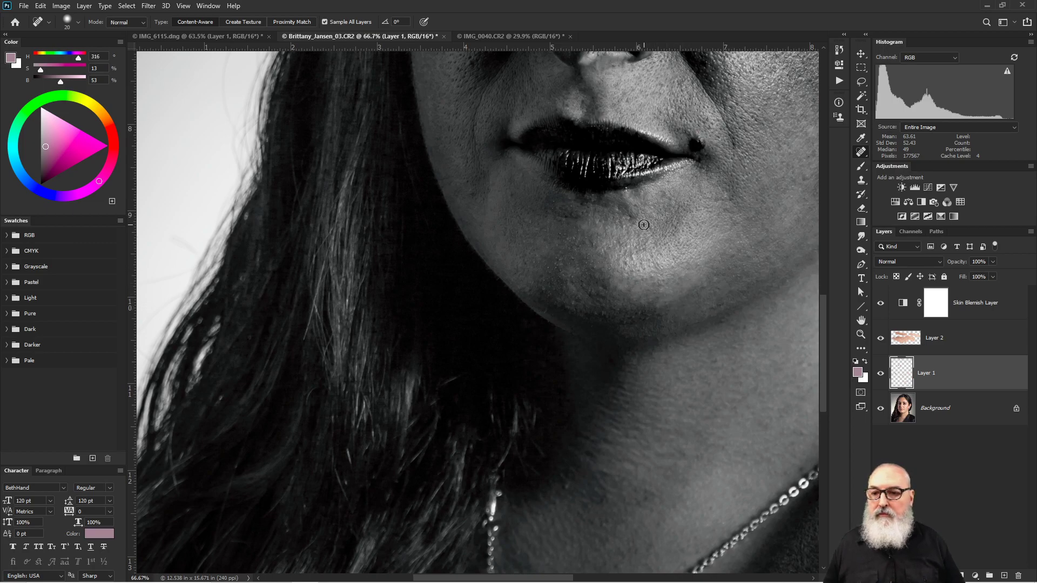
key(ctrl+z)
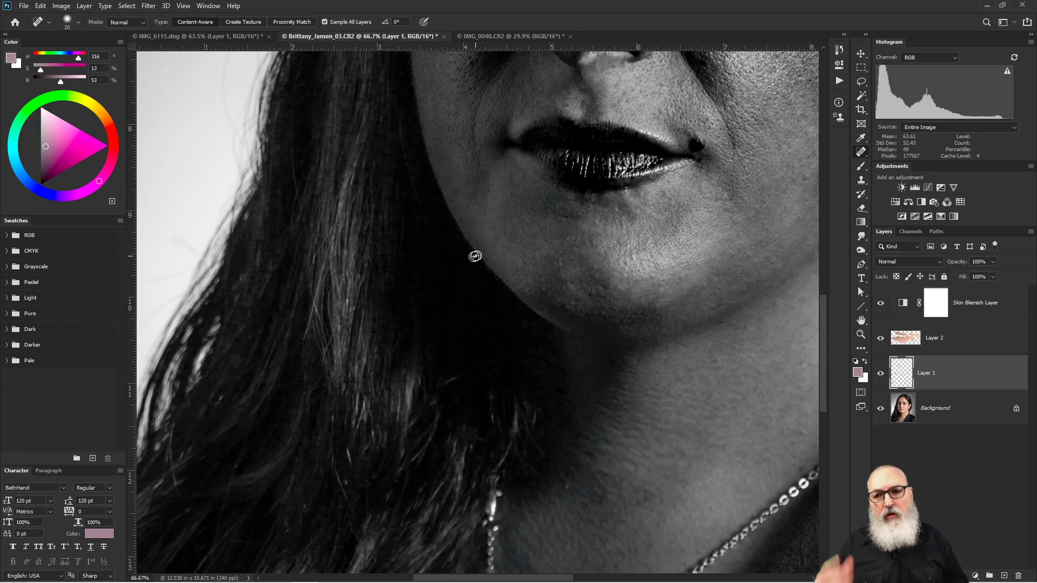
Heal the marks under the nose tip, on the shadowed cheek below the eye and beside the nose bridge on Layer 1.
mouse_move(551, 183)
mouse_down()
mouse_move(562, 305)
mouse_move(589, 346)
mouse_move(581, 375)
mouse_up()
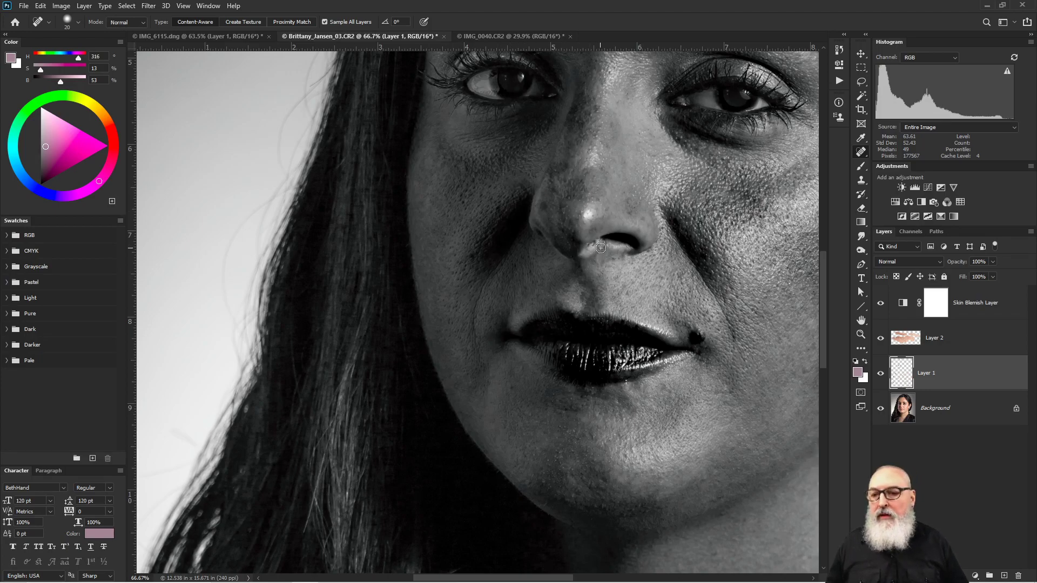
drag(594, 244, 591, 252)
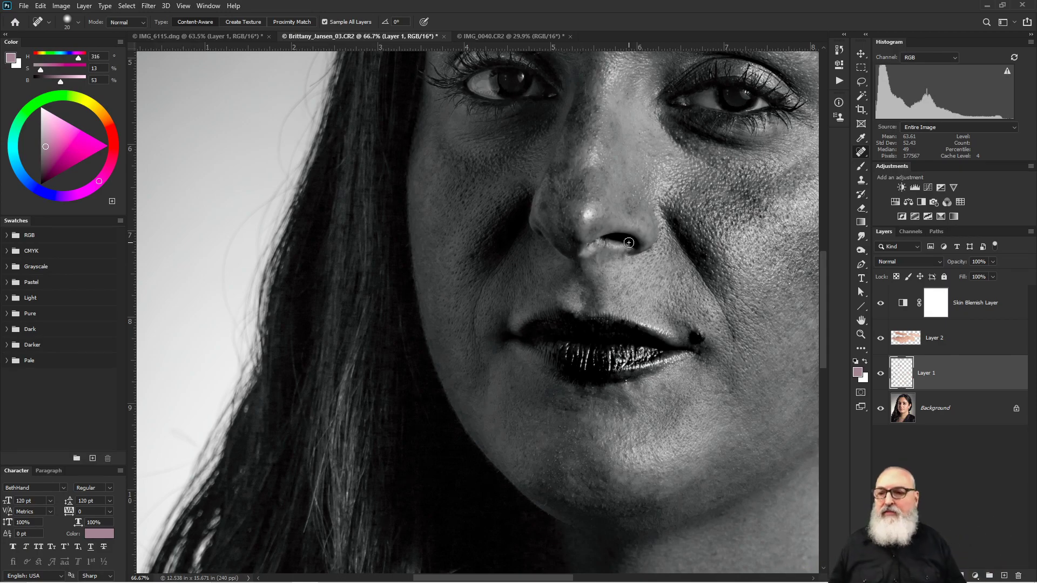
drag(461, 143, 468, 142)
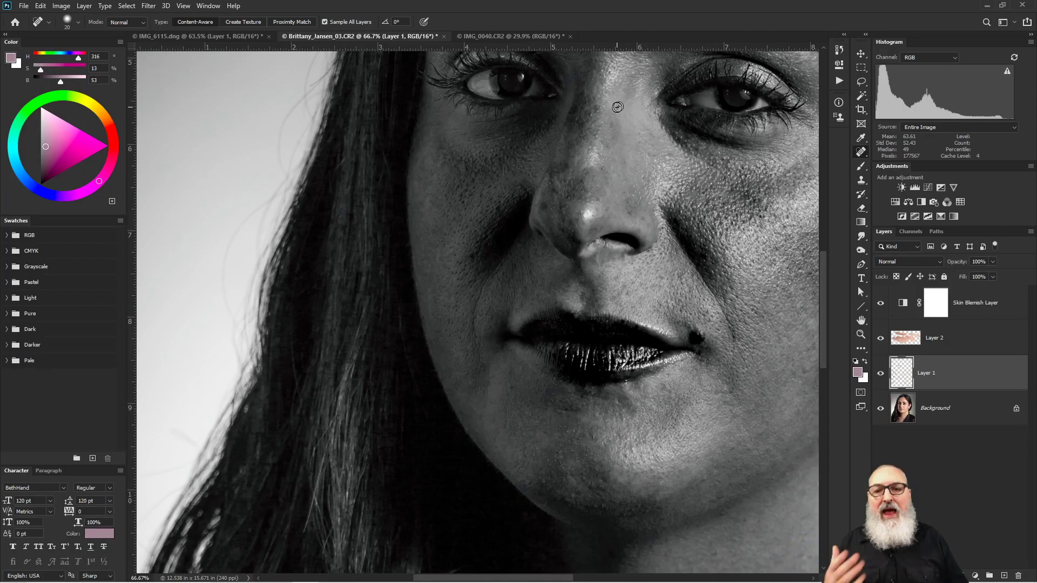
drag(617, 108, 601, 303)
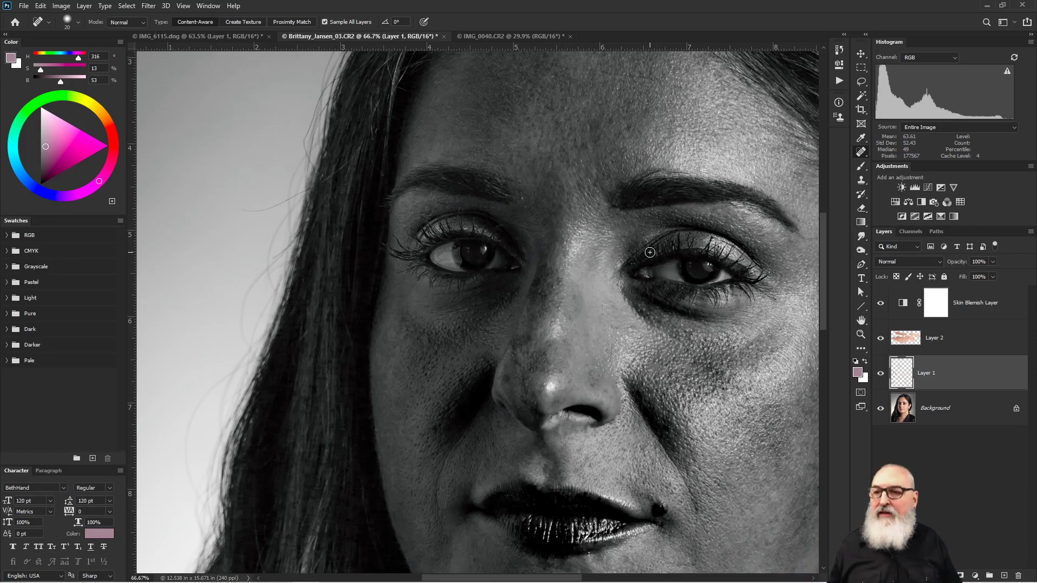
drag(556, 233, 562, 173)
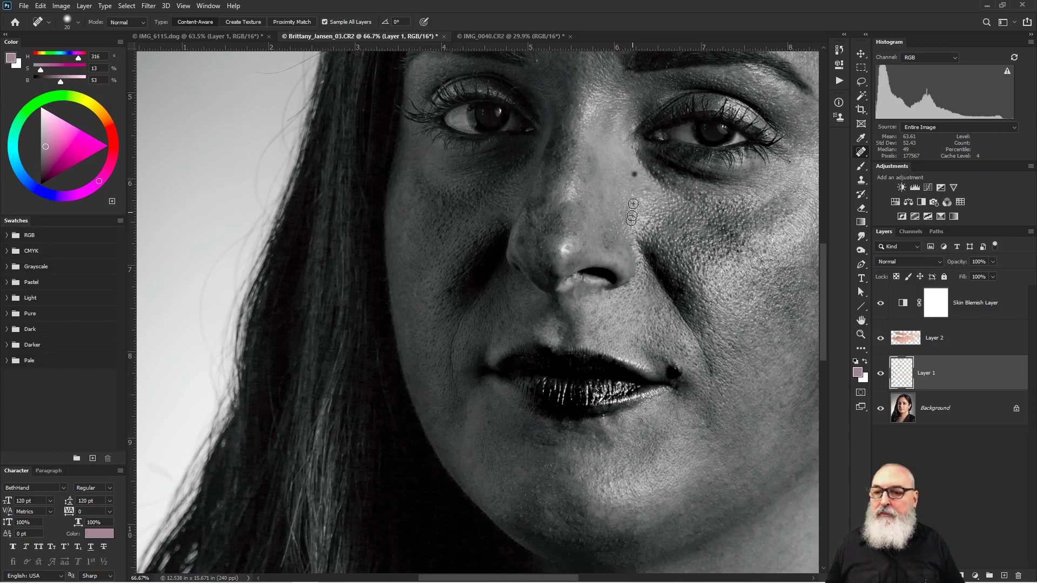
Heal the remaining marks around the outer eye and across the forehead on Layer 1, and hide the Skin Blemish Layer.
drag(714, 211, 555, 277)
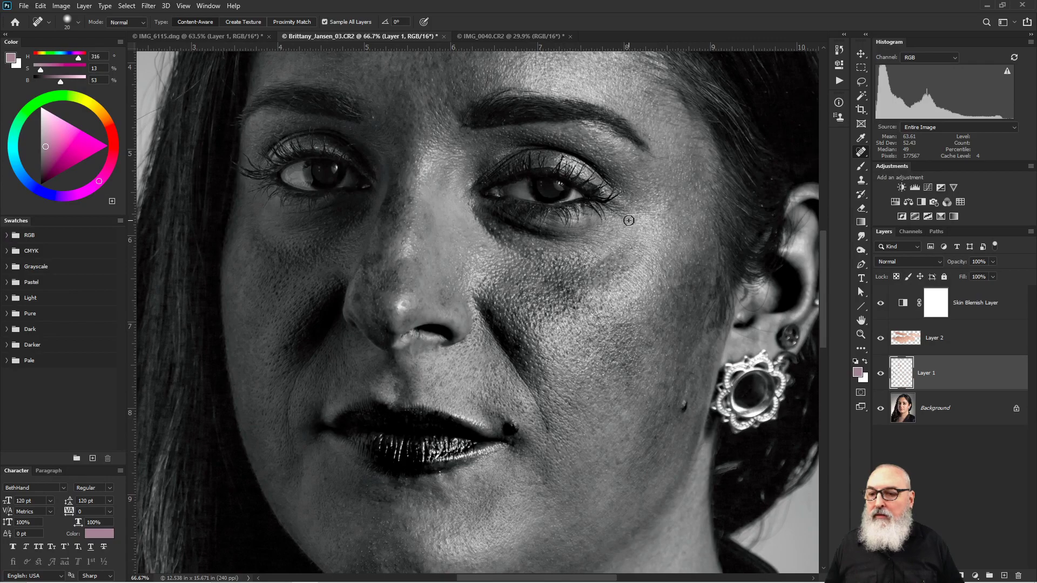
drag(595, 276, 611, 357)
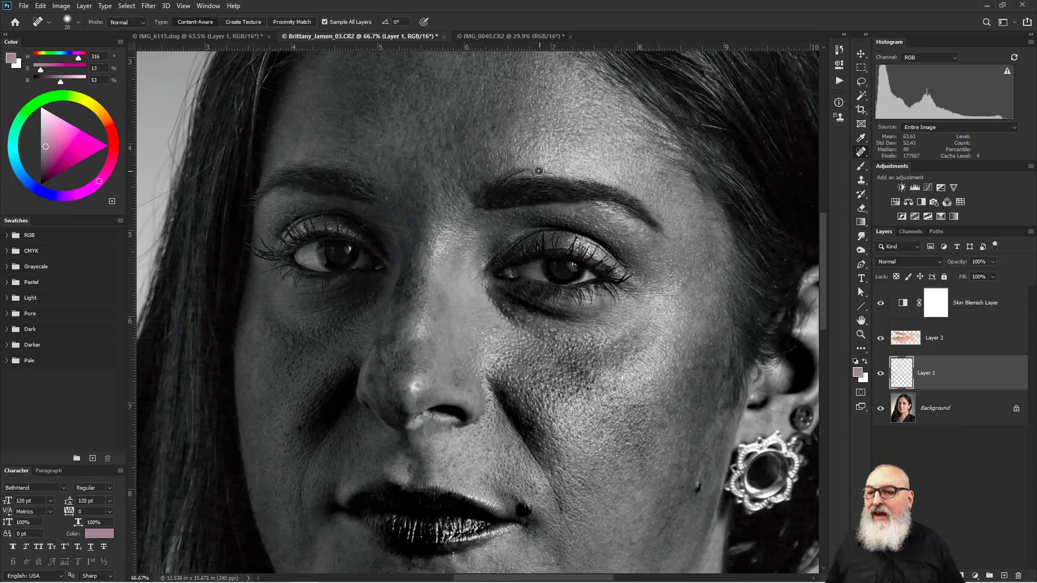
drag(647, 176, 654, 258)
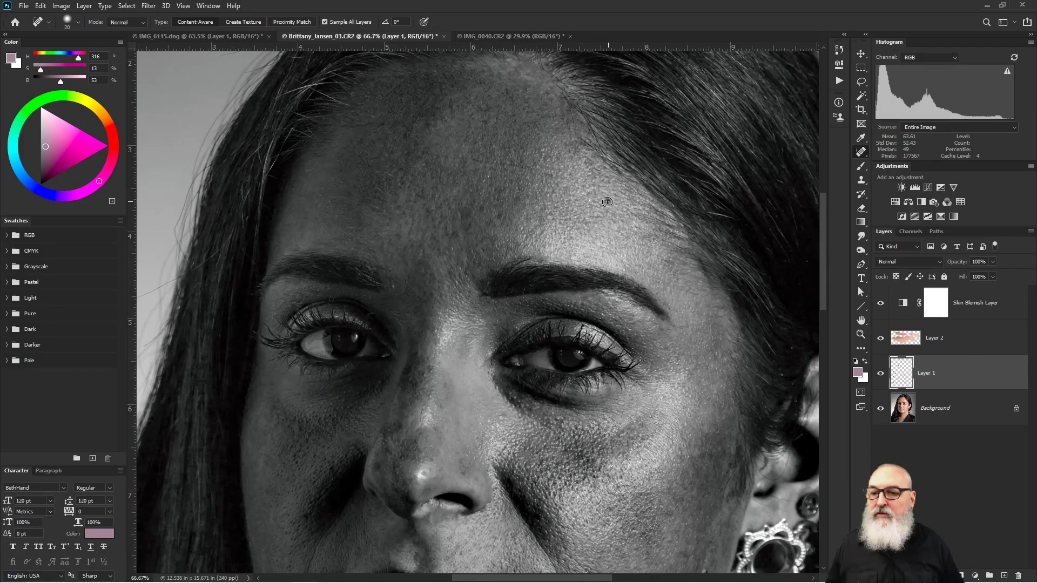
mouse_move(467, 200)
mouse_down()
mouse_move(666, 273)
mouse_move(664, 227)
mouse_move(636, 215)
mouse_up()
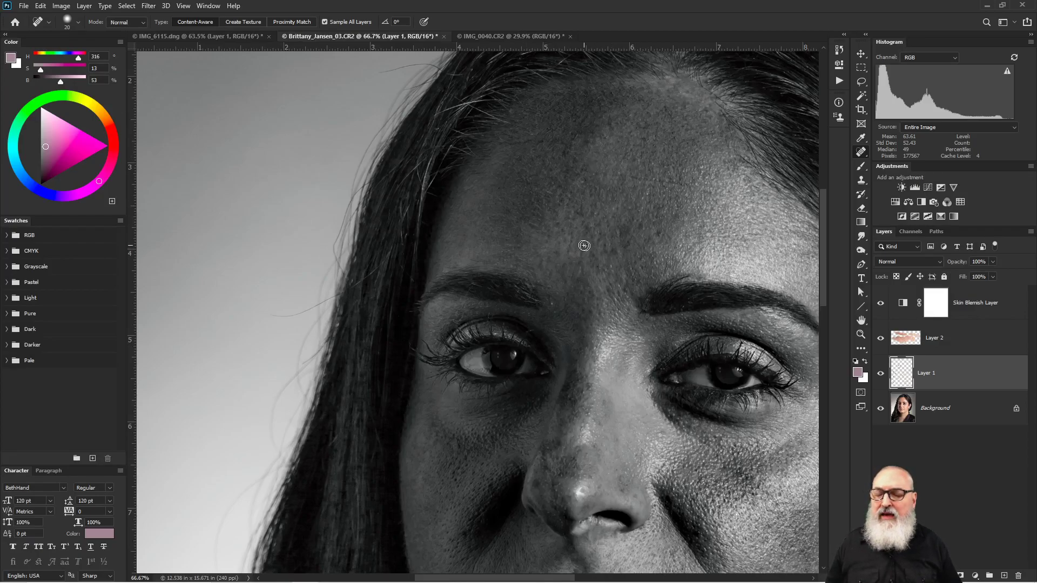
click(881, 304)
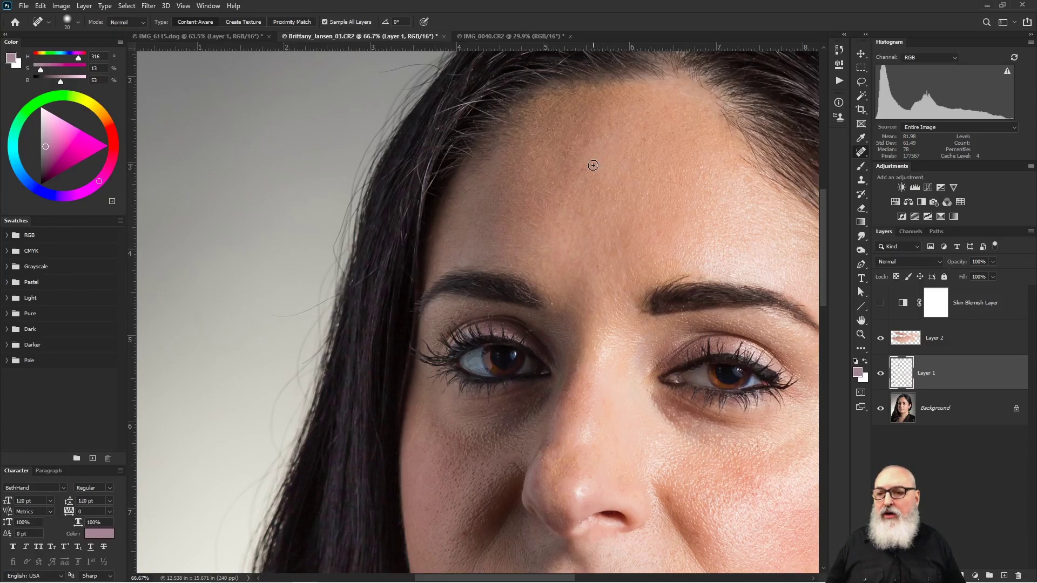
Show the Skin Blemish Layer again and heal the marks on the shadowed side of the nose on Layer 1.
drag(585, 285, 527, 104)
drag(569, 277, 576, 266)
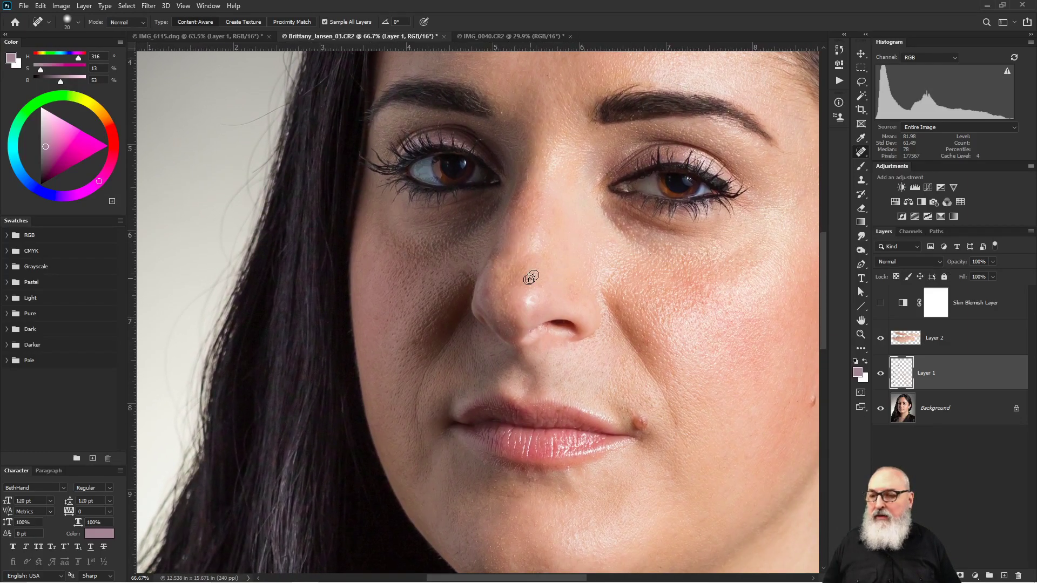
click(881, 304)
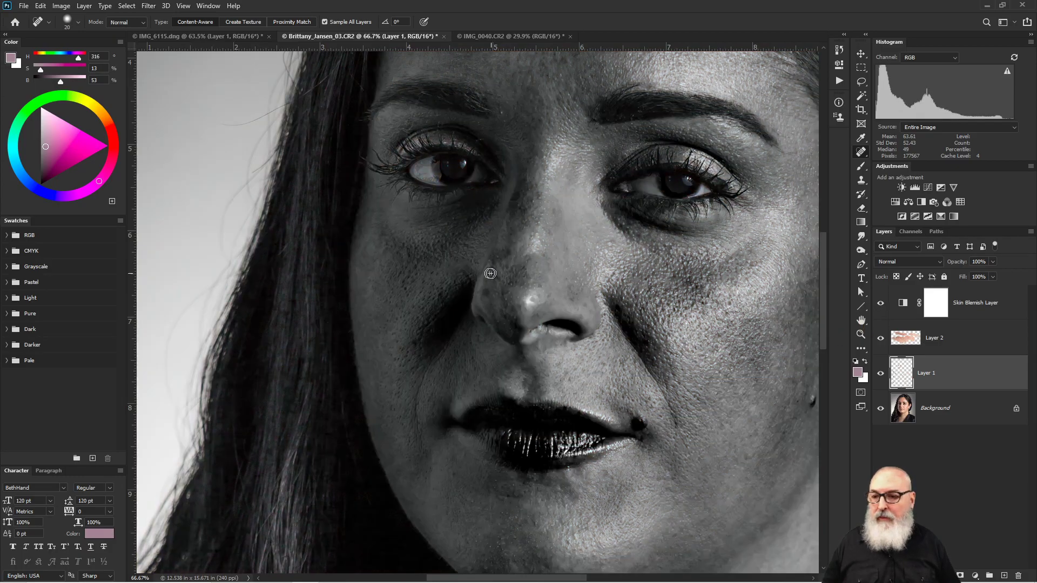
drag(516, 274, 515, 279)
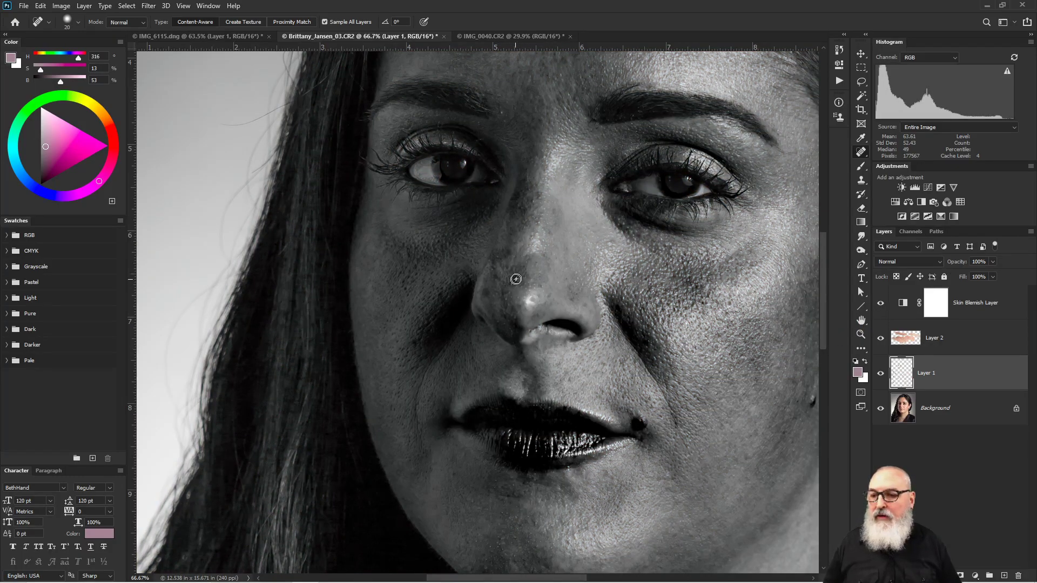
click(511, 269)
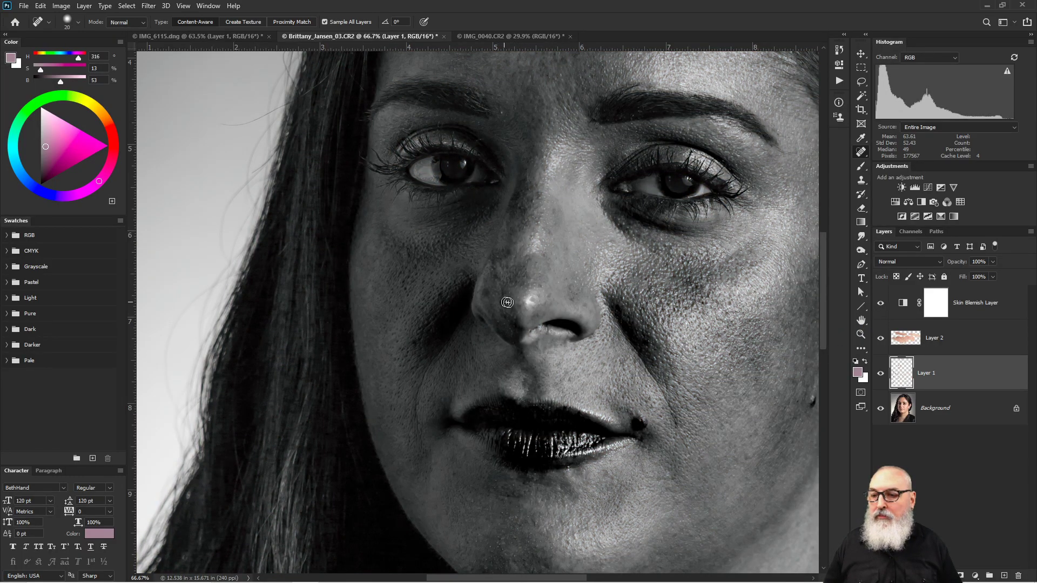
Check the face for remaining blemishes, hide the Skin Blemish Layer and fit the whole portrait in view.
mouse_move(656, 353)
mouse_down()
mouse_move(643, 339)
mouse_move(676, 428)
mouse_up()
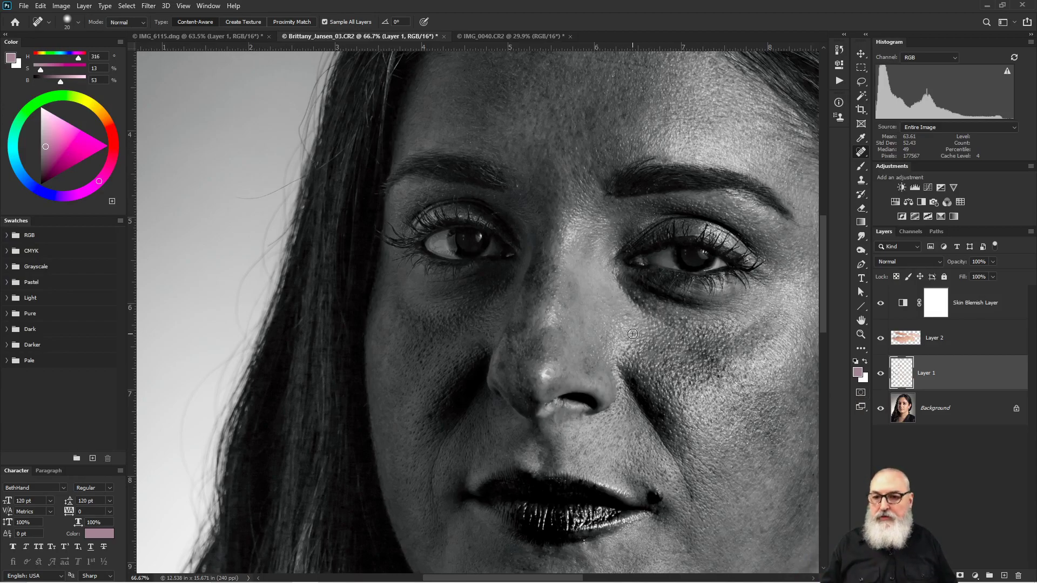
drag(686, 334, 605, 215)
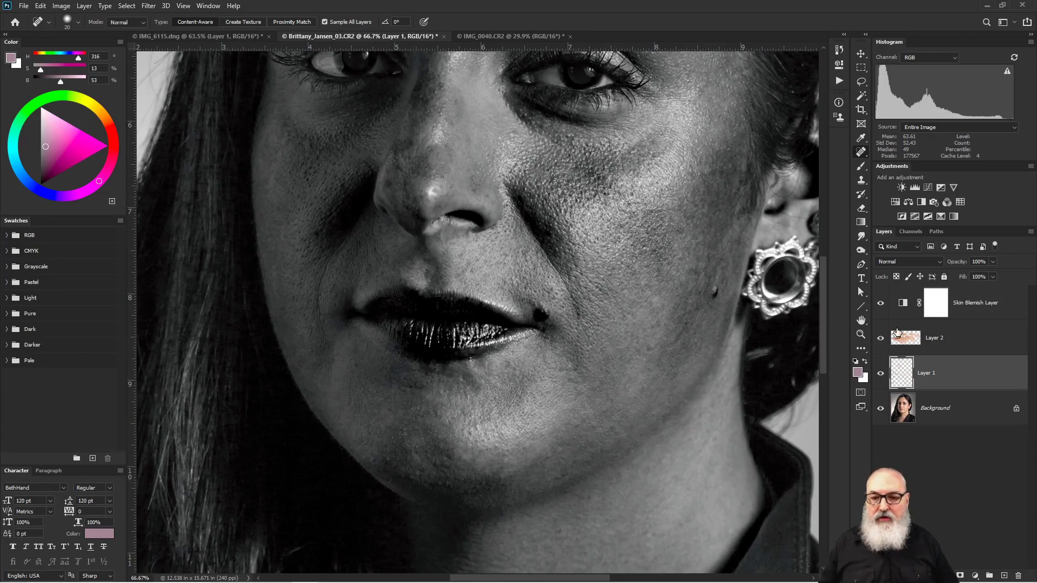
click(880, 303)
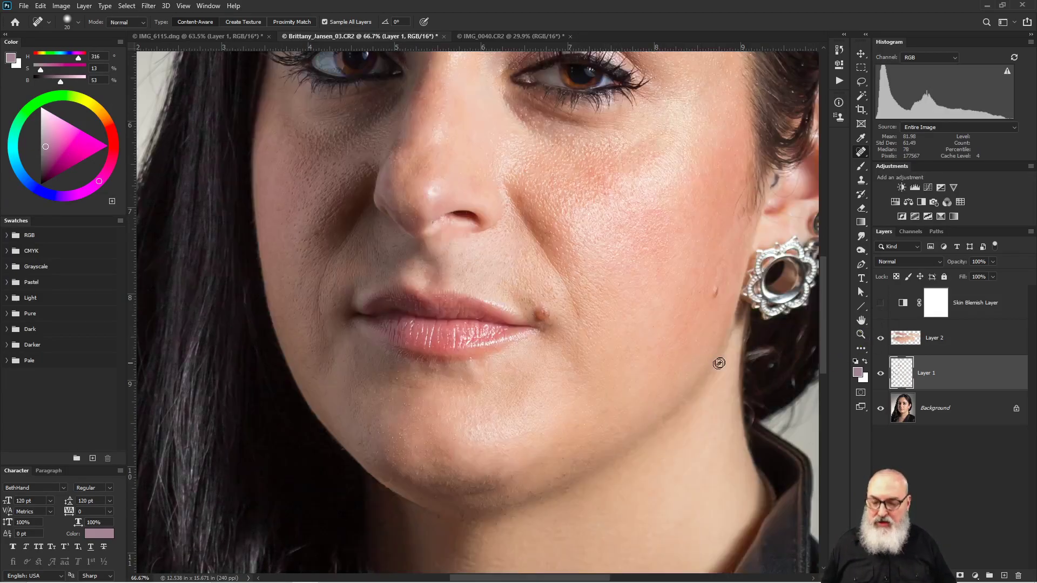
key(ctrl+0)
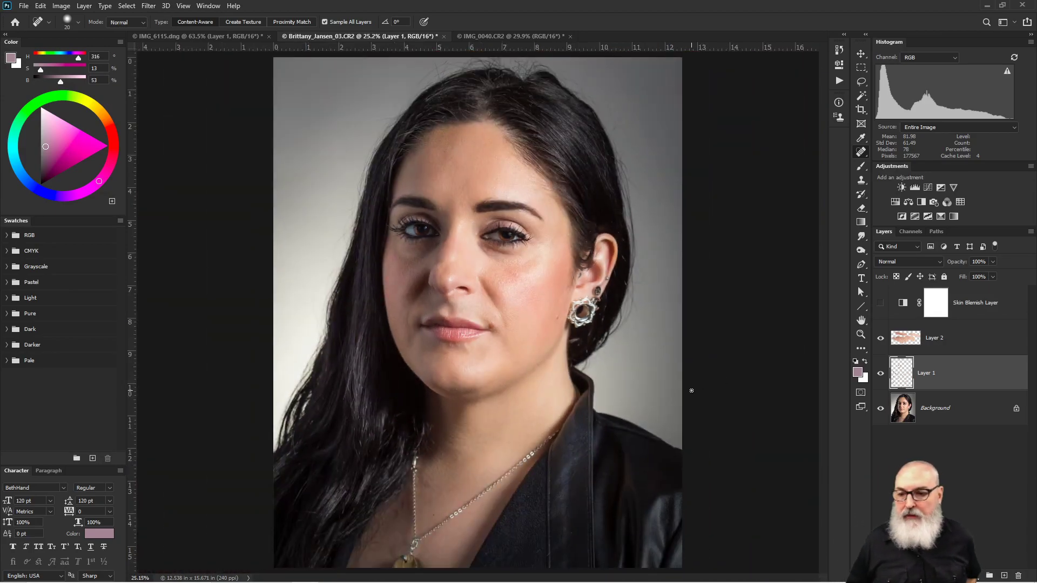
Switch to the IMG_0040.CR2 portrait and play the Skin Blemish Check action from the Check Layers set.
click(511, 36)
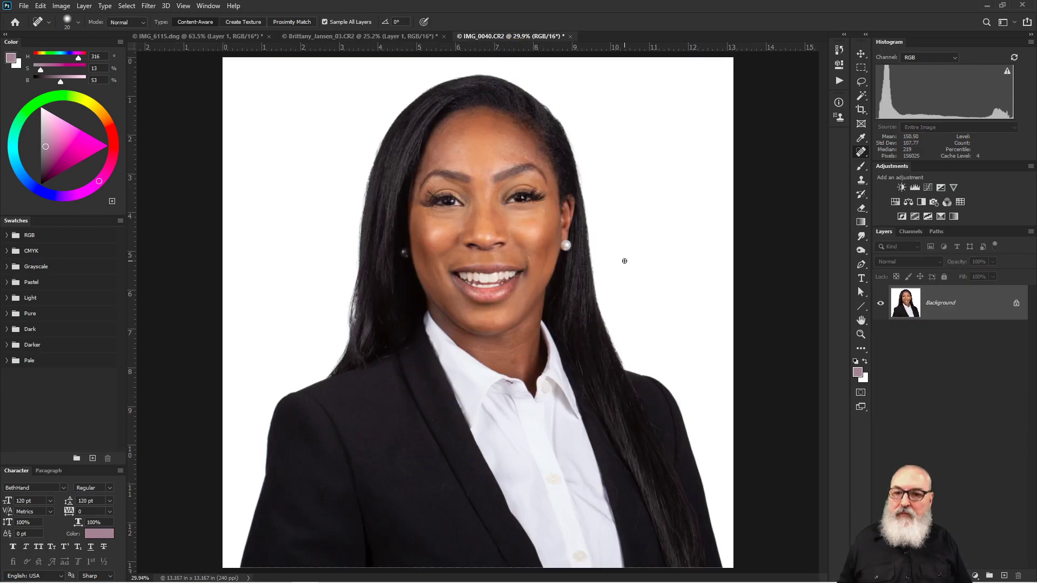
click(839, 82)
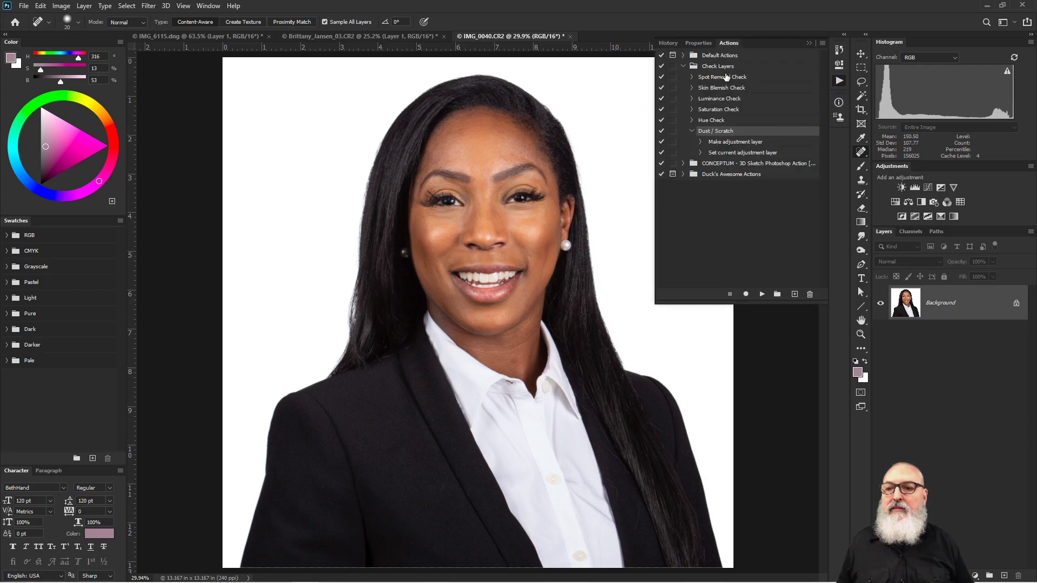
click(710, 88)
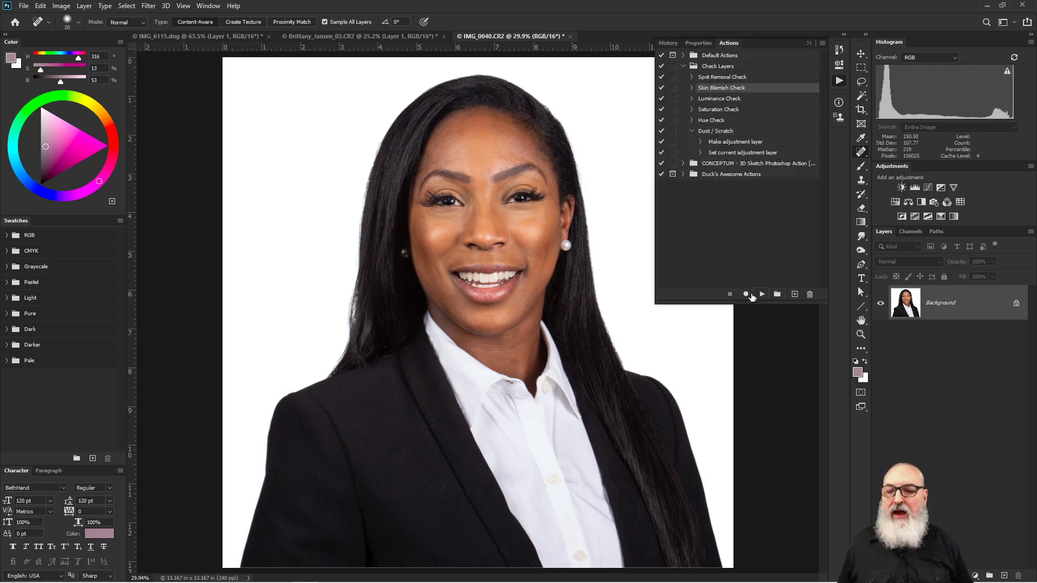
click(762, 294)
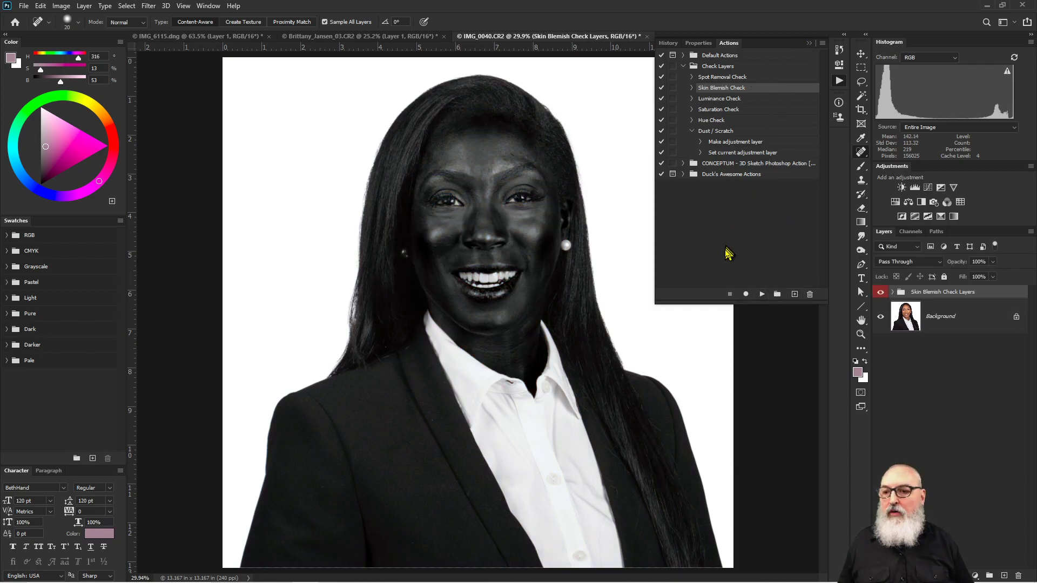
click(809, 42)
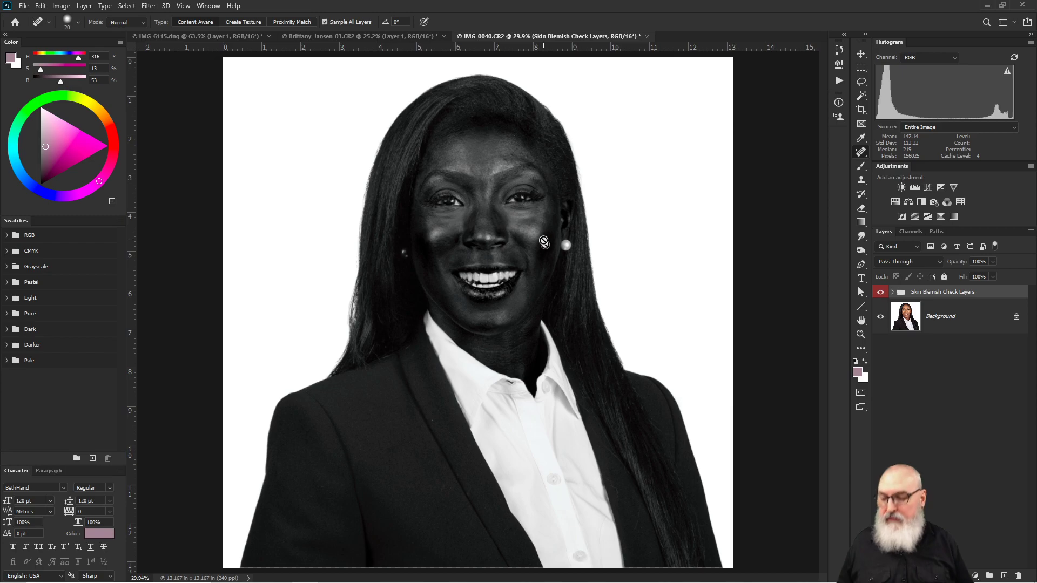
Examine the darkened face up close and the adjustment layers inside the Skin Blemish Check Layers group.
key(z)
drag(496, 212, 758, 335)
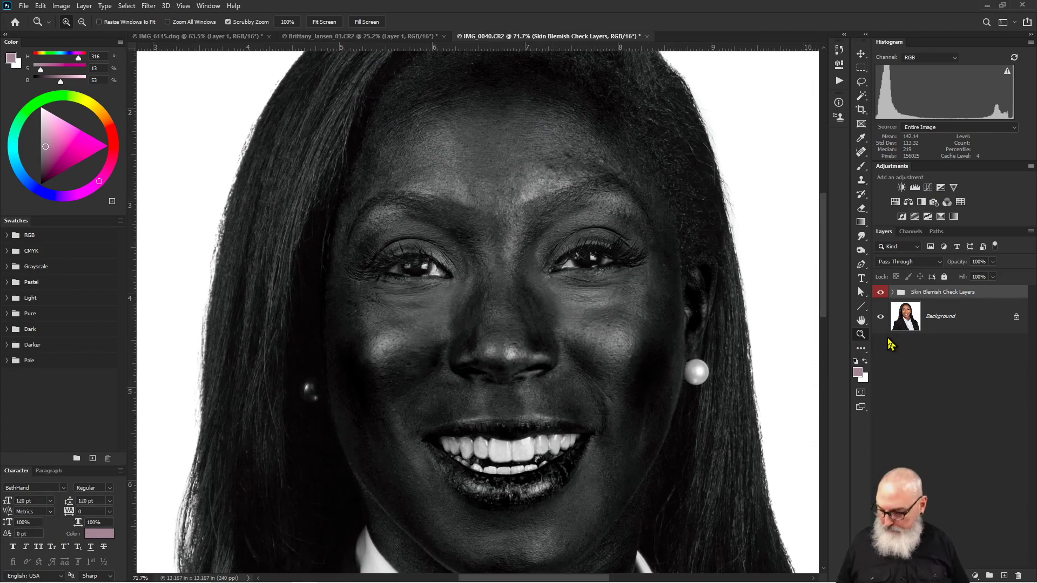
click(894, 293)
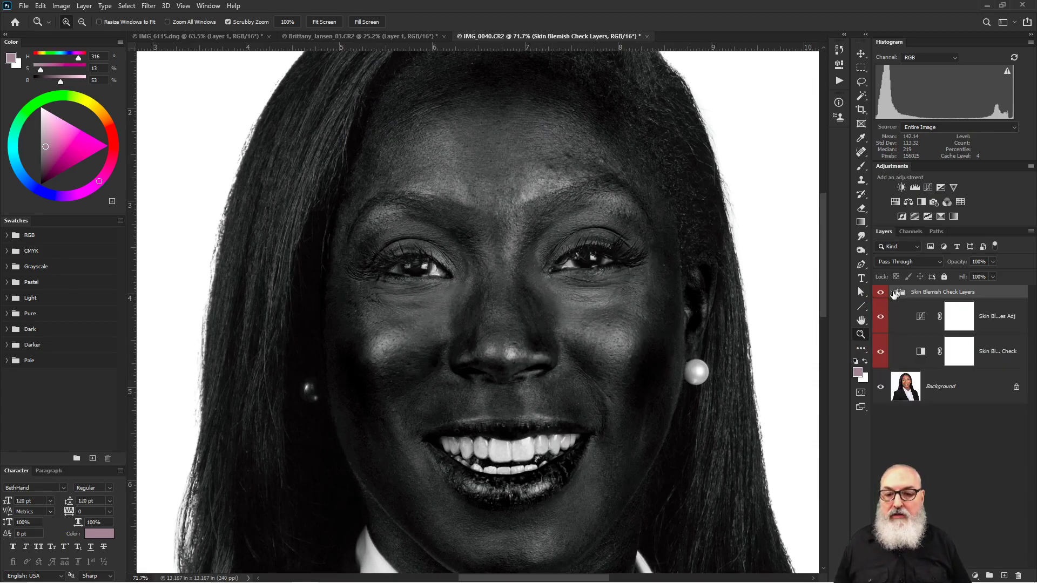
double_click(898, 292)
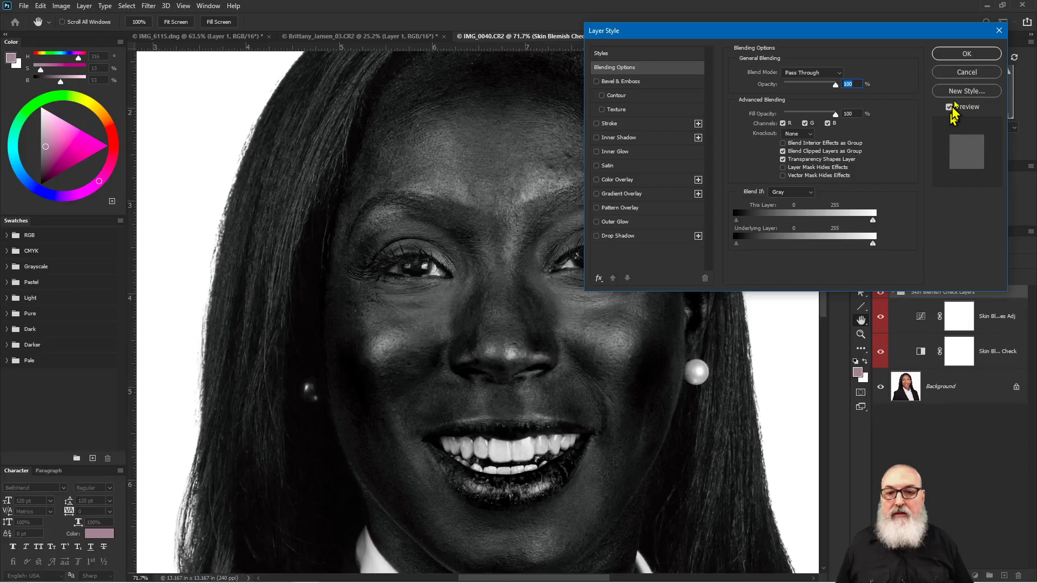
click(965, 74)
click(893, 292)
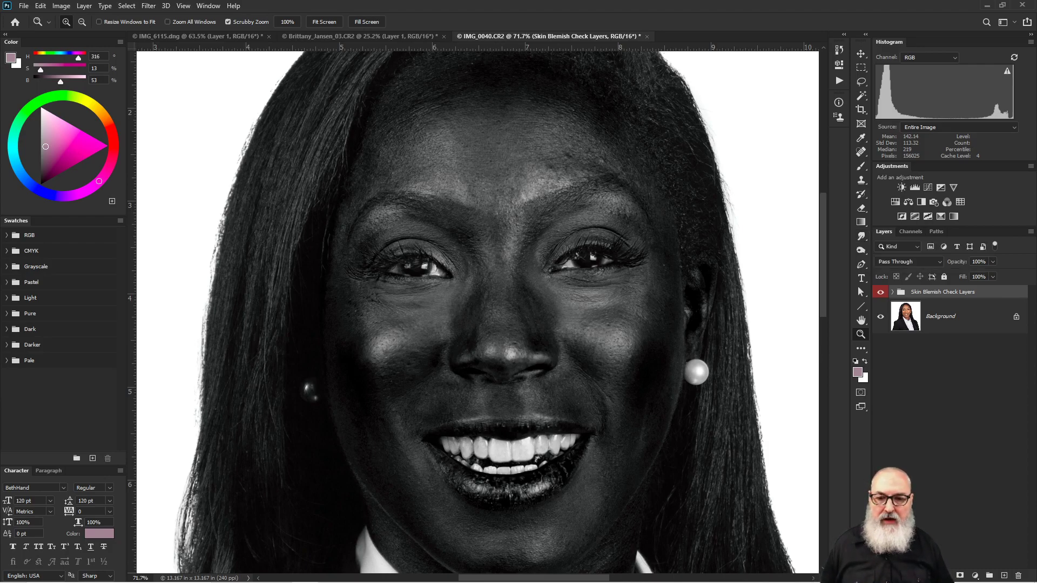
Delete the Dust / Scratch action from the Check Layers set.
click(900, 404)
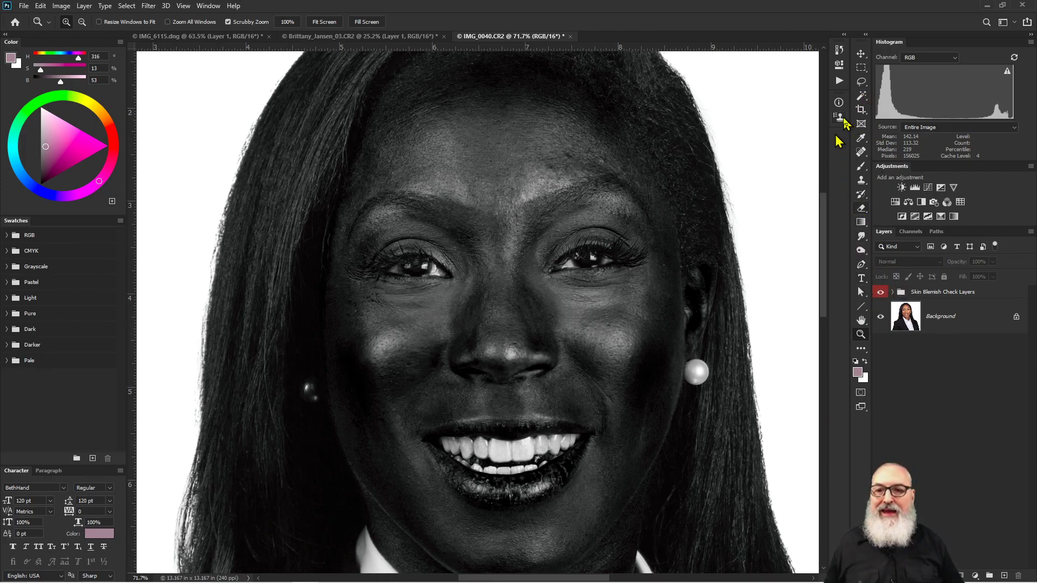
click(844, 81)
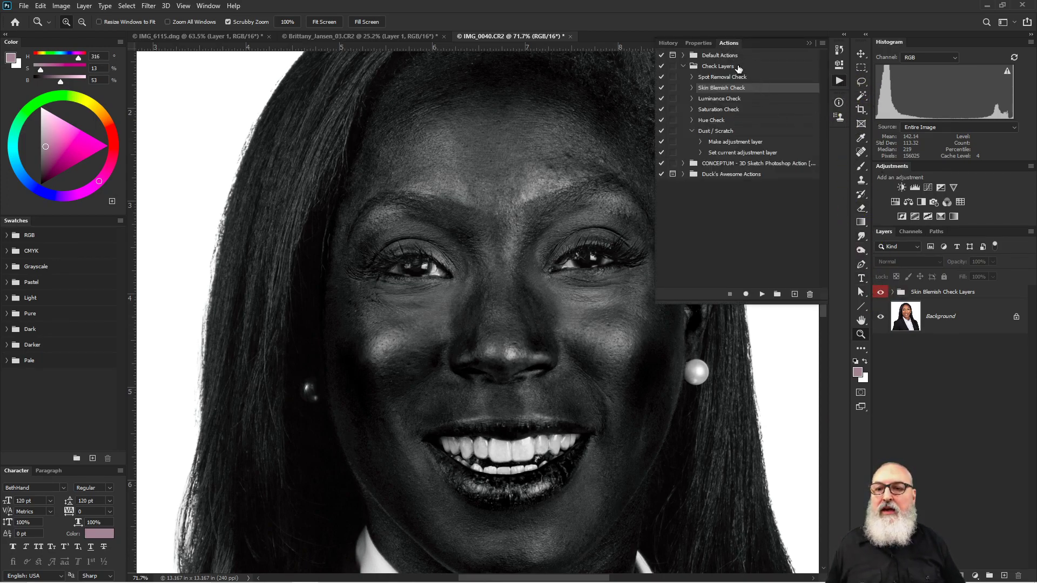
click(714, 132)
click(809, 294)
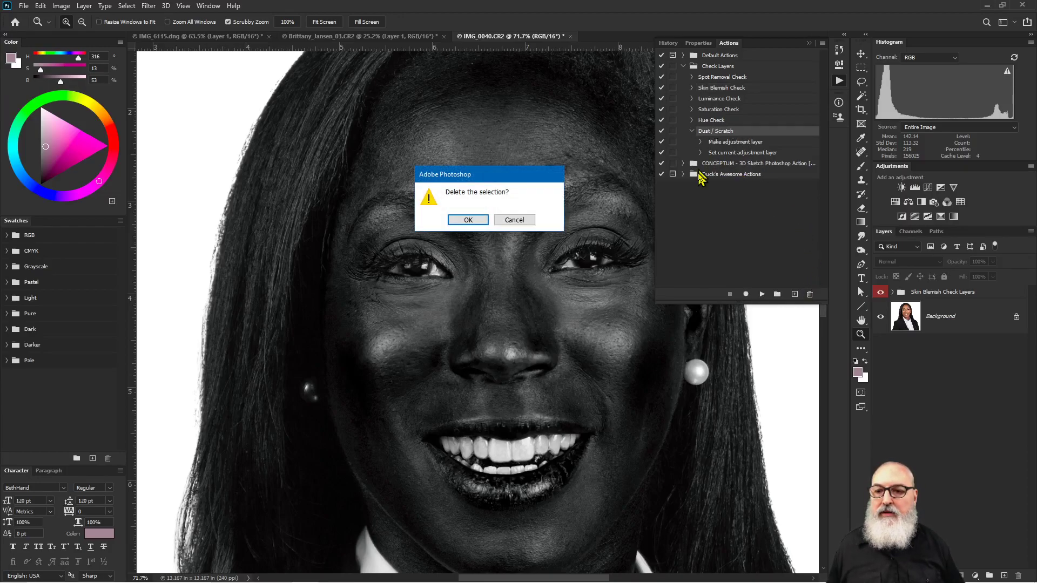
click(469, 220)
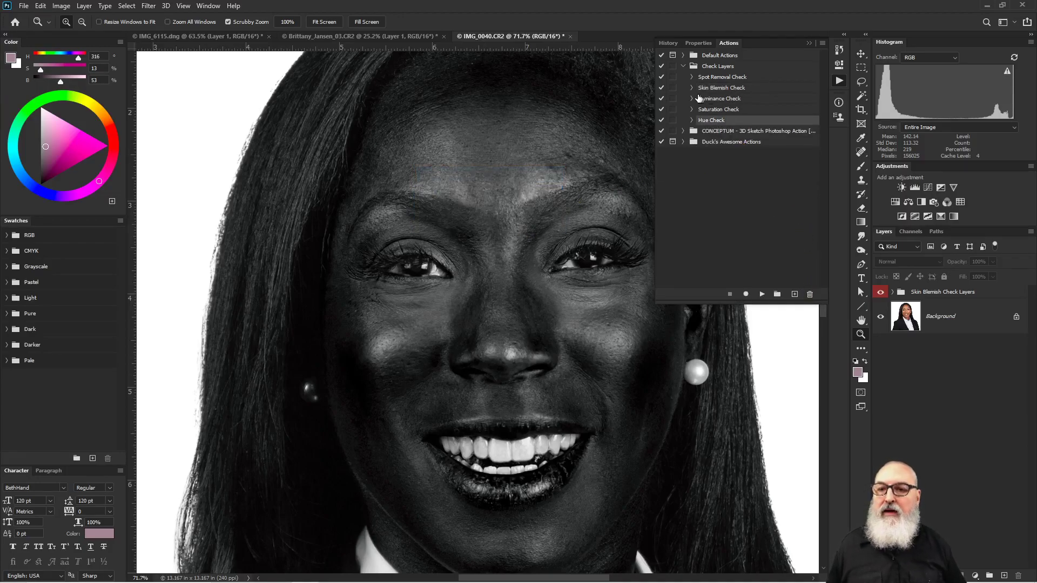
Create a new action named Skin Blemish in the Check Layers set and start recording it.
click(724, 91)
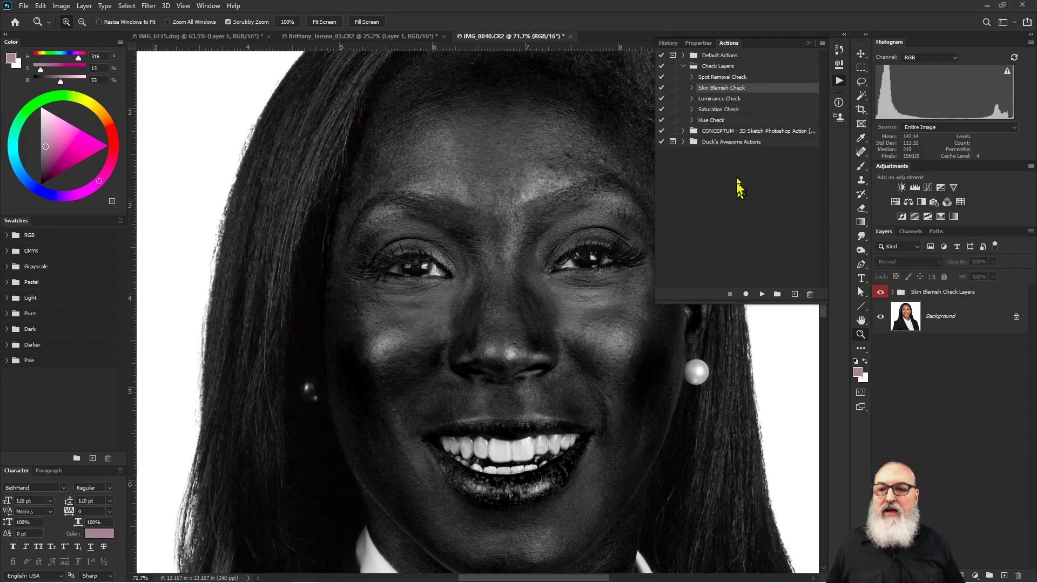
click(735, 67)
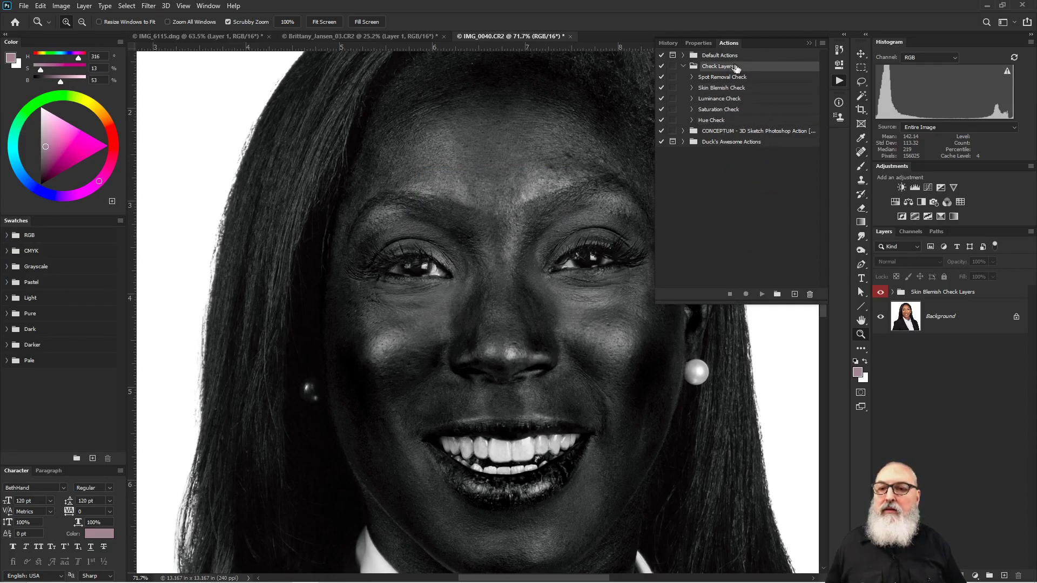
click(794, 295)
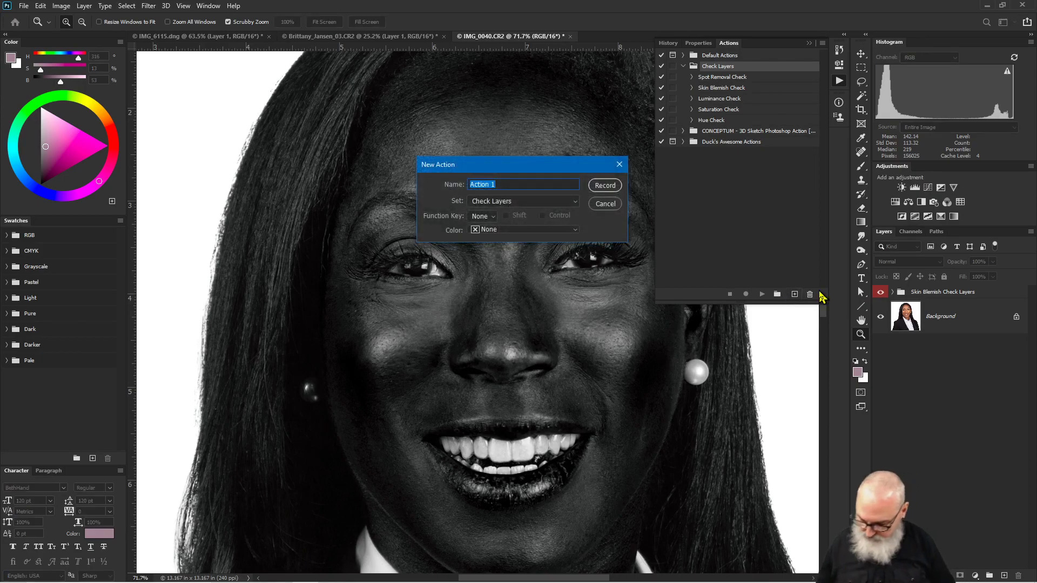
text(Skin Blemish)
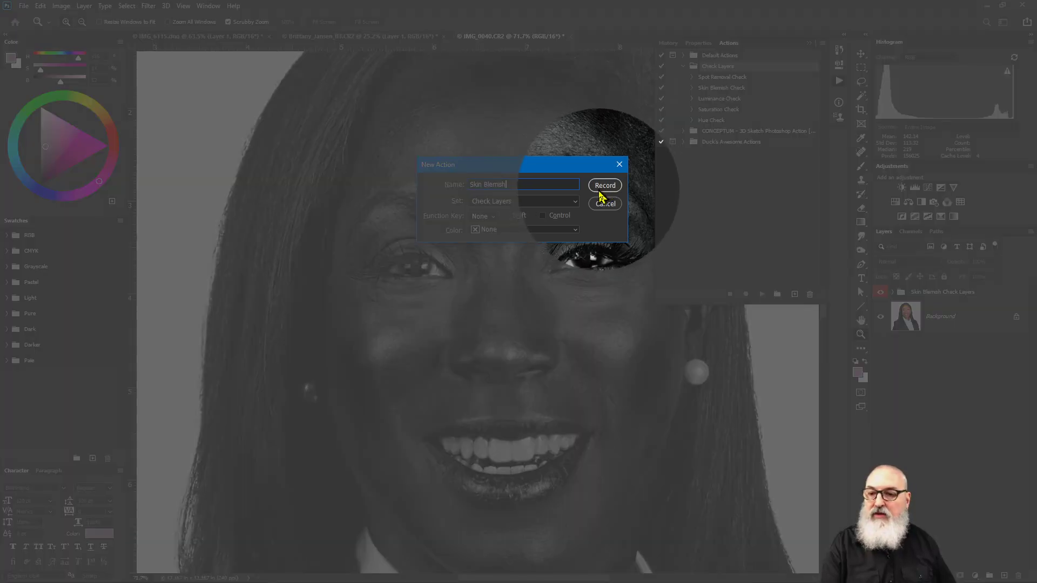
click(606, 188)
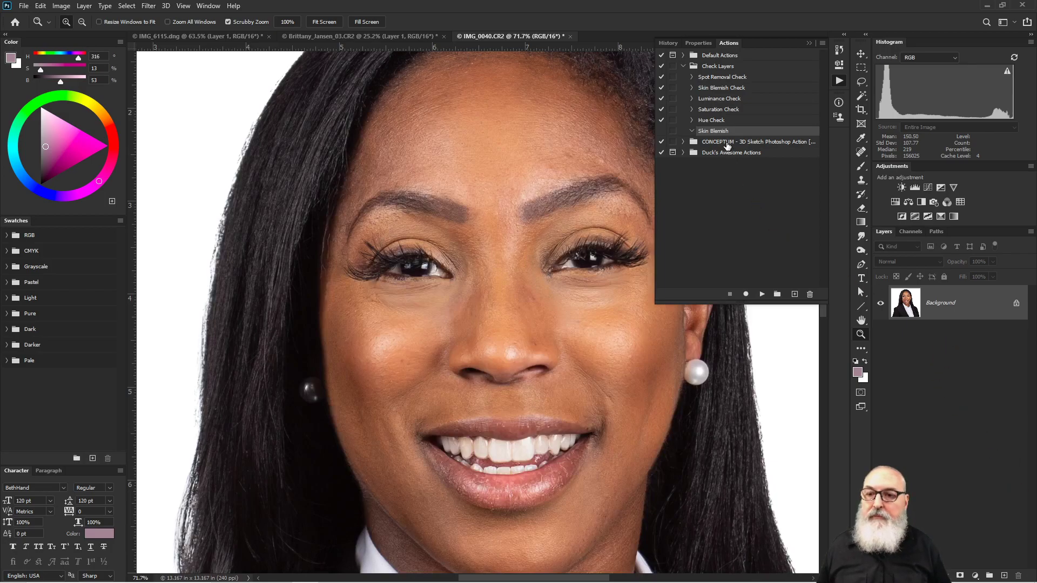
click(747, 295)
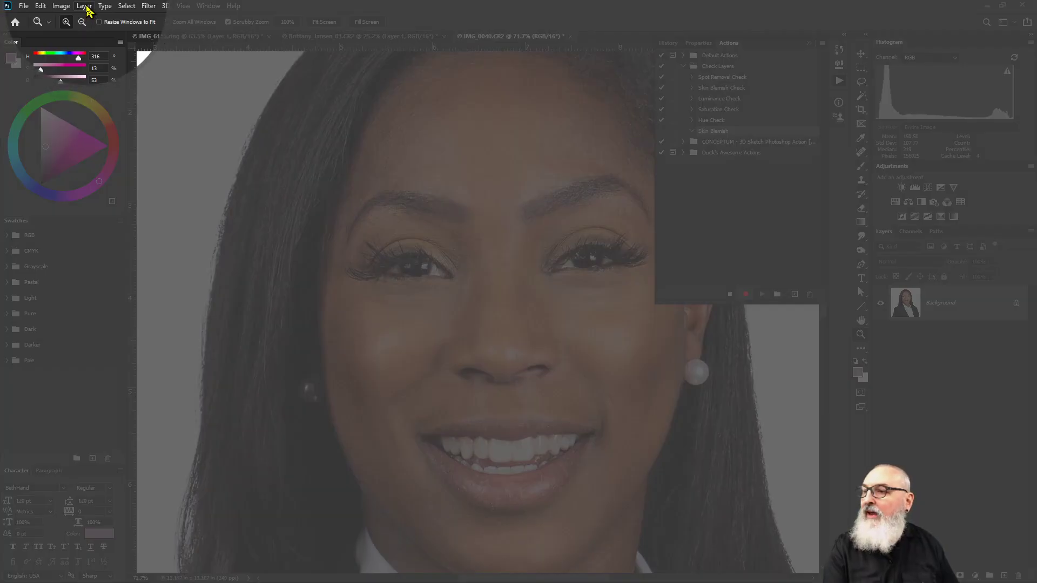
Add a Black & White adjustment layer named Skin Blemish Check with the colour label Red, and set its Reds to -200.
click(84, 6)
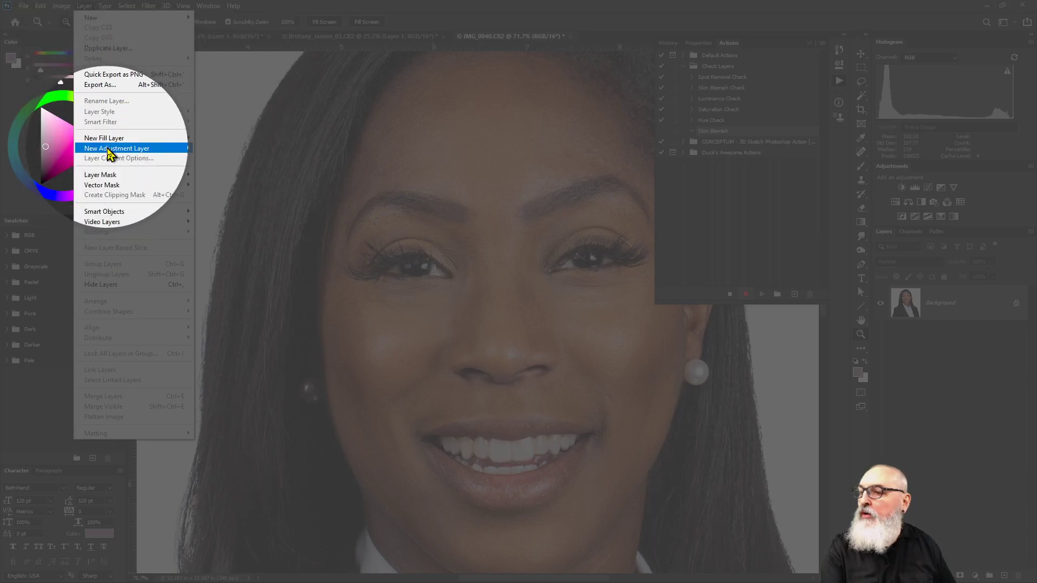
mouse_move(181, 149)
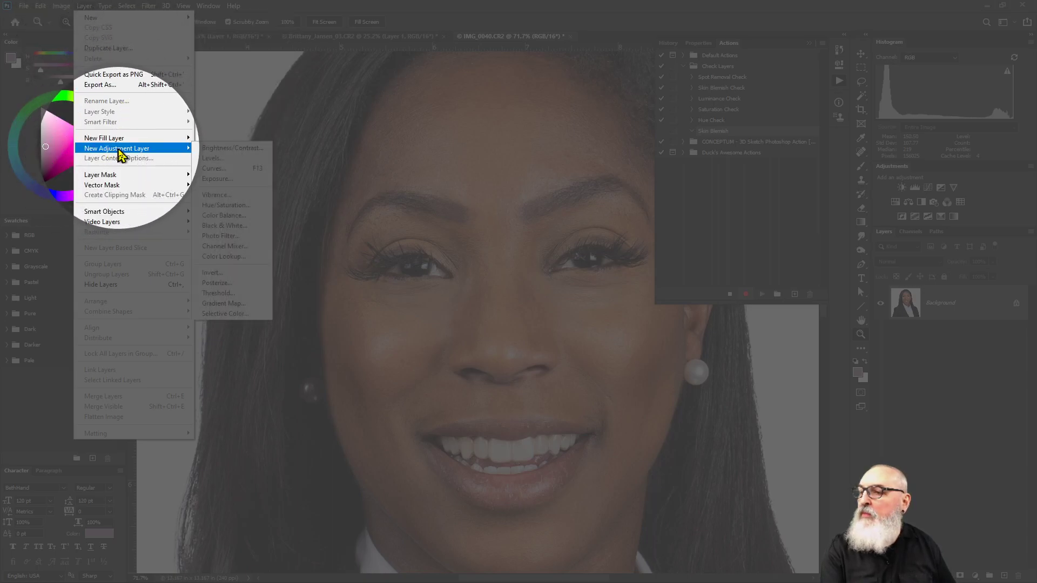
click(241, 226)
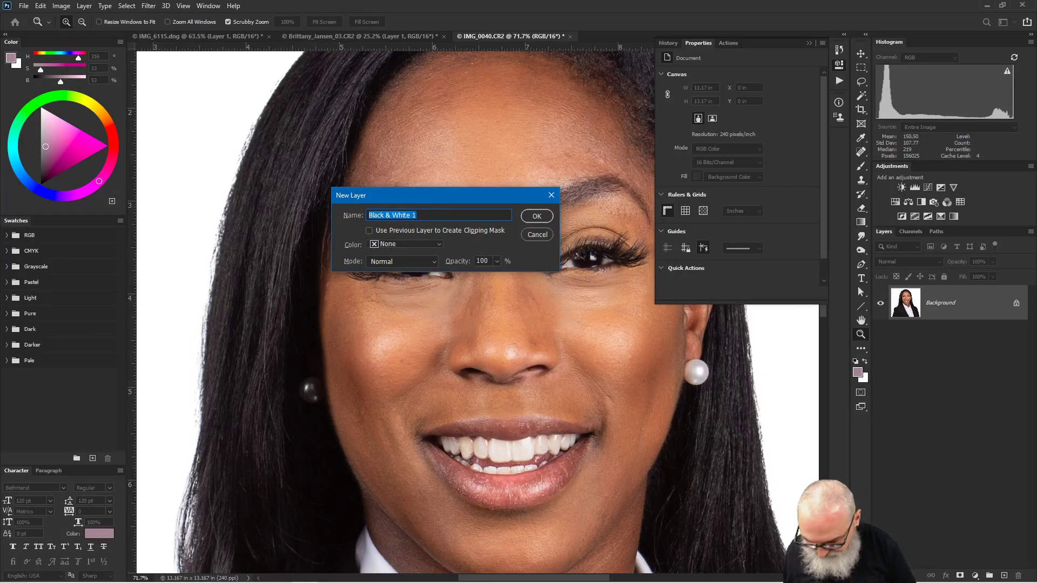
text(Skin Blemish )
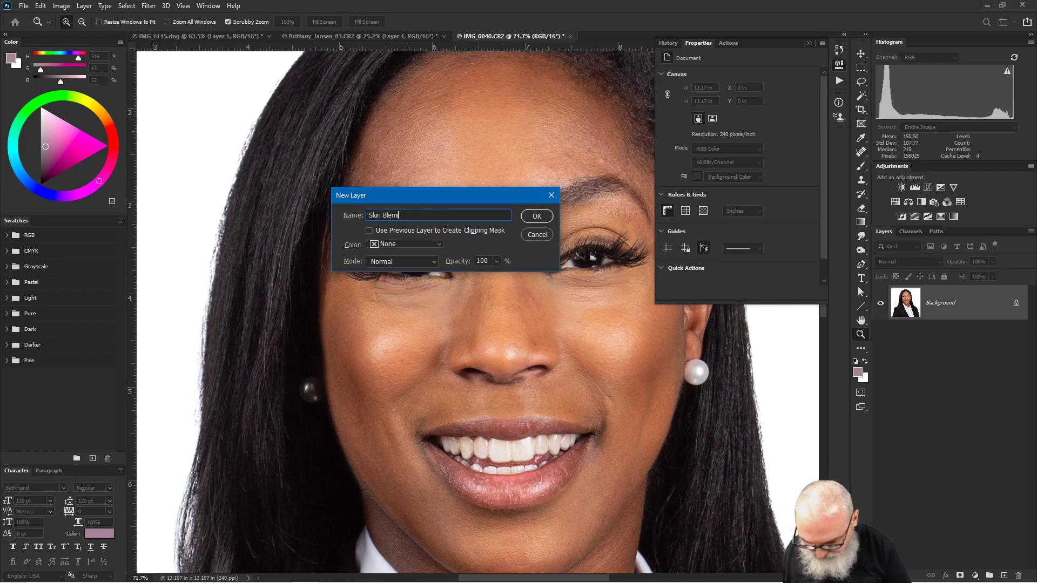
text(Check)
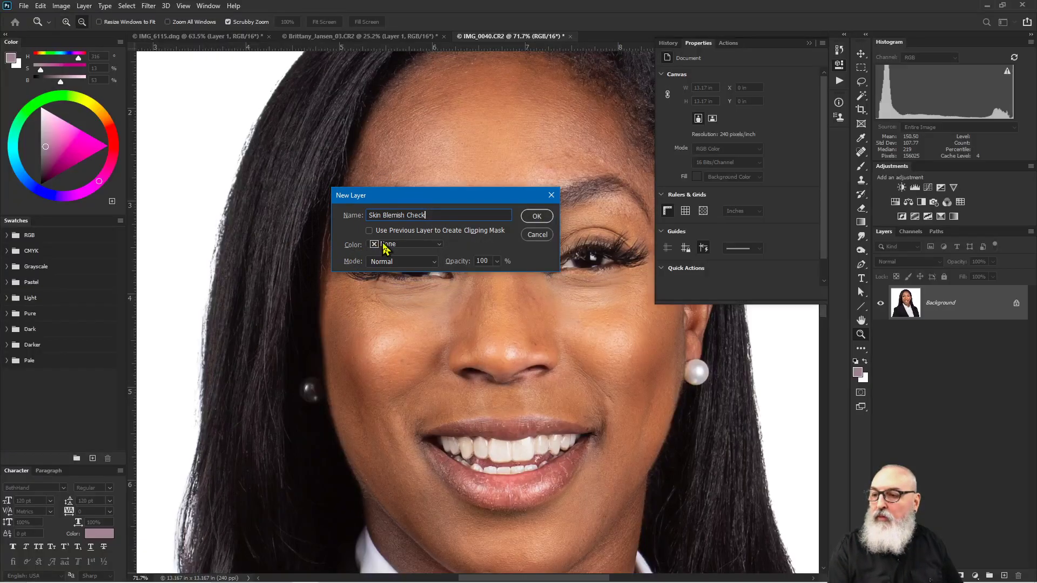
click(391, 244)
click(389, 274)
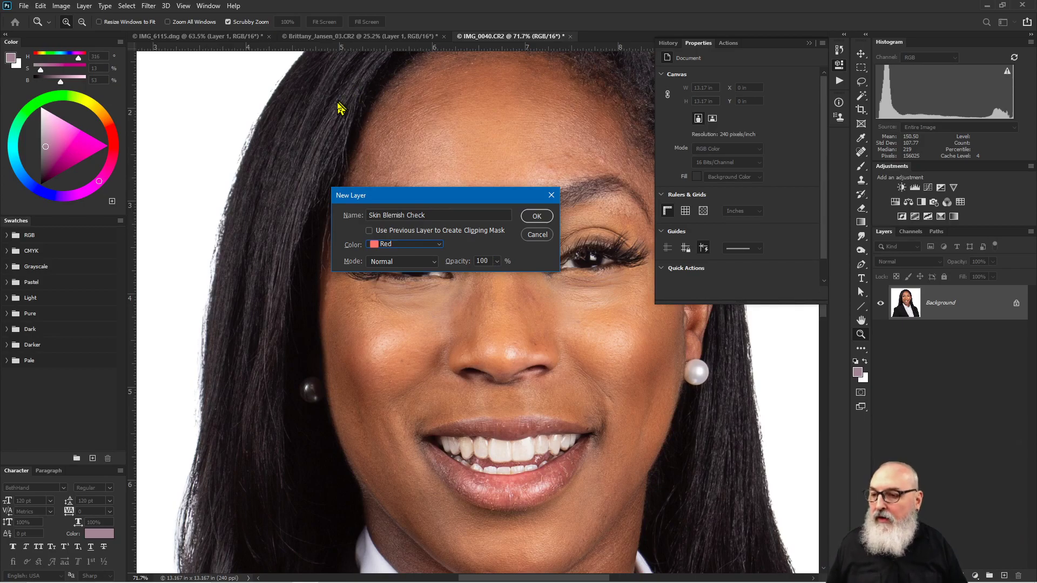
click(536, 217)
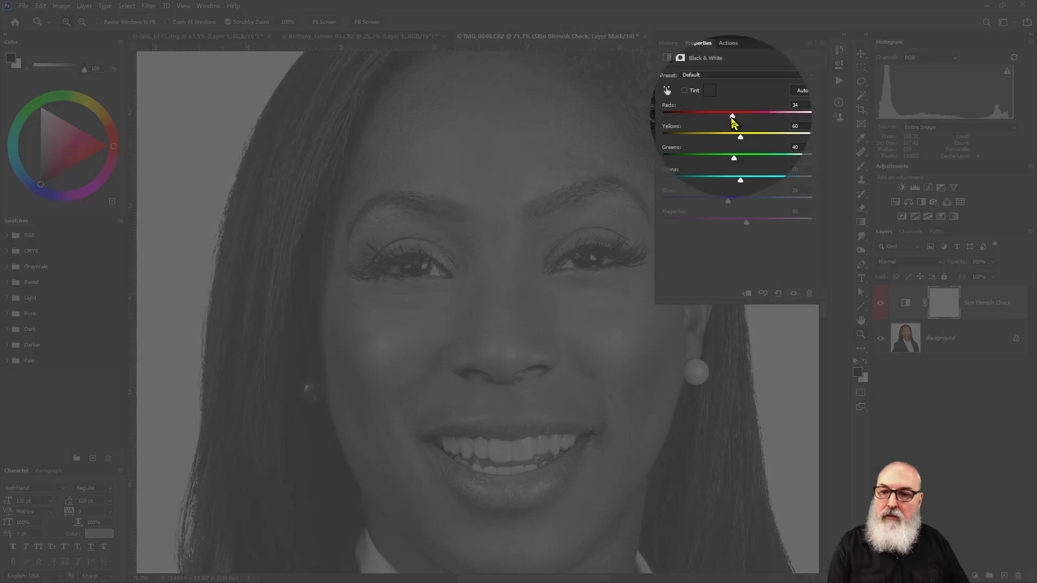
drag(733, 116, 662, 118)
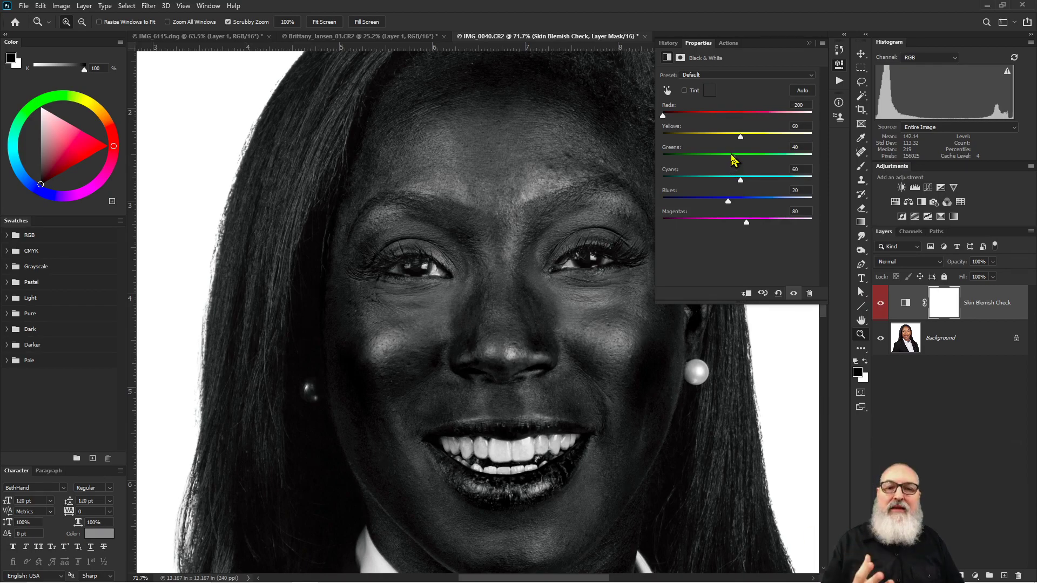
Add a Curves adjustment layer named Skin Blemish Curves Adj with the colour label Red above the Skin Blemish Check layer.
mouse_move(663, 115)
mouse_down()
mouse_move(730, 116)
mouse_move(664, 119)
mouse_up()
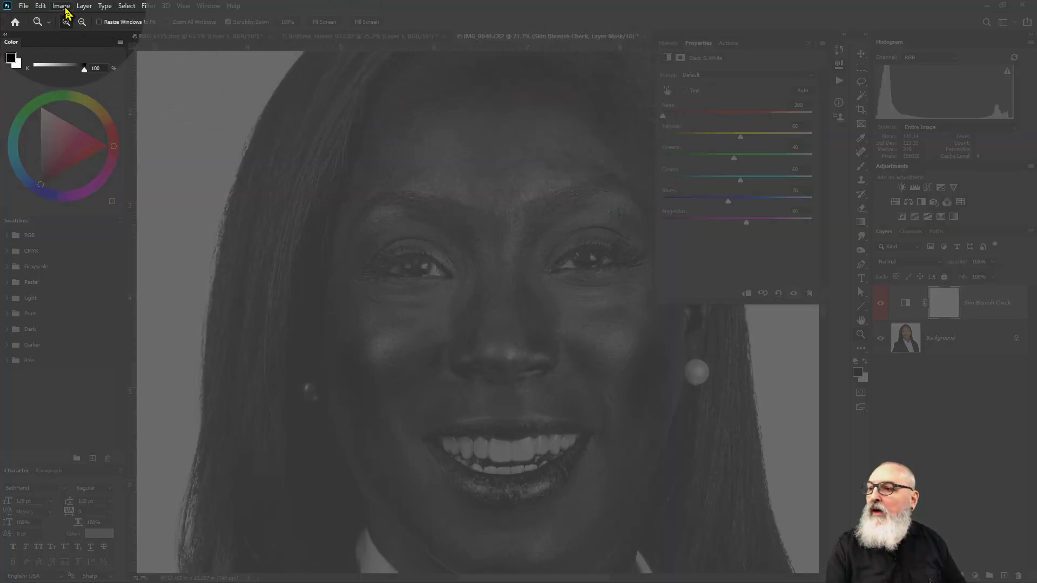
click(85, 8)
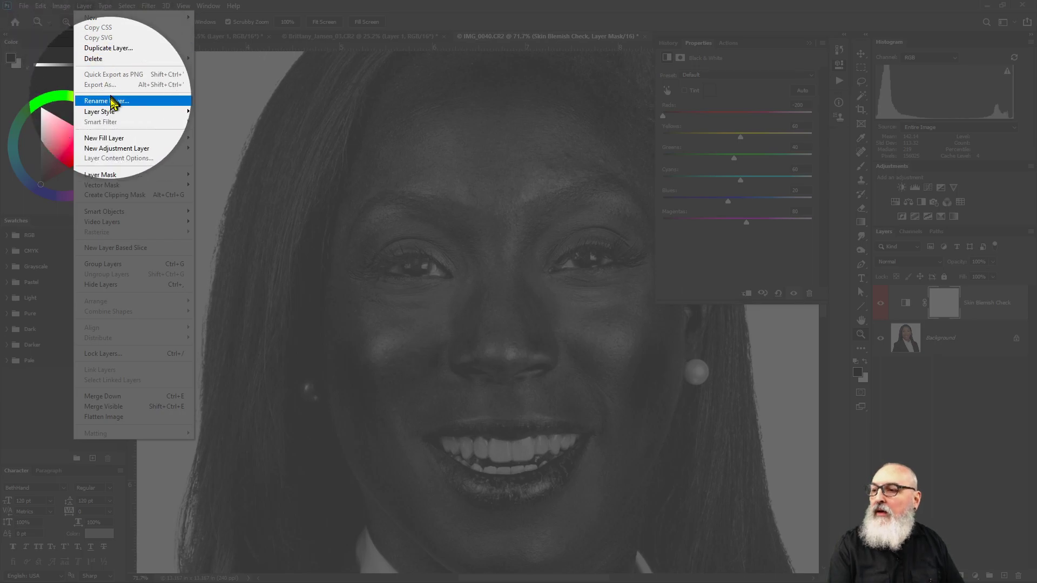
mouse_move(143, 149)
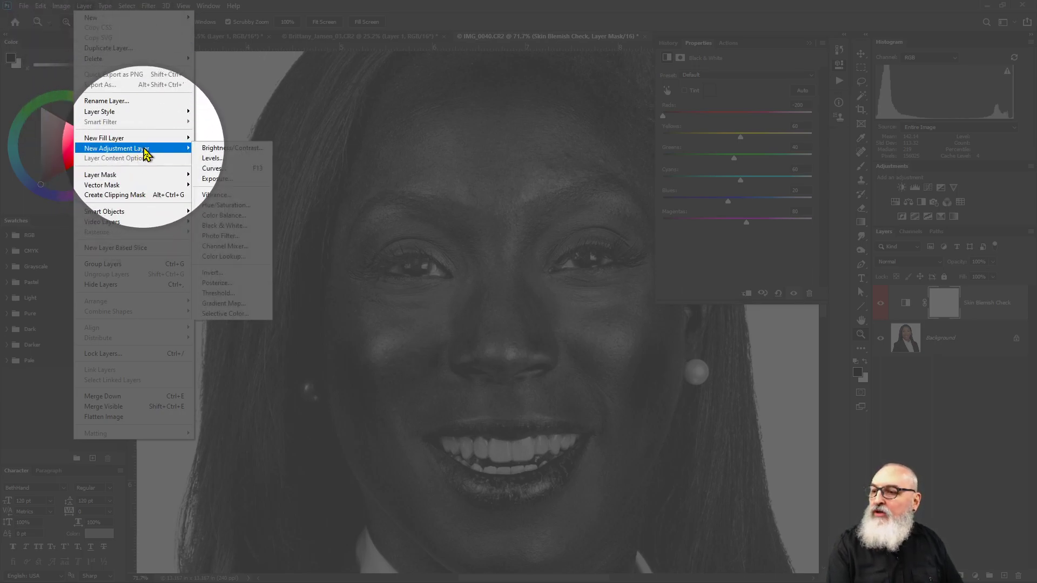
click(236, 172)
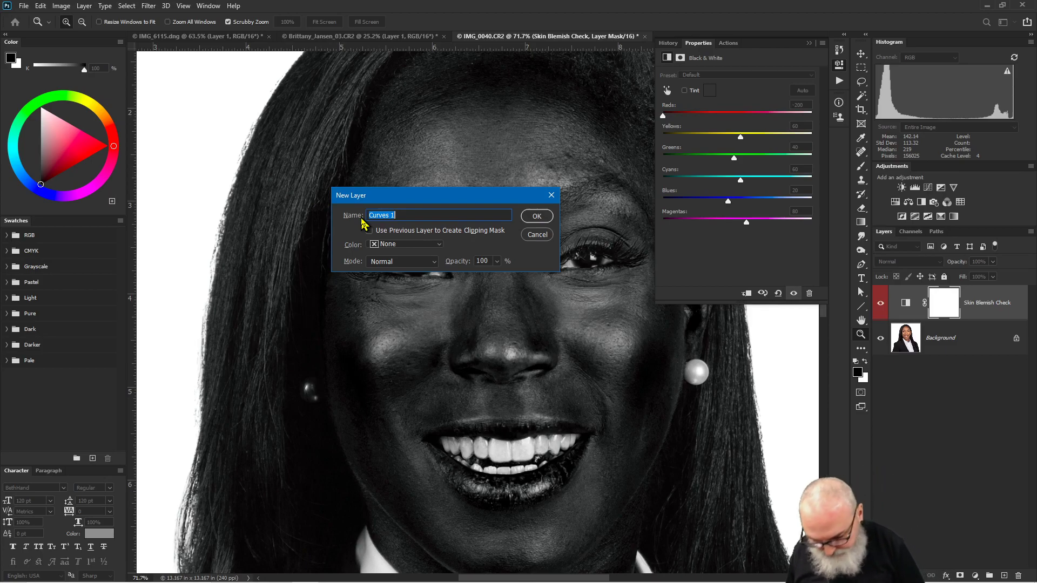
text(Skin )
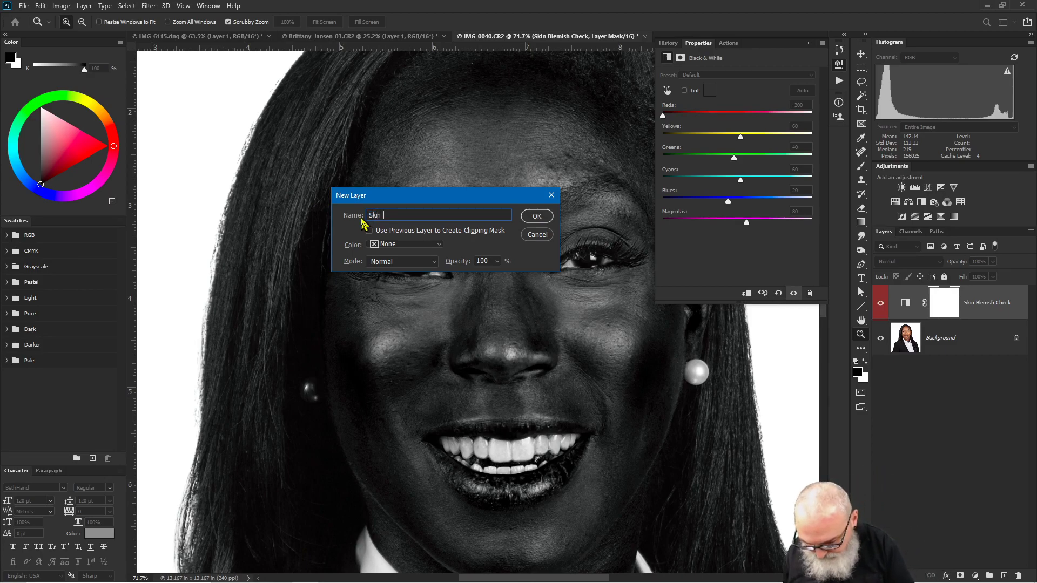
text(Blemis)
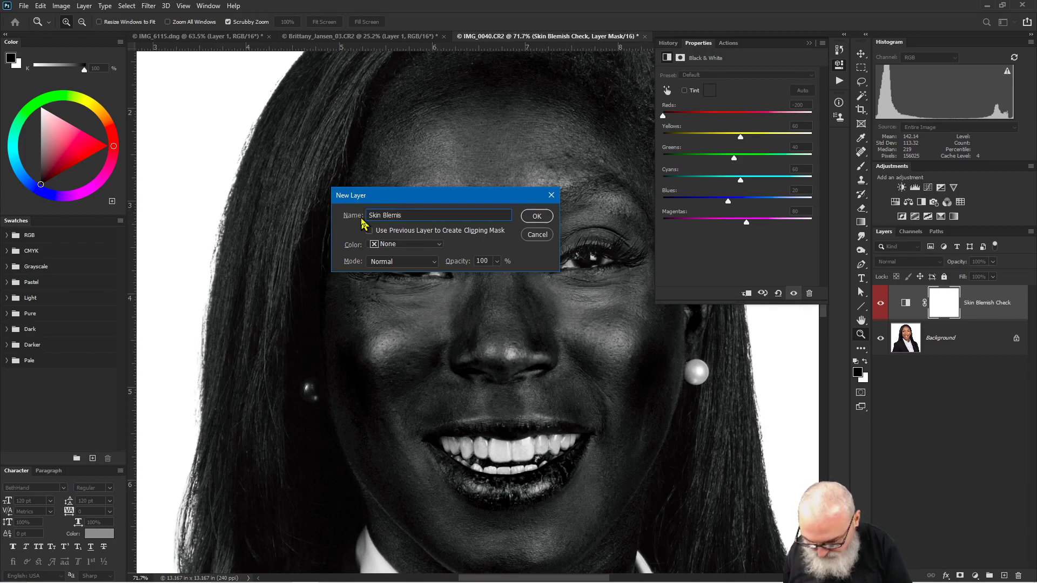
text(h Curves Adj)
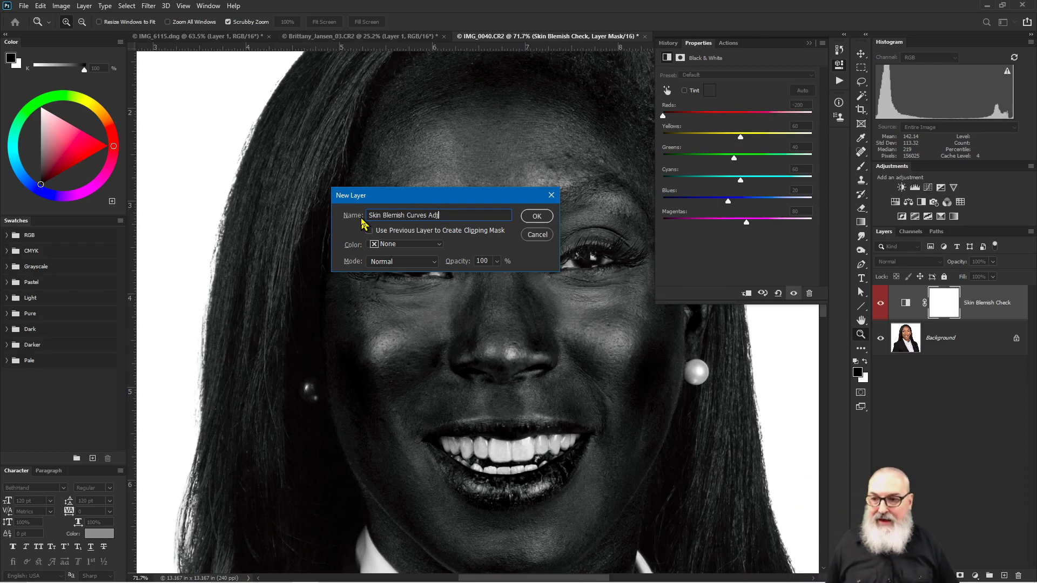
click(417, 245)
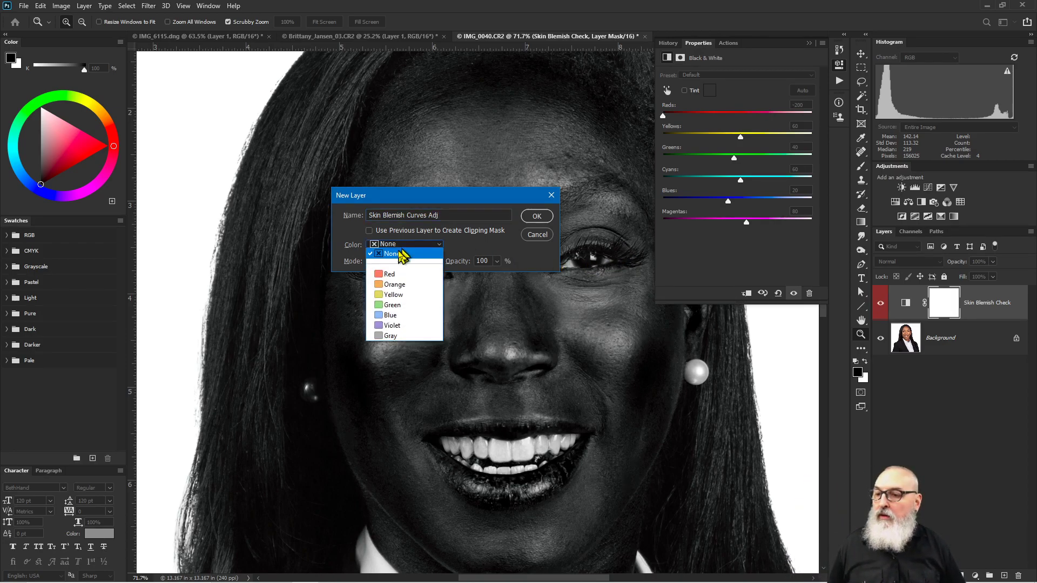
click(393, 274)
click(536, 217)
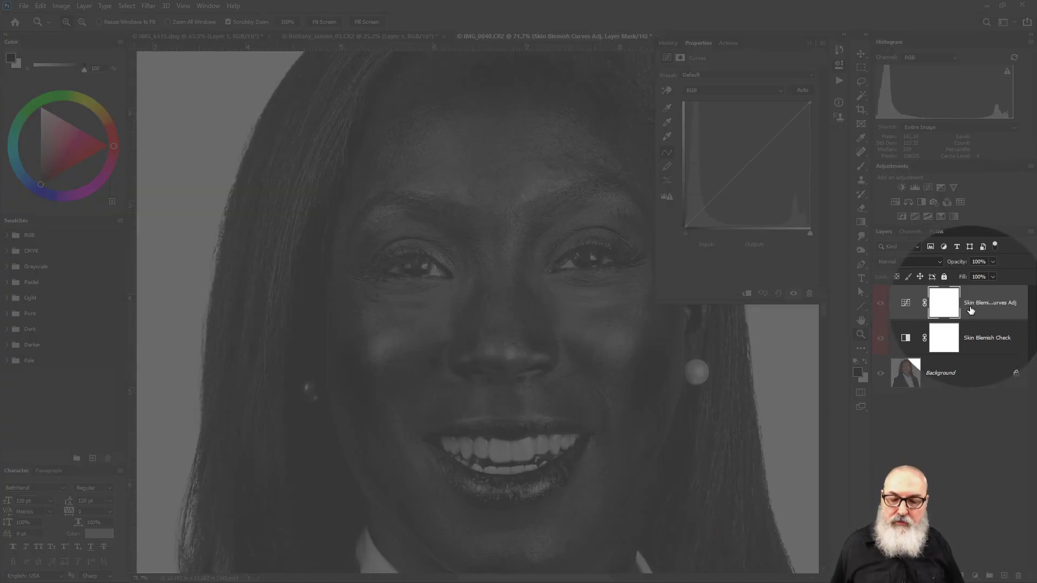
Group the Curves and Black & White adjustment layers into a group named Skin Blemish Check Layer with the colour label Red.
shift+click(975, 336)
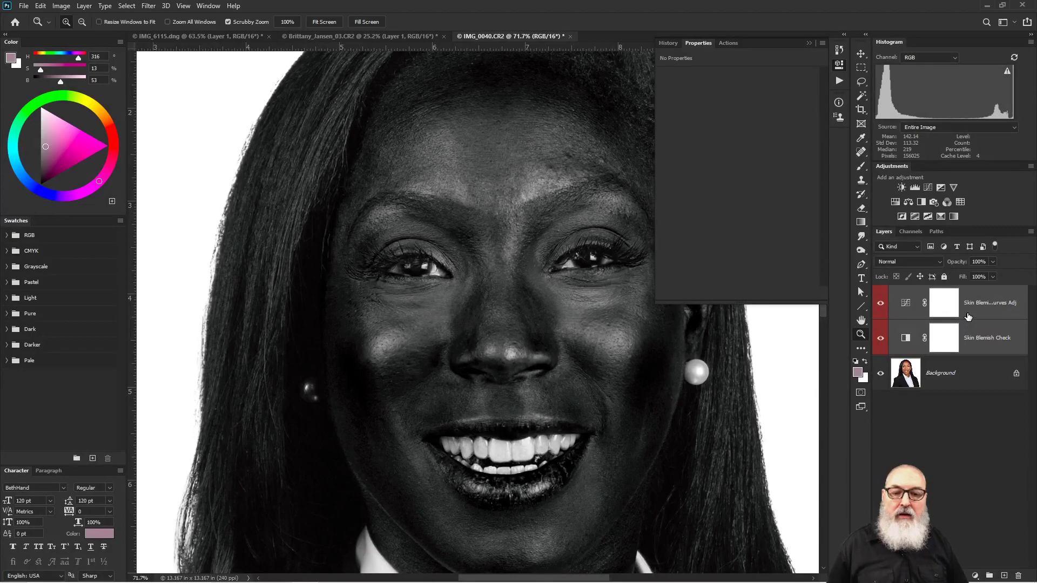
right_click(973, 317)
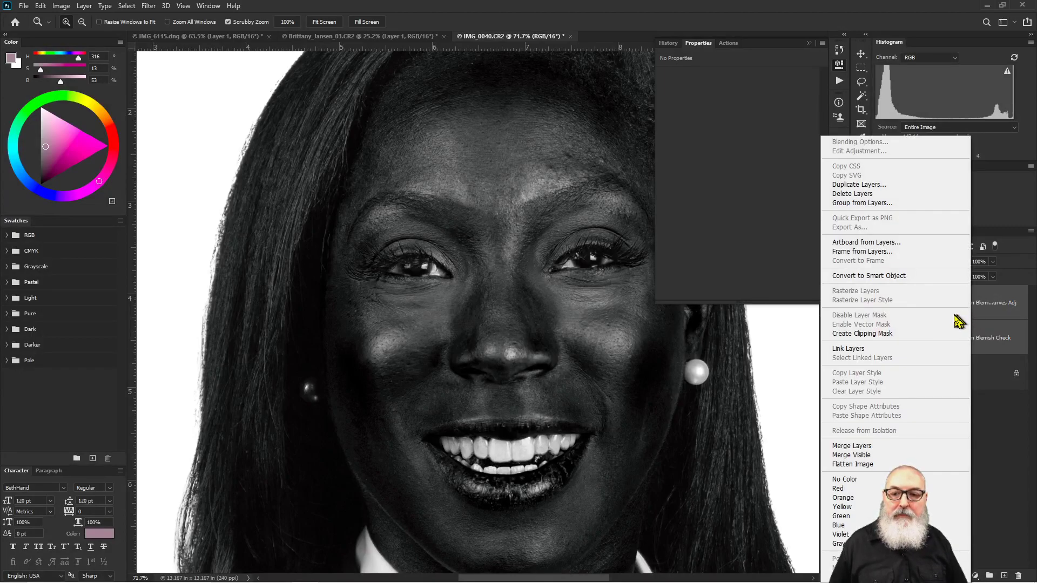
click(874, 204)
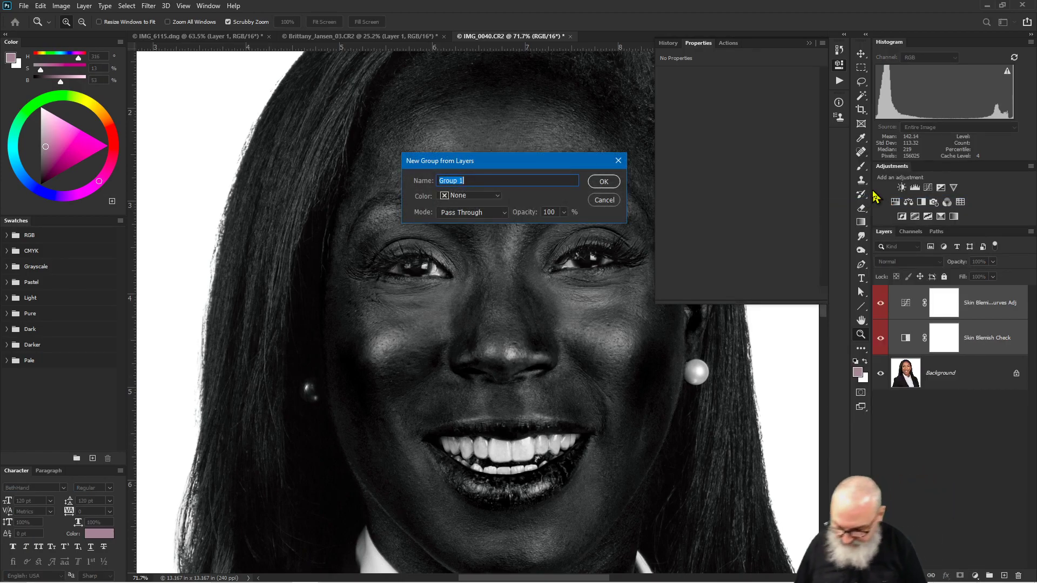
text(Skin Blemish Che)
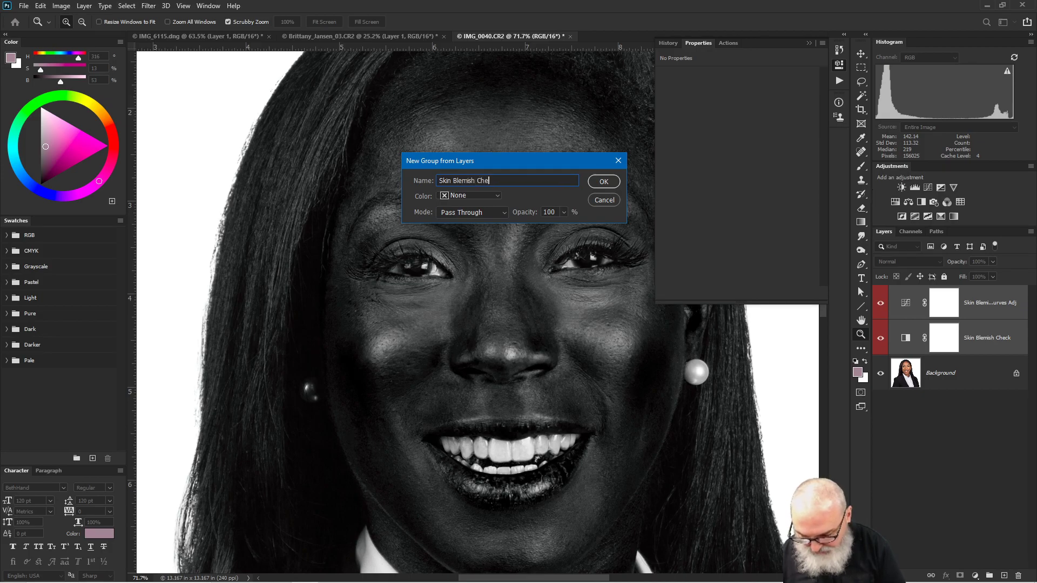
text(ck Layer)
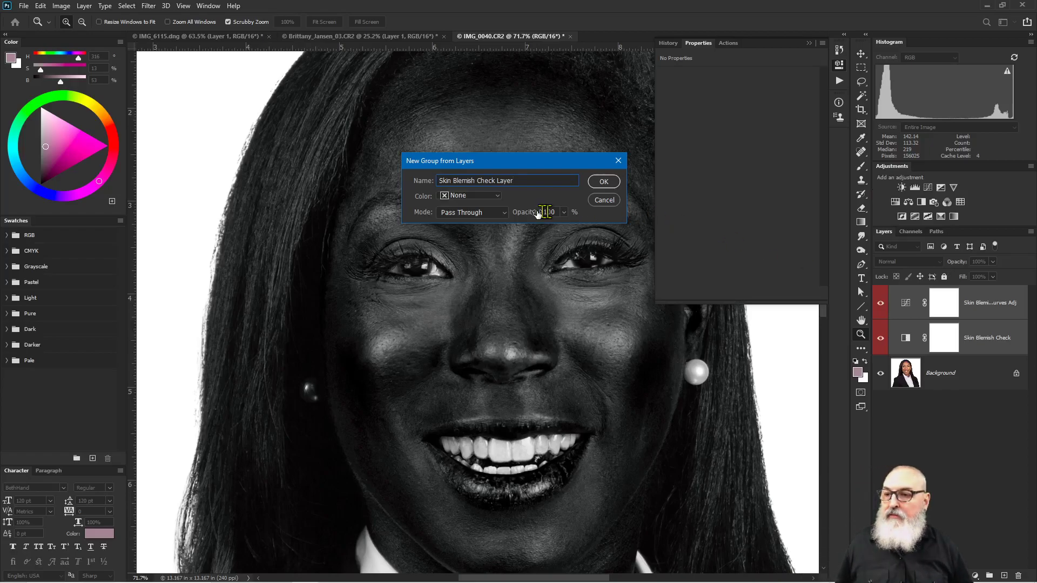
click(473, 196)
click(464, 225)
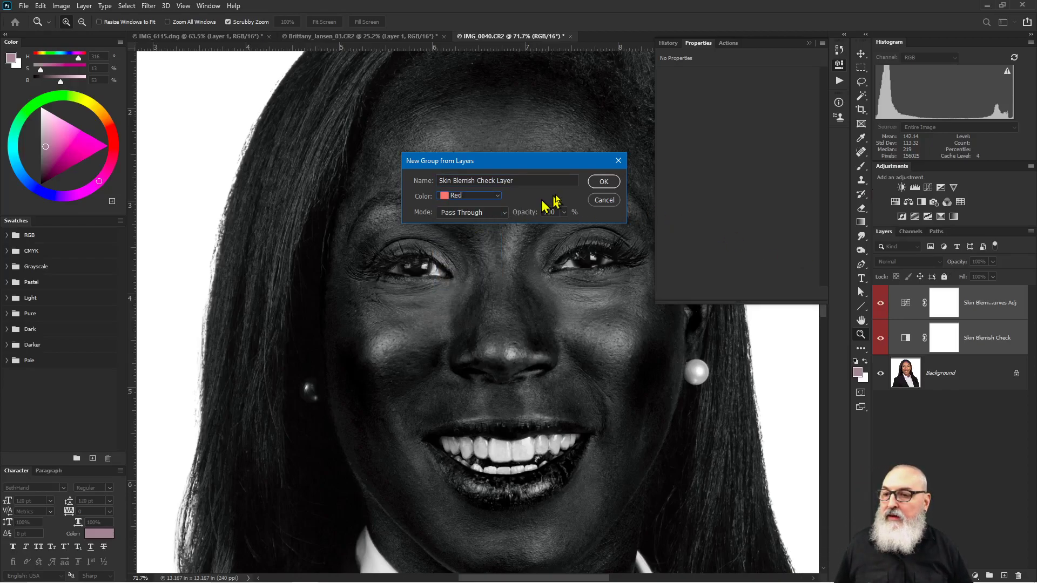
click(604, 182)
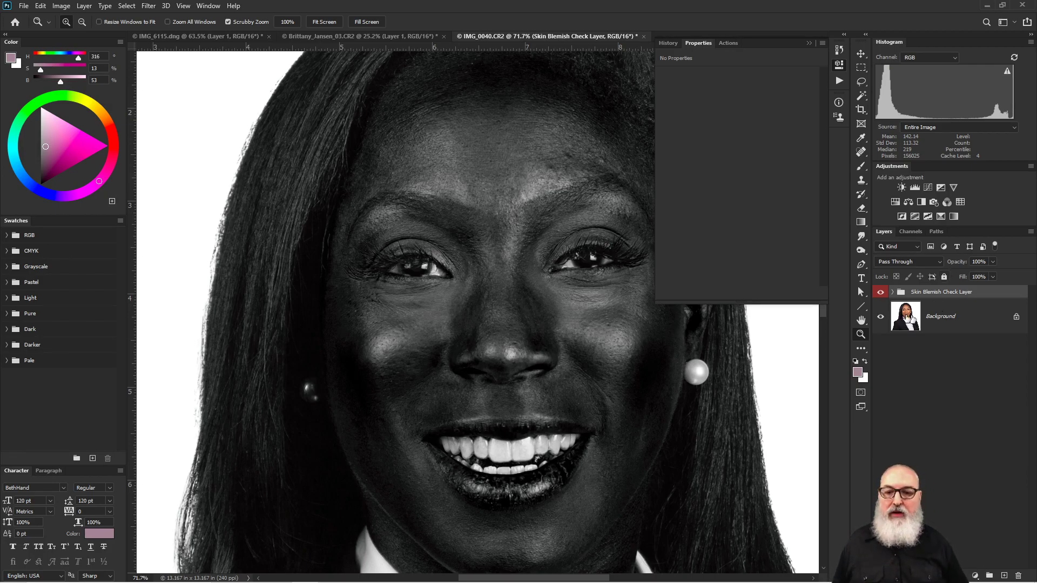
Compare the portrait with and without the Skin Blemish Check Layer group, and expand the group to inspect its curves adjustment.
click(881, 292)
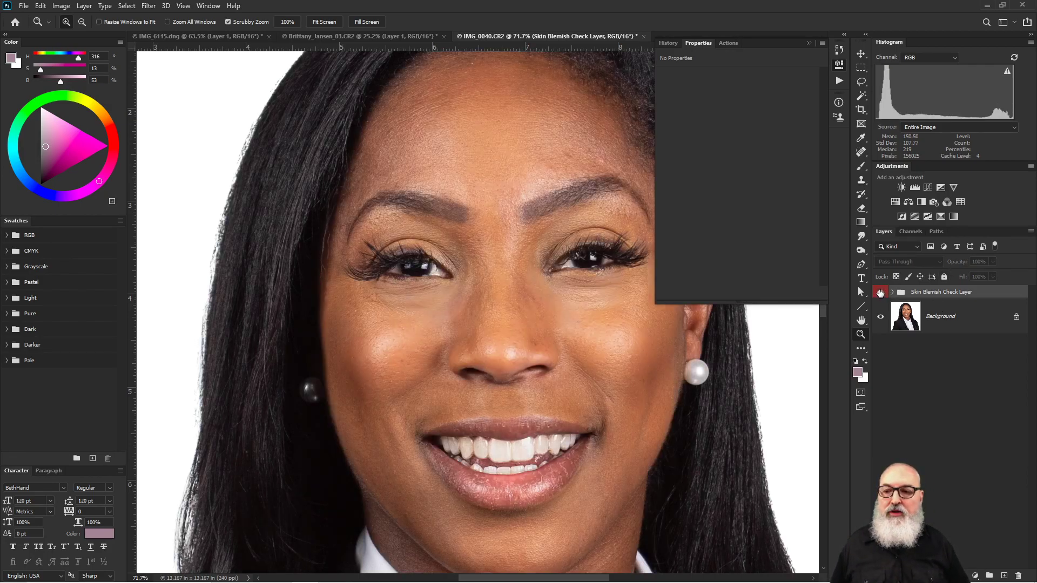
click(880, 292)
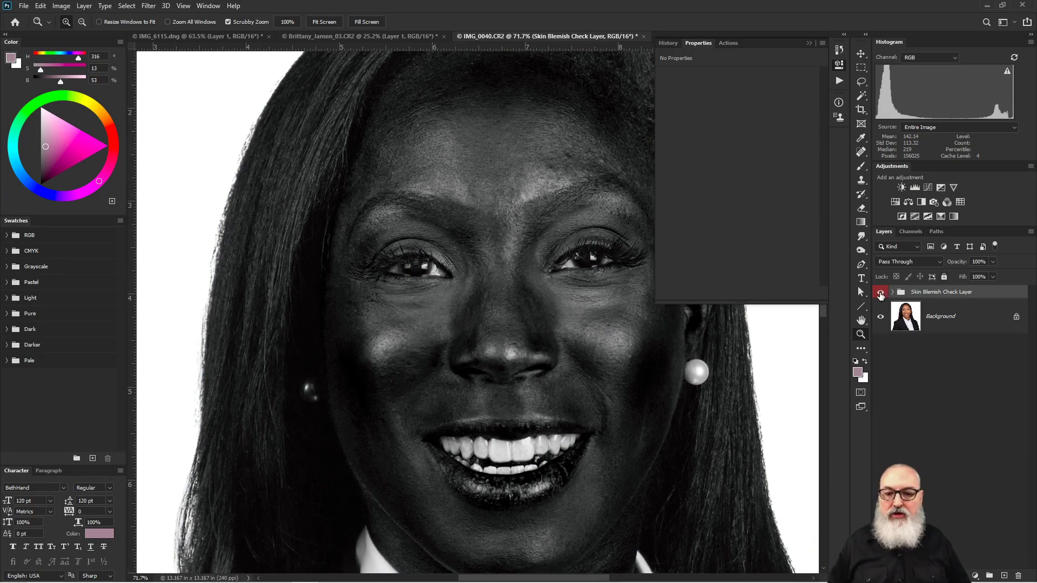
click(893, 292)
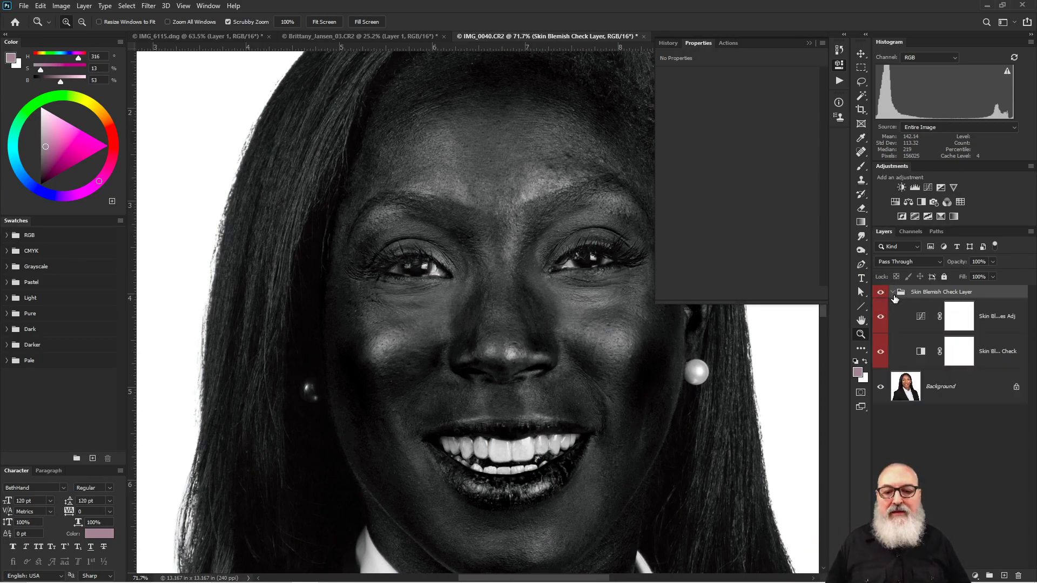
click(928, 322)
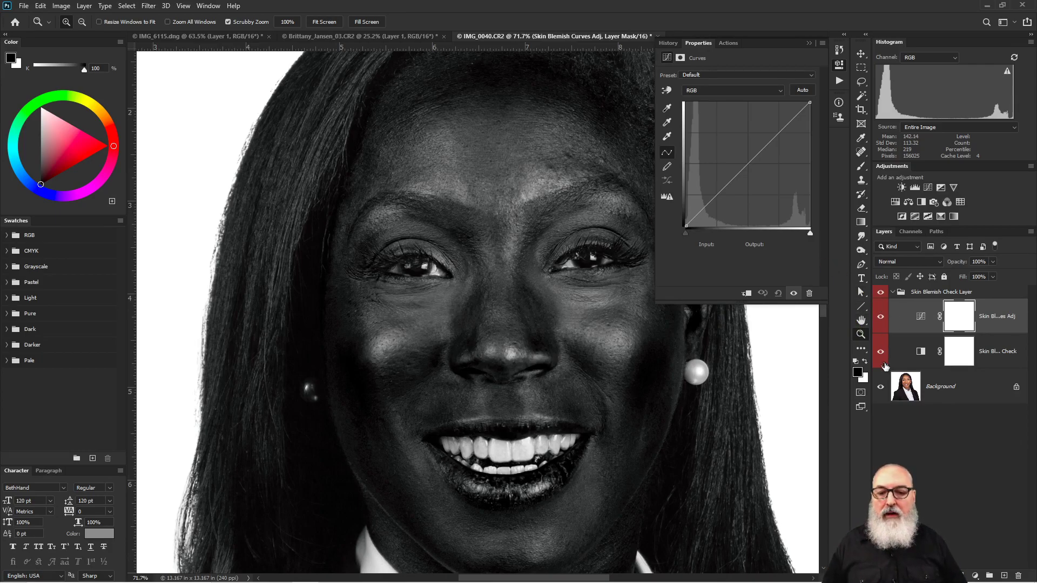
Set the Reds to -171 in the group's Black & White adjustment.
click(920, 352)
mouse_move(668, 120)
mouse_down()
mouse_move(718, 115)
mouse_move(687, 120)
mouse_up()
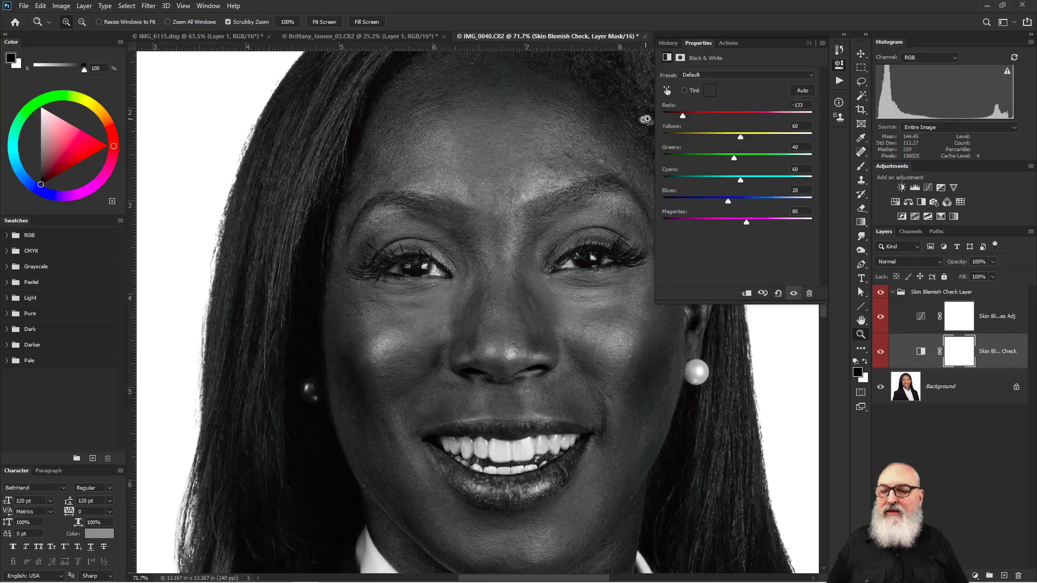
drag(683, 122, 679, 122)
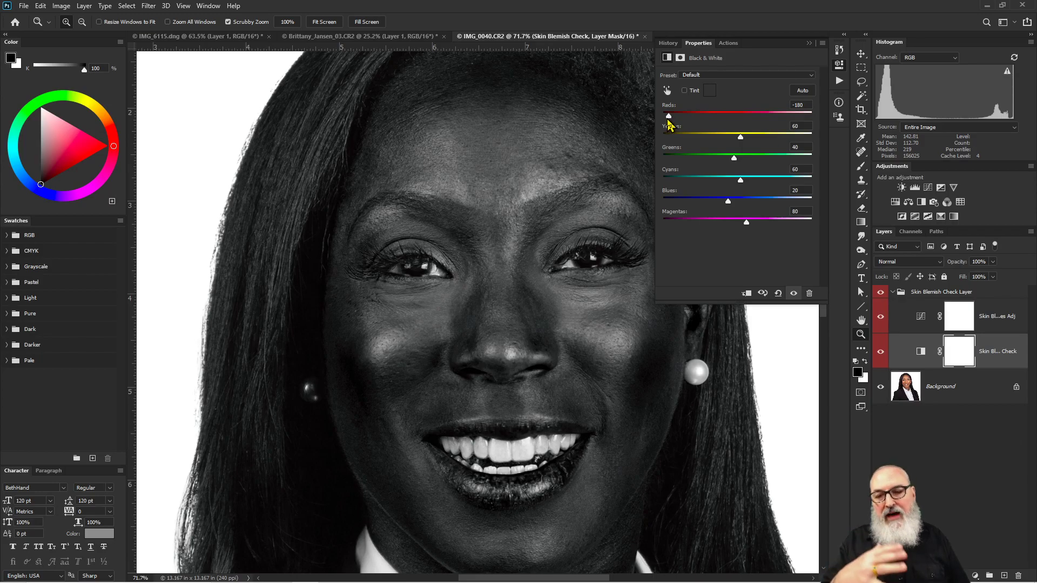
drag(674, 118, 676, 116)
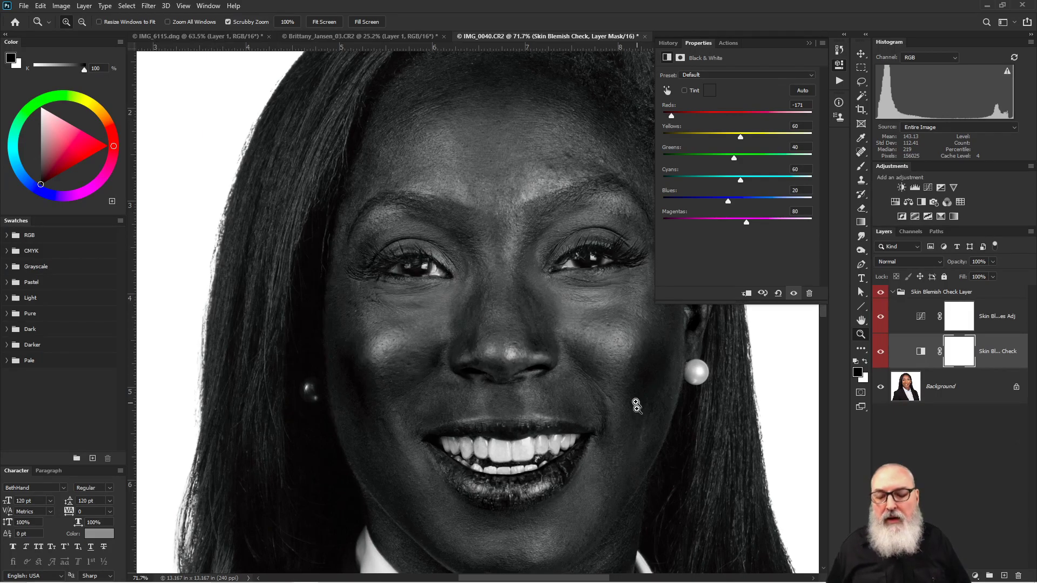
Pull the white point inward in the group's curves adjustment to brighten the check view.
click(920, 318)
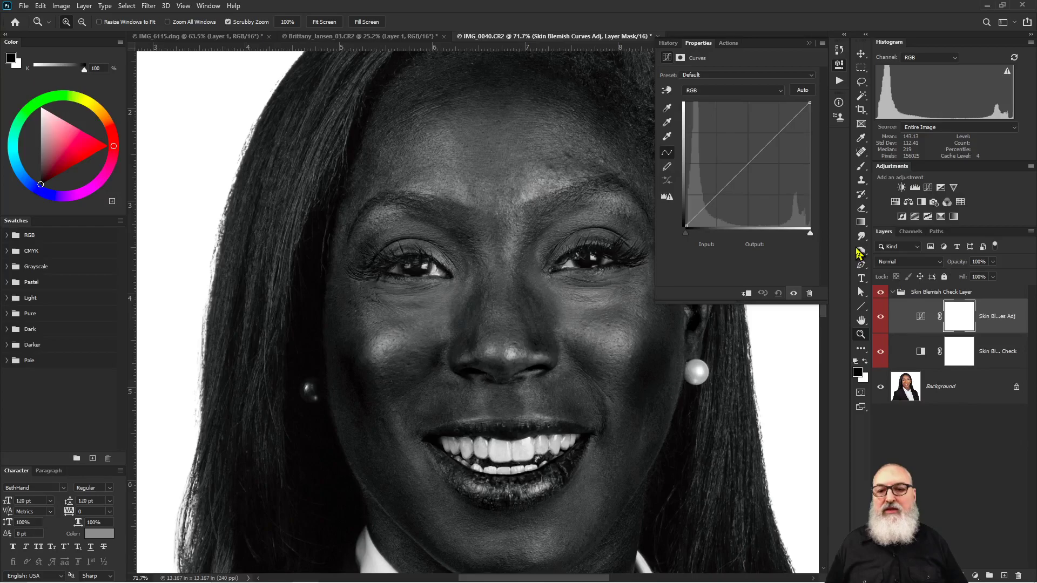
click(809, 234)
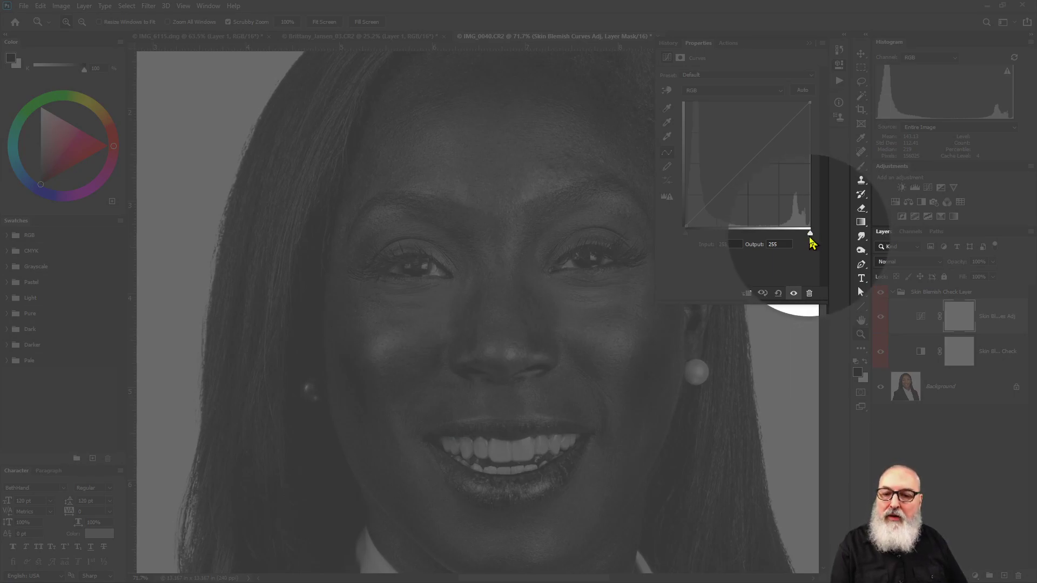
drag(811, 239, 766, 239)
Set Reds to -200 in the Black & White adjustment and the curves white point to input 126, comparing with the curves hidden.
click(918, 348)
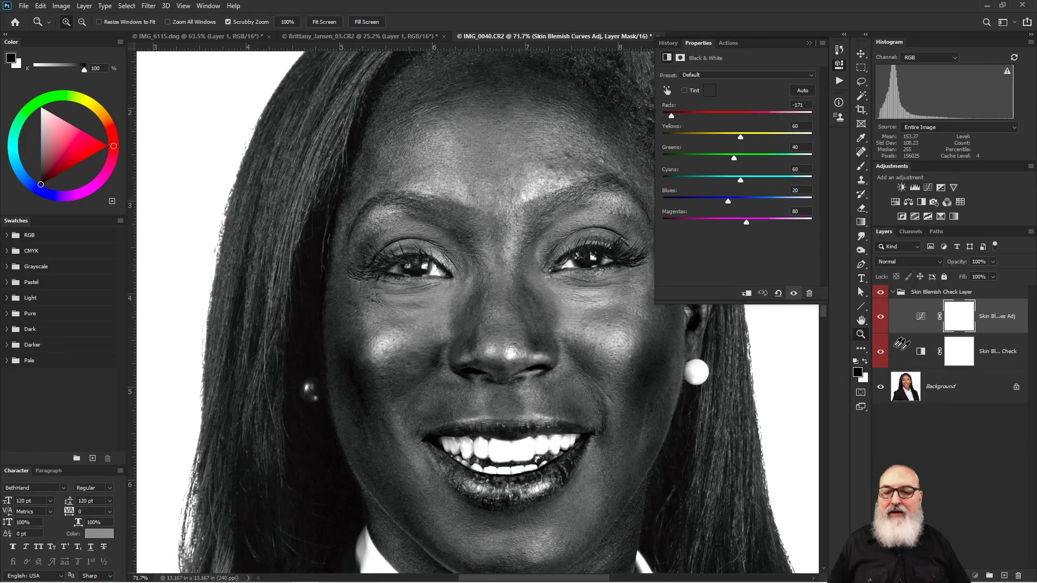
drag(659, 118, 656, 119)
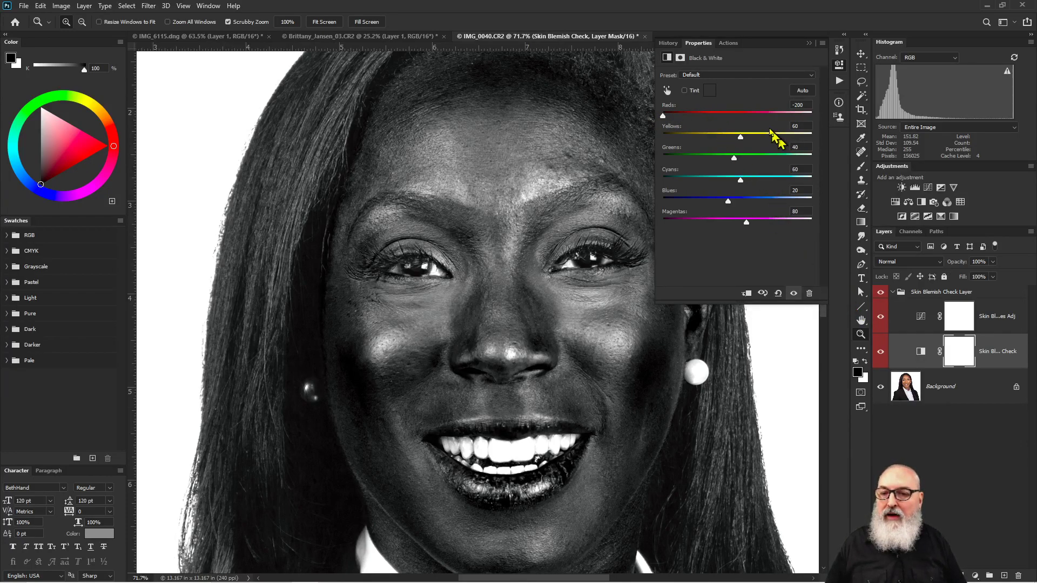
click(920, 318)
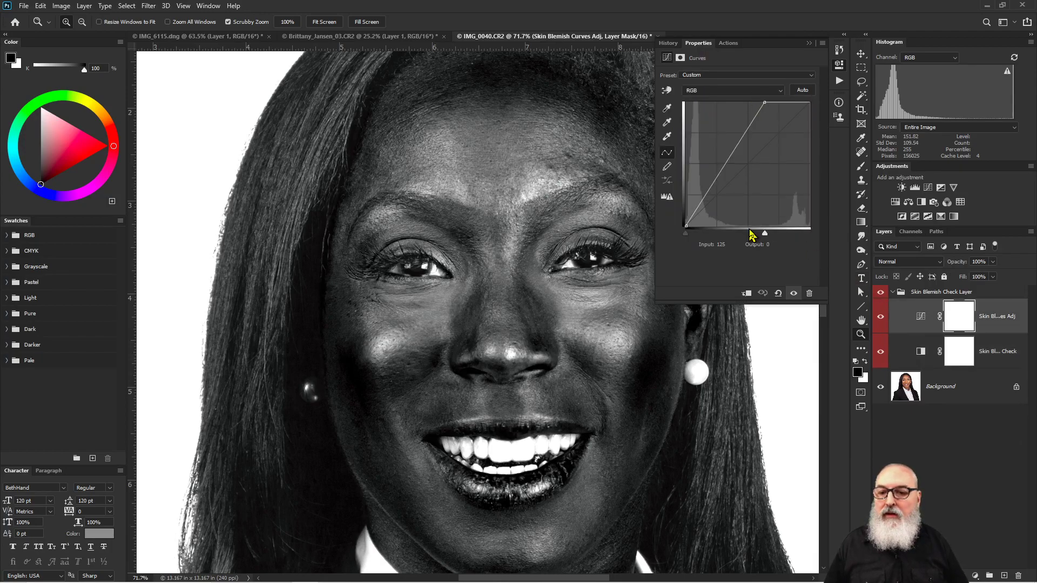
drag(765, 237, 748, 236)
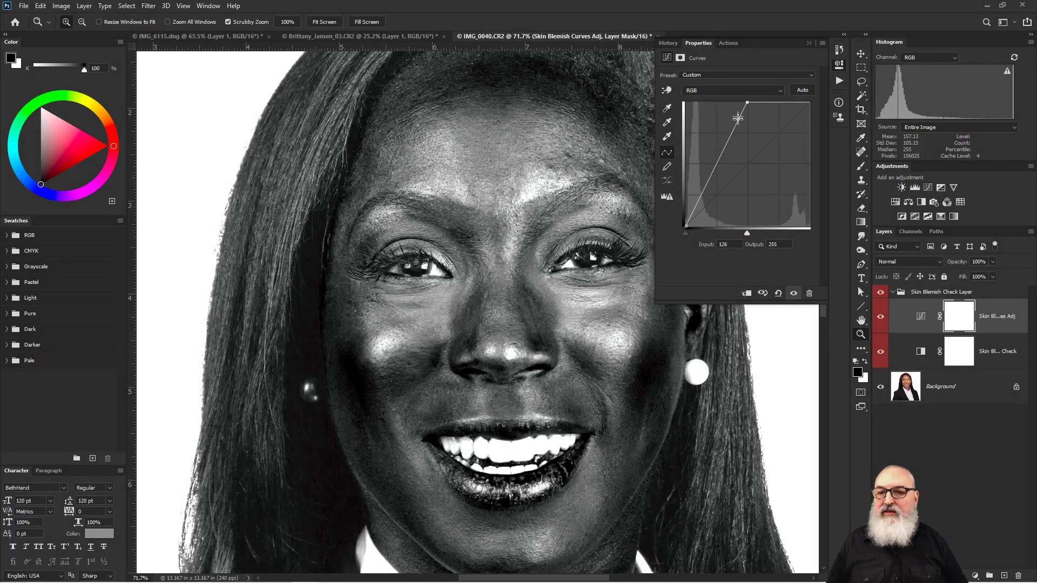
click(882, 319)
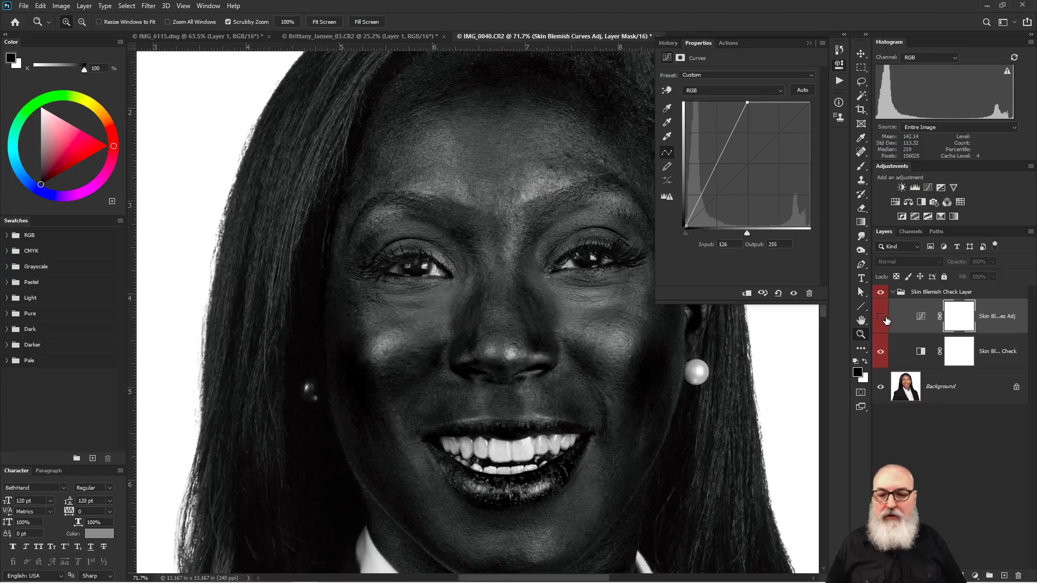
click(880, 319)
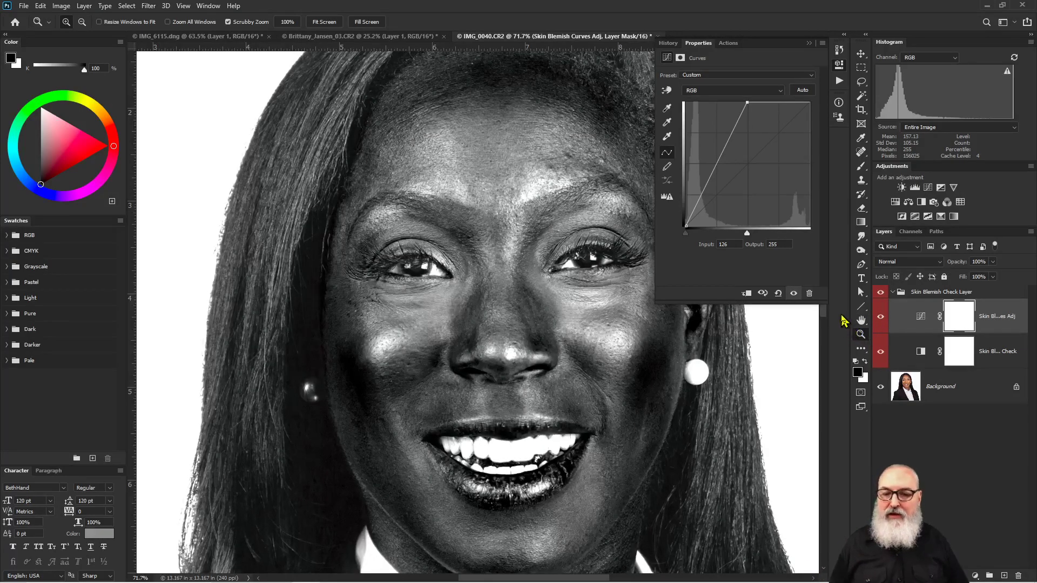
Add an empty layer directly above the Background and activate the Spot Healing Brush.
click(967, 390)
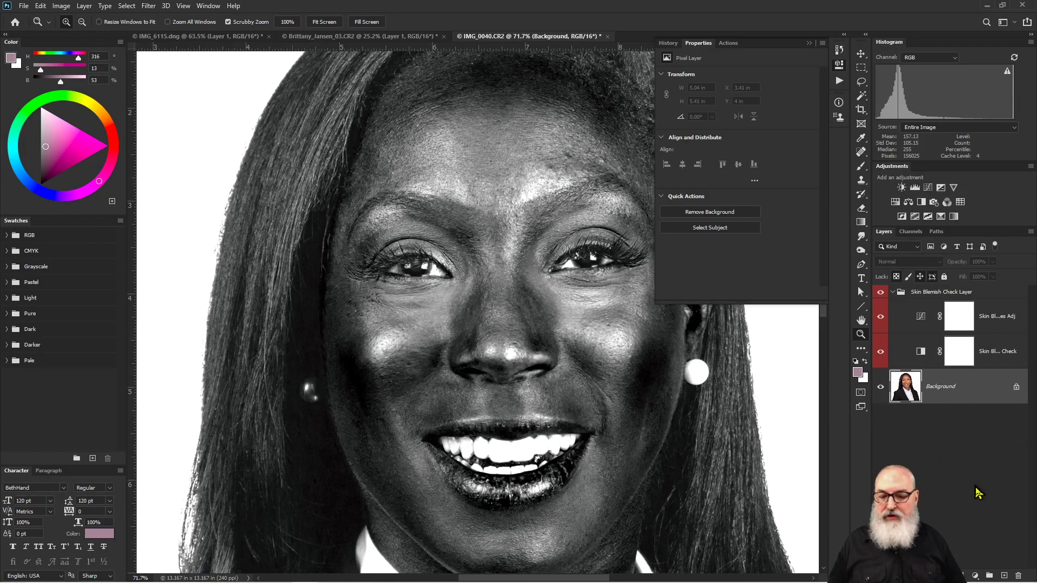
click(1004, 576)
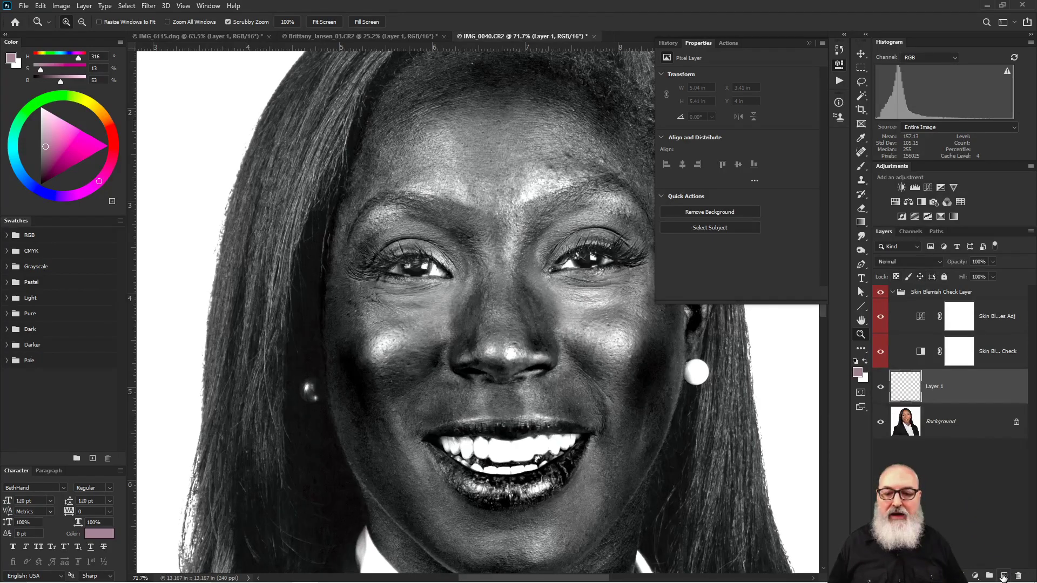
click(860, 154)
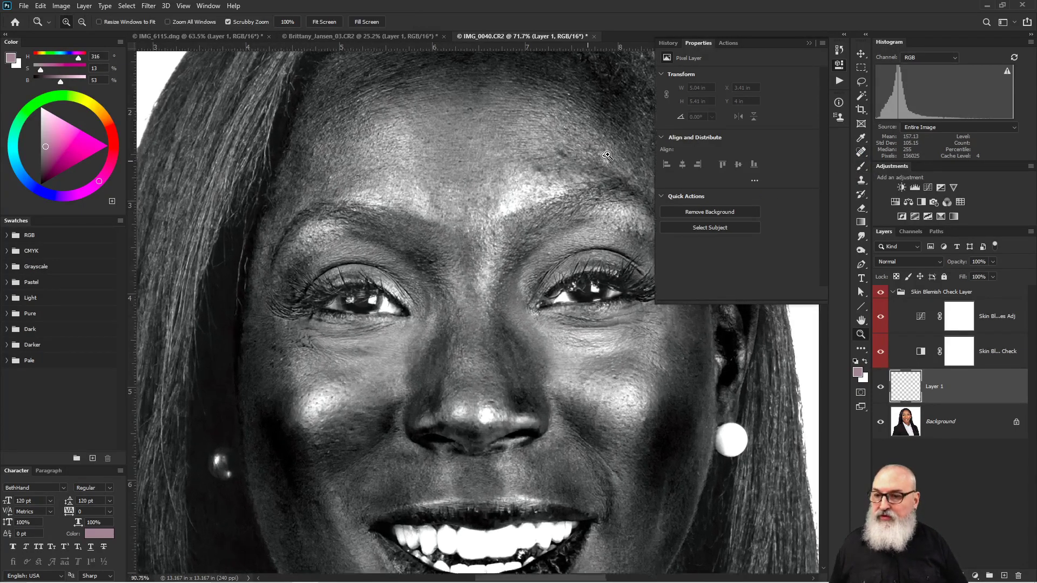
Heal the dark spots on the forehead above the right-hand eyebrow with the size 20 brush.
scroll(592, 160, up, 5)
drag(593, 142, 466, 229)
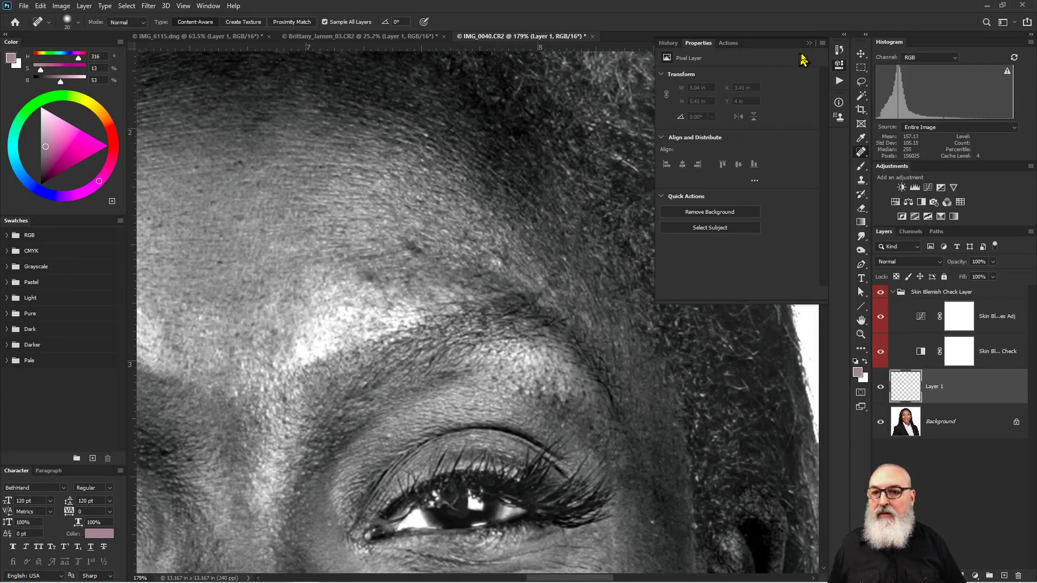
click(809, 44)
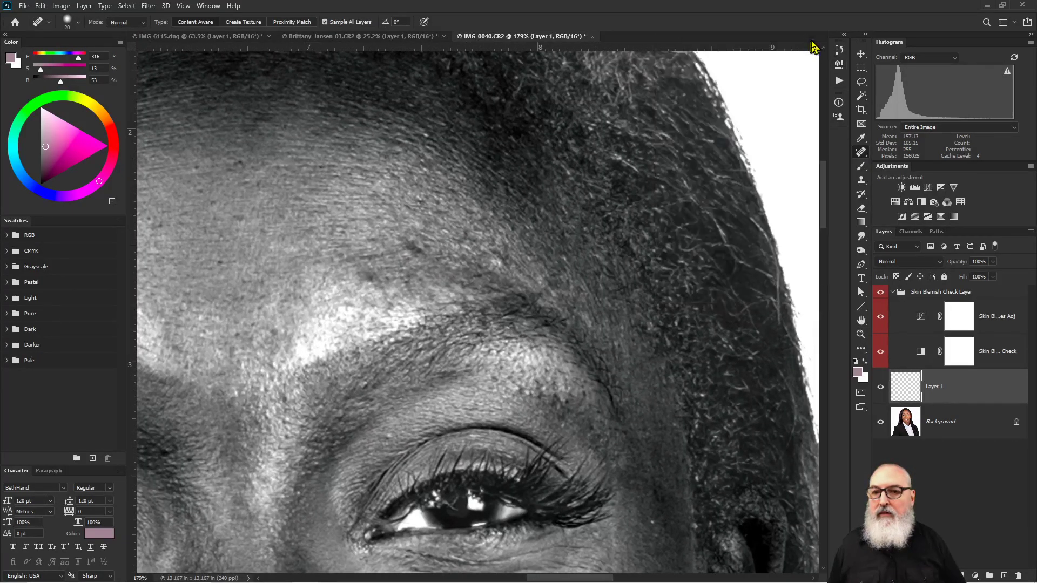
click(413, 250)
click(371, 279)
click(500, 258)
click(220, 236)
click(211, 202)
click(196, 185)
click(232, 164)
Heal the dark spots beside and below the outer corner of the left-hand eye.
mouse_move(309, 239)
mouse_down()
mouse_move(489, 224)
mouse_move(540, 259)
mouse_move(565, 363)
mouse_move(553, 364)
mouse_up()
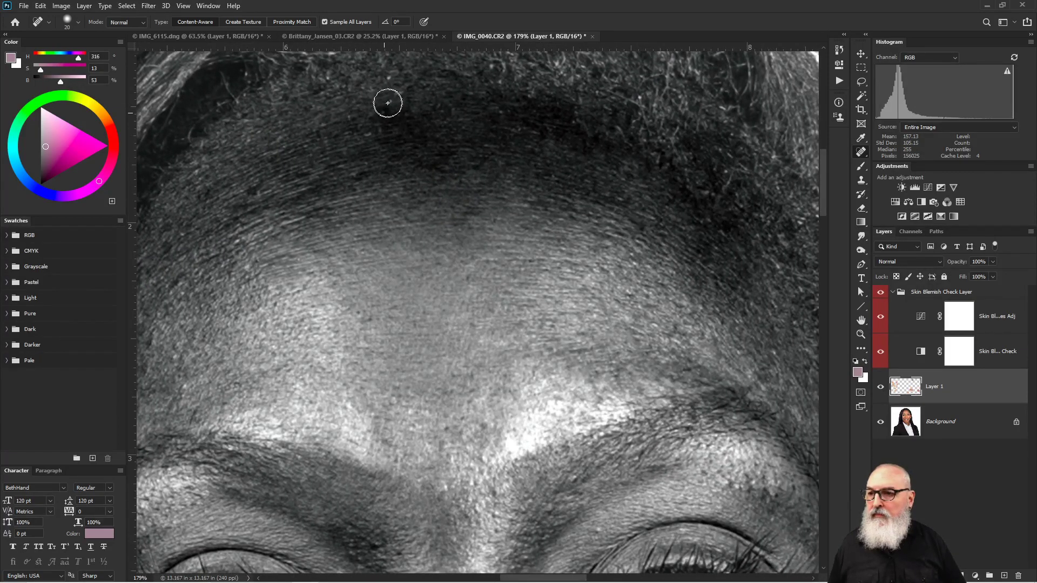
mouse_move(394, 162)
mouse_down()
mouse_move(536, 204)
mouse_move(655, 146)
mouse_move(741, 81)
mouse_up()
click(453, 257)
click(436, 263)
click(456, 271)
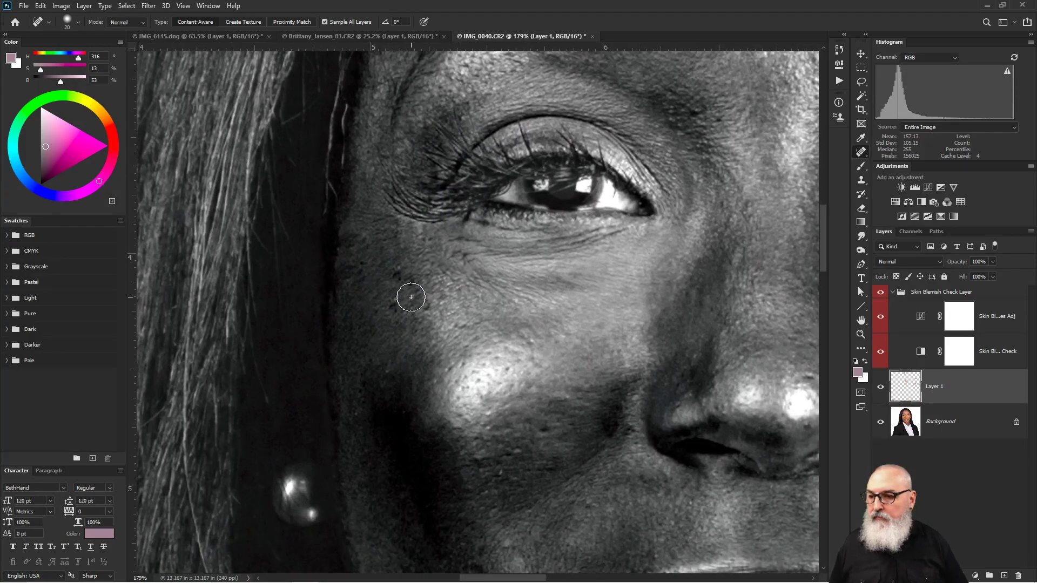
click(410, 277)
click(398, 269)
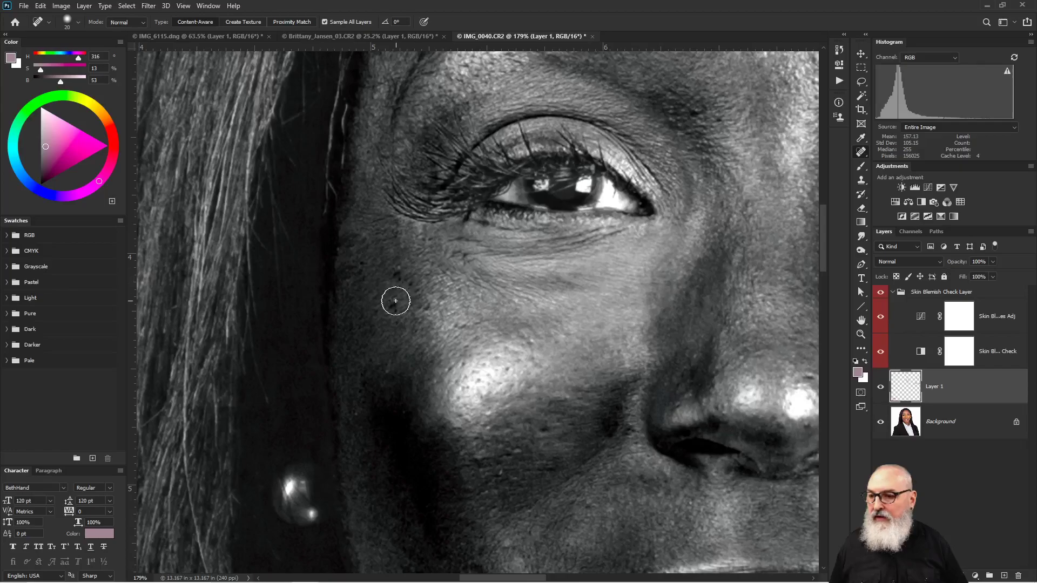
click(424, 307)
Heal the small dark spots across the left-hand cheek, reducing the healing brush size to 15 partway through.
mouse_move(583, 339)
mouse_down()
mouse_move(557, 340)
mouse_move(483, 289)
mouse_move(448, 290)
mouse_up()
click(373, 323)
click(364, 313)
click(364, 324)
click(353, 320)
click(358, 328)
click(343, 323)
key(bracketleft)
click(343, 293)
click(327, 313)
click(329, 315)
click(319, 319)
click(341, 329)
click(365, 321)
Heal the blemishes on the tip of the nose.
drag(591, 370, 368, 289)
click(474, 310)
click(474, 267)
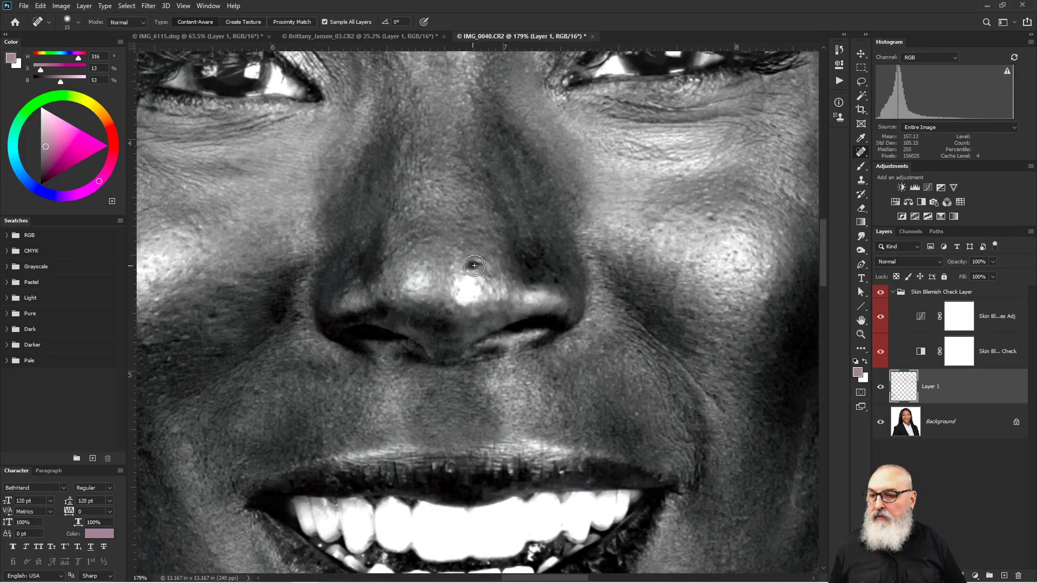
Heal the blemishes on the upper part of the right-hand cheek below the eye.
drag(601, 283, 402, 316)
click(505, 250)
click(575, 207)
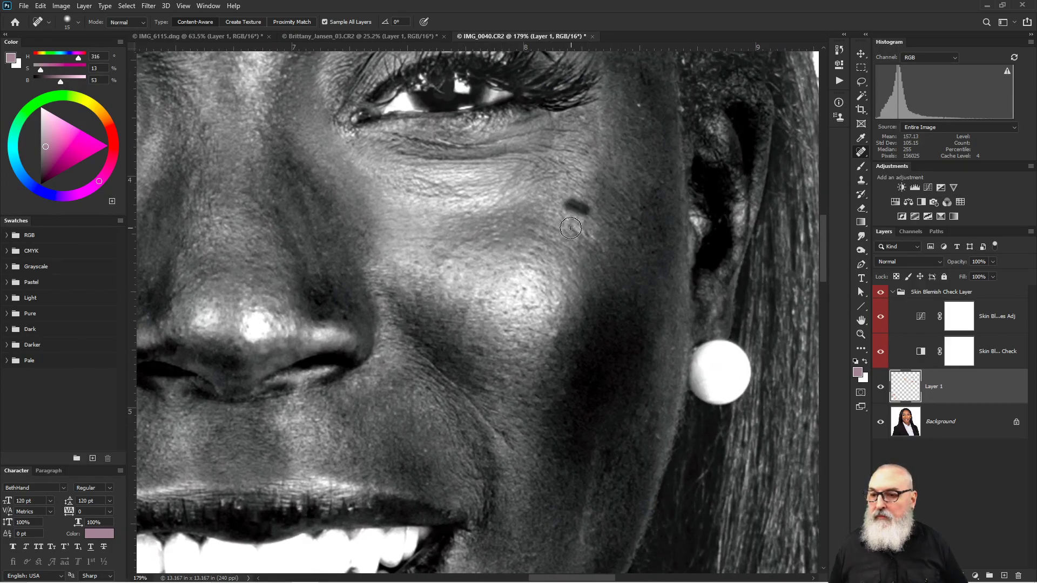
click(591, 230)
Heal the dark spots between the eyebrow and upper eyelid of the right-hand eye, from the outer end to the inner corner.
drag(565, 216, 473, 321)
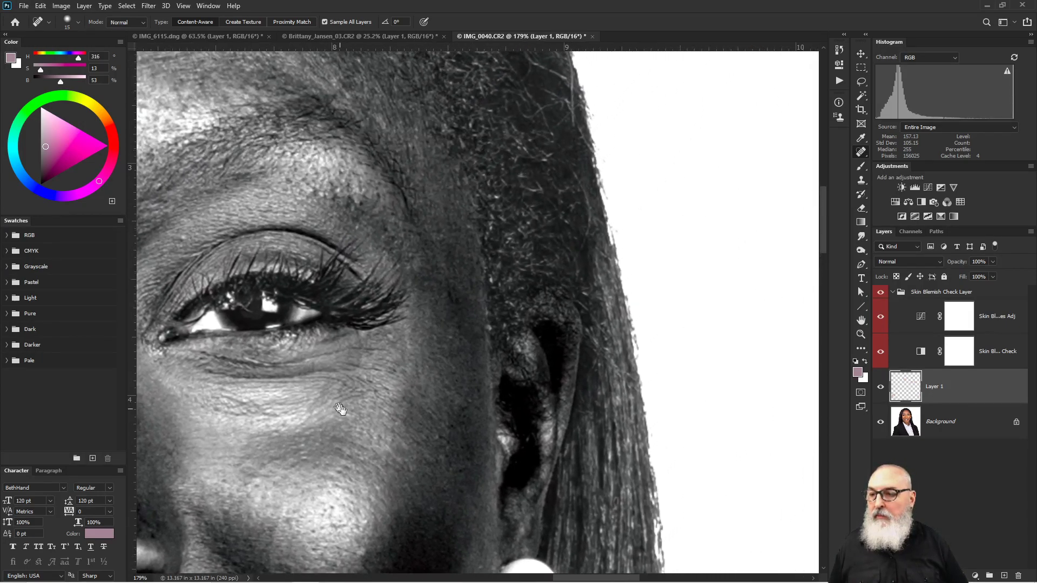
drag(340, 402, 621, 392)
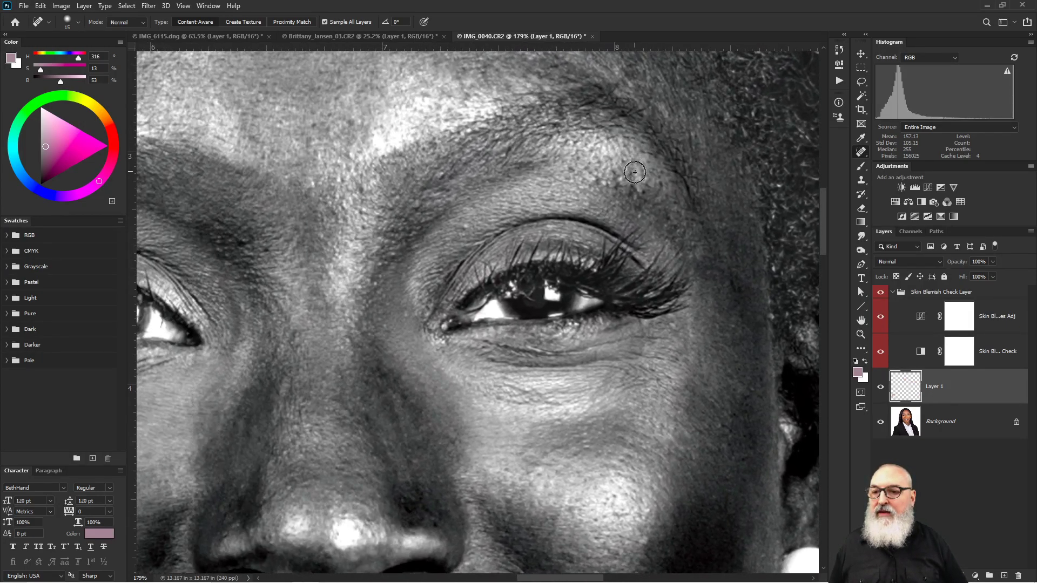
click(609, 178)
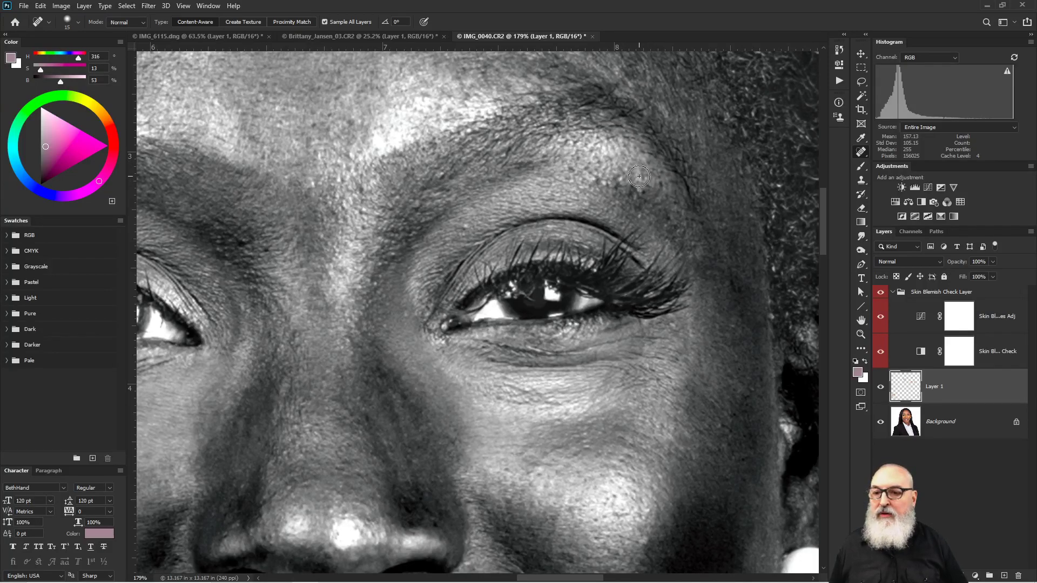
click(628, 182)
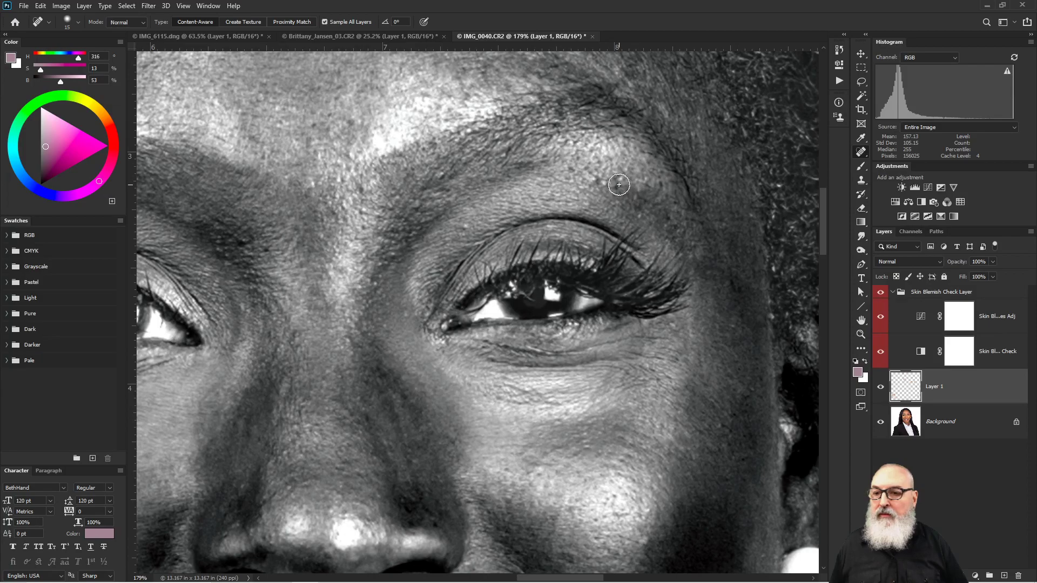
click(614, 184)
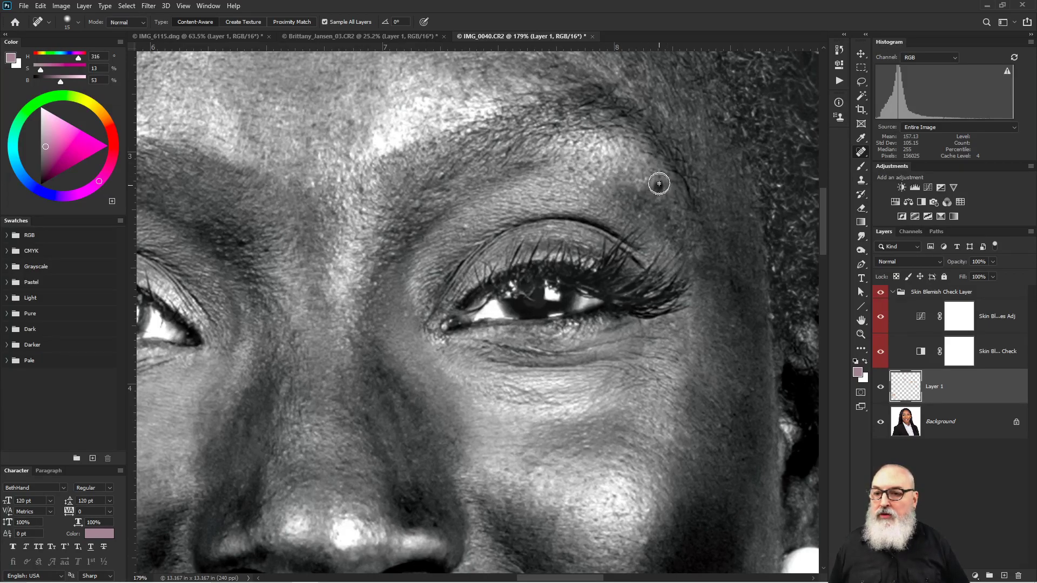
click(641, 199)
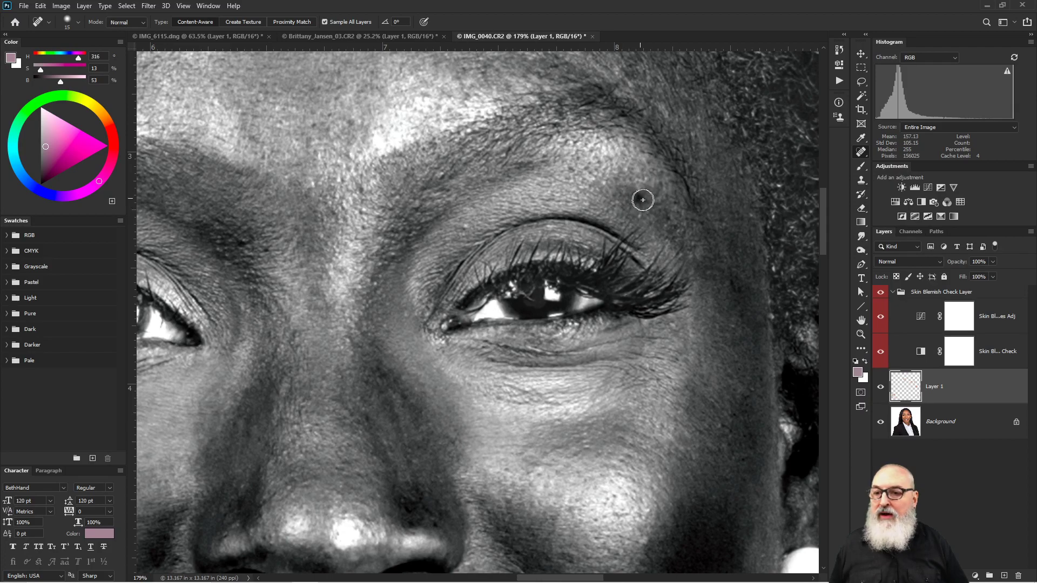
click(672, 205)
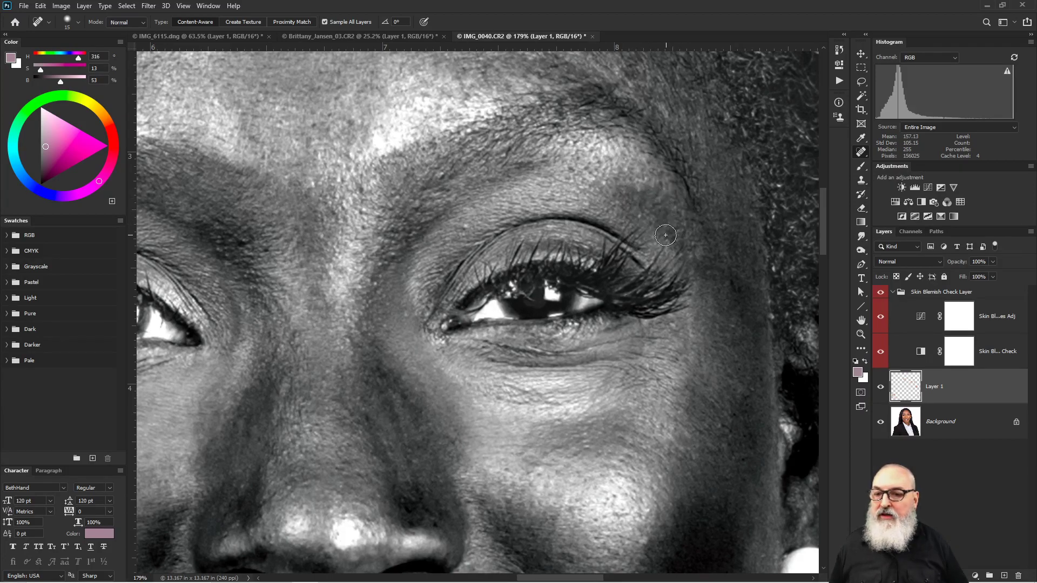
click(570, 170)
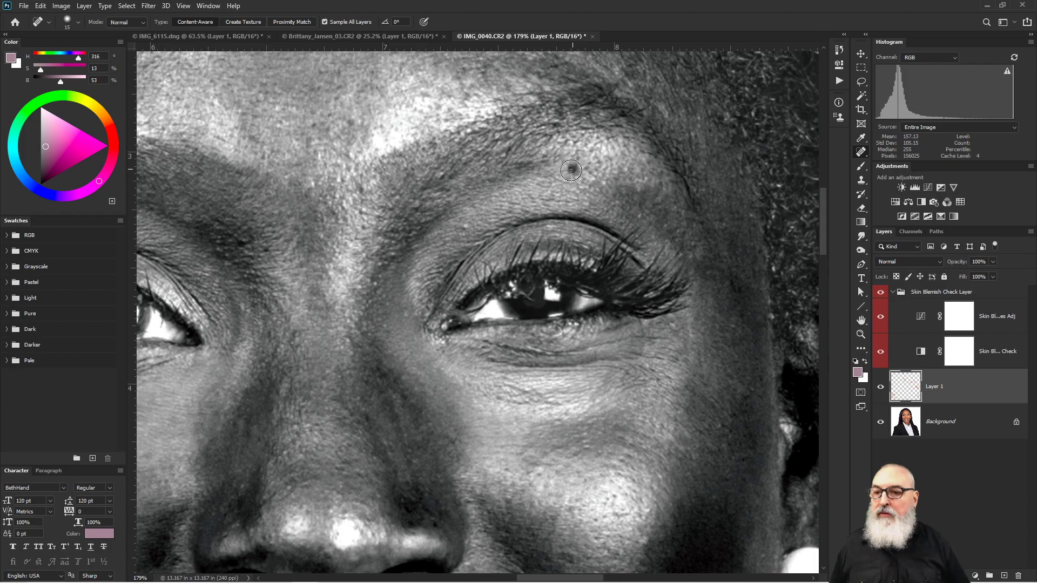
click(583, 157)
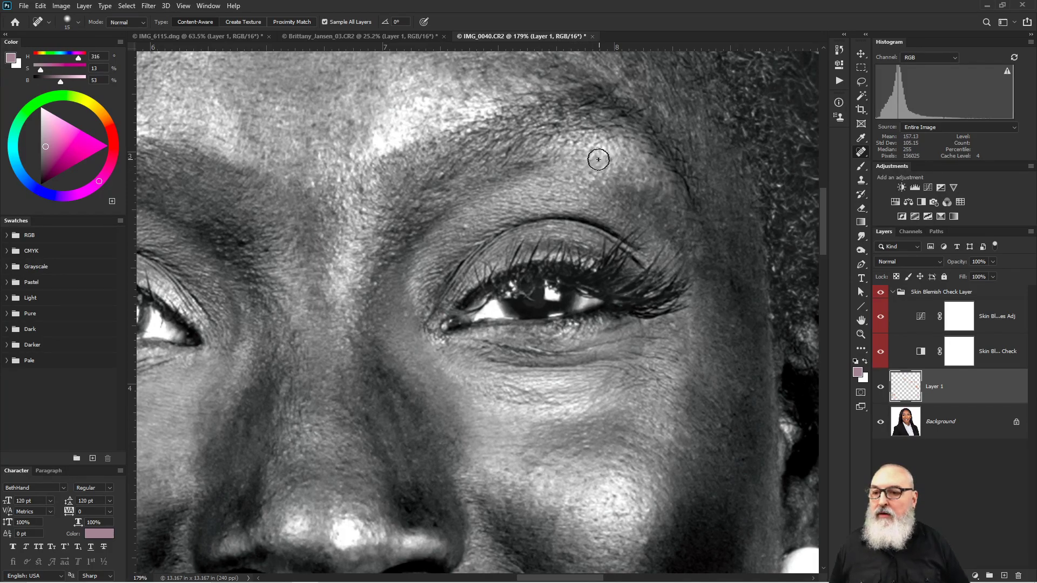
click(589, 173)
mouse_move(460, 242)
mouse_down()
mouse_move(517, 214)
mouse_move(692, 171)
mouse_up()
click(697, 159)
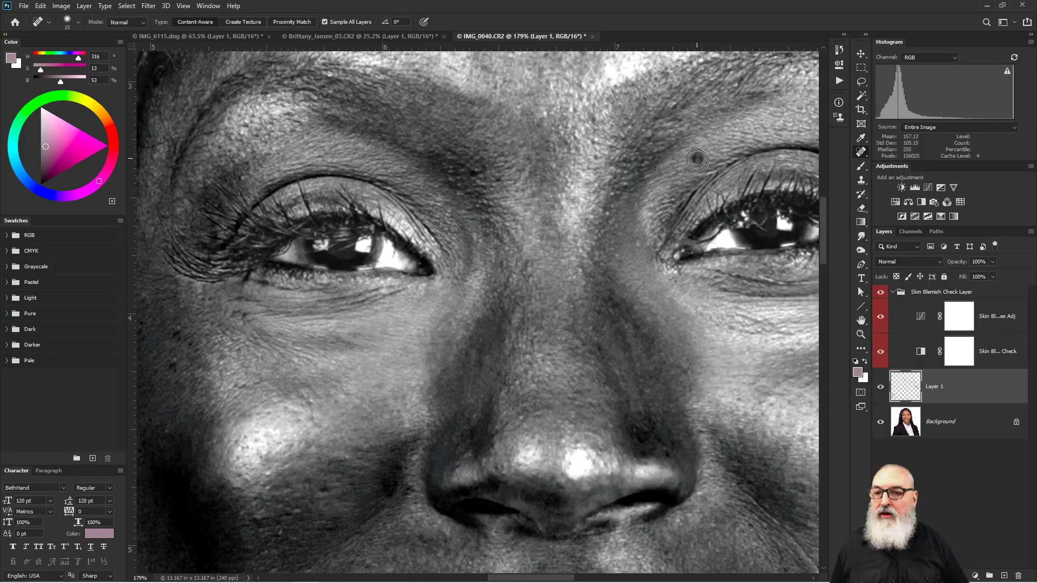
Heal the small spots on the skin between the eyebrows, above the bridge of the nose.
drag(594, 189, 564, 270)
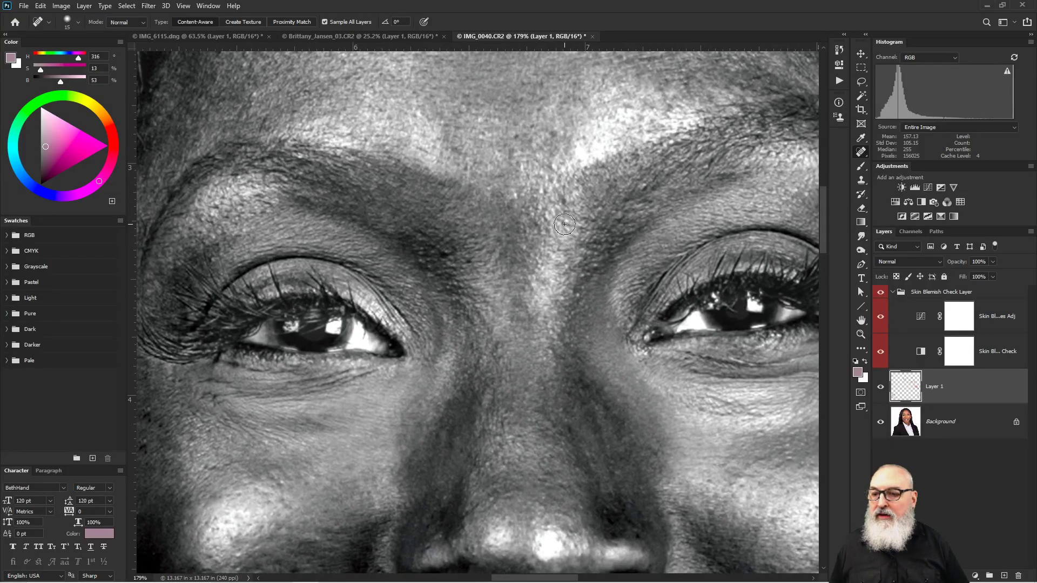
click(557, 204)
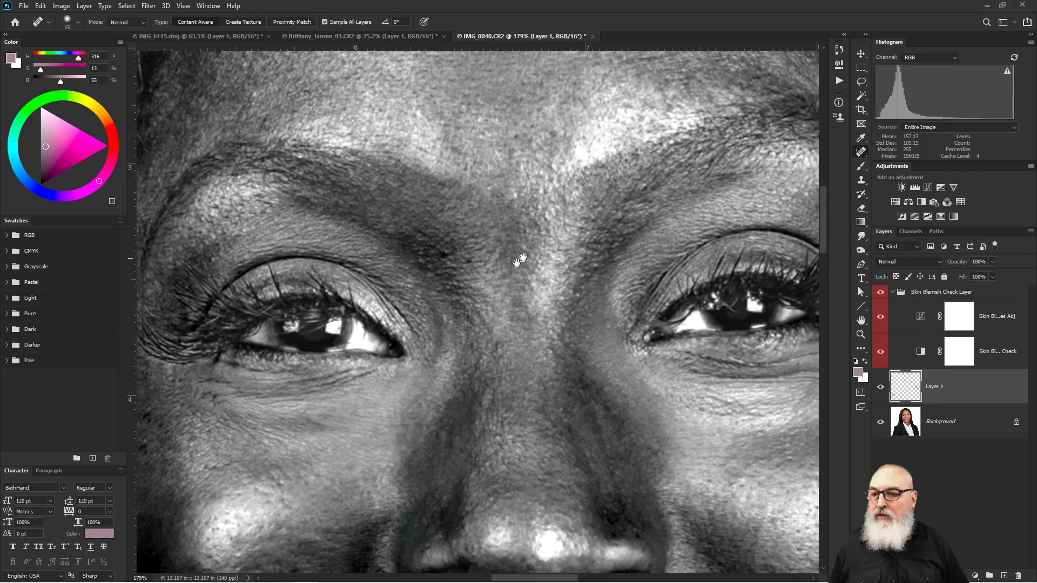
click(563, 189)
Heal the dark spots between the eyebrow and upper eyelid of the left-hand eye, near its outer end.
drag(468, 280, 642, 298)
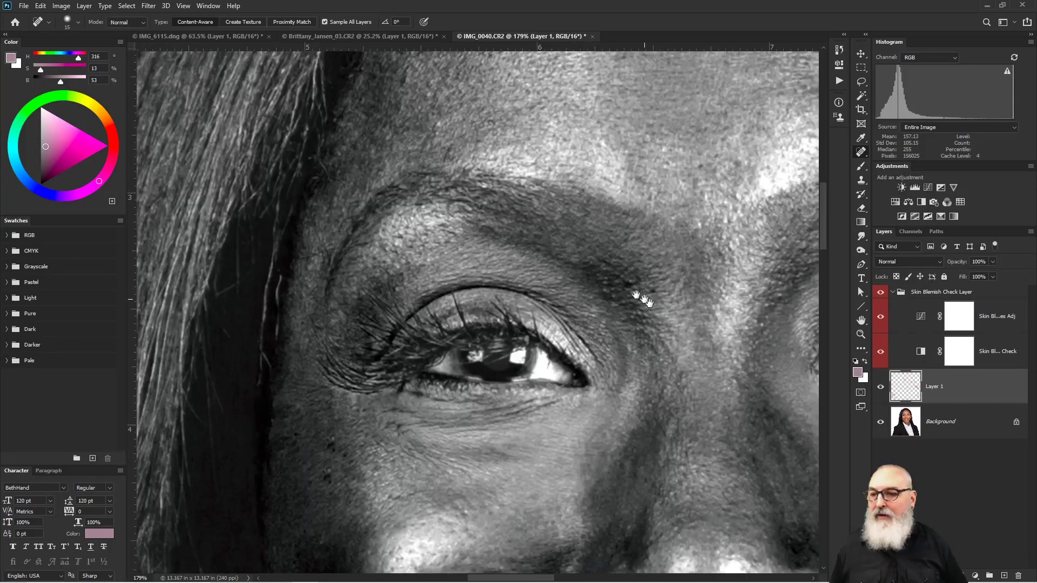
click(435, 231)
click(397, 232)
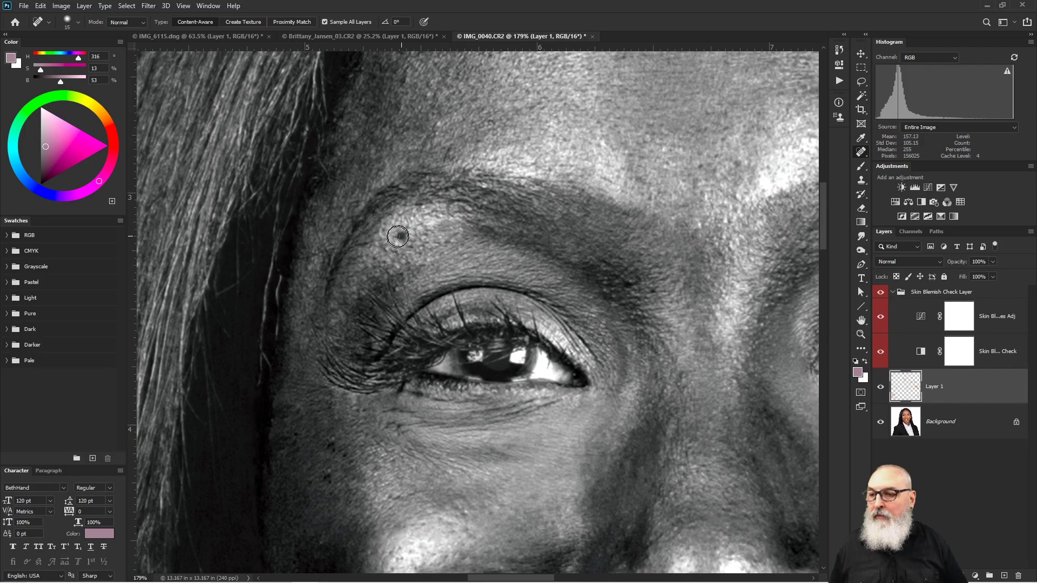
click(416, 233)
click(412, 245)
click(429, 241)
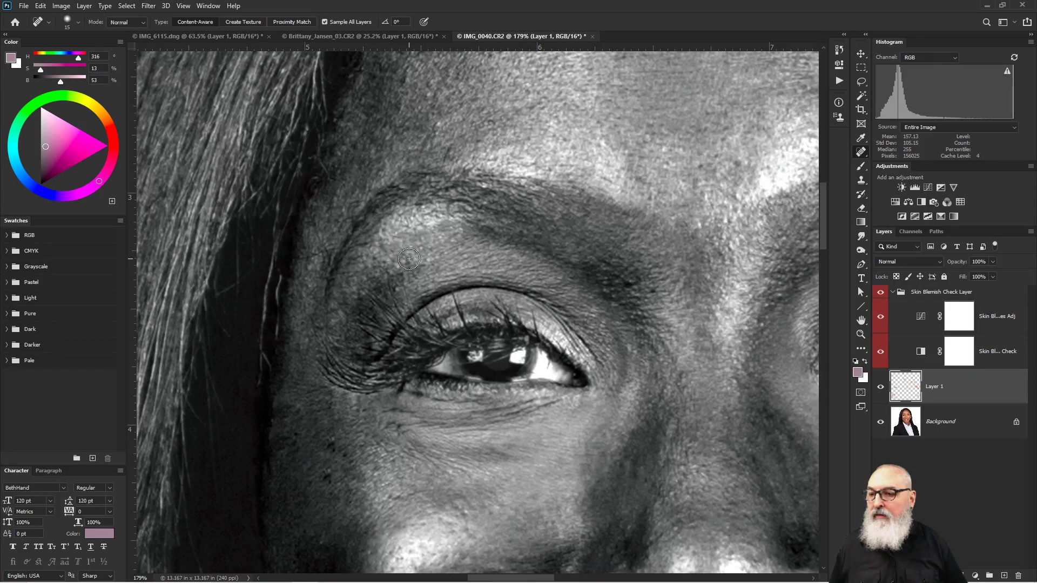
drag(377, 260, 385, 264)
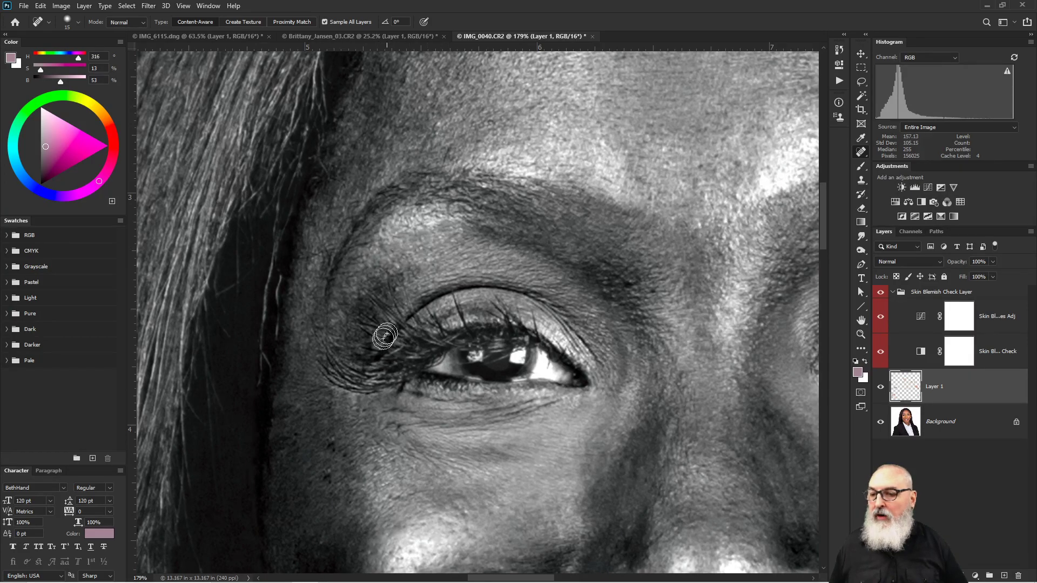
Hide and collapse the Skin Blemish Check Layer group to see the retouched face in colour at 100%.
drag(613, 362, 562, 104)
drag(522, 140, 537, 26)
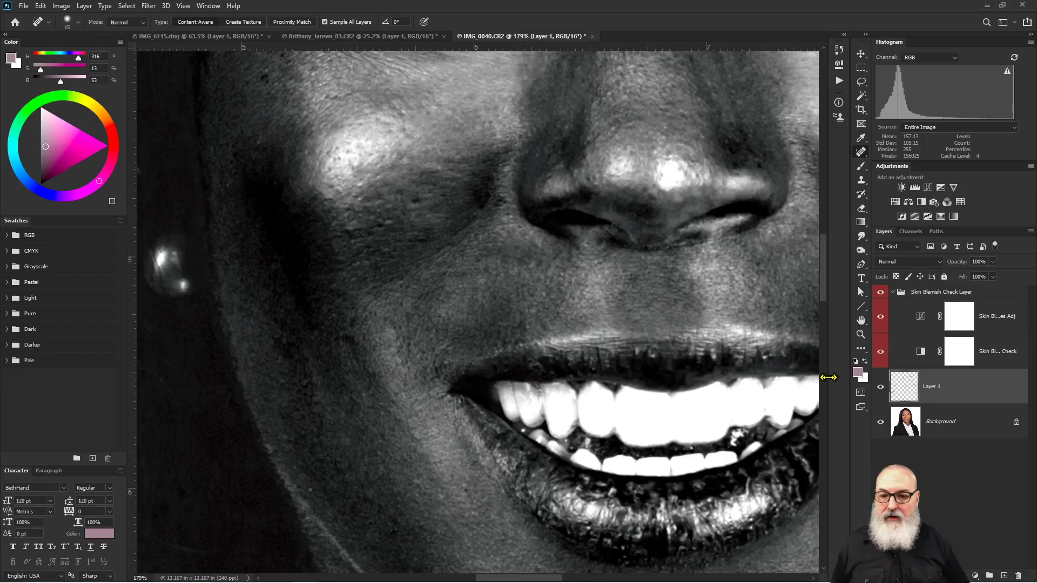
drag(628, 237, 404, 435)
key(ctrl+1)
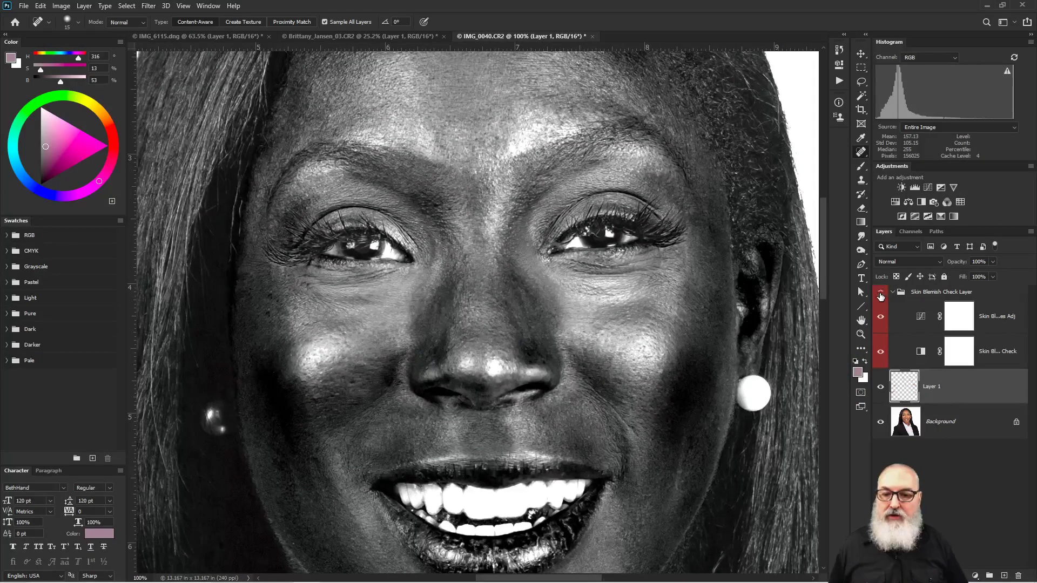
click(880, 295)
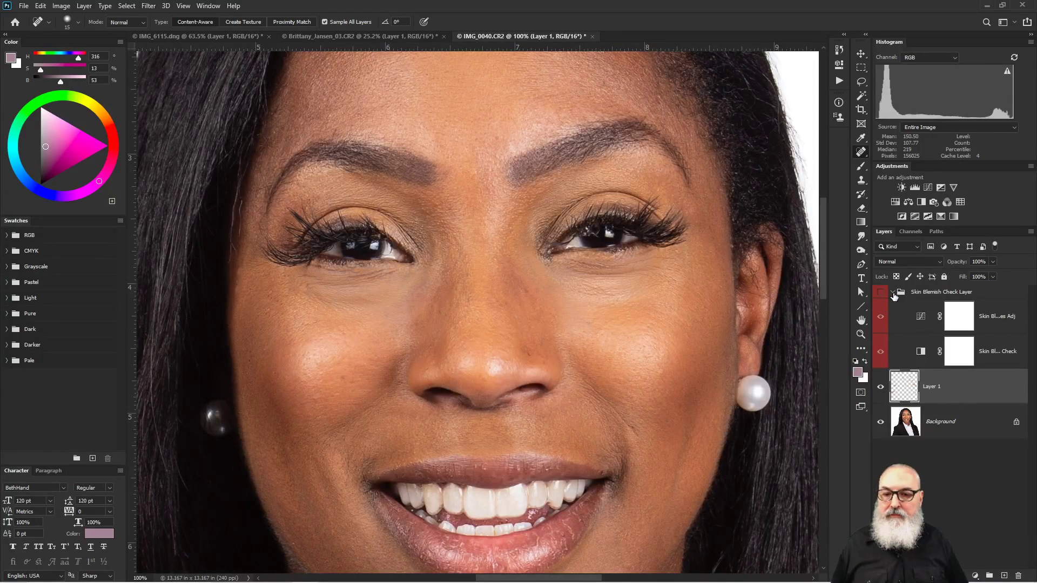
click(891, 292)
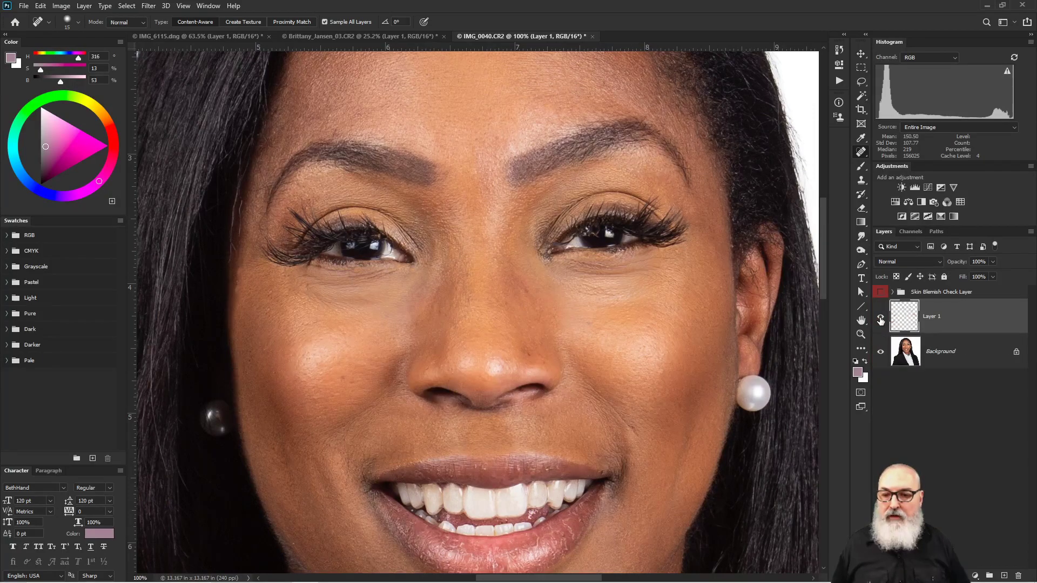
Toggle the visibility of Layer 1 repeatedly to compare the face before and after healing, leaving the layer visible.
click(880, 319)
click(880, 320)
click(880, 320)
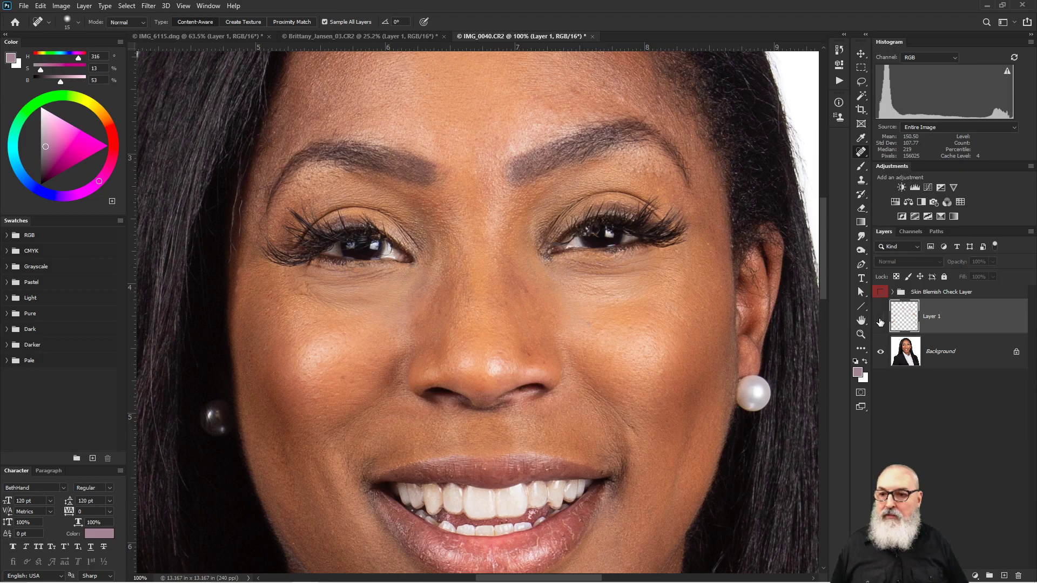
click(881, 321)
click(881, 320)
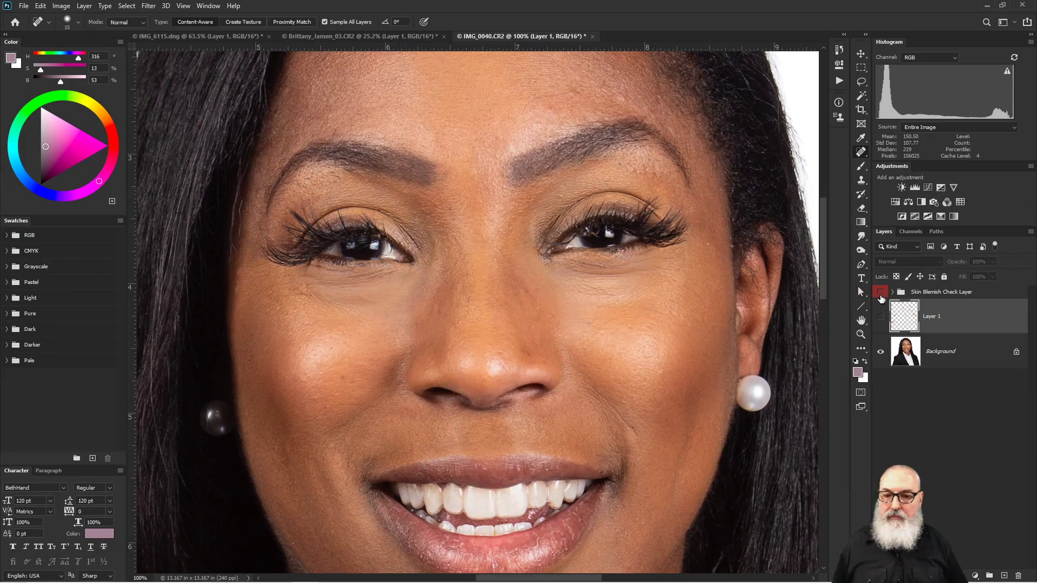
click(881, 320)
click(881, 320)
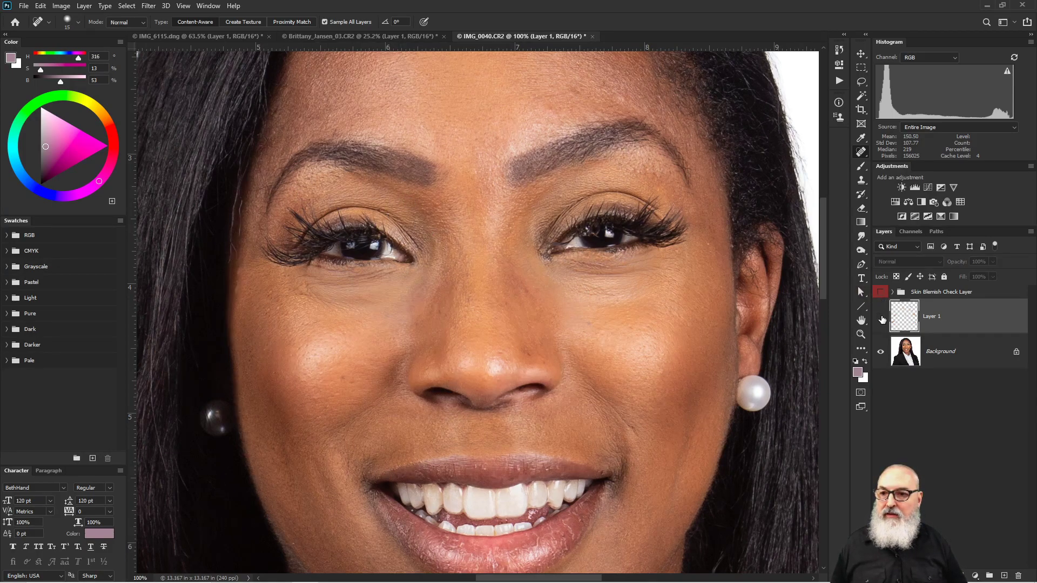
click(880, 320)
click(881, 321)
click(881, 320)
click(881, 320)
click(881, 320)
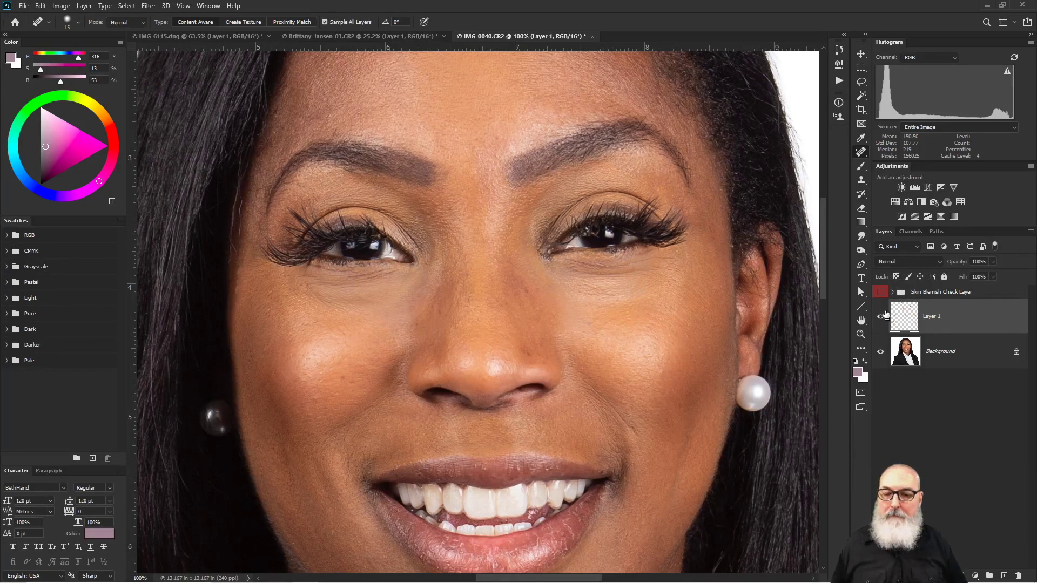
Compare the whole portrait with the Skin Blemish Check Layer group shown and hidden.
click(880, 292)
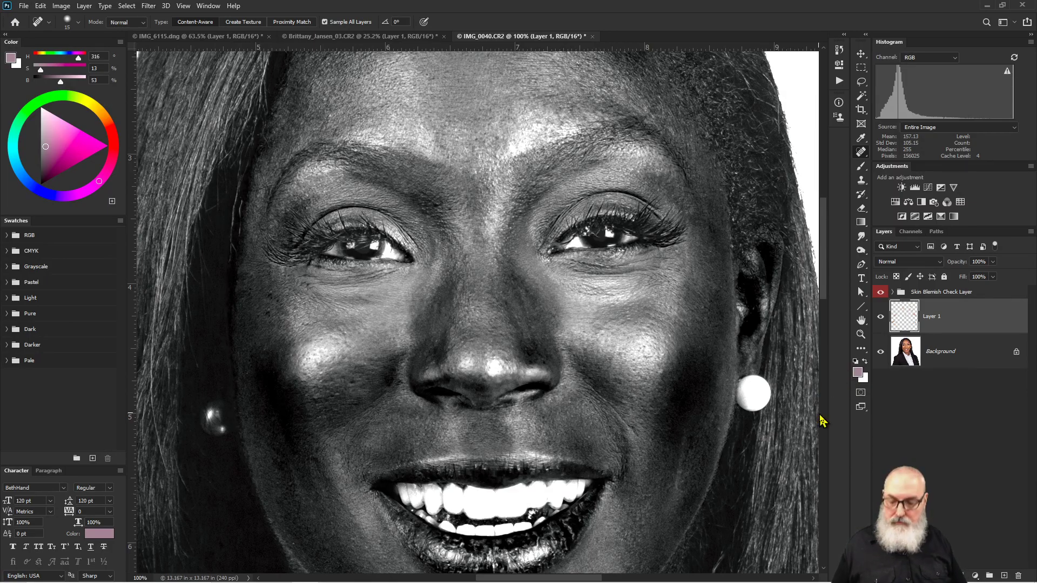
key(ctrl+0)
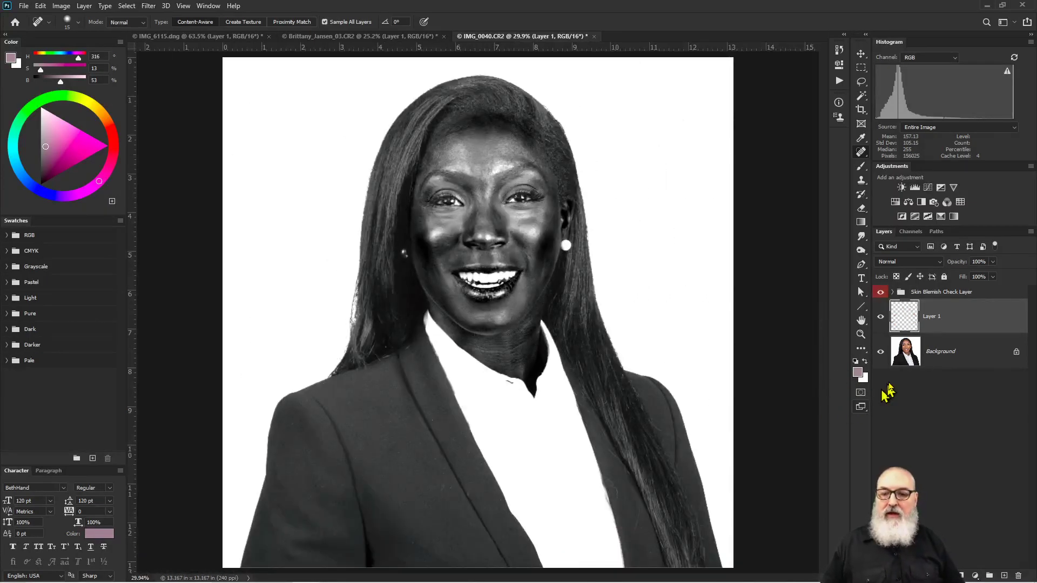
click(880, 292)
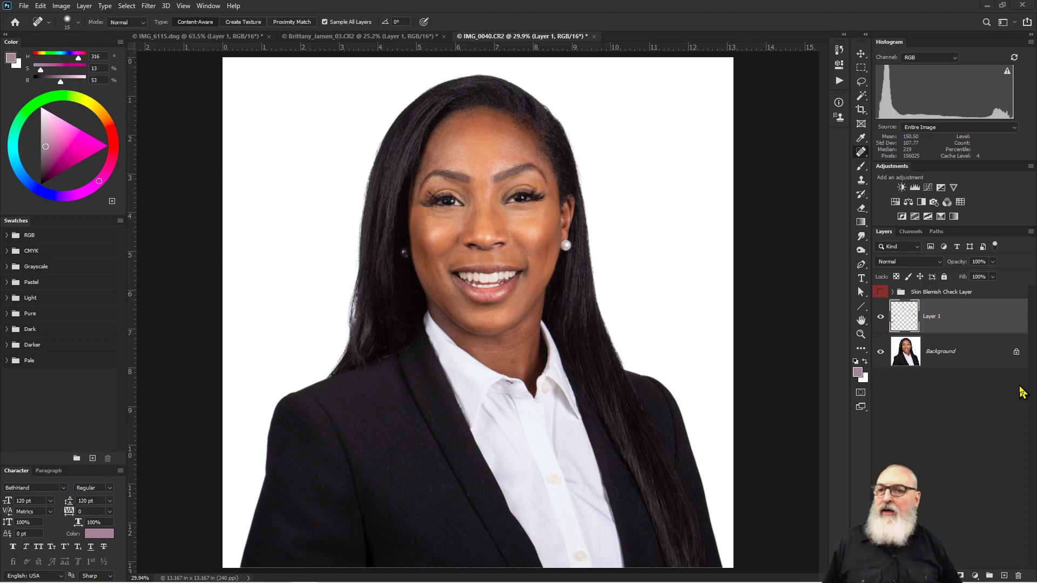
key(super)
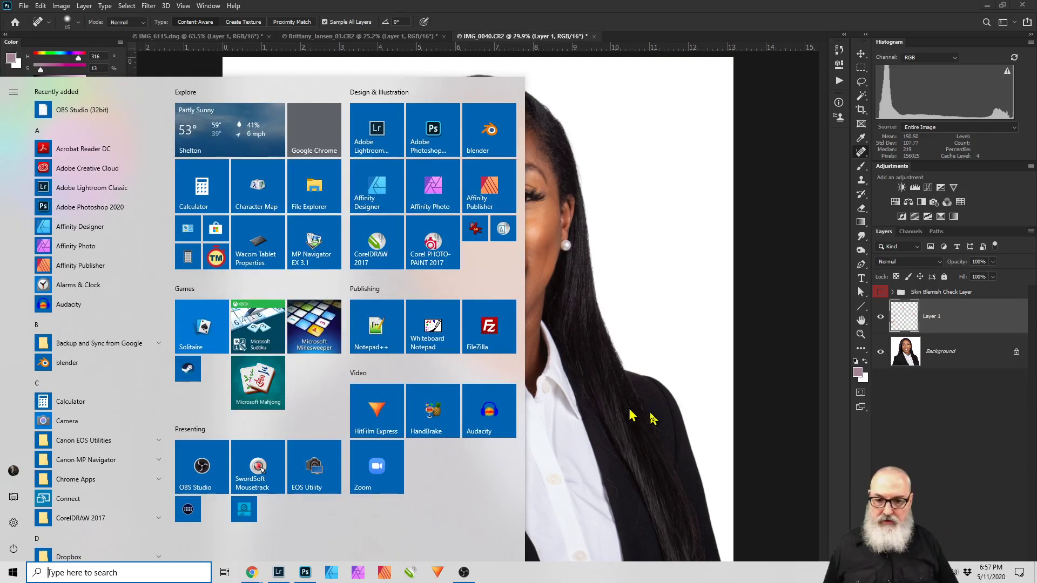
key(super)
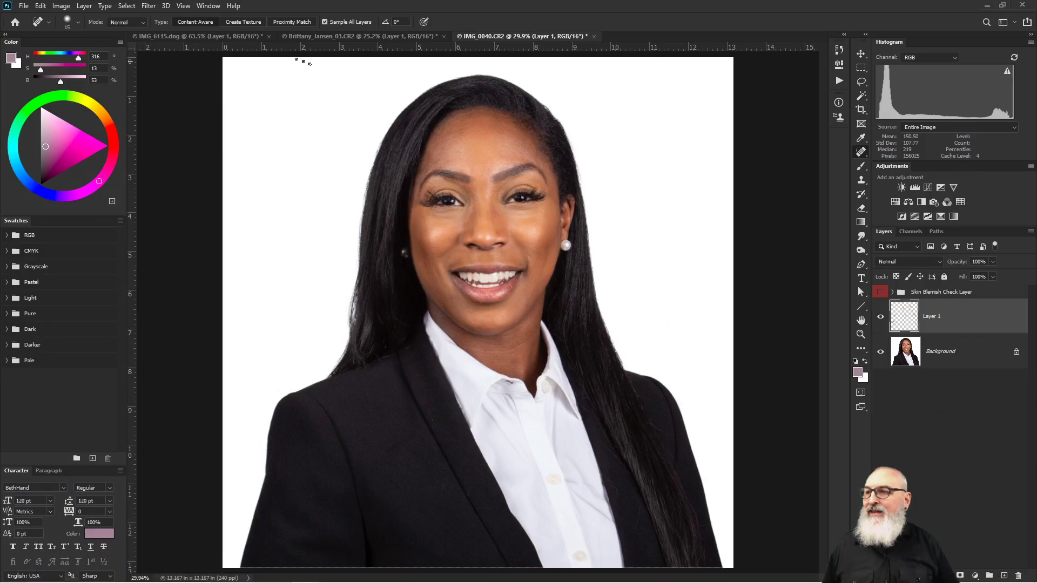
Switch to the IMG_6115.dng headphones image, hide its Dust / Scratch check layer and select that layer.
click(213, 36)
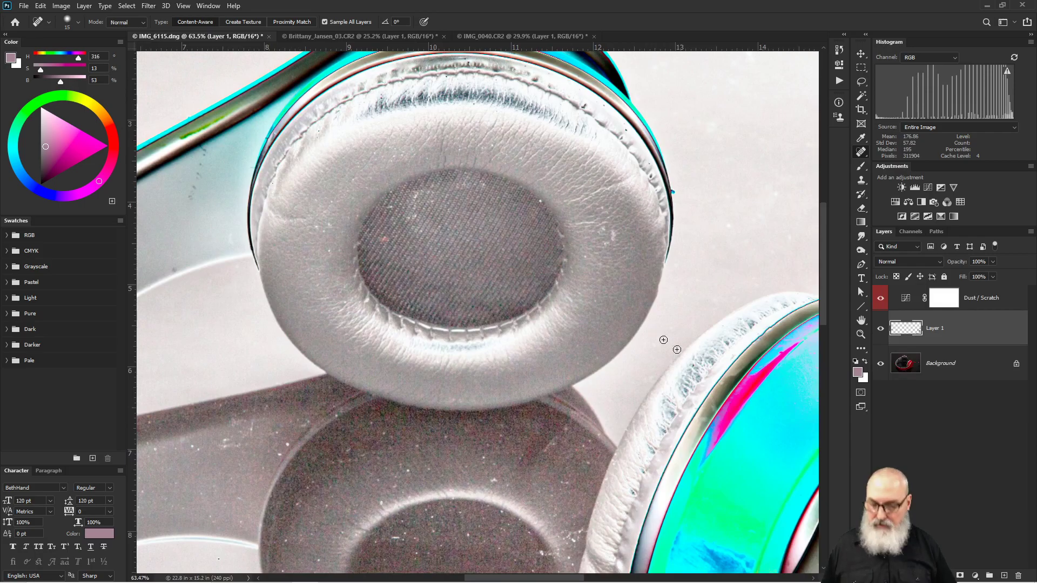
click(880, 297)
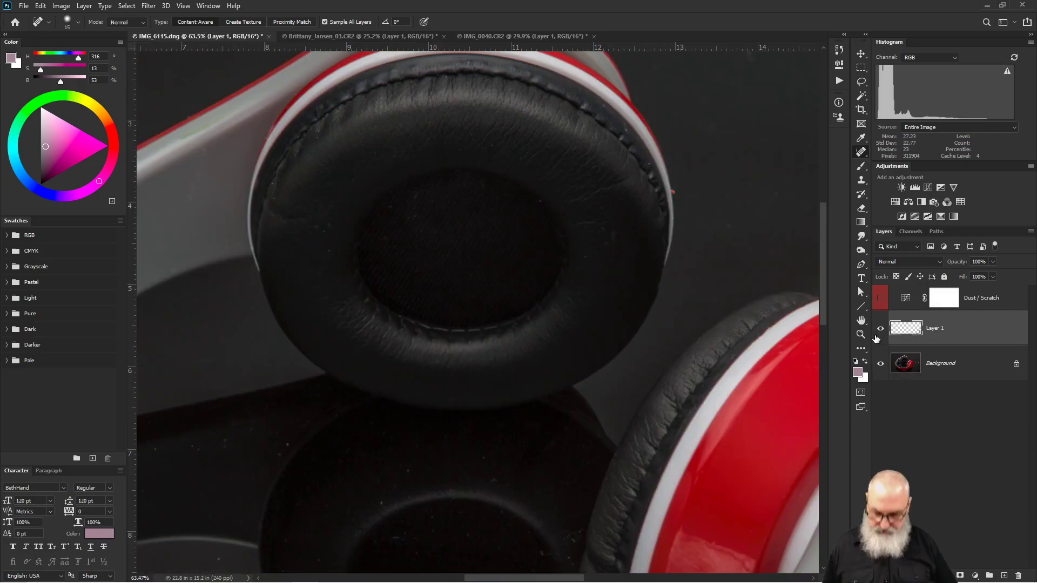
key(ctrl+0)
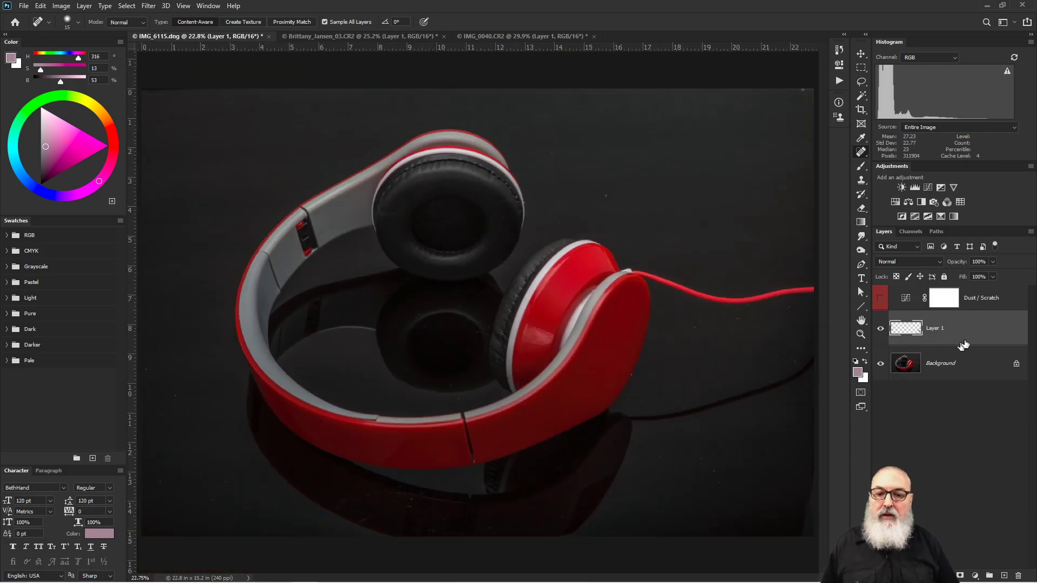
click(1008, 306)
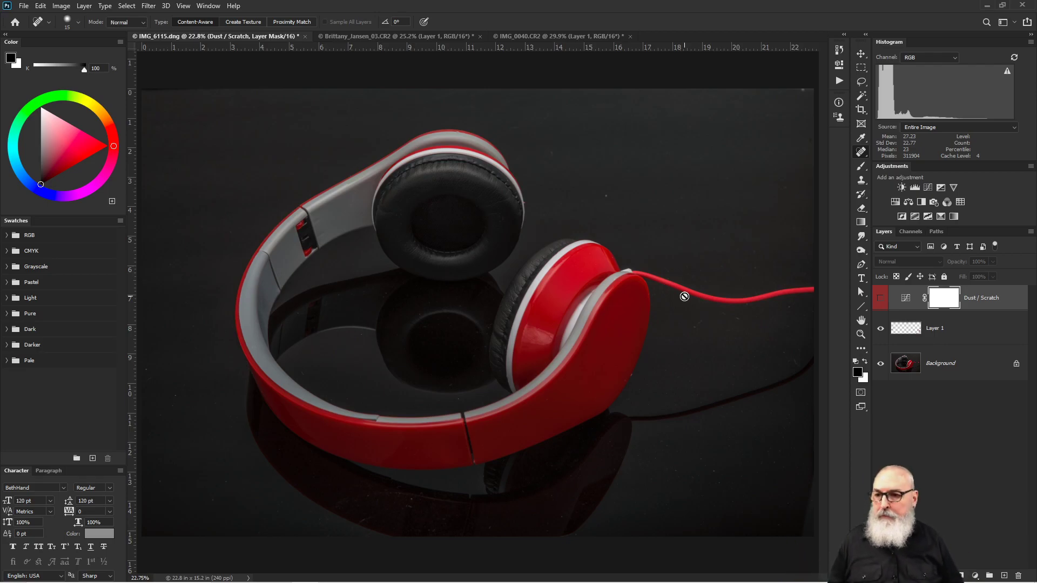
Collapse the recorded steps of the Skin Blemish Check action and stop the action recording.
click(839, 81)
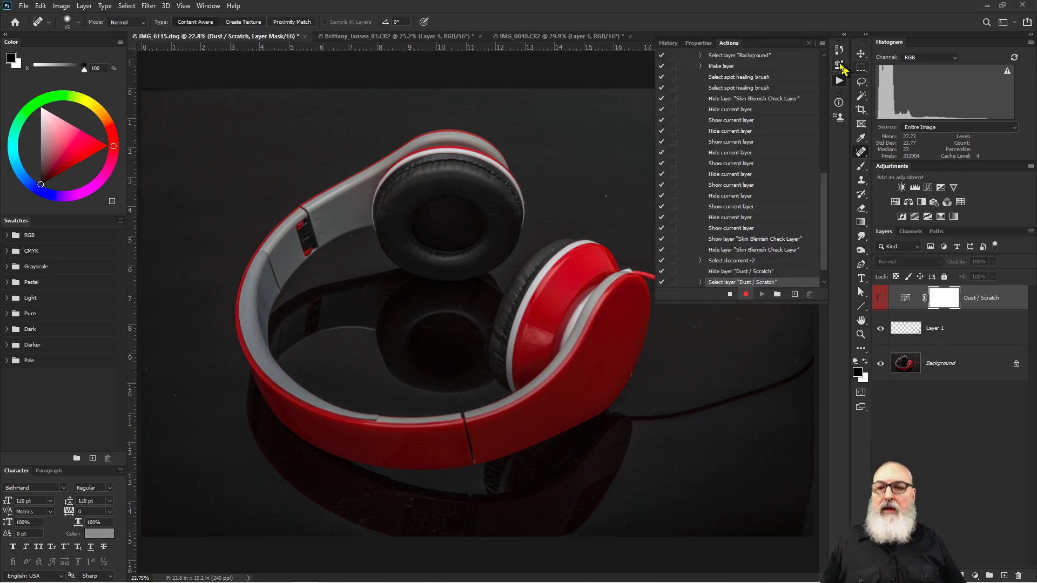
click(700, 66)
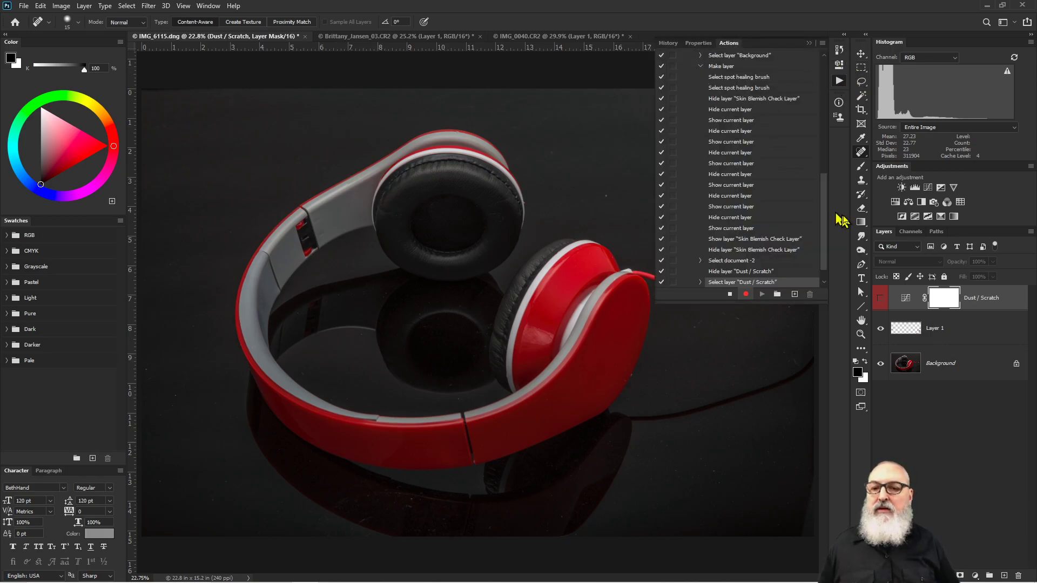
scroll(821, 189, up, 4)
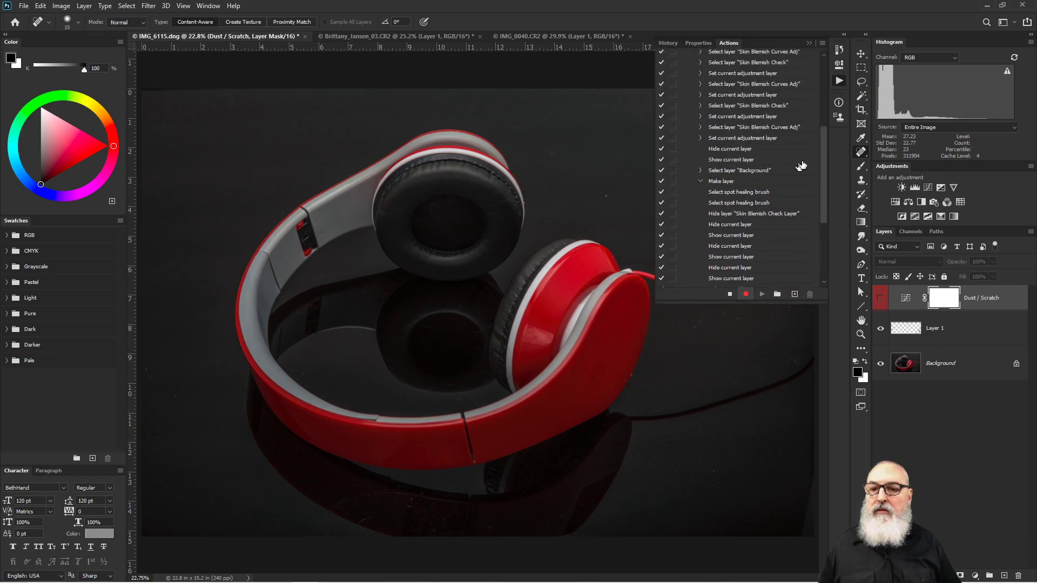
scroll(826, 151, up, 5)
click(692, 86)
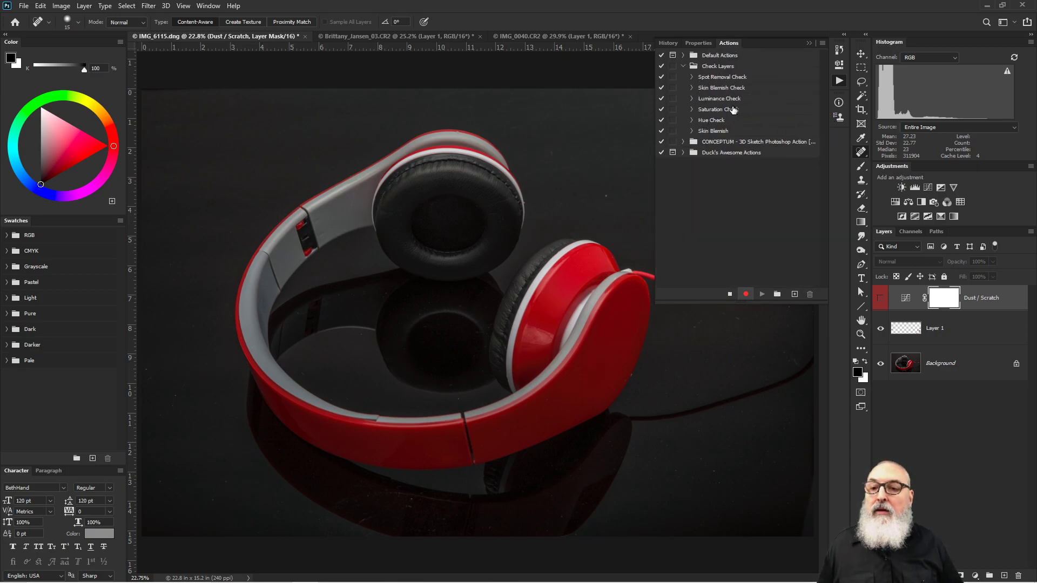
click(711, 99)
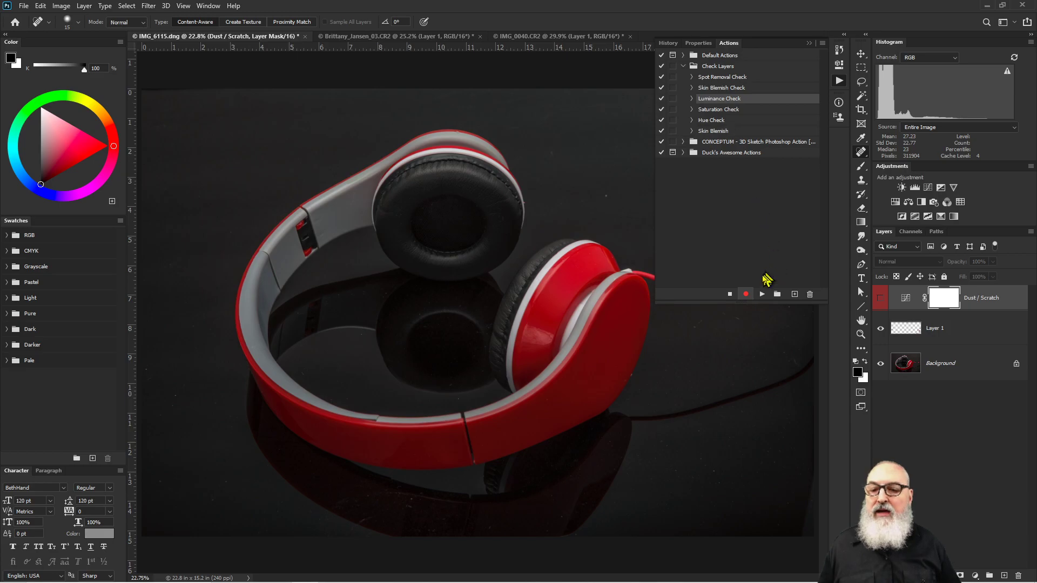
click(730, 294)
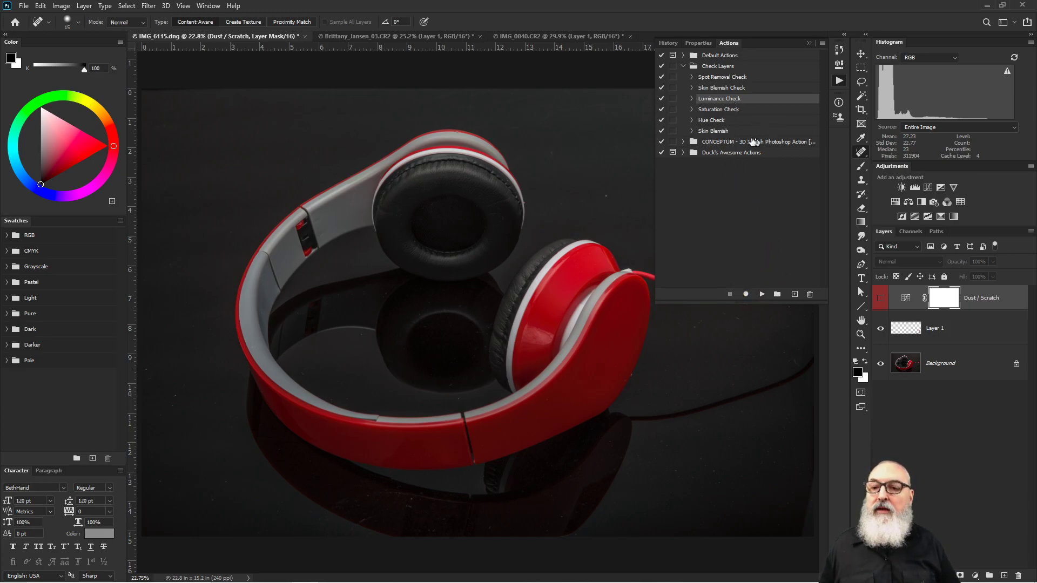
Delete the Skin Blemish action from the Check Layers set.
click(714, 132)
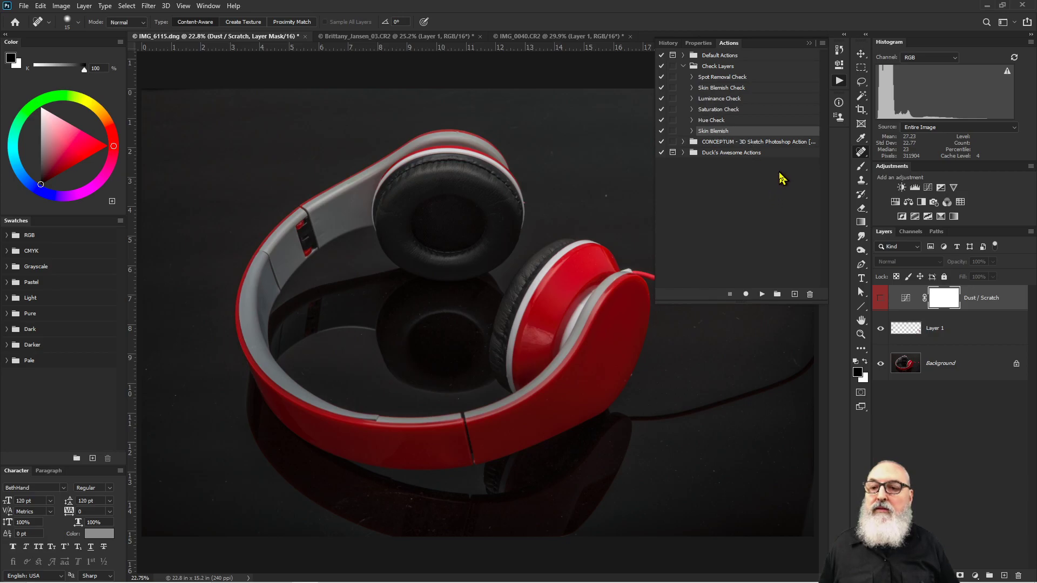
click(809, 294)
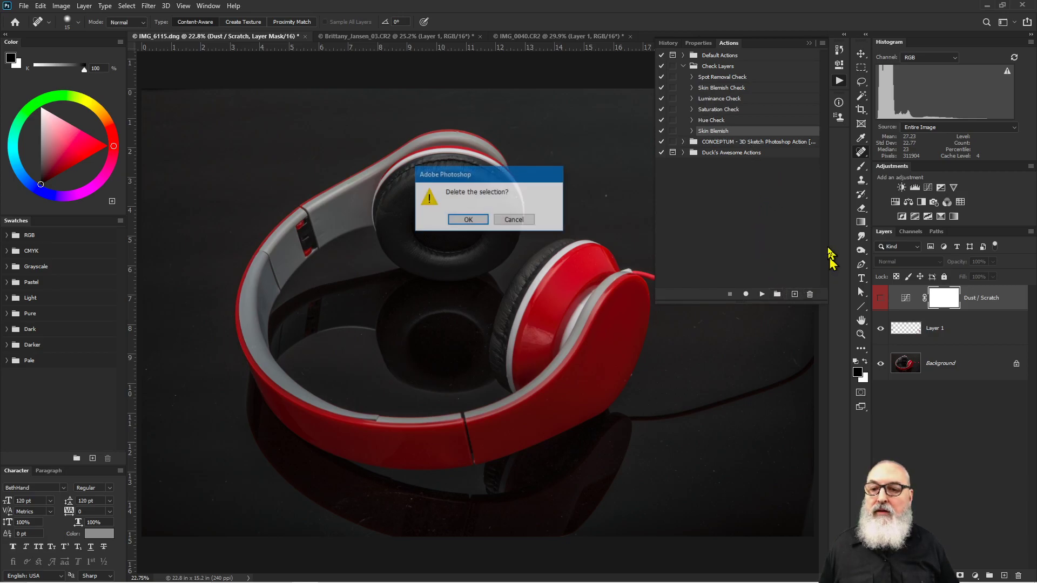
click(477, 223)
Run the Luminance Check action on the headphones image and select the resulting luminance check layer.
click(723, 100)
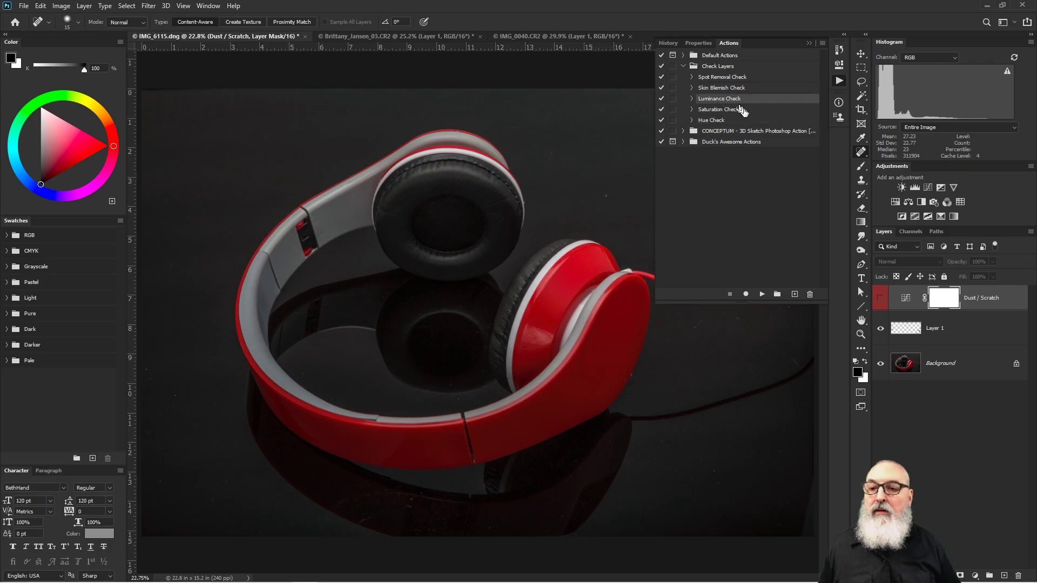
click(762, 294)
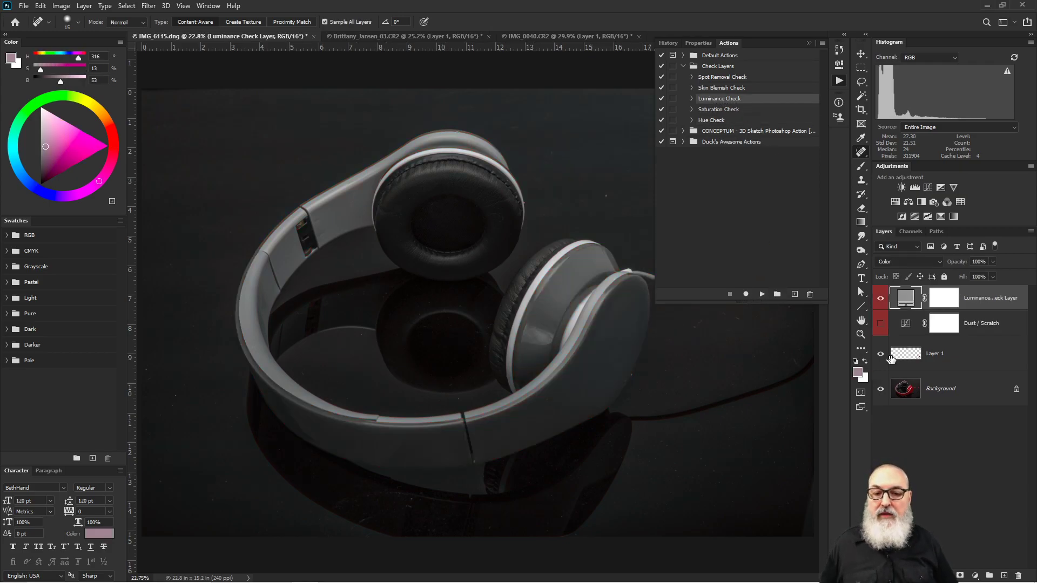
click(998, 329)
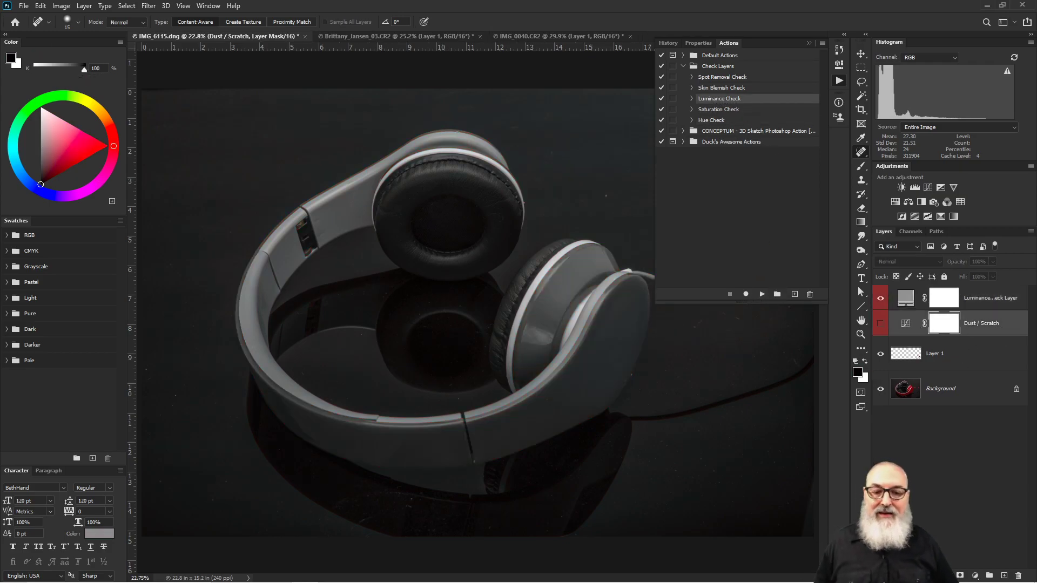
click(906, 299)
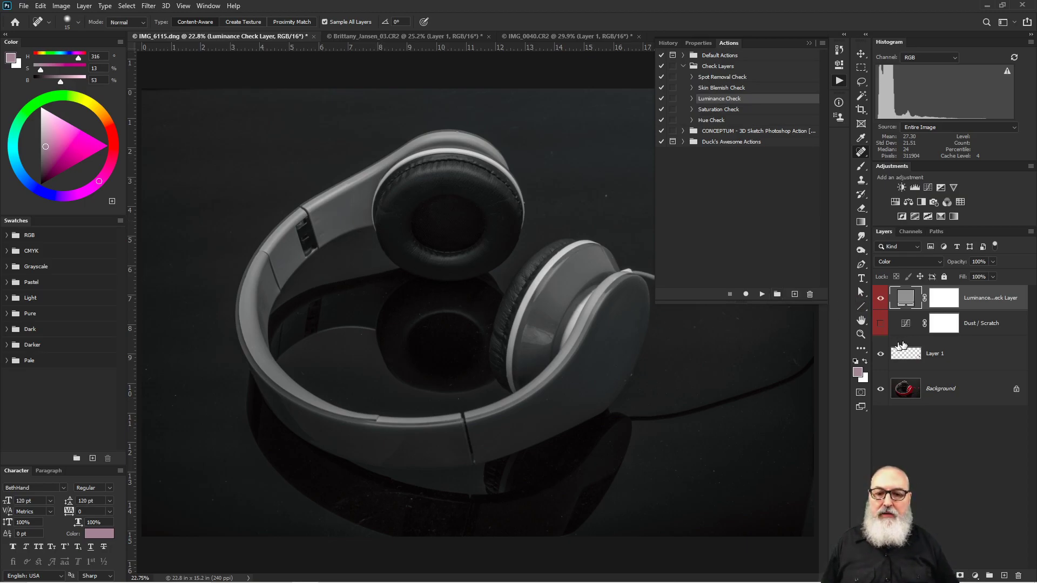
Delete the Dust / Scratch check layer from the headphones image and hide the luminance check layer.
drag(999, 324, 1018, 575)
click(880, 298)
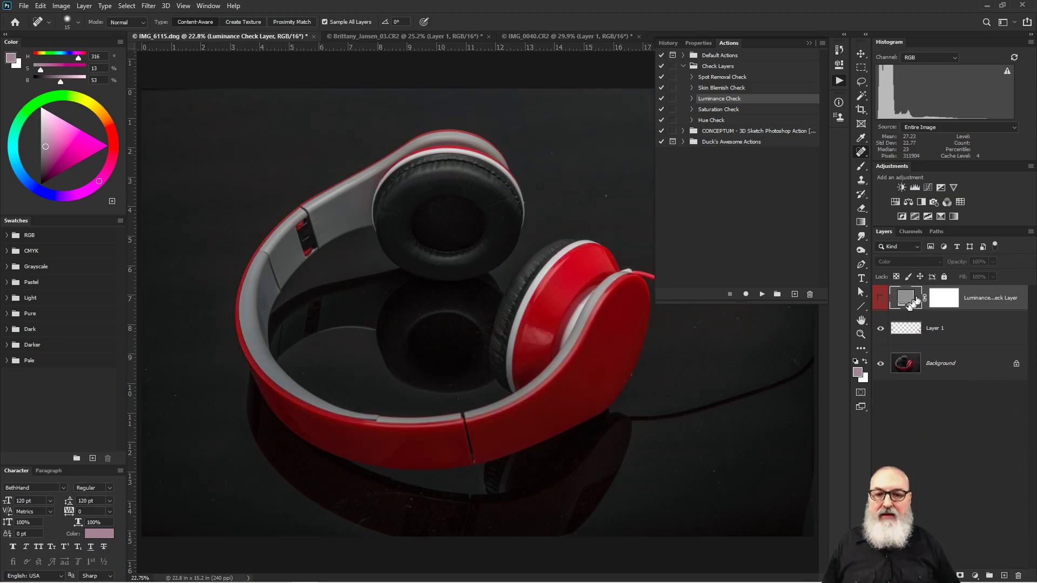
Add a Hue/Saturation adjustment layer above the luminance check layer, set its saturation to -100 and collapse its settings.
click(908, 212)
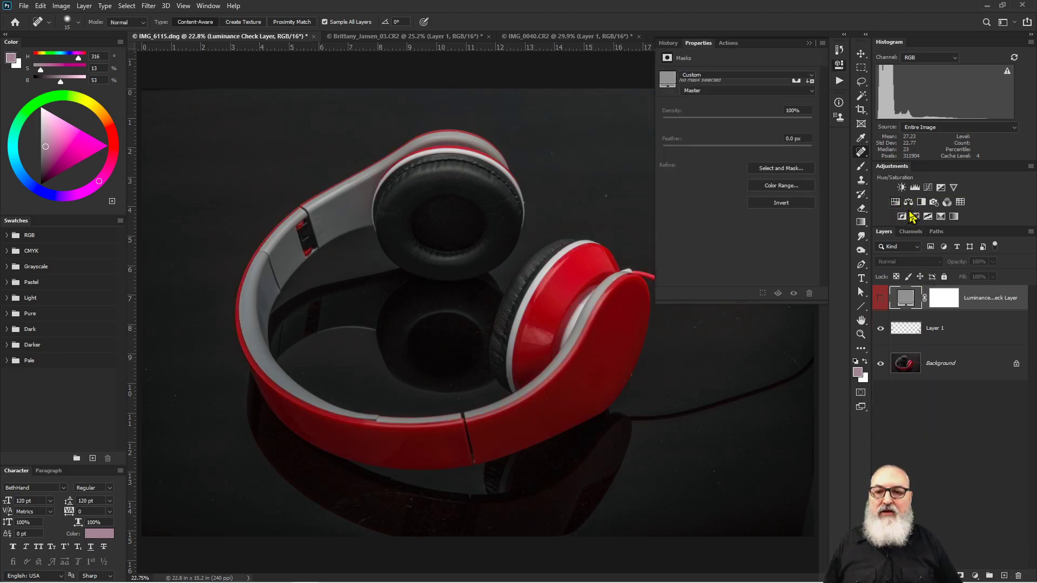
click(895, 201)
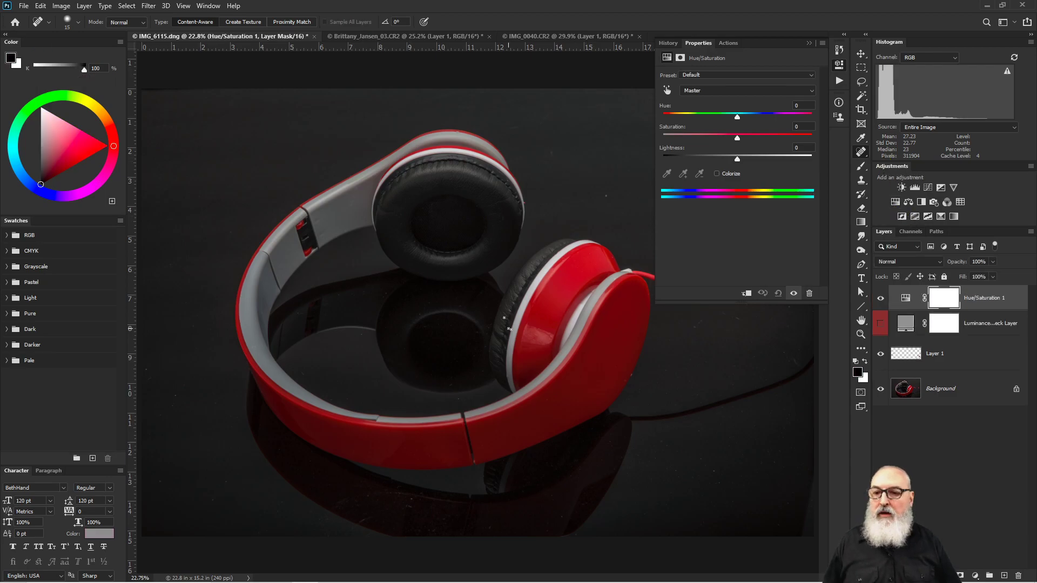
drag(737, 138, 648, 141)
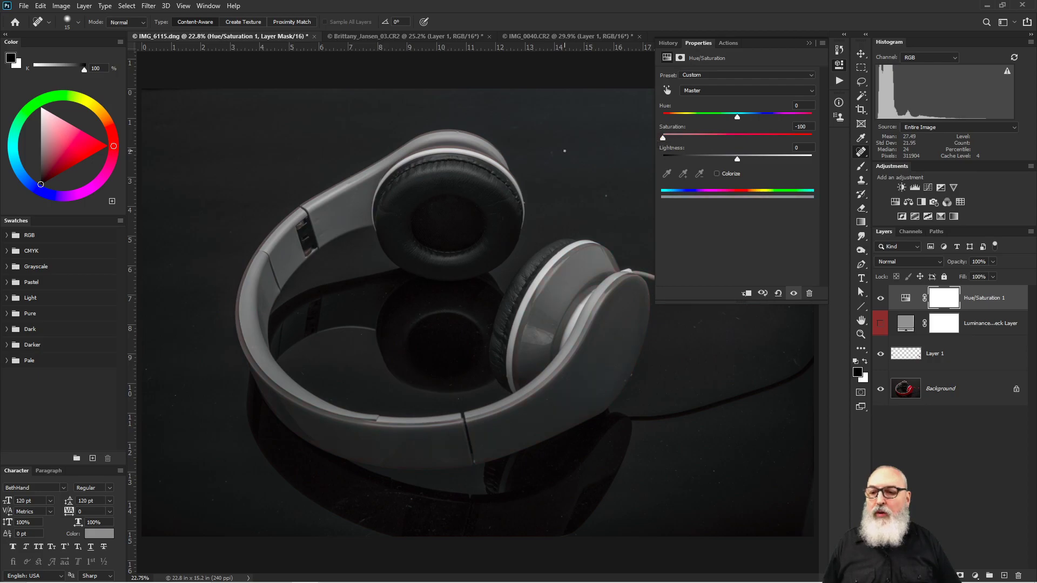
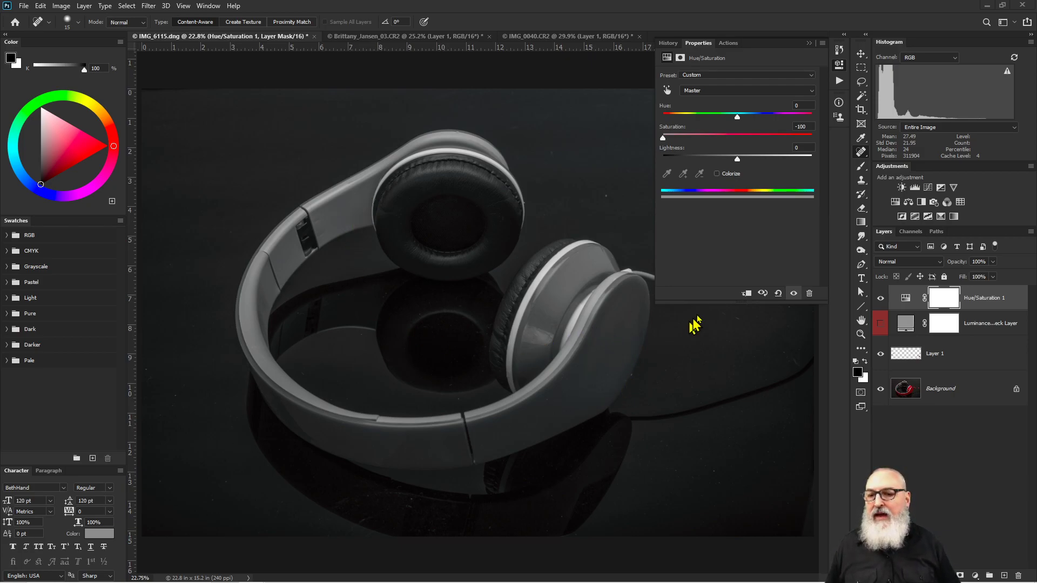
click(809, 43)
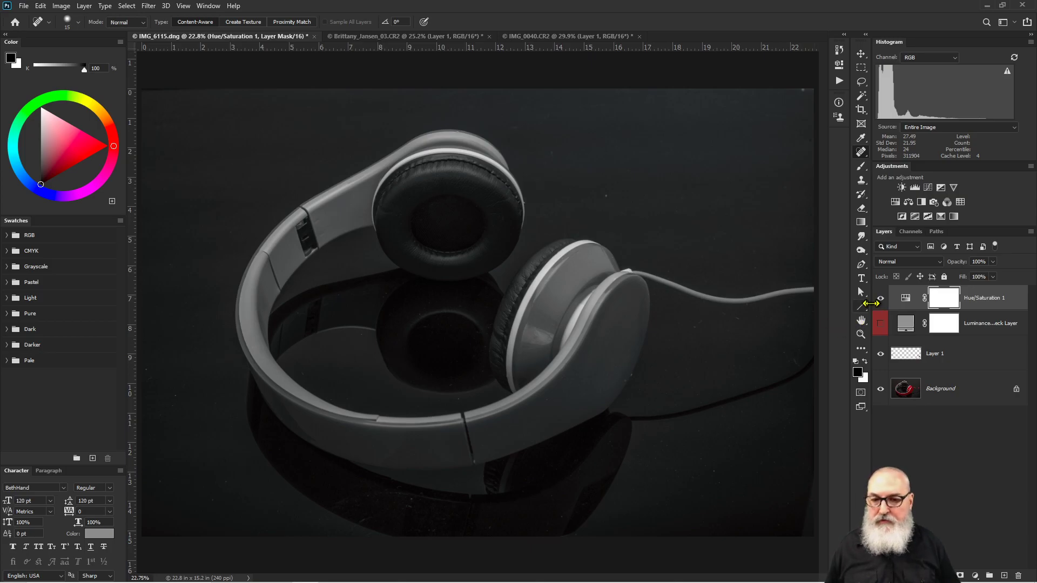
Compare the desaturated headphones with the luminance check by switching the visibility of both layers, leaving both shown.
click(881, 301)
click(881, 323)
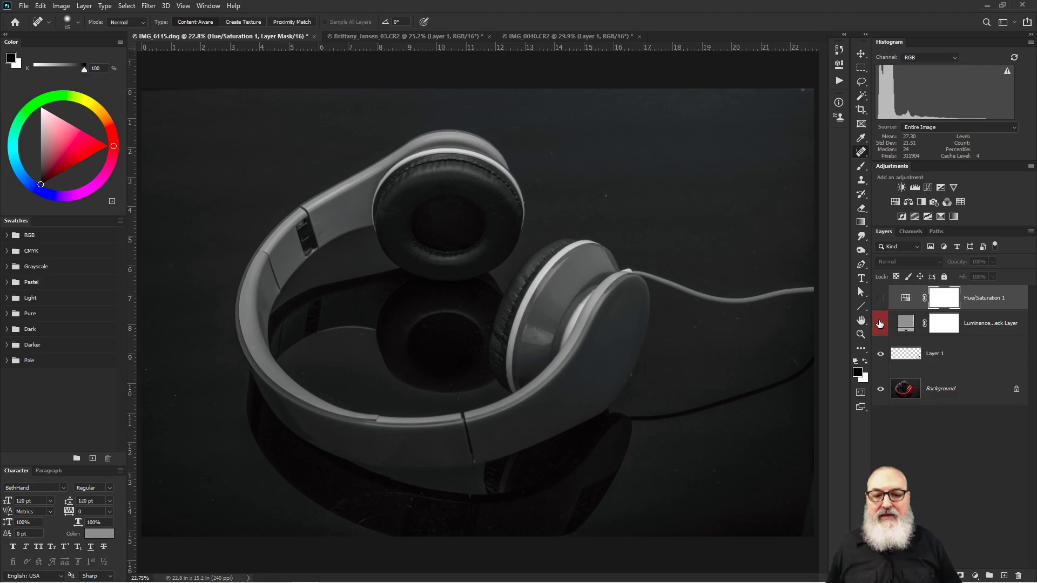
click(880, 298)
click(881, 323)
click(881, 322)
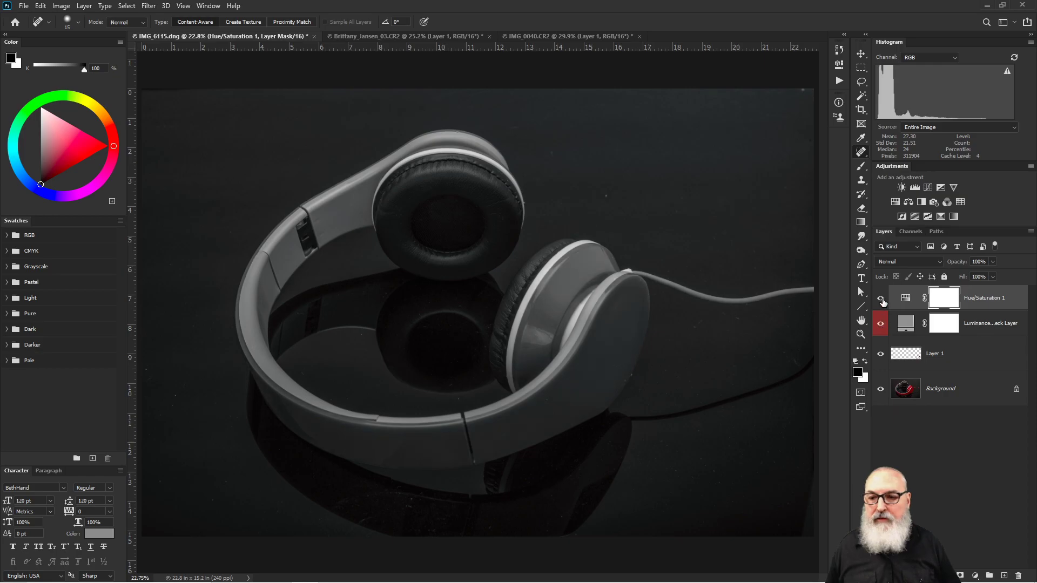
click(880, 298)
click(880, 298)
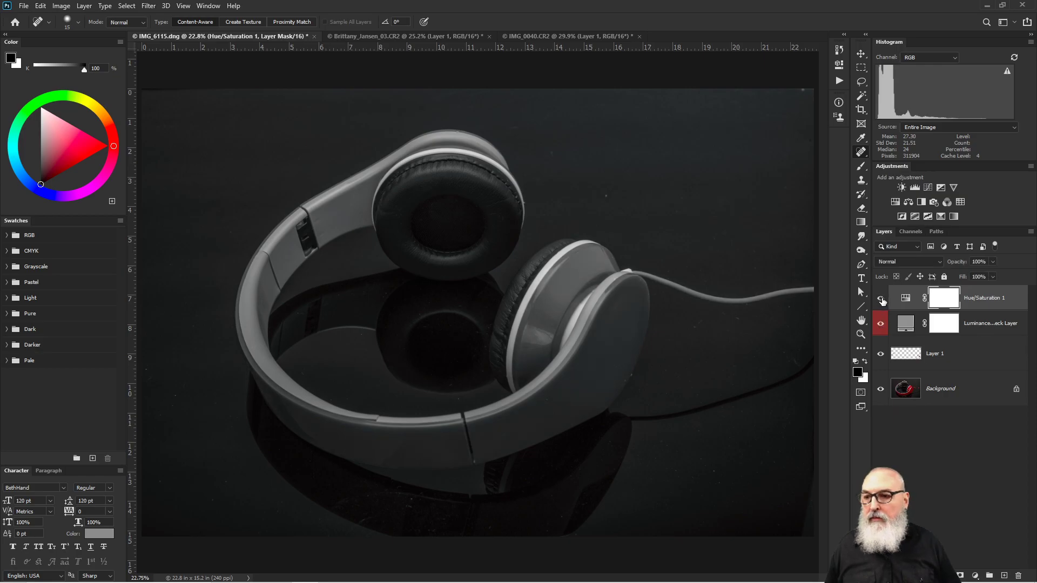
click(881, 300)
click(882, 300)
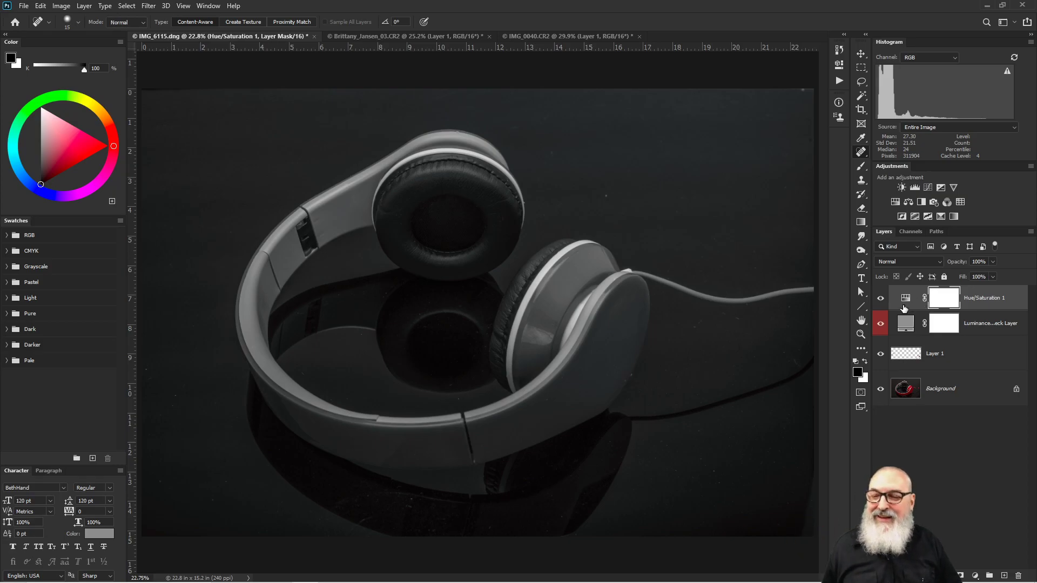
click(880, 300)
click(882, 300)
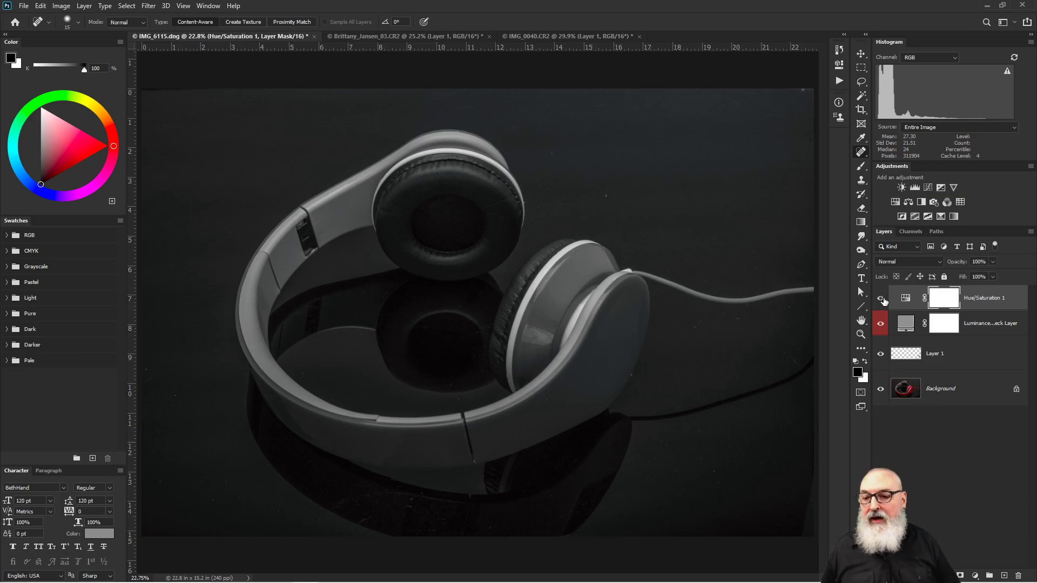
click(881, 300)
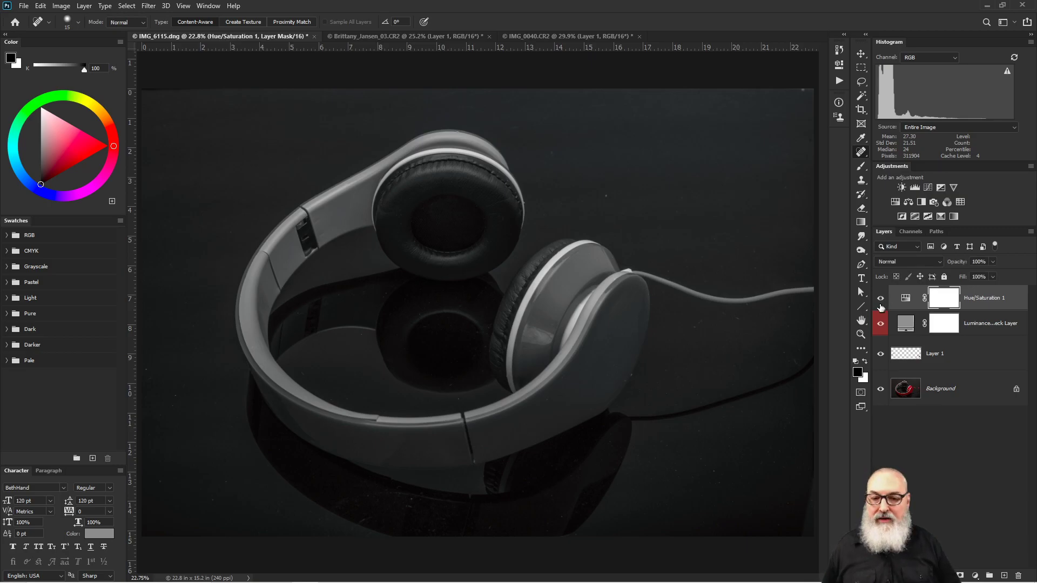
Add a new layer above Layer 1 and fill it with the Orange_03 gradient, running vertically from the image's bottom to its top.
click(939, 357)
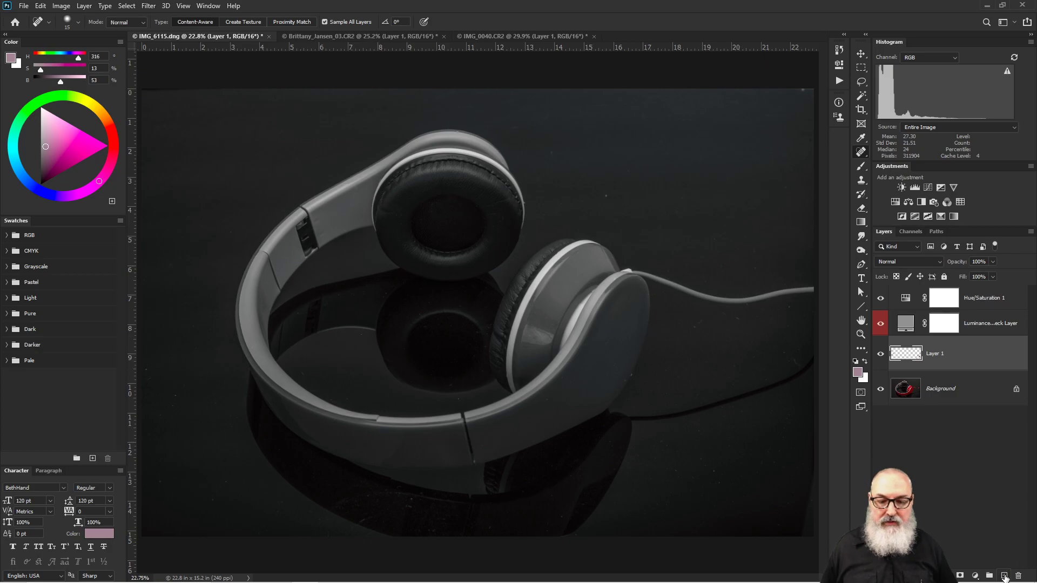
click(1004, 576)
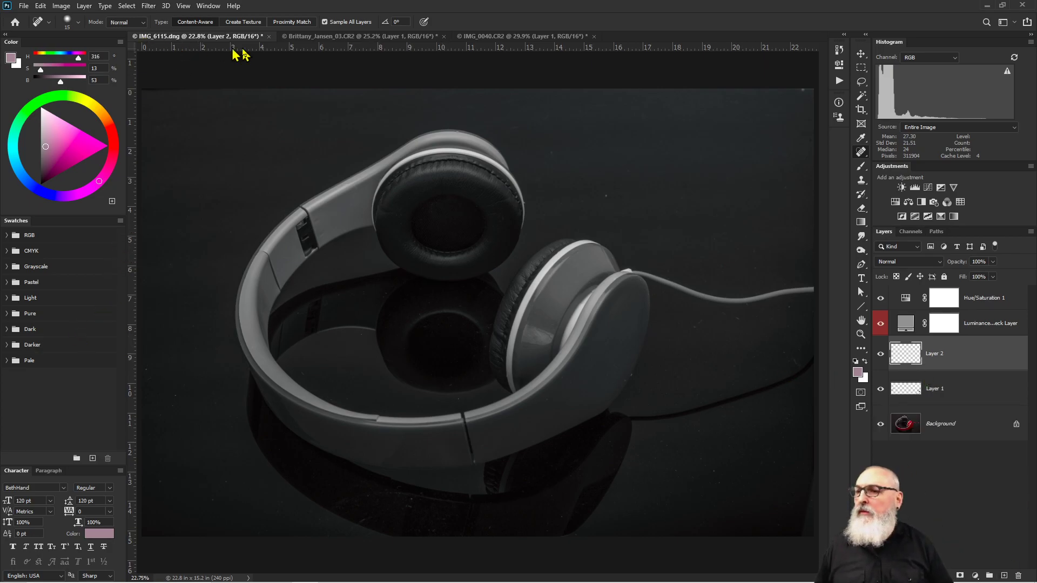
key(g)
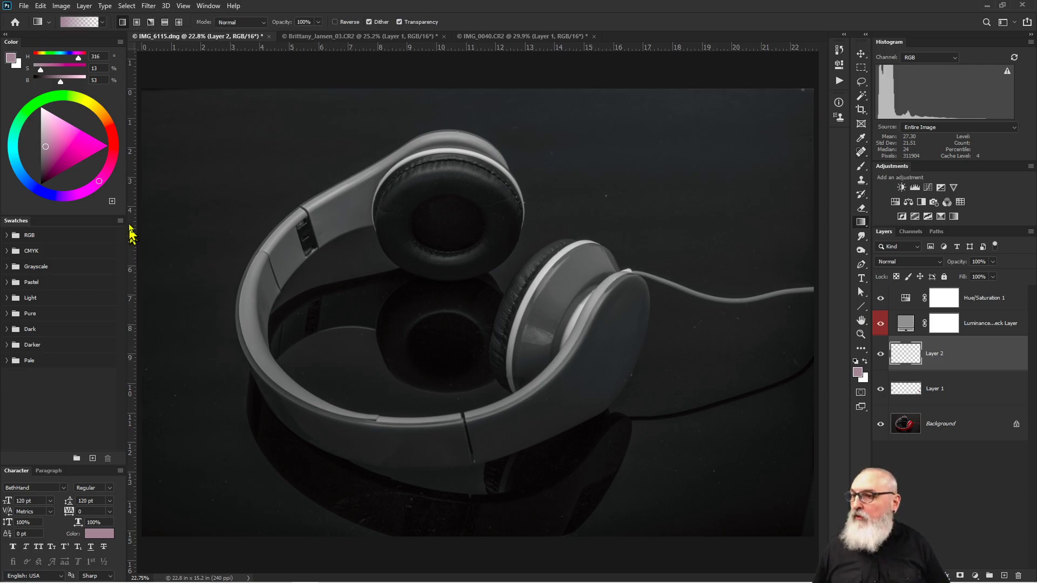
click(89, 23)
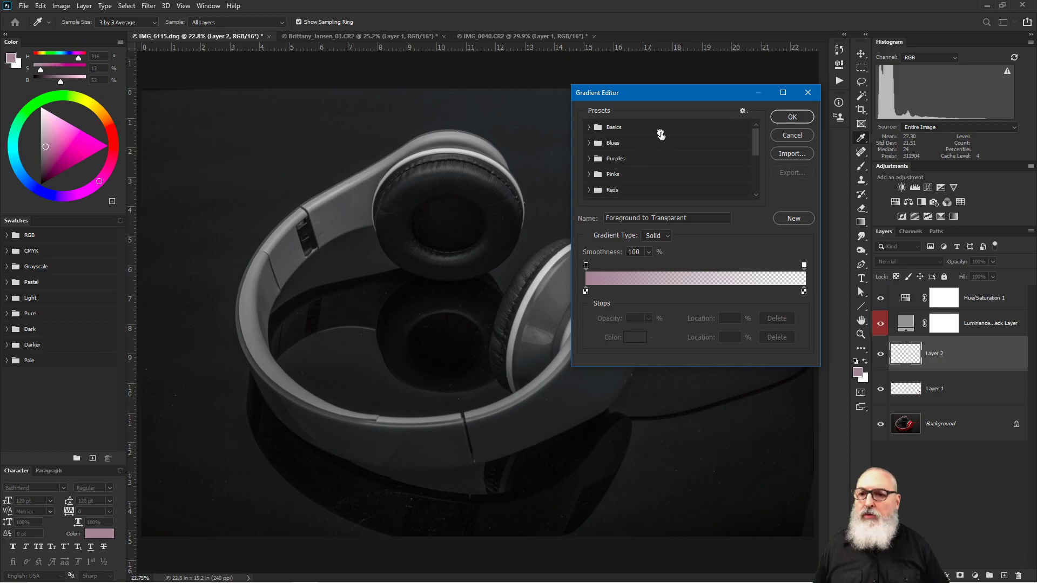
click(588, 128)
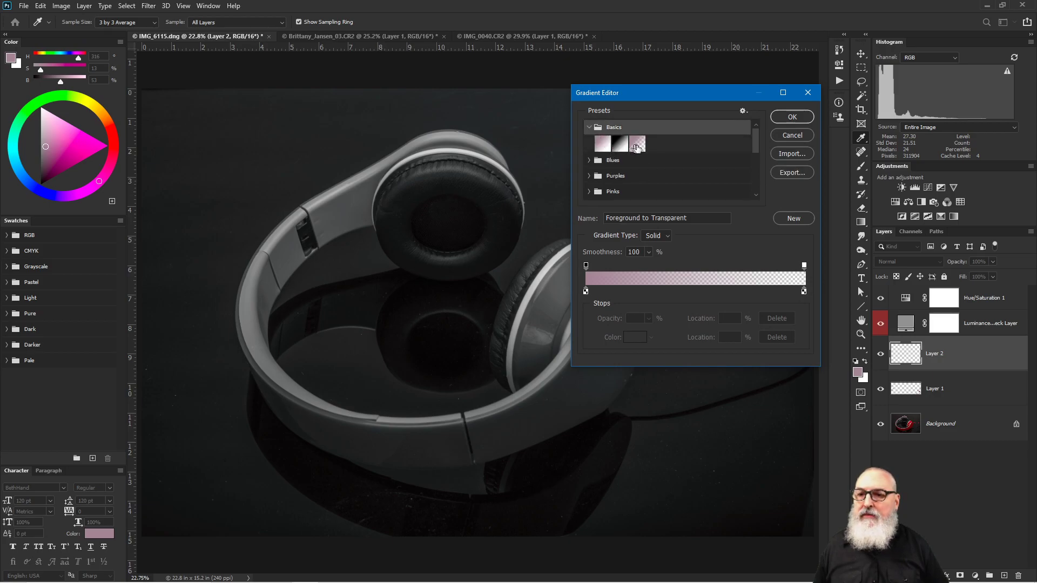
drag(753, 139, 755, 166)
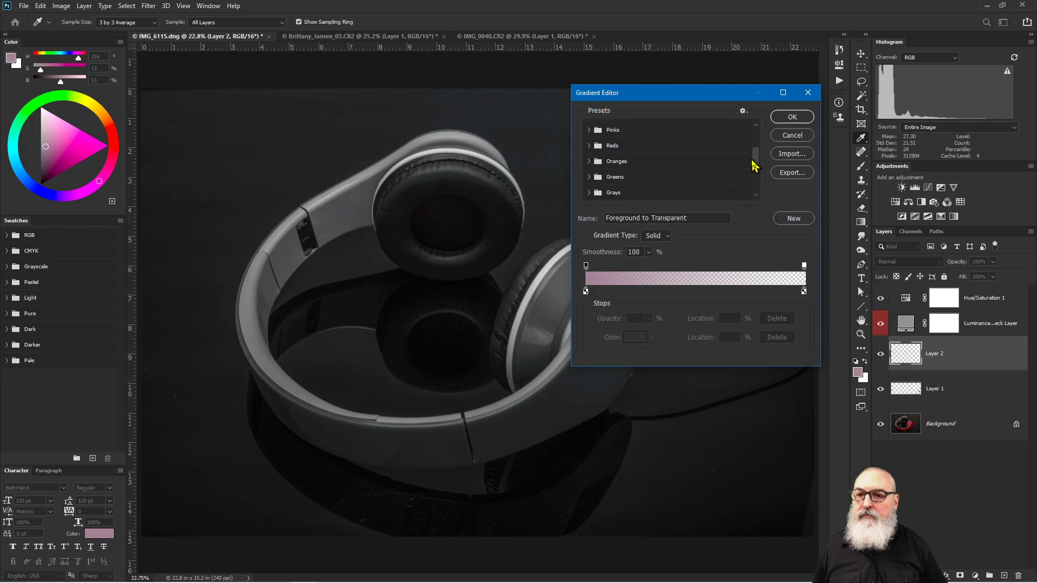
click(589, 161)
click(641, 179)
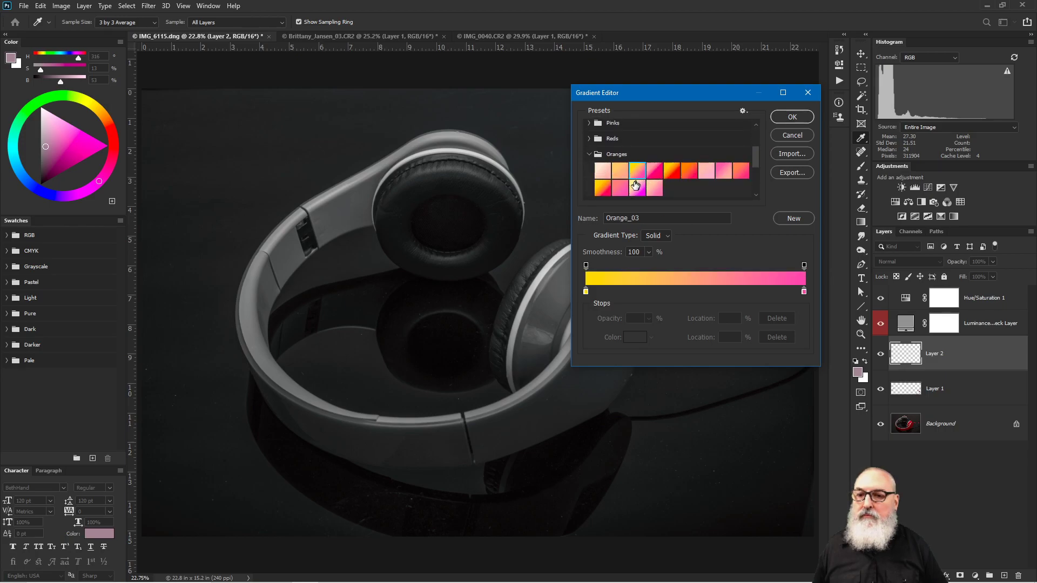
click(792, 116)
drag(453, 555, 463, 89)
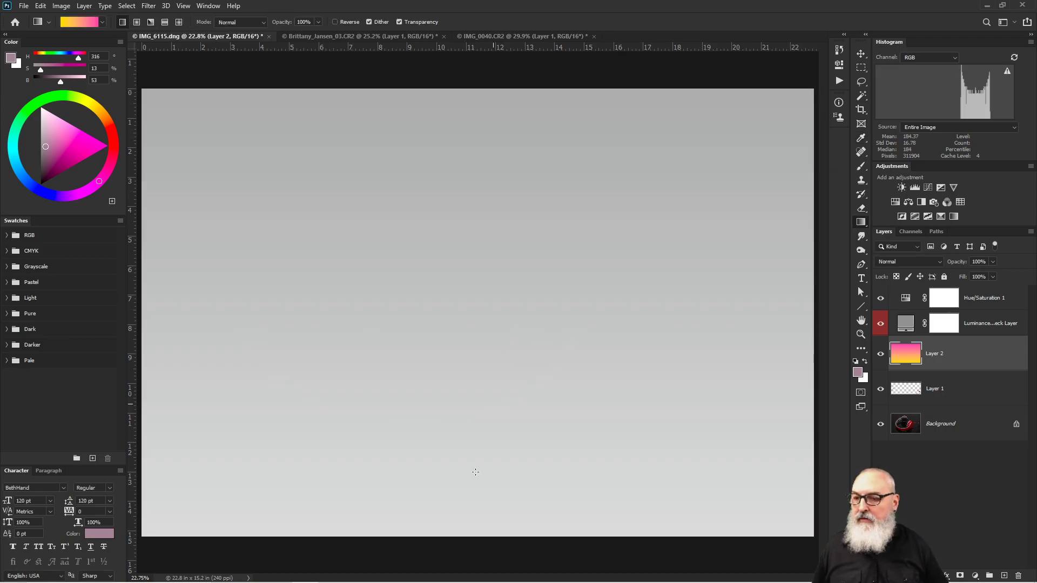
Compare the gradient in full colour, with the Hue/Saturation layer, and with the luminance check layer, checking its colours in the Gradient Editor.
click(880, 322)
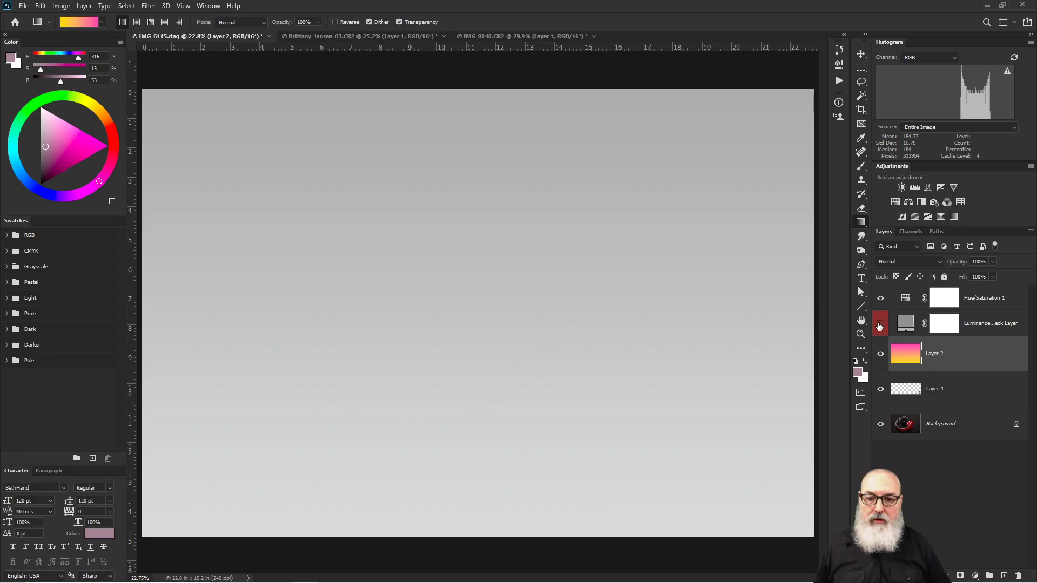
click(881, 300)
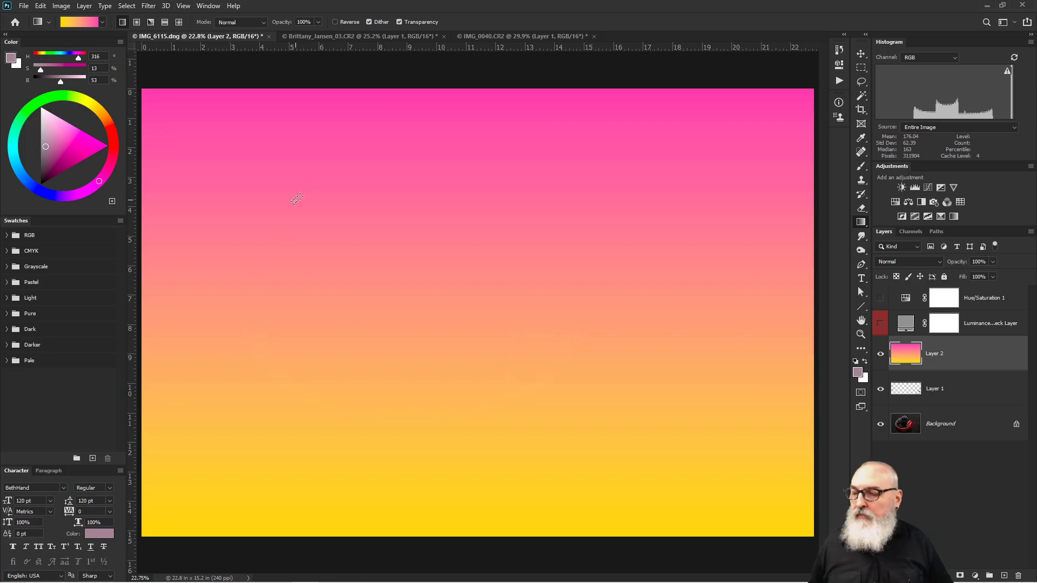
click(88, 23)
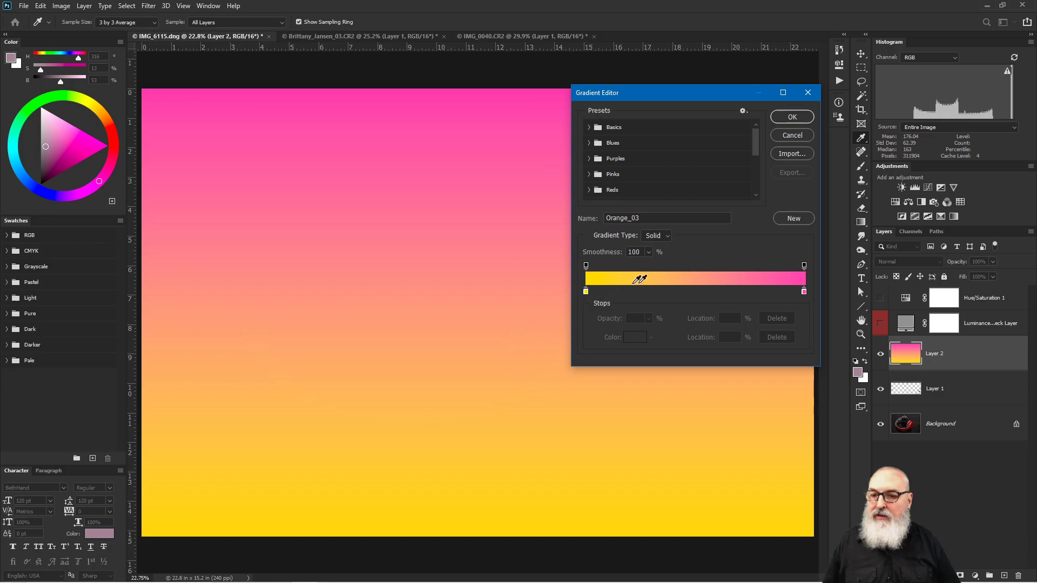
click(793, 114)
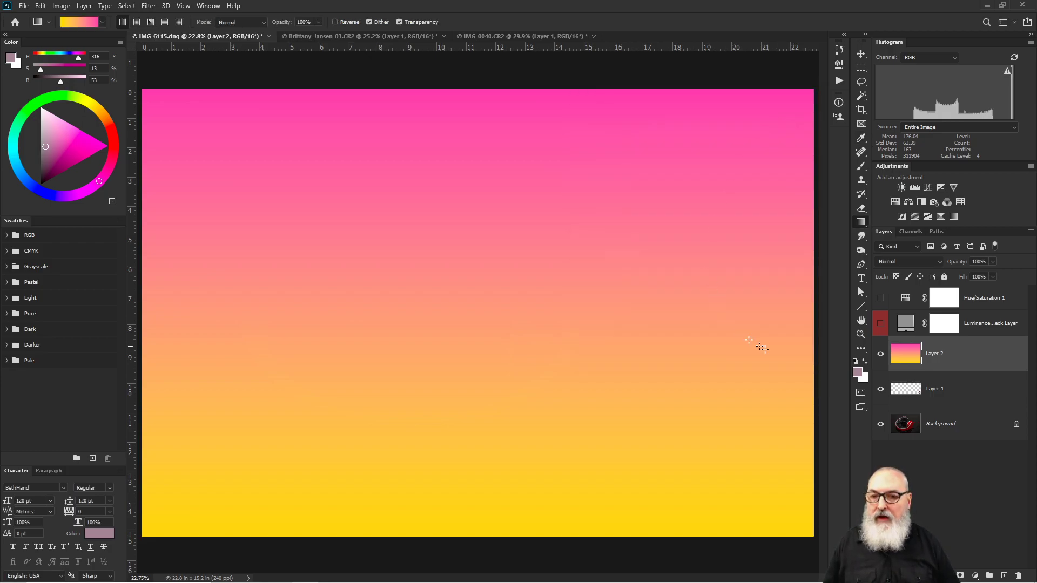
click(895, 308)
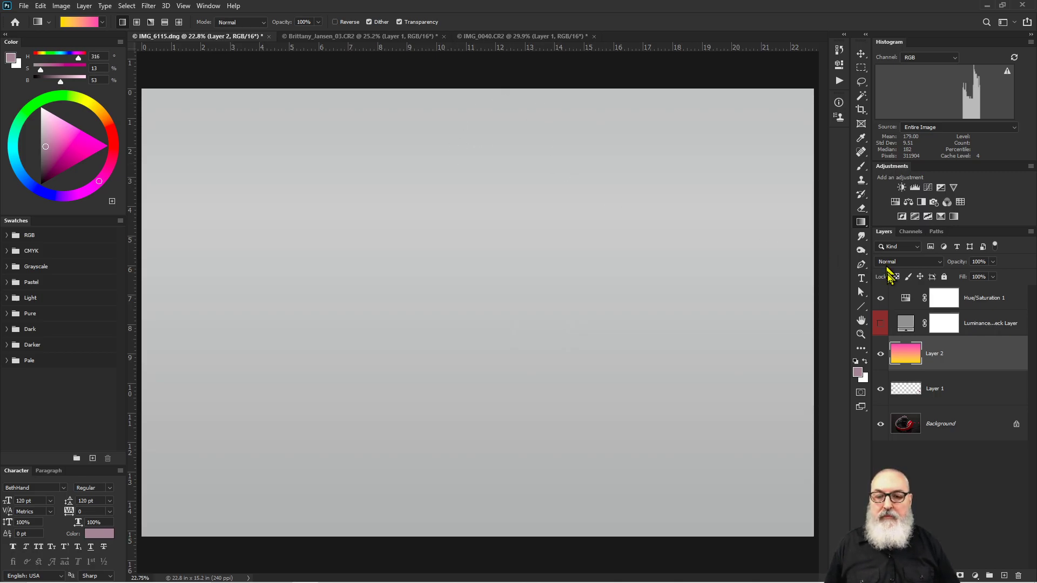
click(880, 297)
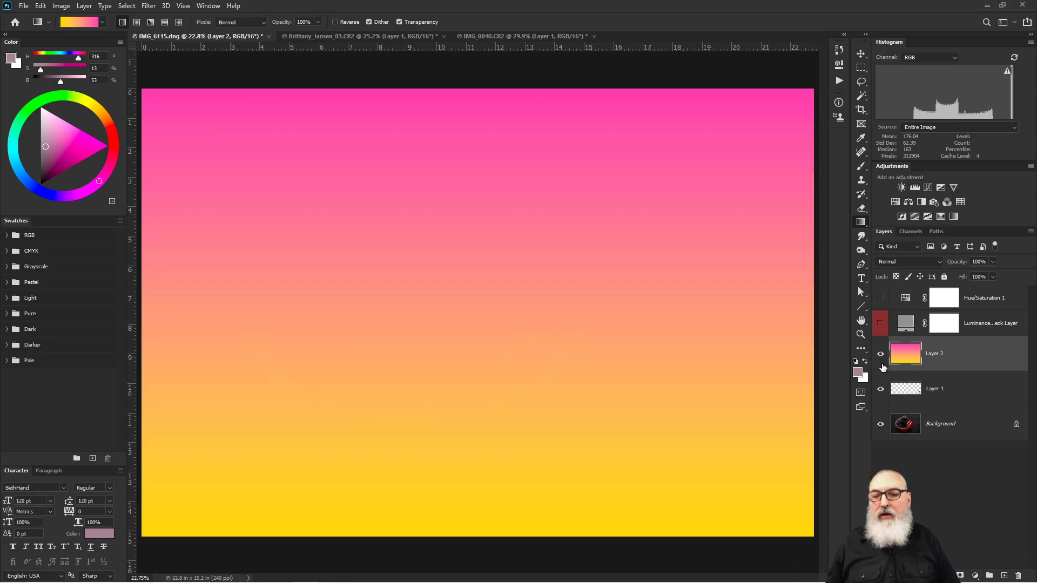
click(880, 323)
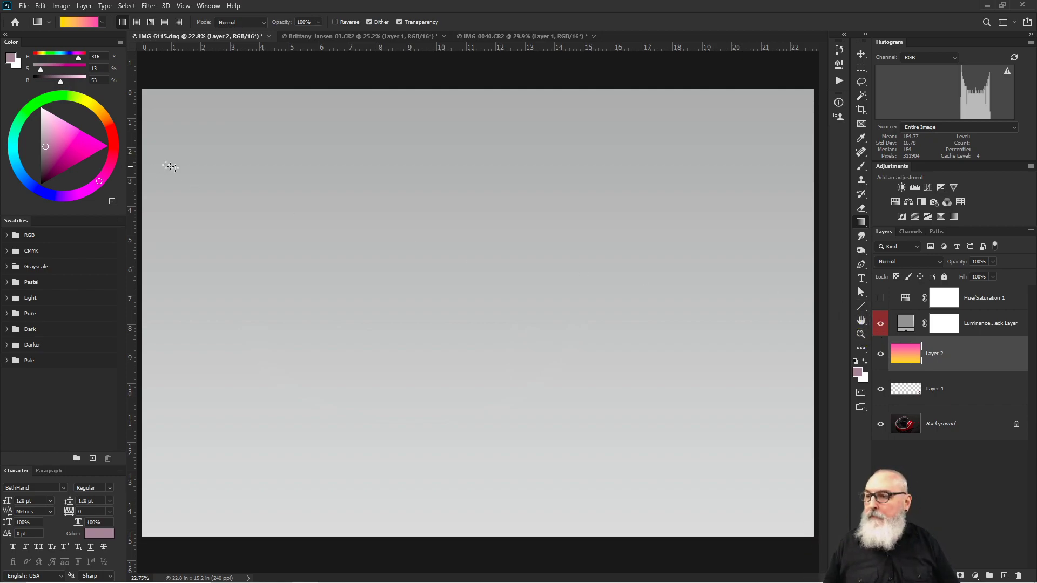
Change the gradient's pink end stop at location 100% to a darker, more saturated pink and accept the custom gradient.
click(86, 22)
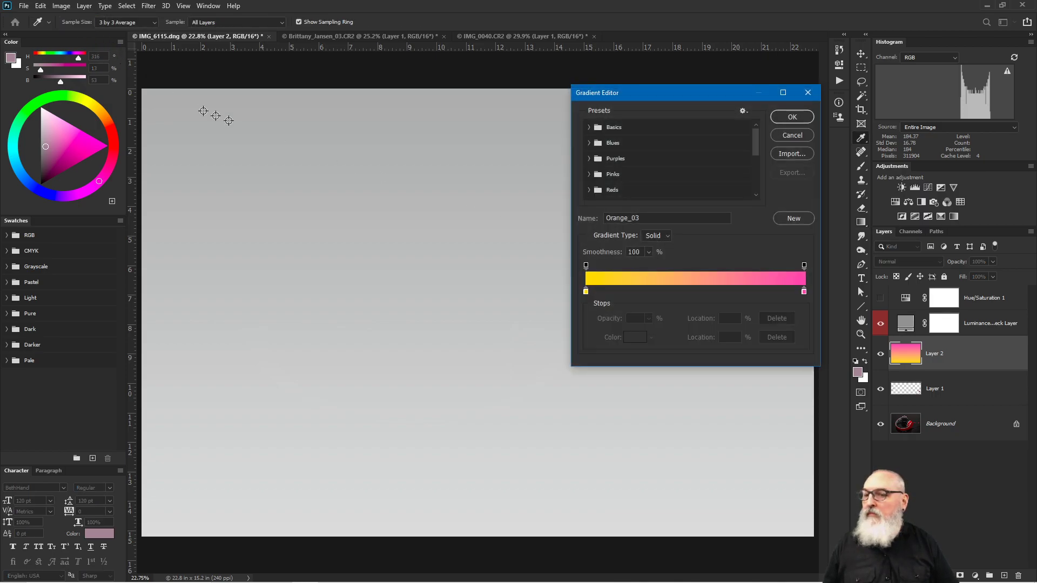
click(803, 292)
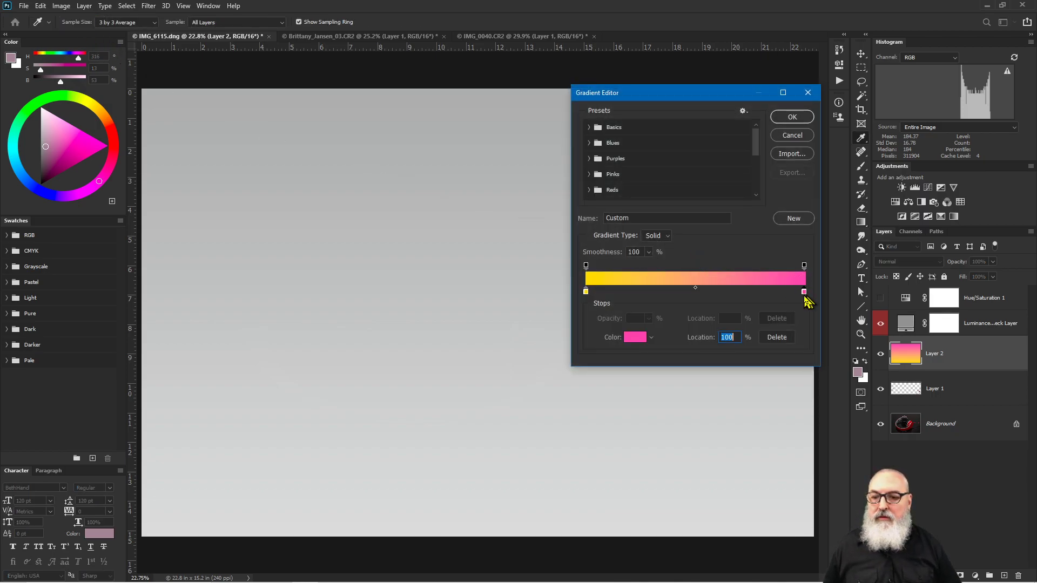
click(638, 339)
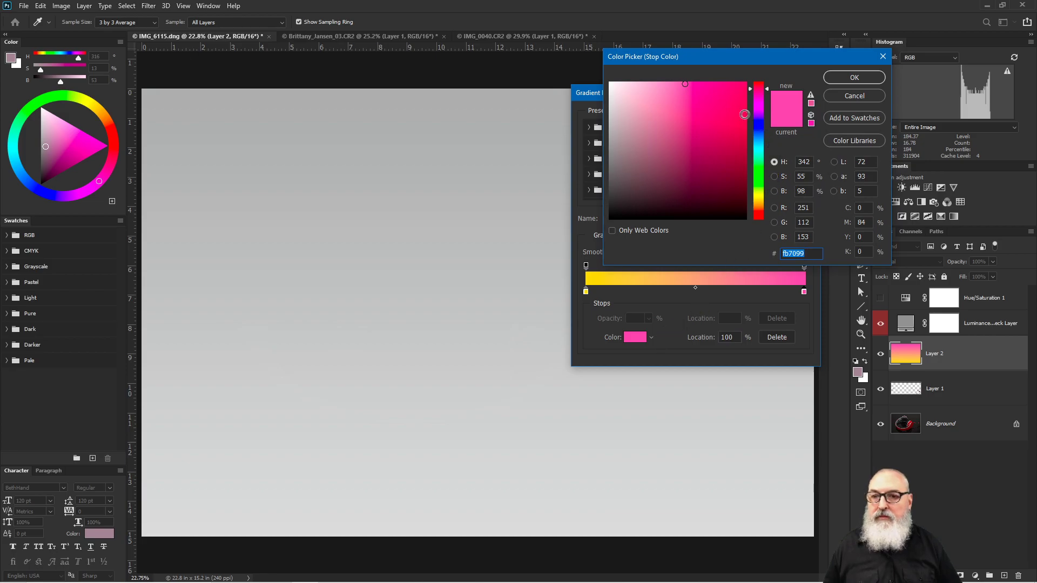
drag(703, 97, 692, 131)
click(845, 78)
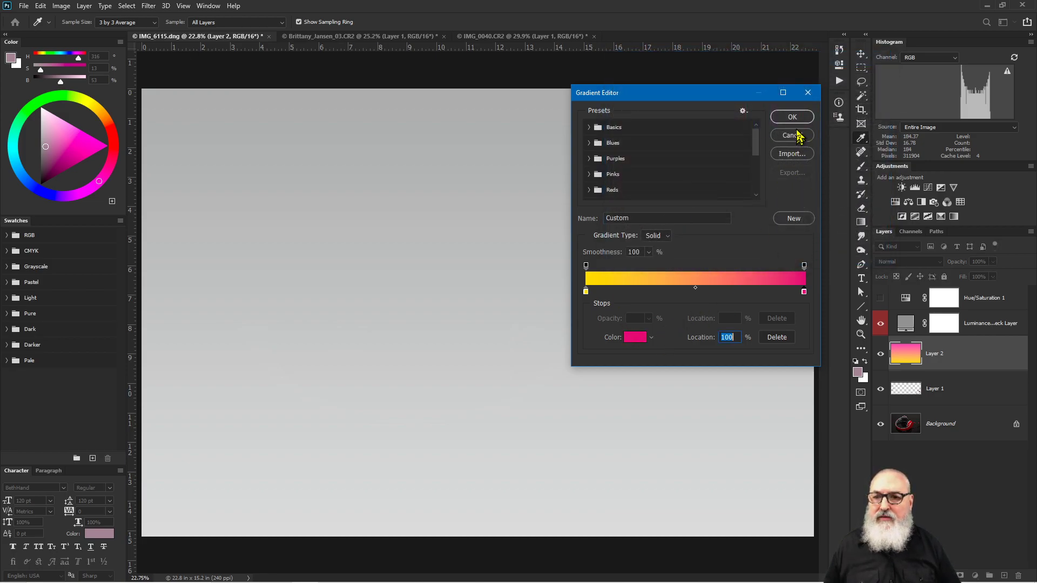
click(789, 120)
Hide the luminance check layer and redraw the edited gradient vertically from bottom to top on Layer 2.
click(884, 324)
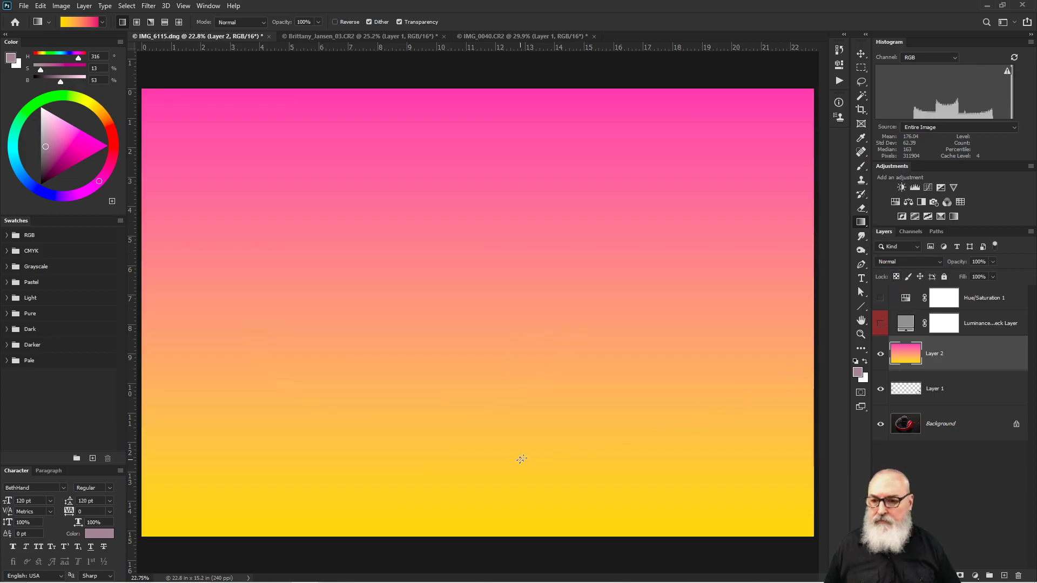
drag(508, 525, 505, 151)
drag(512, 97, 545, 93)
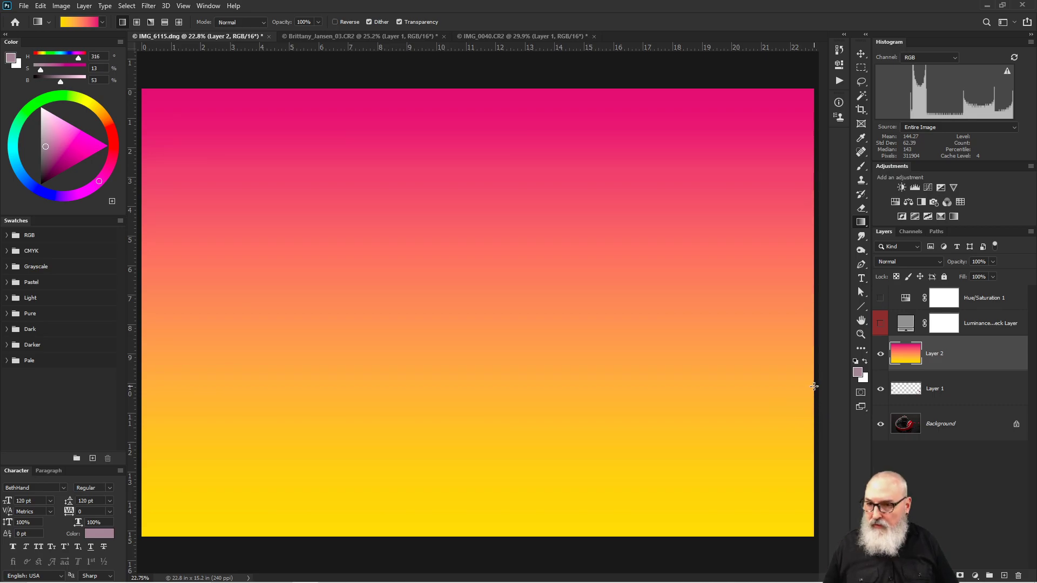
Examine the darker pink gradient through the luminance check layer and through the Hue/Saturation layer in turn.
click(880, 324)
click(880, 324)
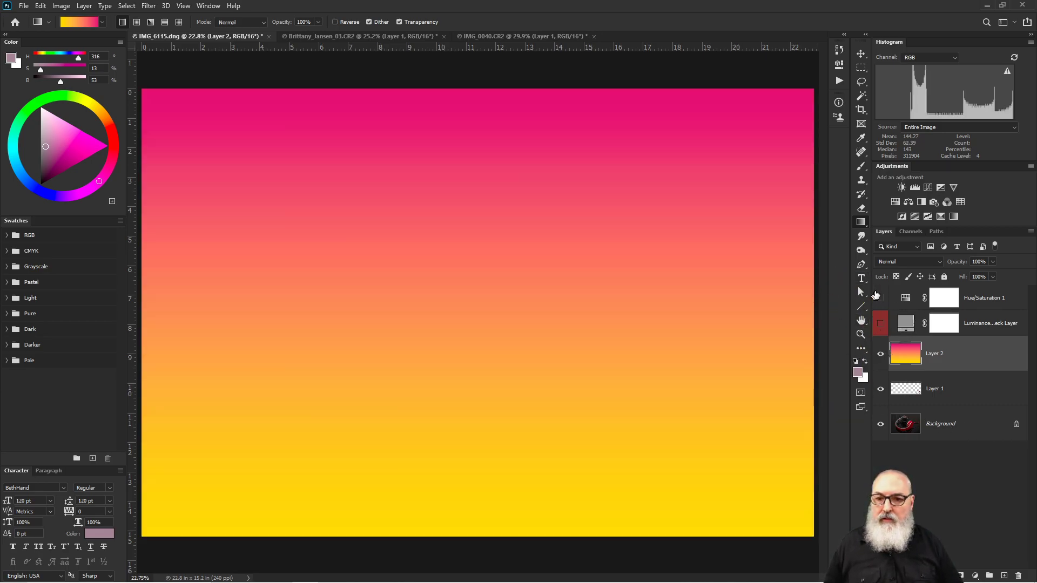
click(880, 298)
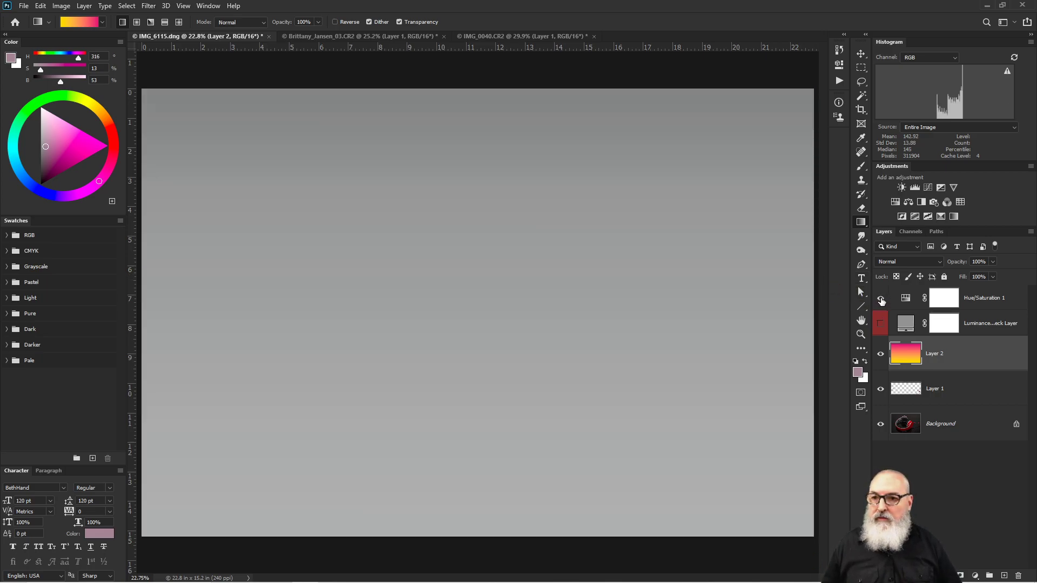
Compare the gradient in full colour and desaturated by toggling the Hue/Saturation layer and the luminance check layer.
click(880, 298)
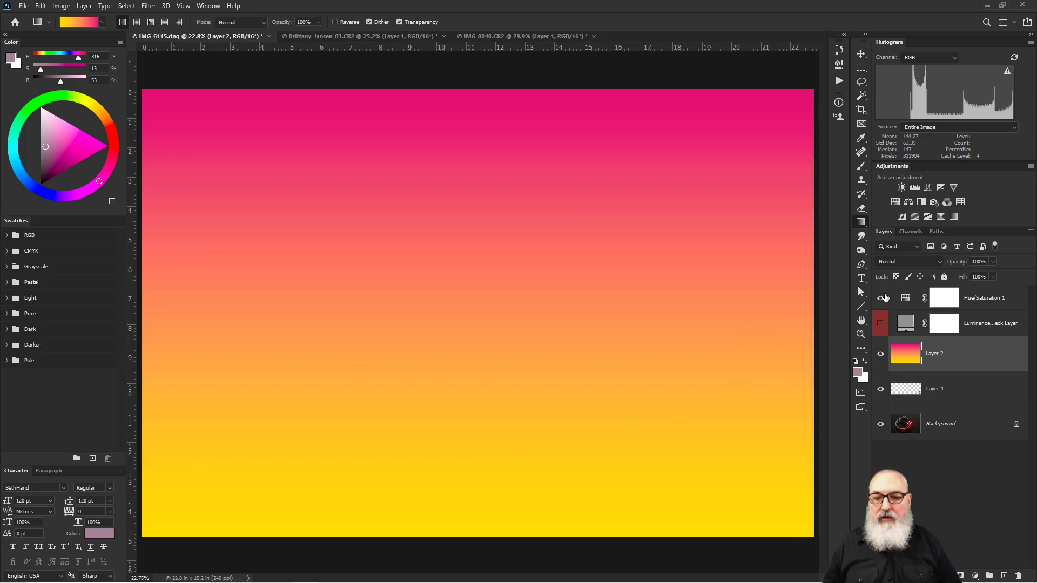
click(881, 297)
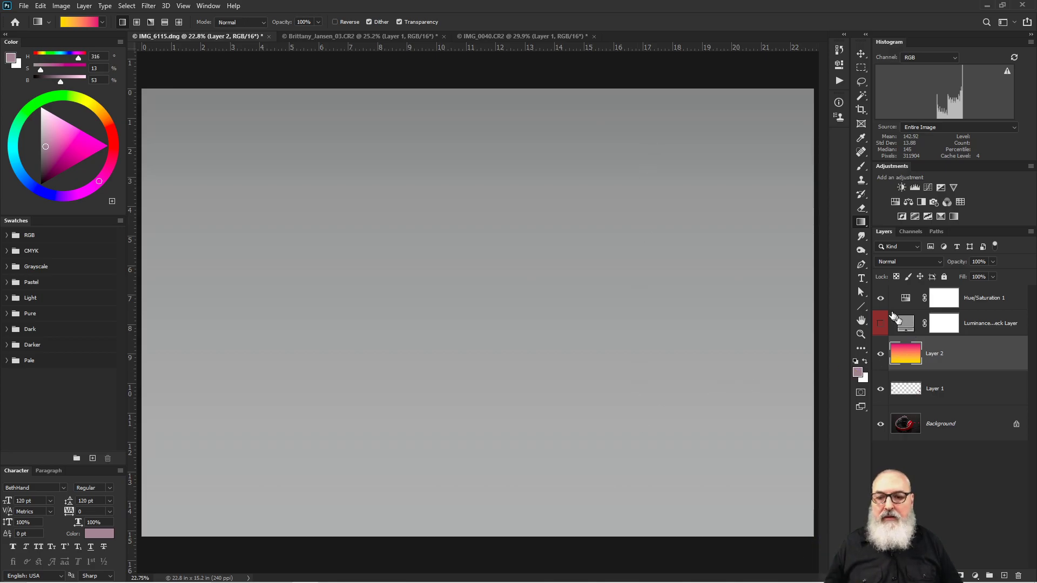
click(880, 298)
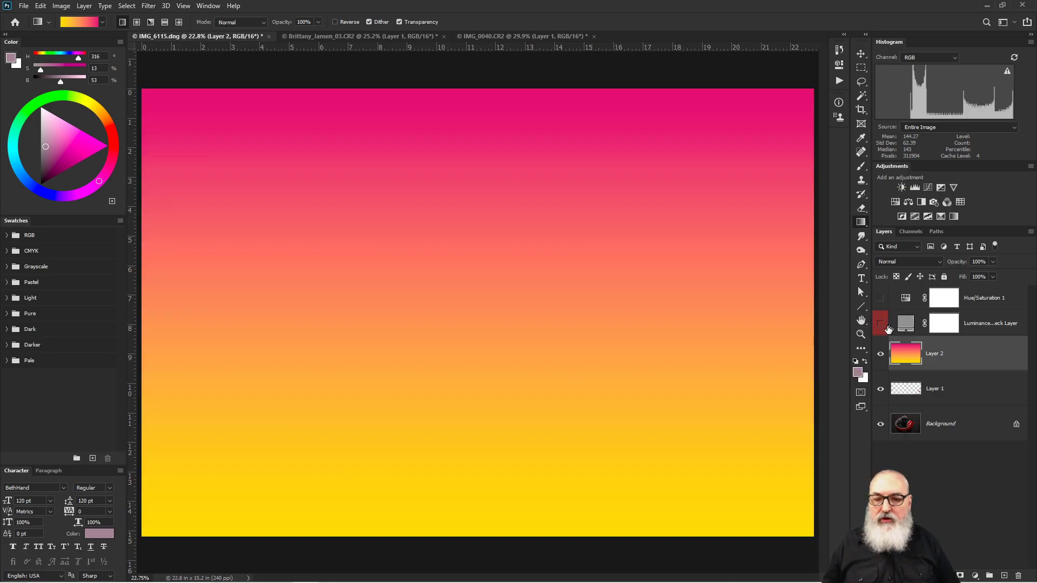
click(880, 323)
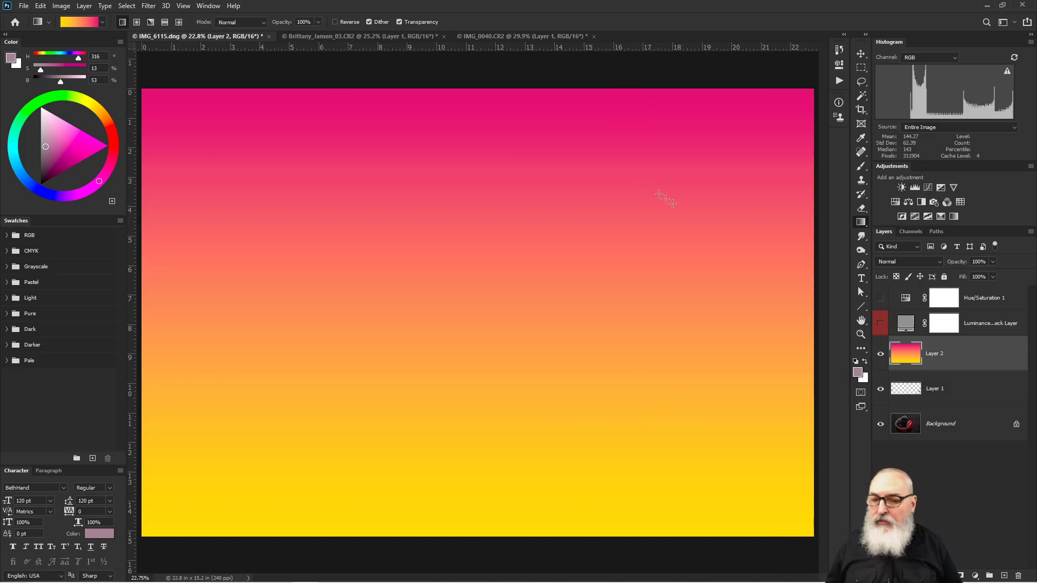
click(881, 299)
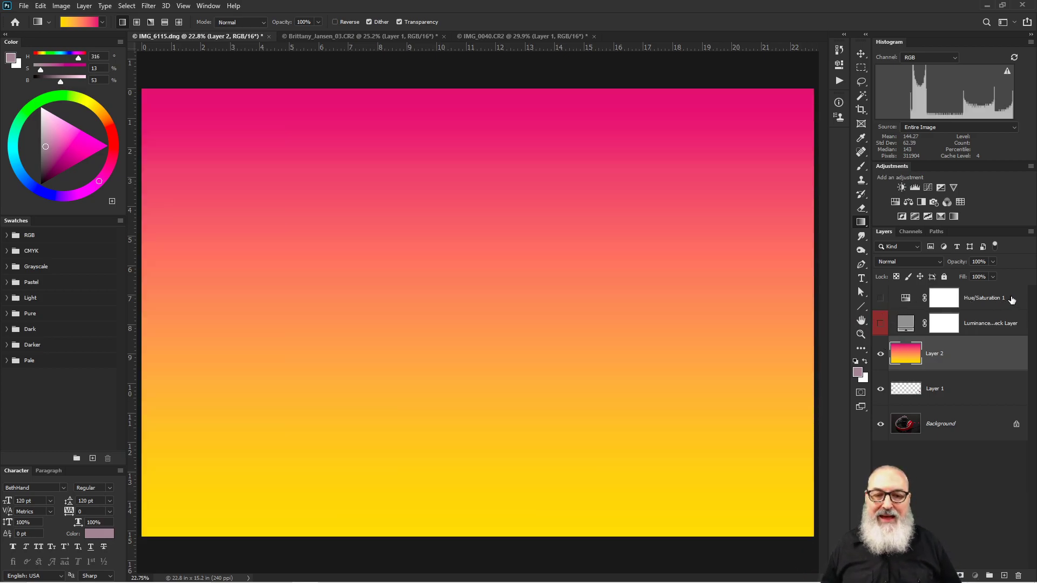
Delete the Hue/Saturation layer, view the gradient through the luminance check layer once more, and delete that layer too.
drag(1011, 300, 1018, 574)
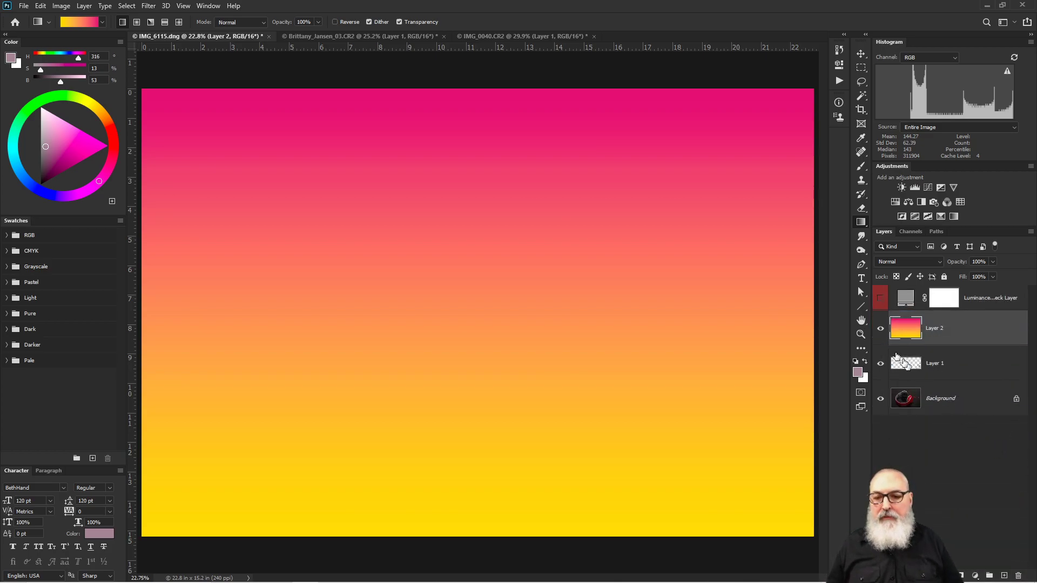
click(906, 300)
click(879, 298)
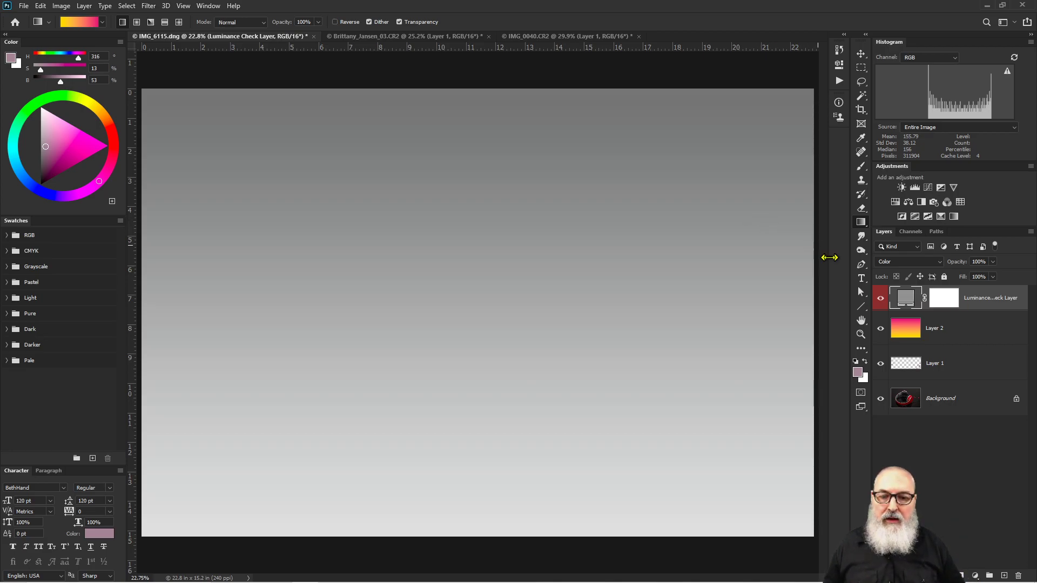
drag(972, 298, 1019, 576)
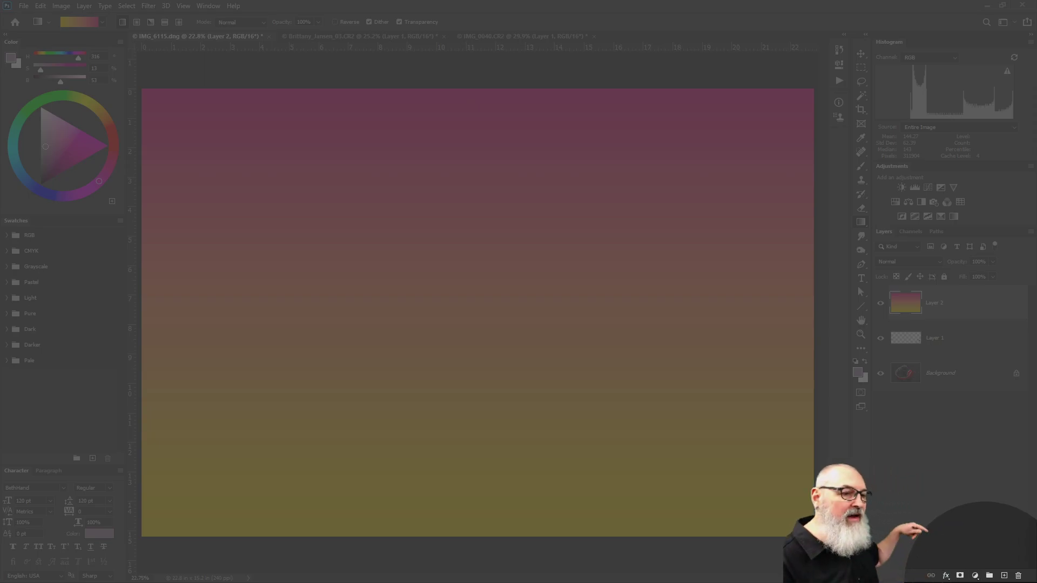
Add a Solid Color fill layer above Layer 2 and try a saturated magenta and a purple as its colour.
click(975, 576)
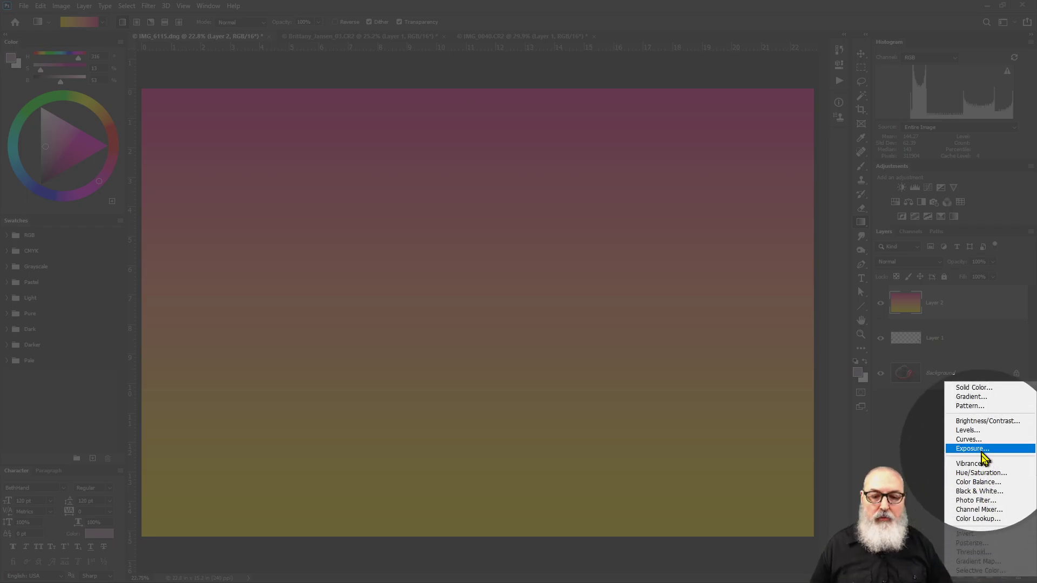
click(984, 388)
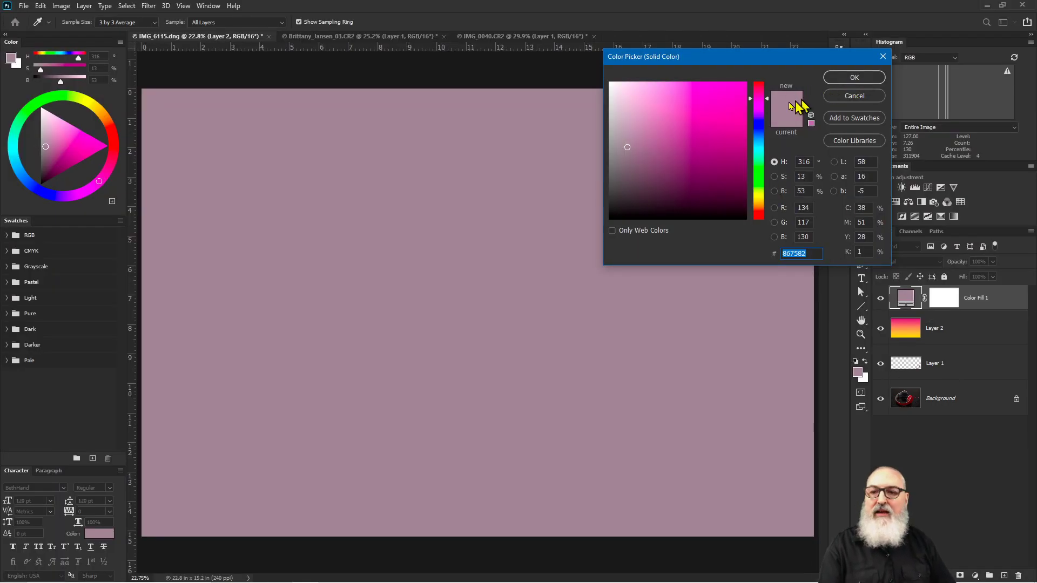
mouse_move(709, 136)
mouse_down()
mouse_move(702, 105)
mouse_move(717, 129)
mouse_up()
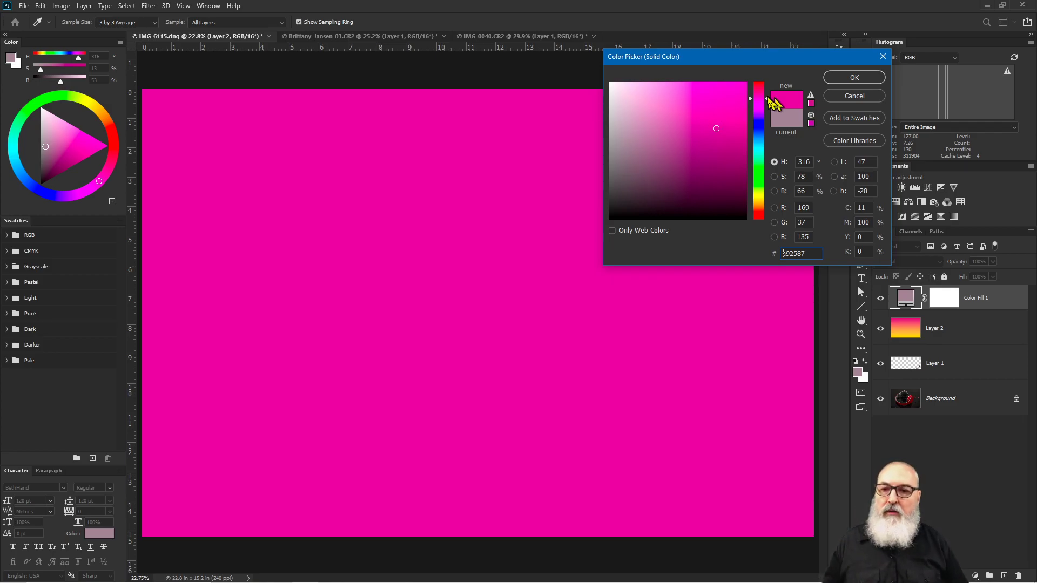
mouse_move(763, 100)
mouse_down()
mouse_move(764, 205)
mouse_move(766, 108)
mouse_move(760, 144)
mouse_move(762, 111)
mouse_move(760, 128)
mouse_move(758, 118)
mouse_move(616, 139)
mouse_move(734, 139)
mouse_move(627, 138)
mouse_move(723, 142)
mouse_move(711, 106)
mouse_move(705, 194)
mouse_move(709, 121)
mouse_up()
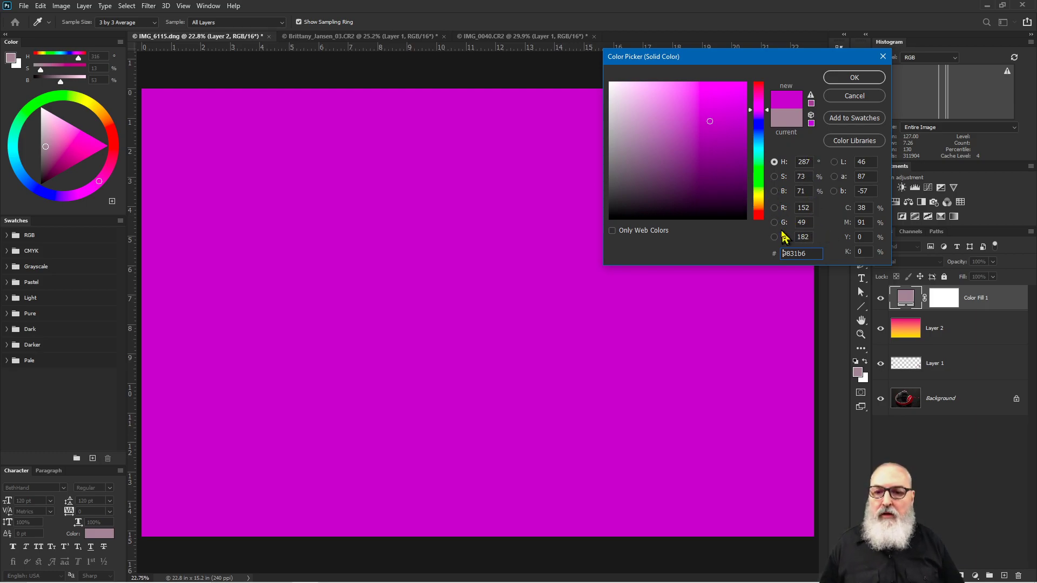
Set the fill colour to hue 0, saturation 0% and brightness 50%, and accept the neutral gray.
click(806, 162)
double_click(804, 161)
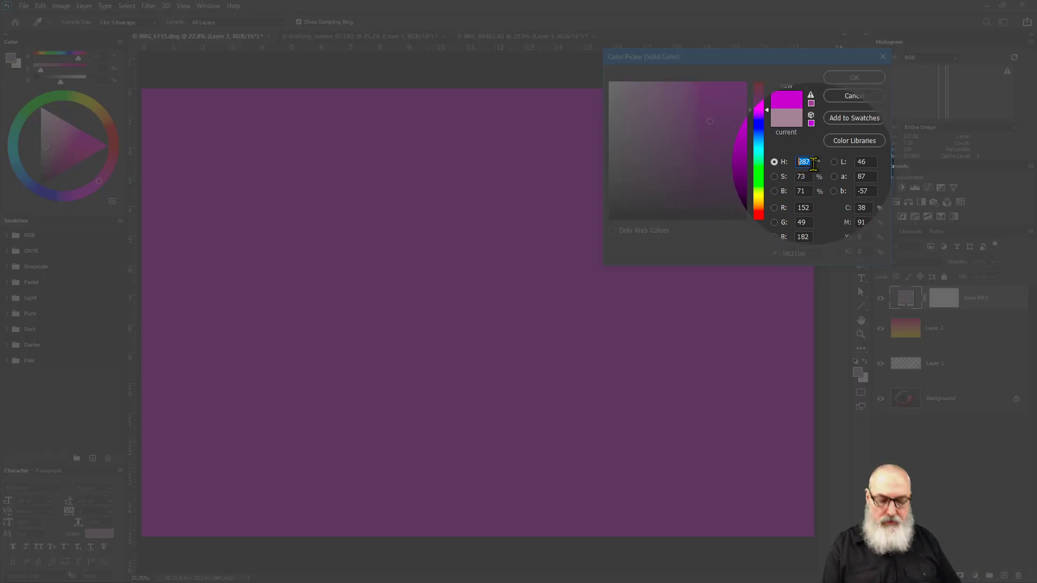
text(0)
double_click(808, 177)
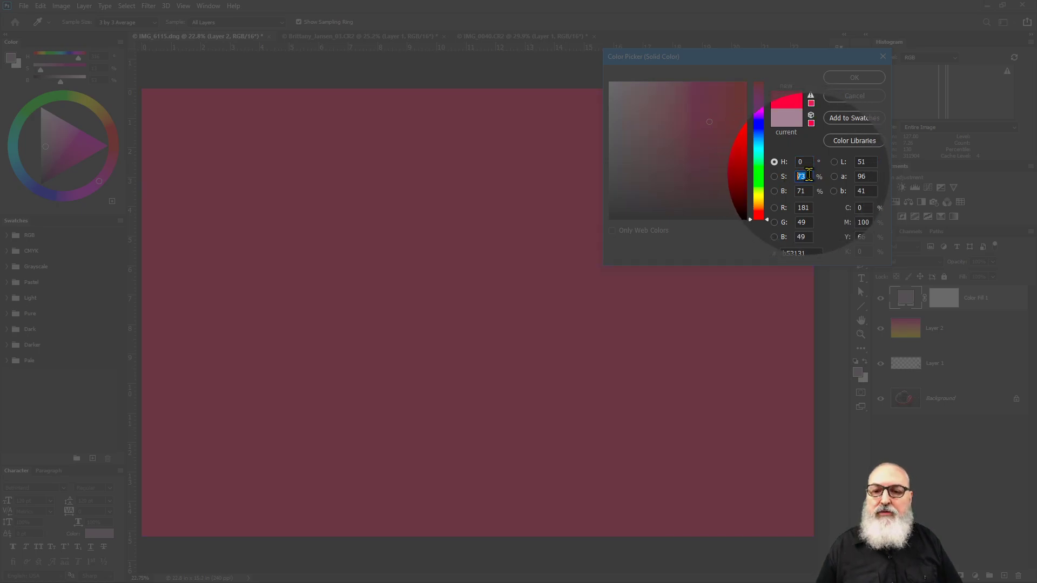
text(0)
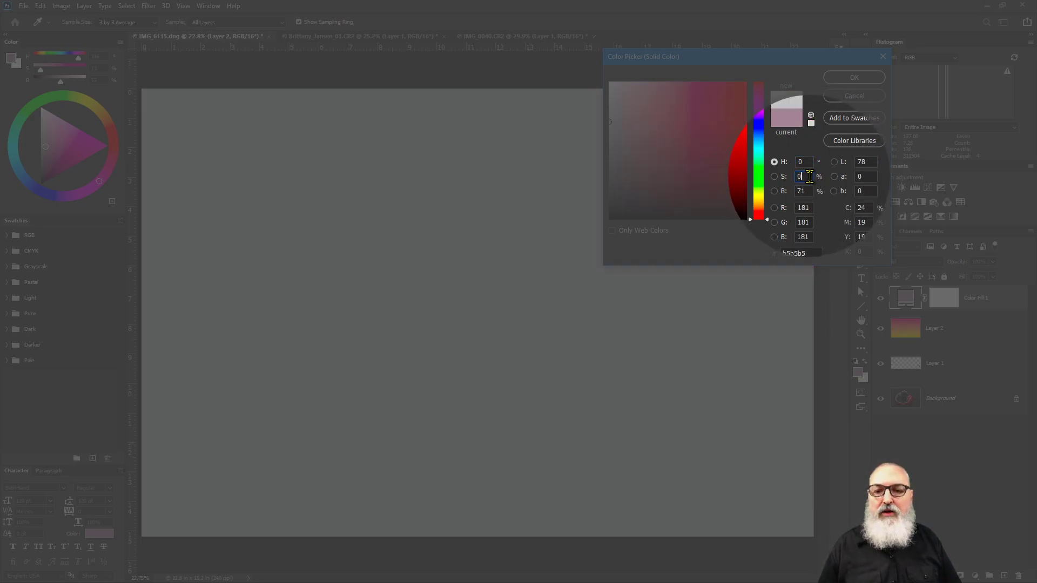
double_click(806, 191)
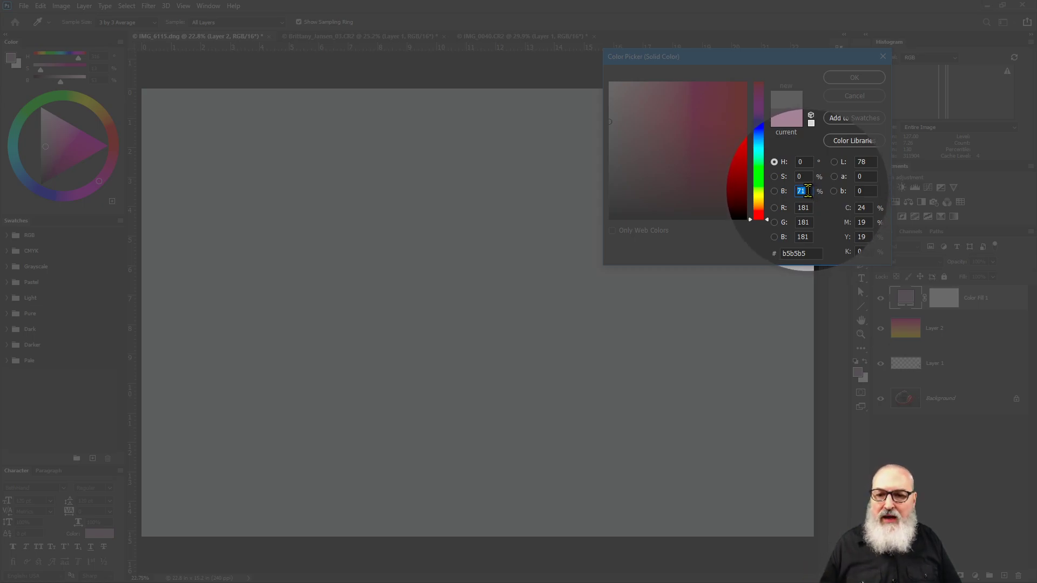
text(50)
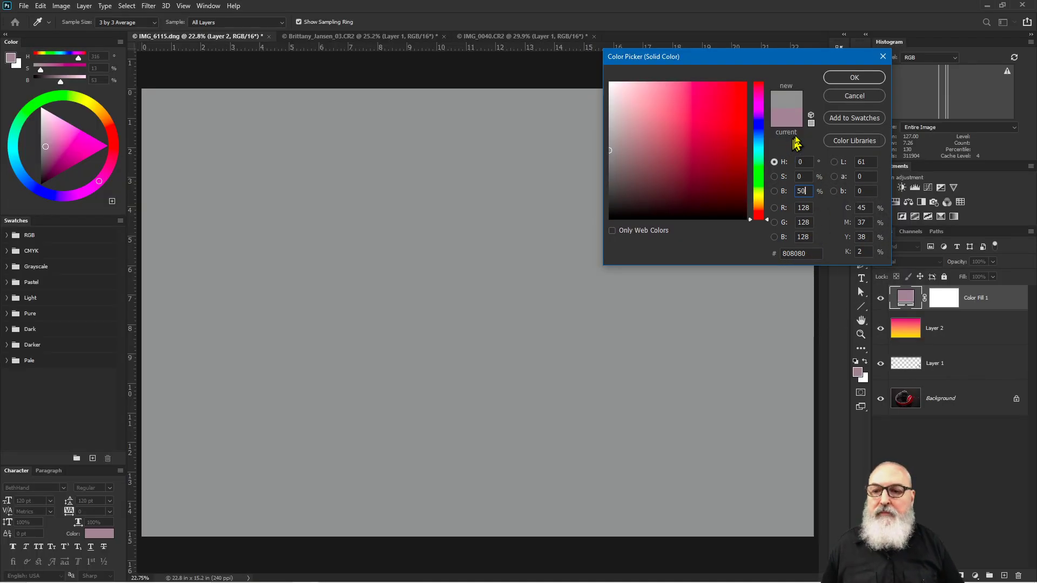
click(854, 80)
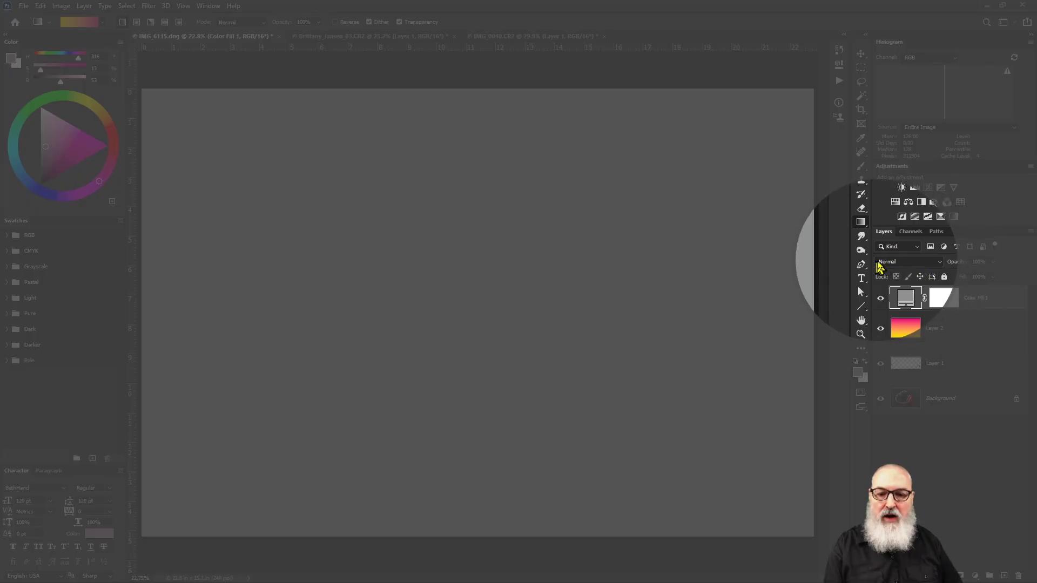
Set the gray fill layer's blend mode to Color and delete the gradient on Layer 2.
click(937, 265)
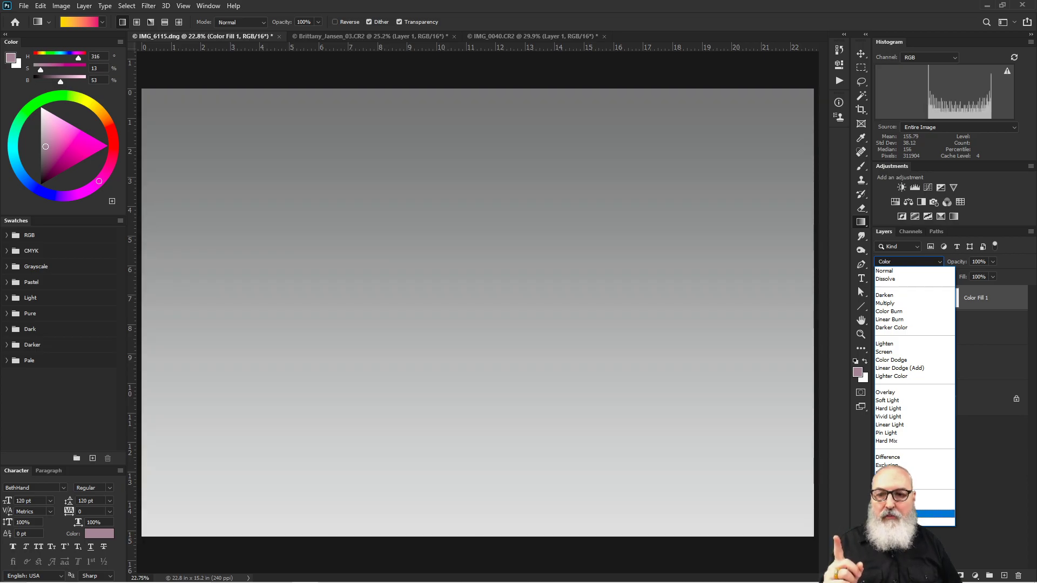
click(918, 513)
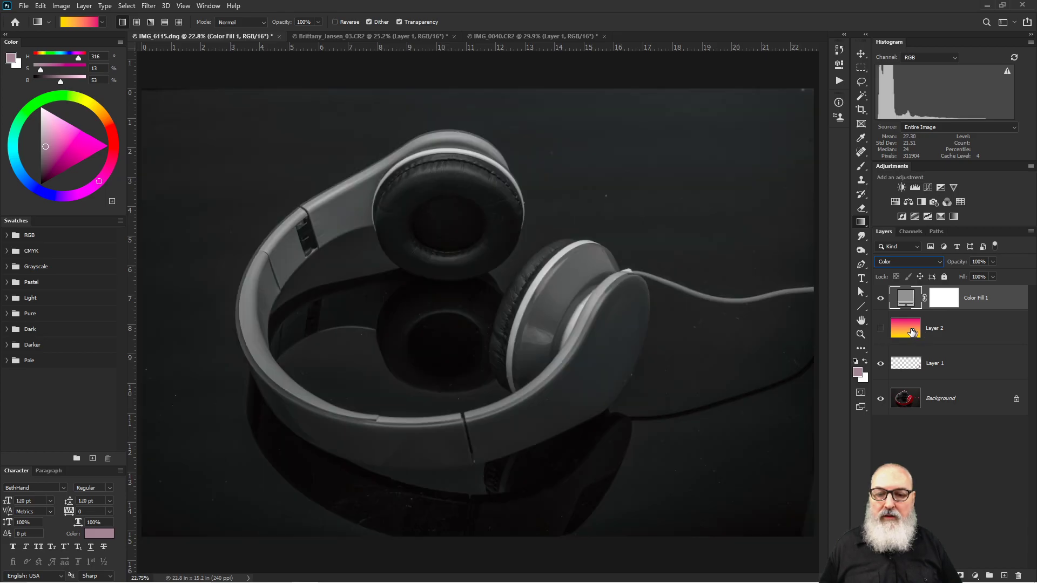
drag(952, 332, 1018, 576)
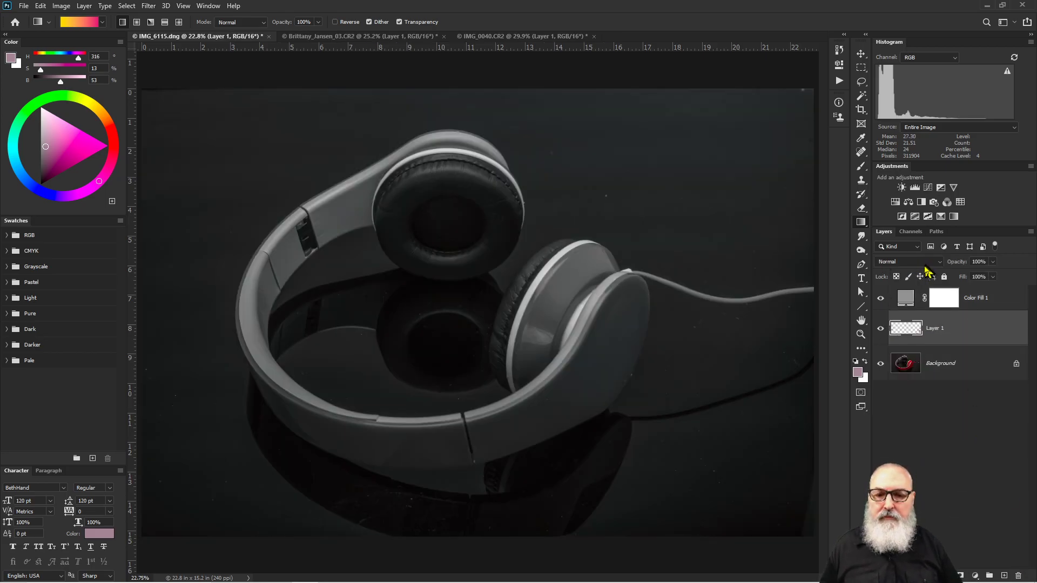
Reselect the gray fill layer above the headphones and choose Color again as its blend mode.
click(913, 297)
click(918, 262)
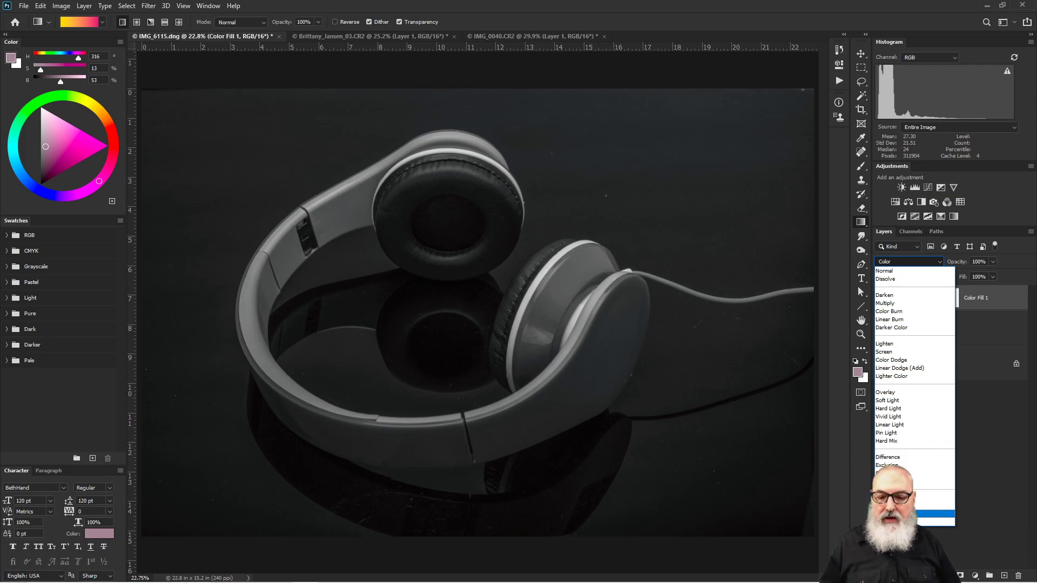
click(897, 513)
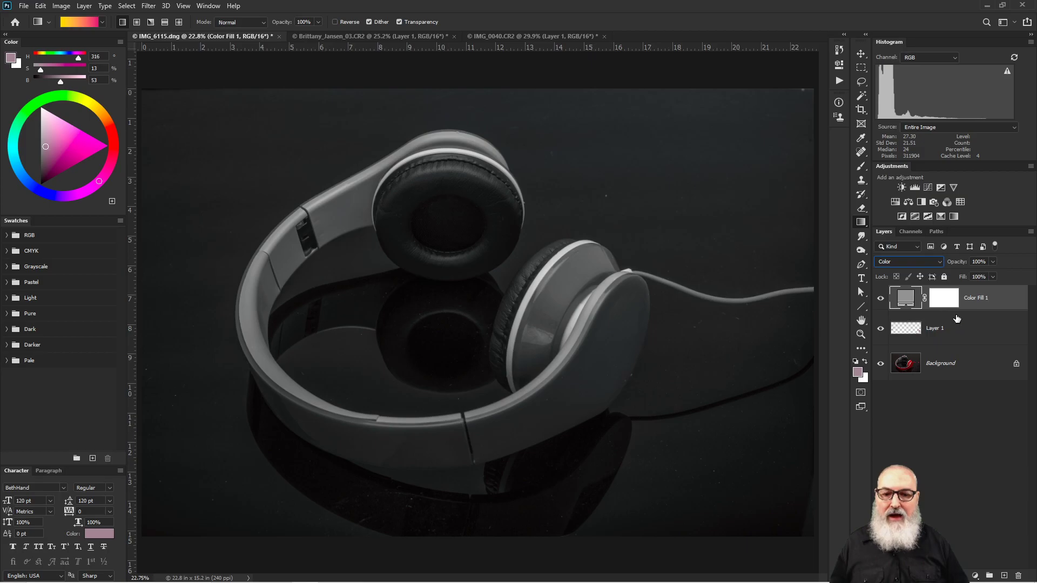
click(983, 326)
click(1004, 575)
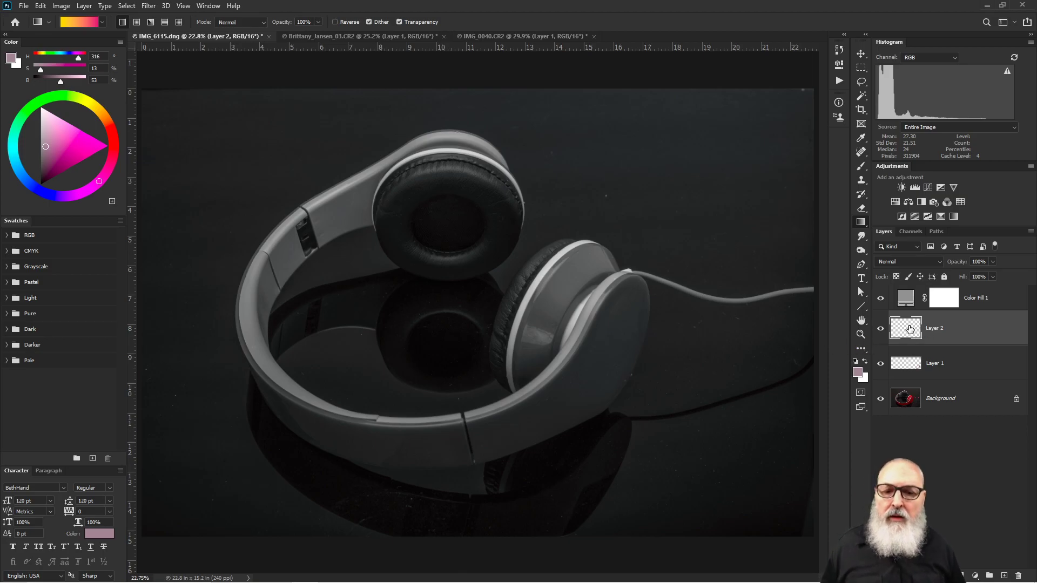
click(1017, 576)
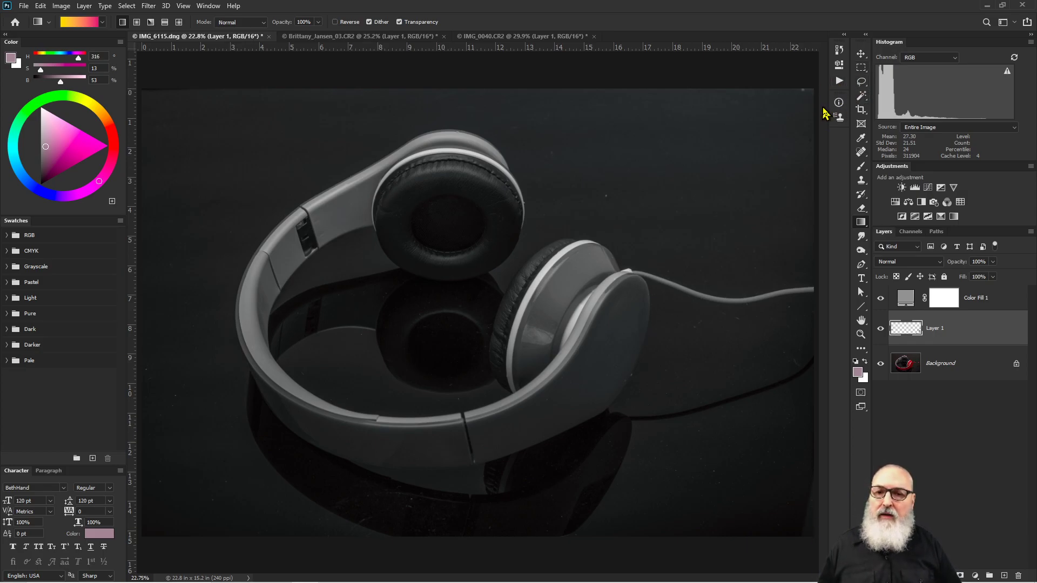
Look through the recorded action sets, including Check Layers, Default Actions, CONCEPTUM and Duck's Awesome Actions, and deselect all layers.
click(839, 81)
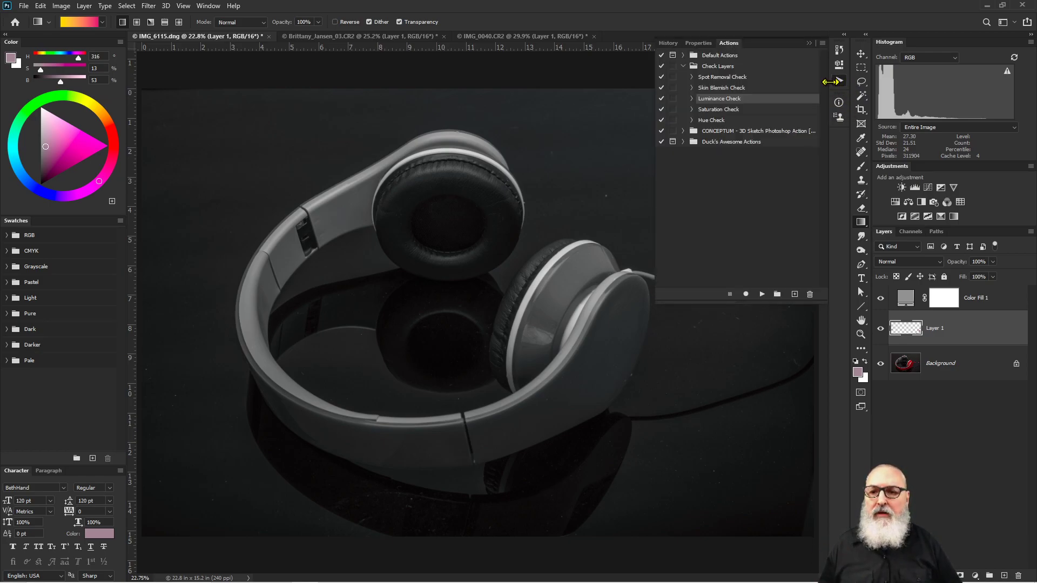
click(683, 66)
click(684, 88)
click(683, 88)
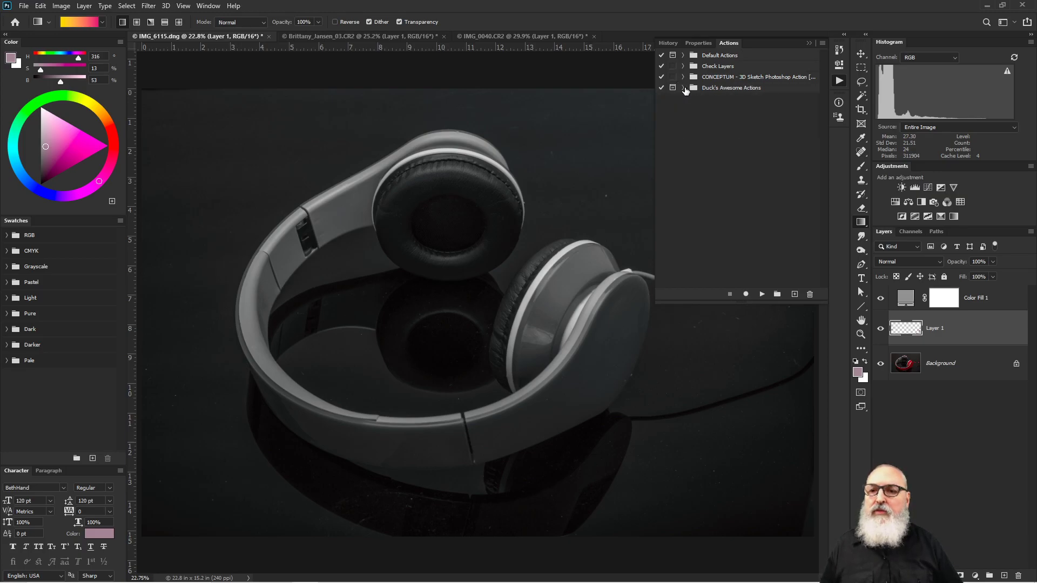
click(683, 55)
click(683, 56)
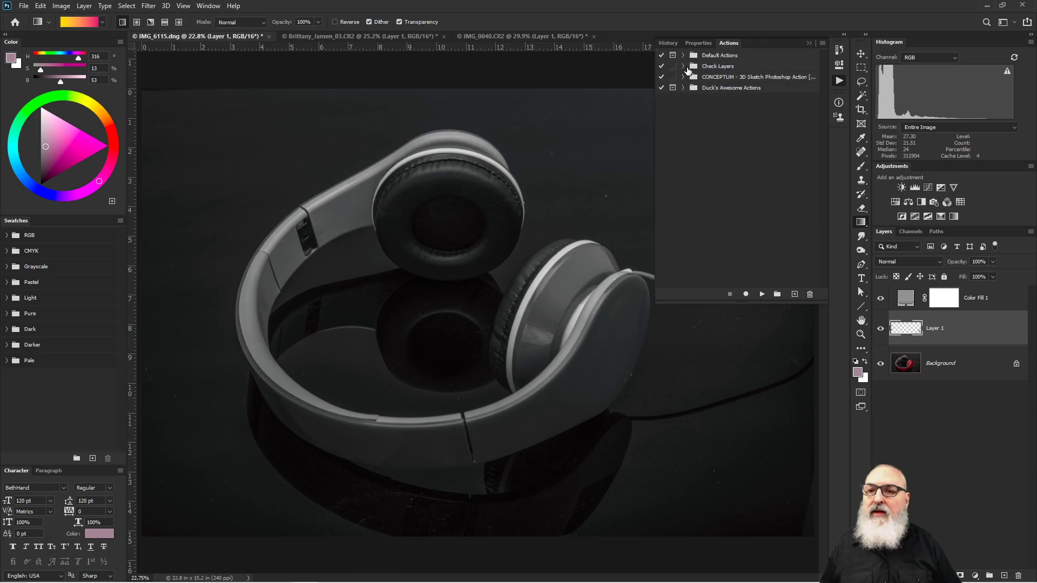
click(683, 79)
click(683, 79)
click(683, 79)
click(684, 78)
click(684, 88)
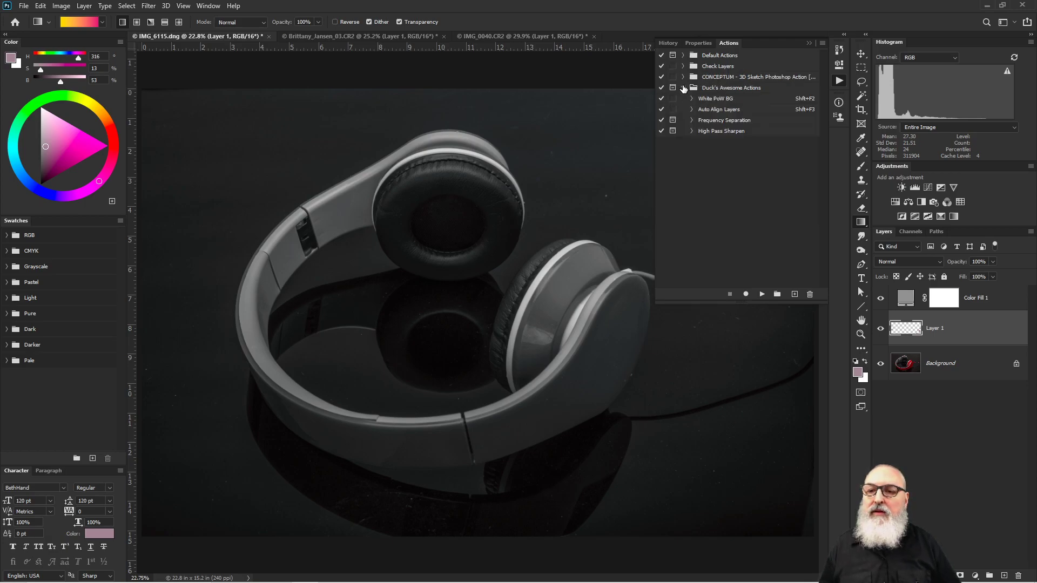
click(684, 89)
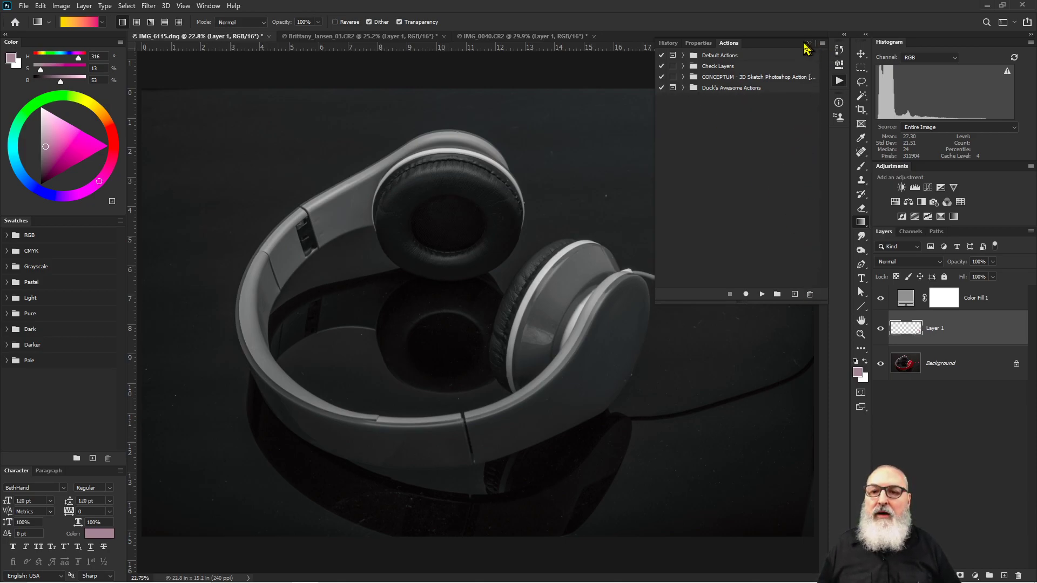
click(879, 380)
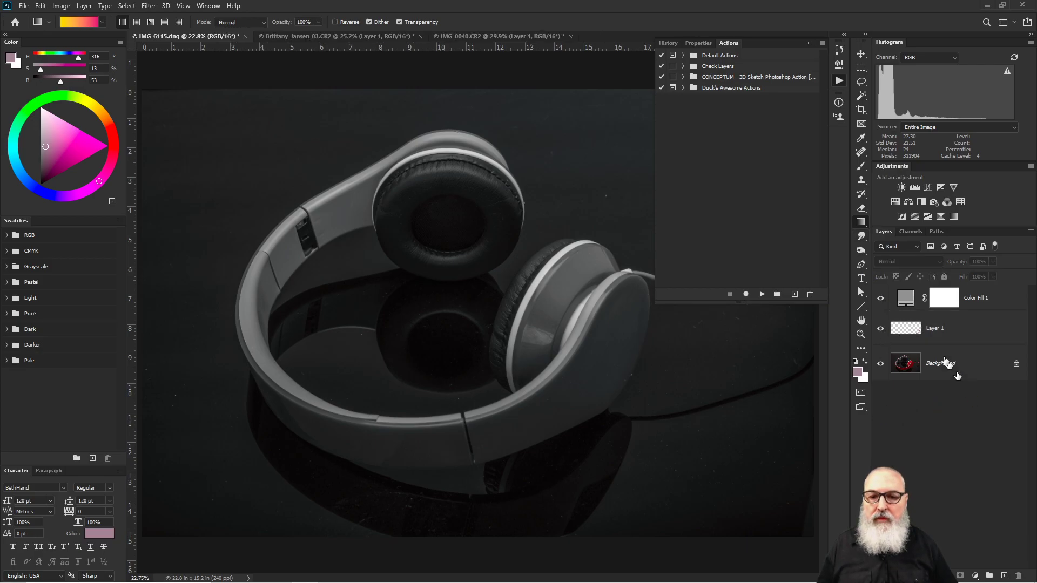
click(809, 43)
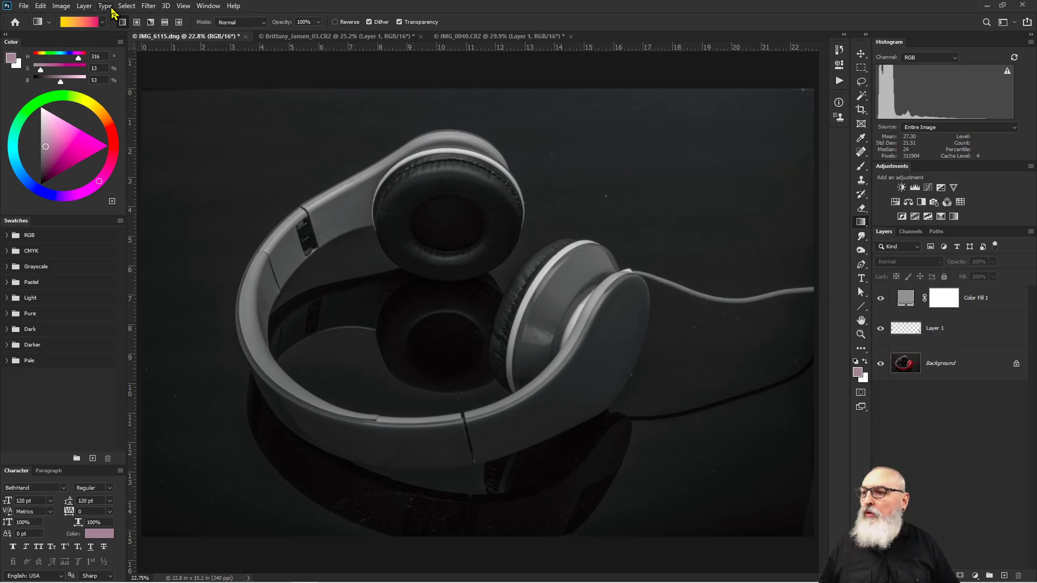
click(85, 6)
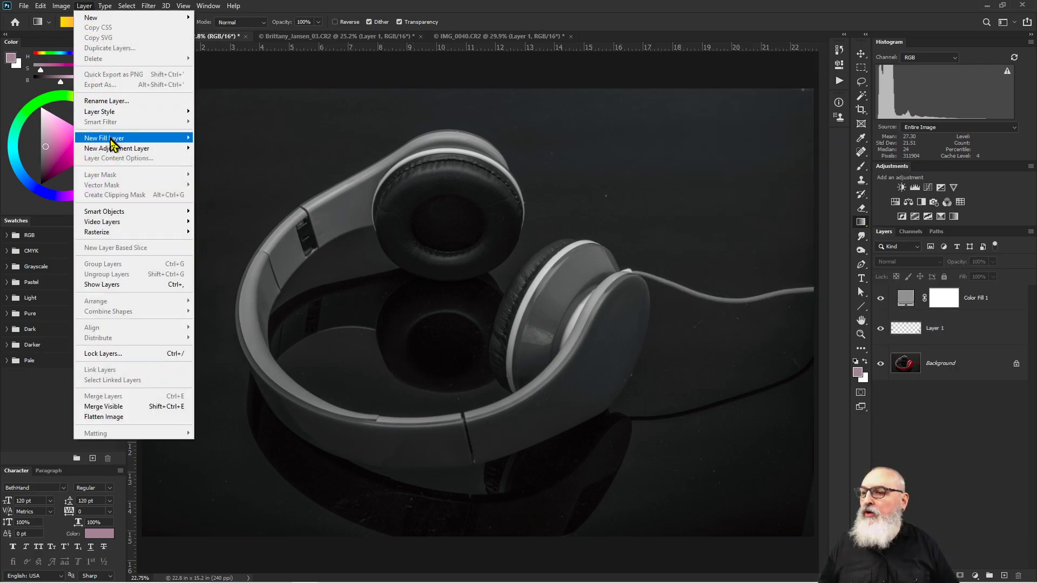
mouse_move(121, 147)
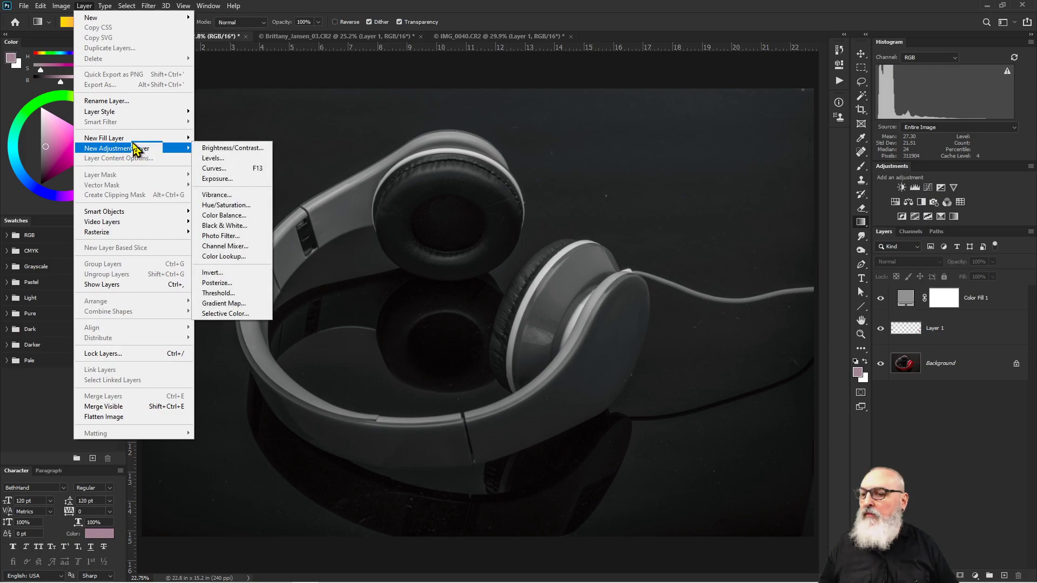
key(Escape)
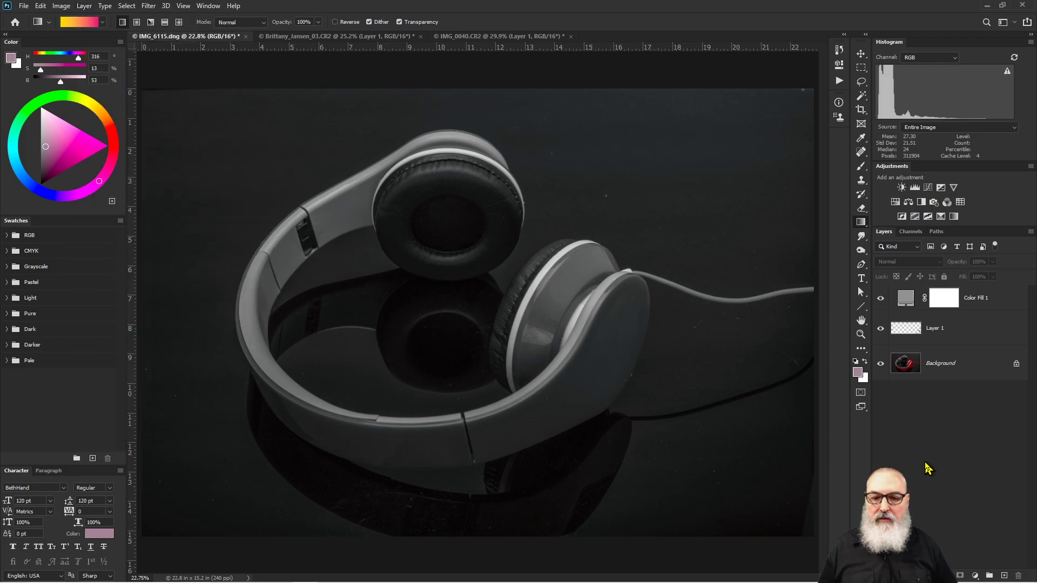
Add a new layer above the gray check layer and turn it into a Solid Color fill layer named Dodge & Burn.
click(1002, 576)
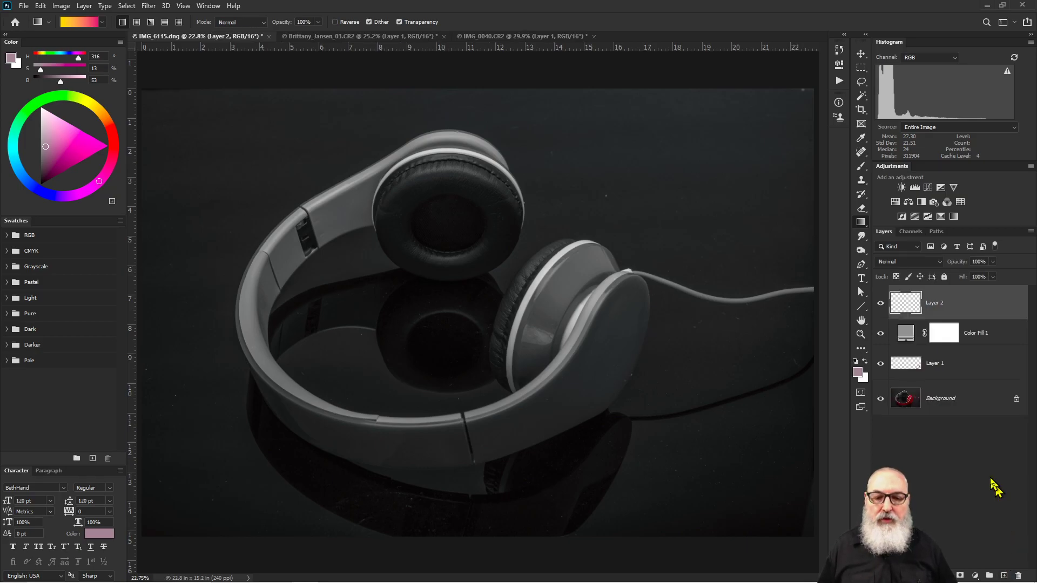
right_click(905, 307)
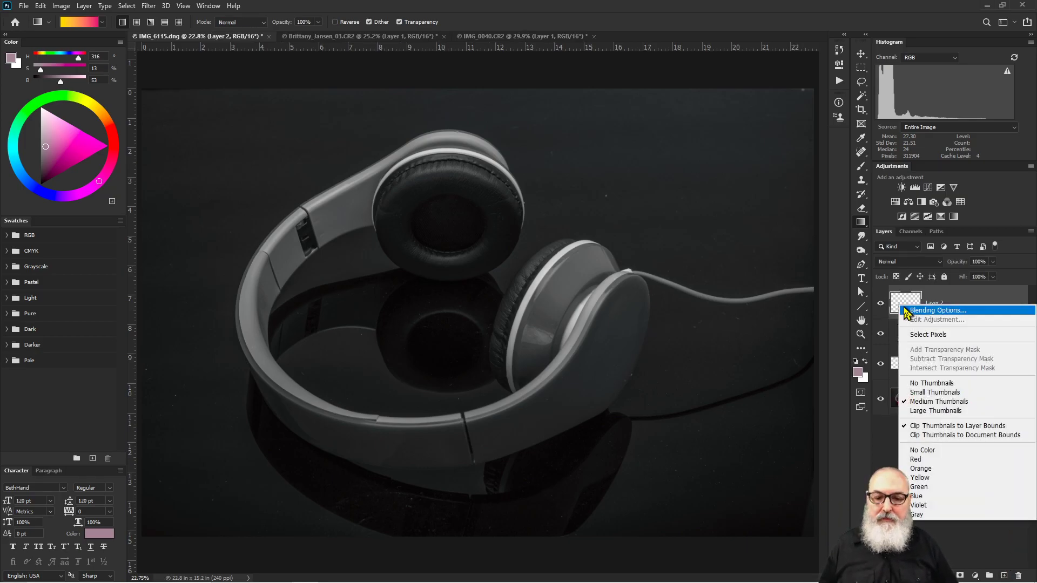
key(Escape)
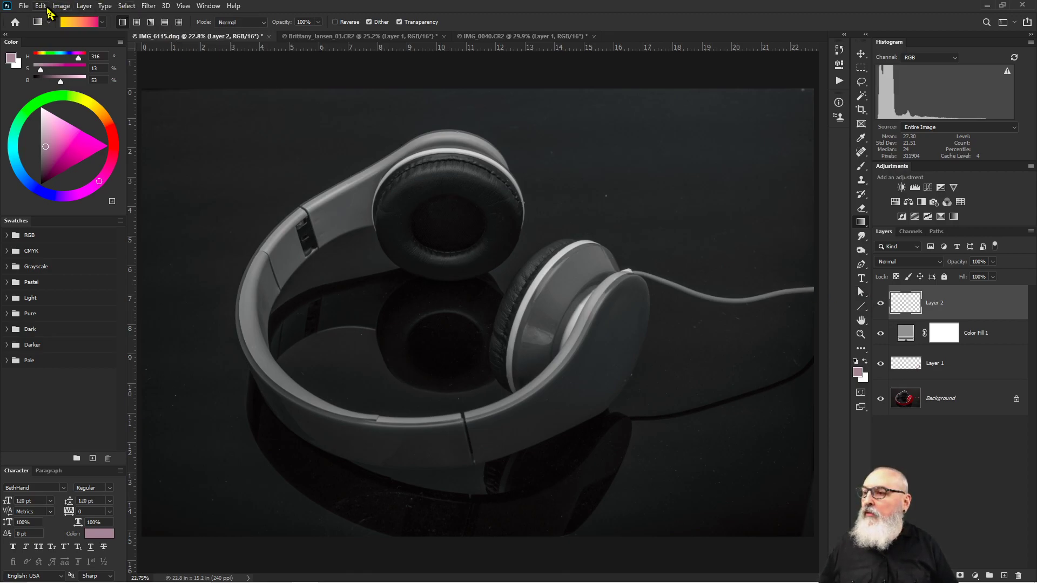
click(84, 6)
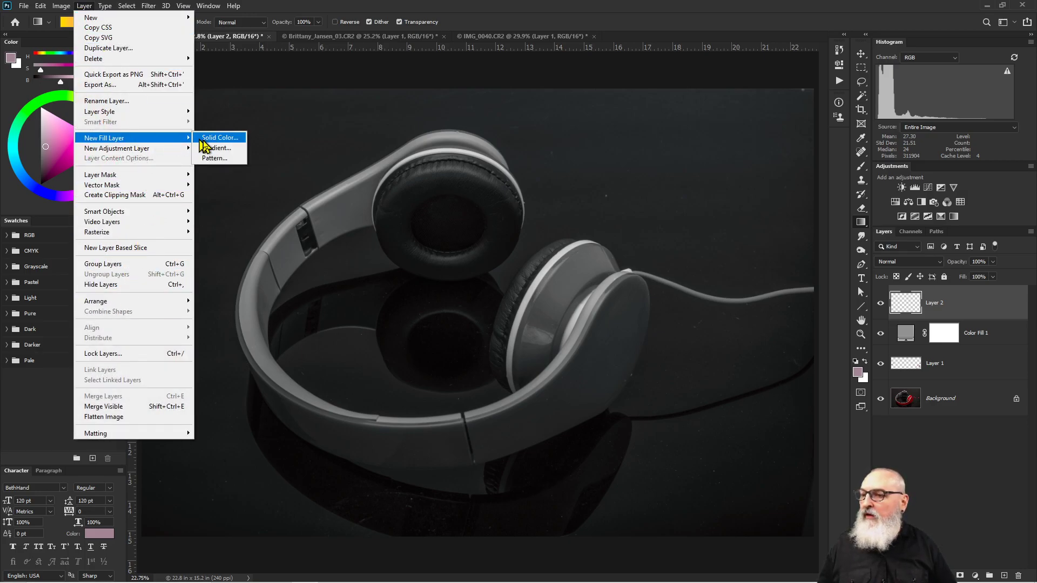
click(219, 138)
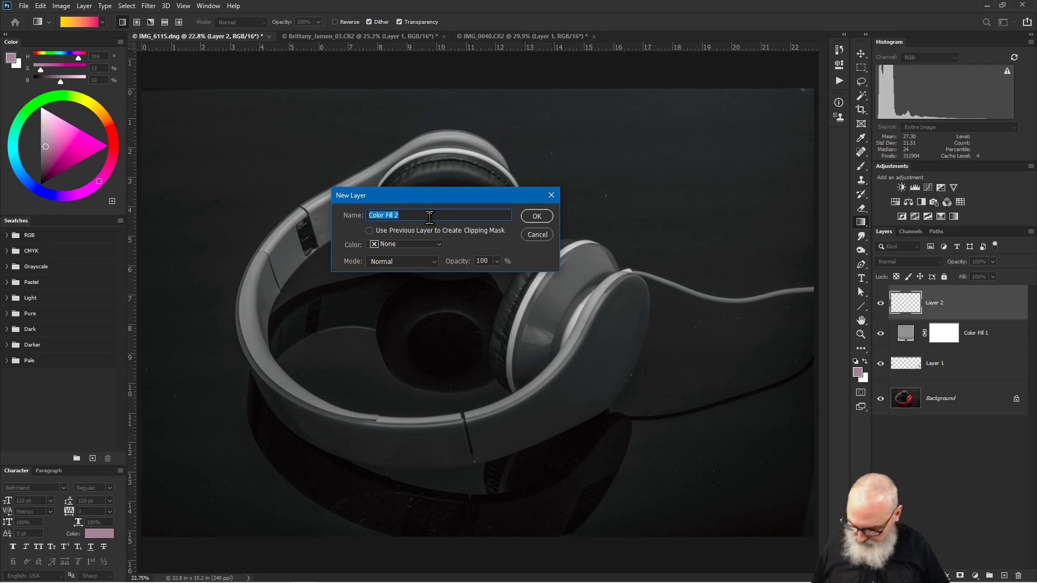
text(Dodge & Burn)
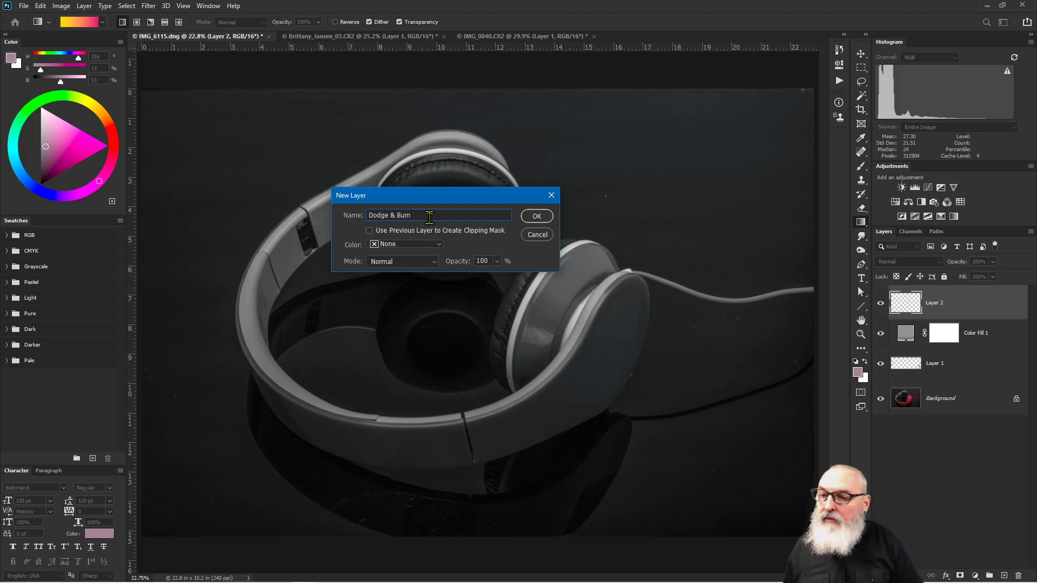
click(537, 217)
Set the Dodge & Burn fill colour to neutral gray with hue 0, saturation 0% and brightness 50%, and accept it.
click(609, 151)
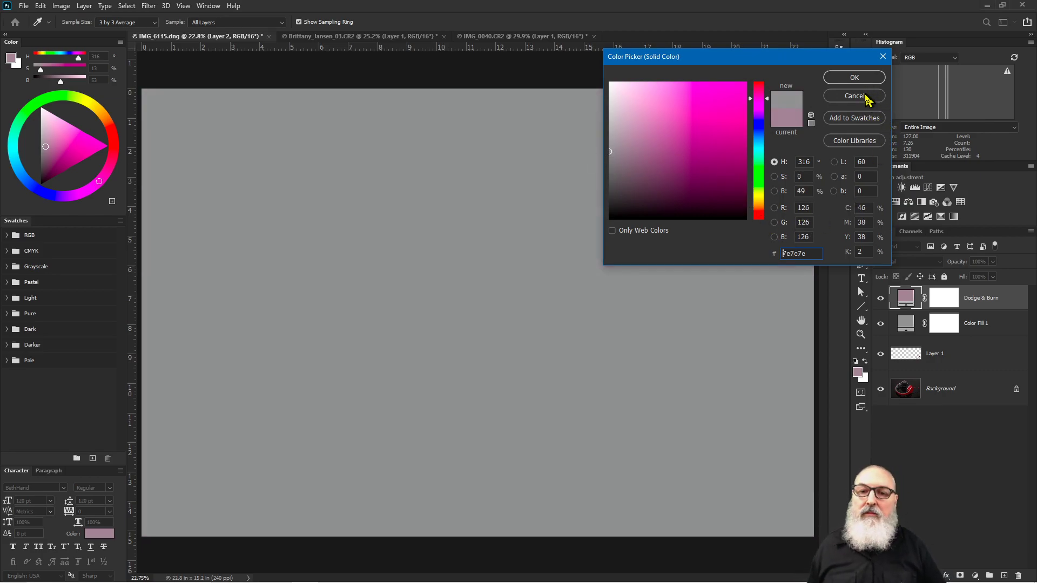
double_click(804, 162)
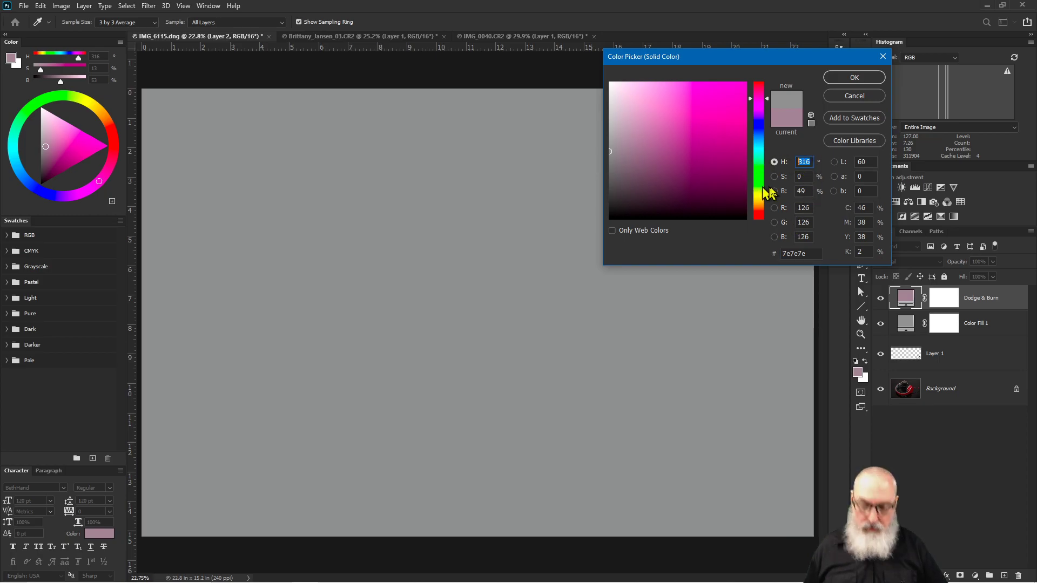
text(0)
double_click(803, 192)
text(50)
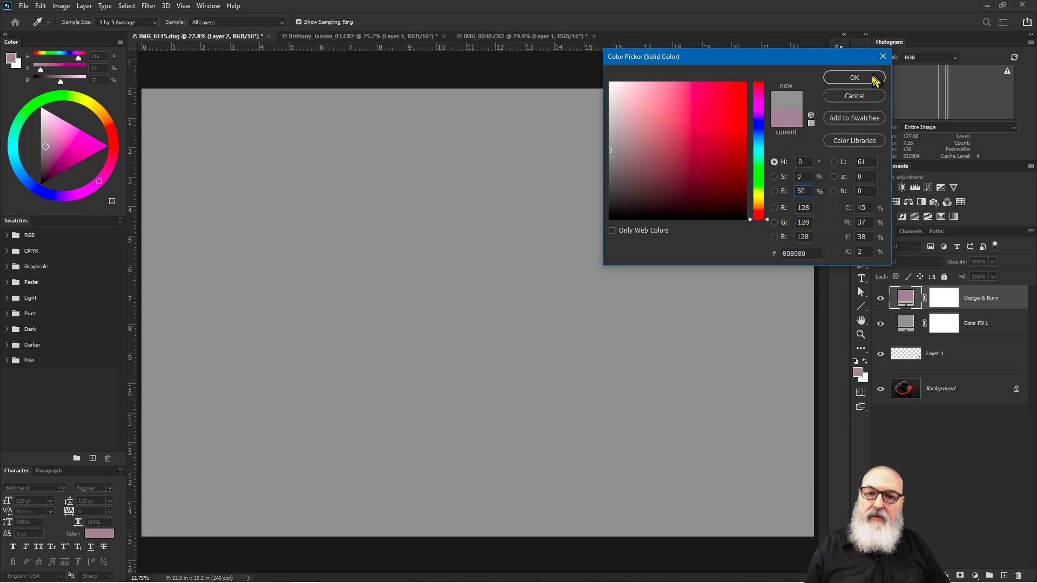
click(854, 77)
Rasterize the Dodge & Burn fill layer and set its blend mode to Overlay.
right_click(929, 307)
right_click(907, 297)
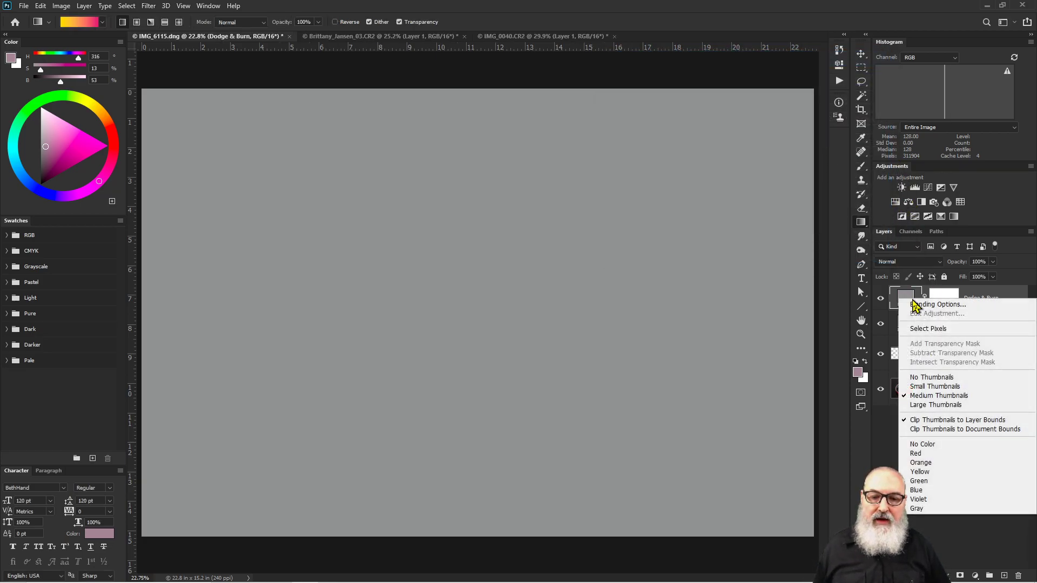
right_click(999, 299)
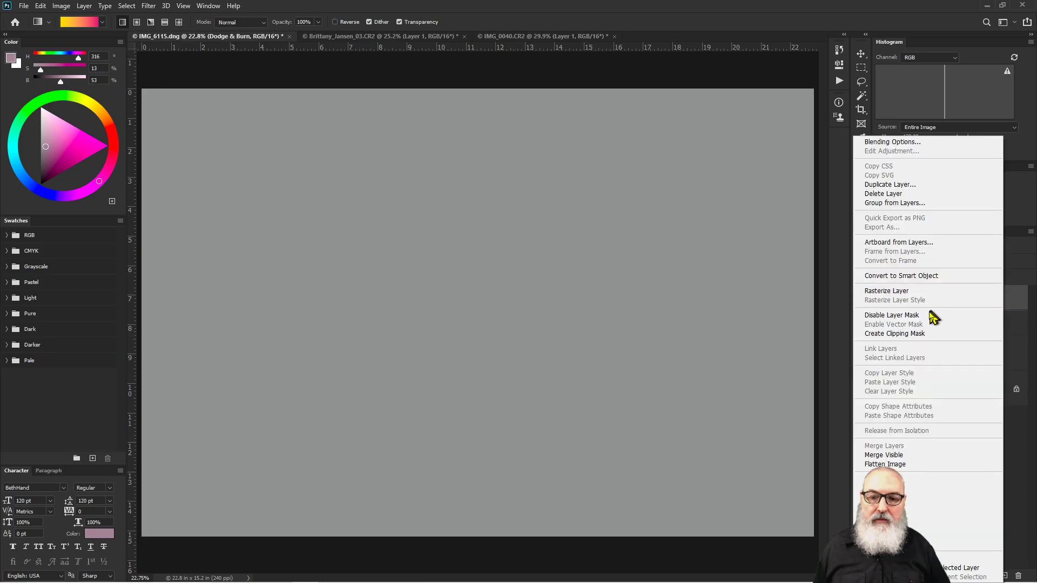
click(916, 291)
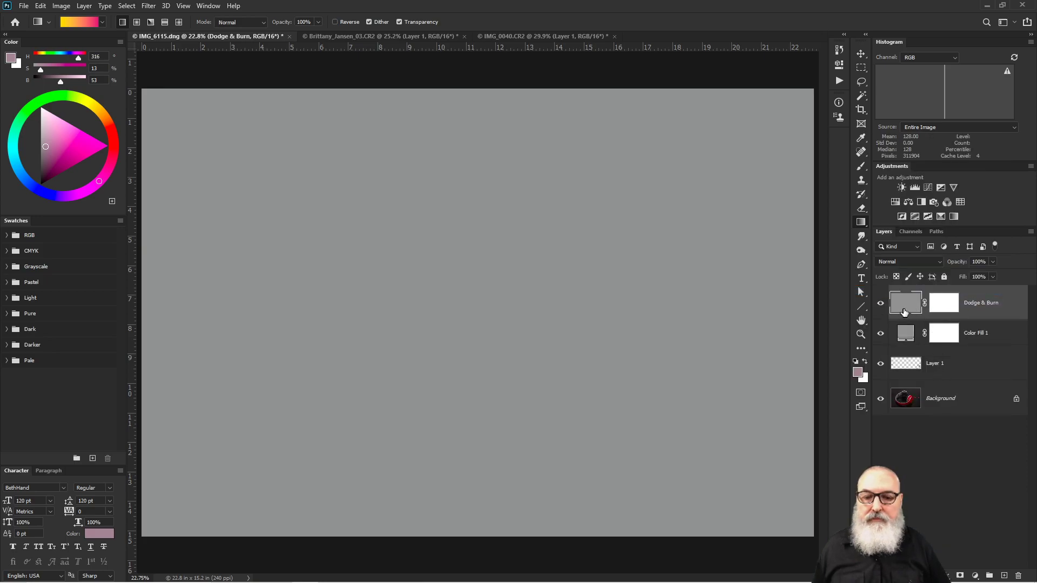
click(917, 261)
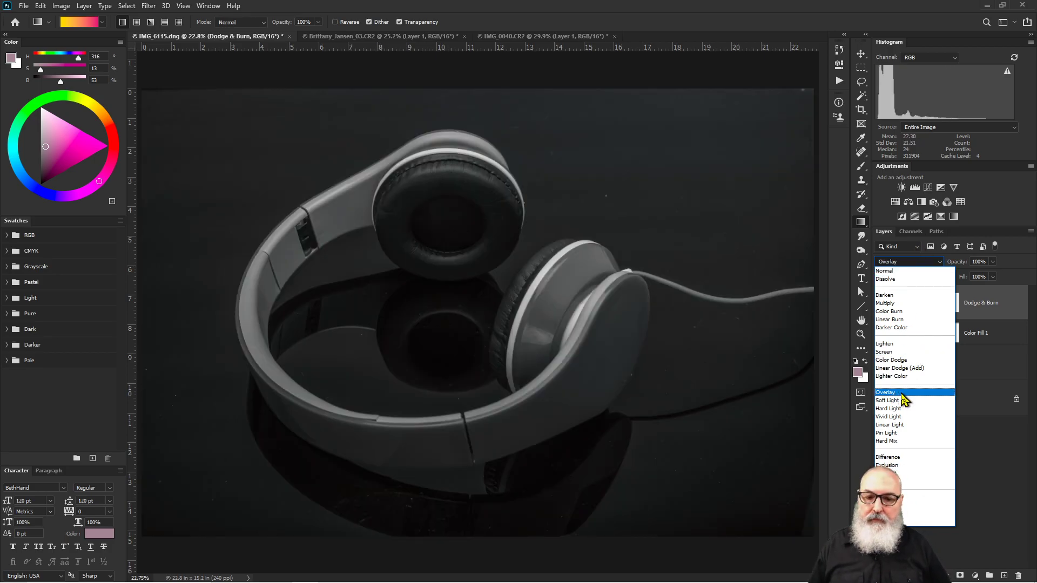
click(898, 394)
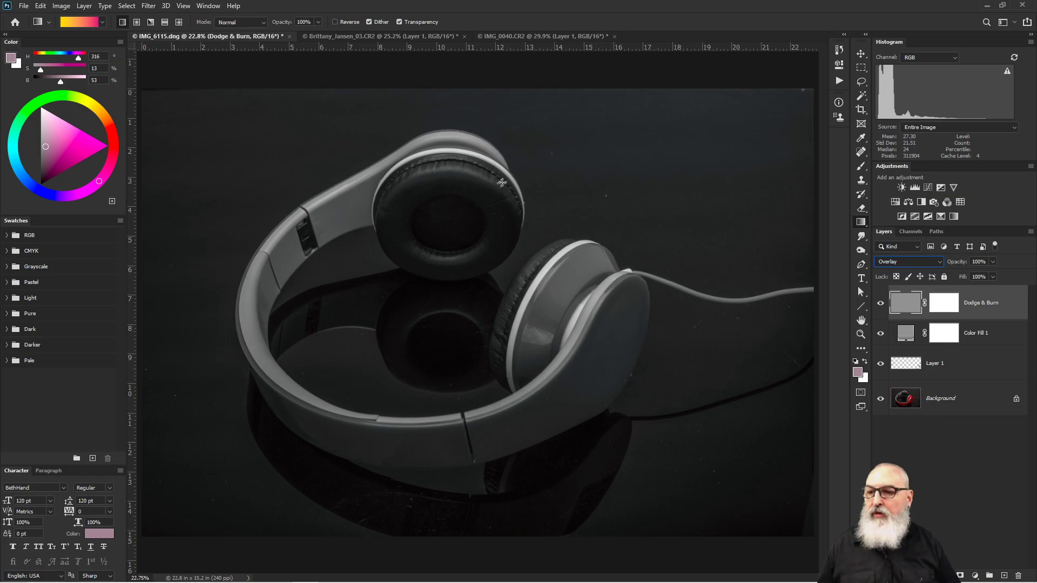
Choose the Brush tool and target the Dodge & Burn layer's pixels for painting.
click(967, 456)
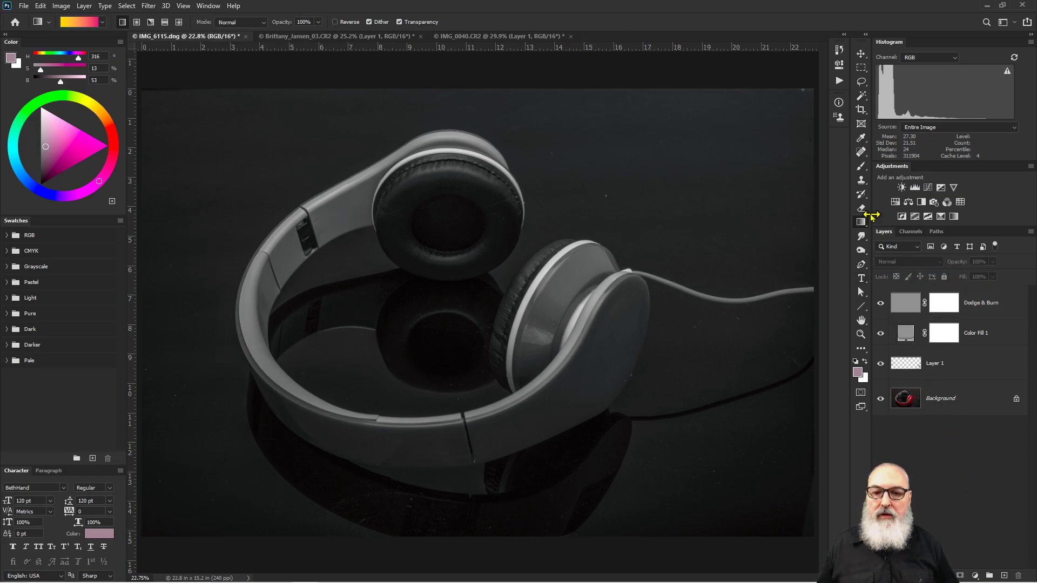
click(861, 166)
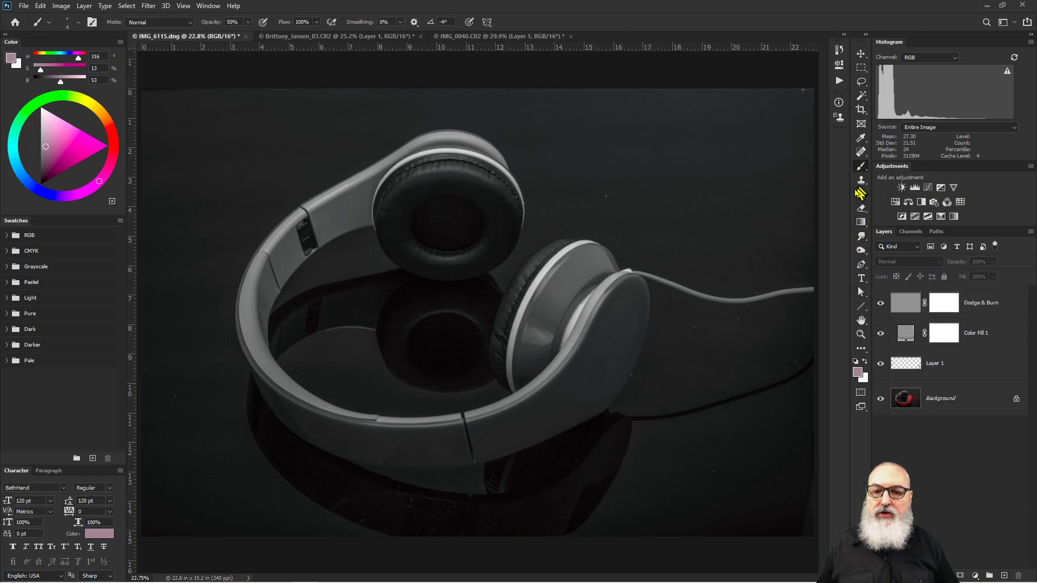
click(898, 310)
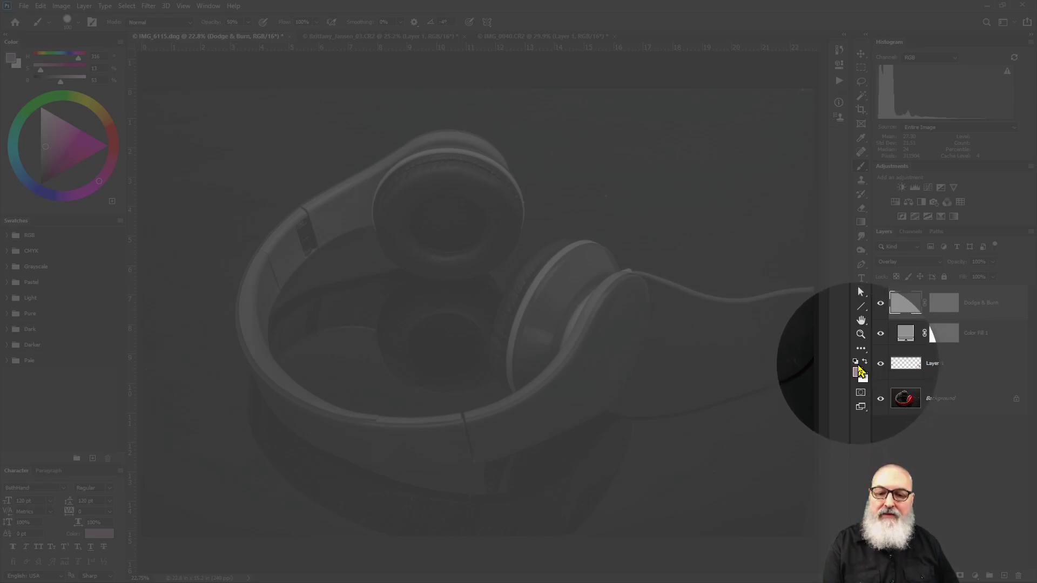
Reset the painting colours to default black and white, and swap them back and forth, ending with white as the foreground.
click(855, 361)
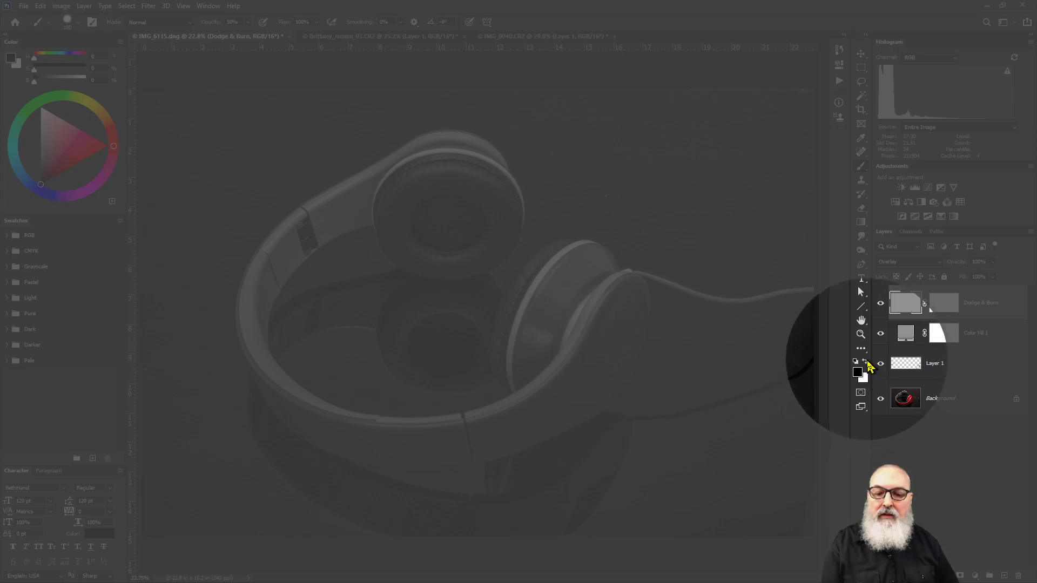
click(864, 362)
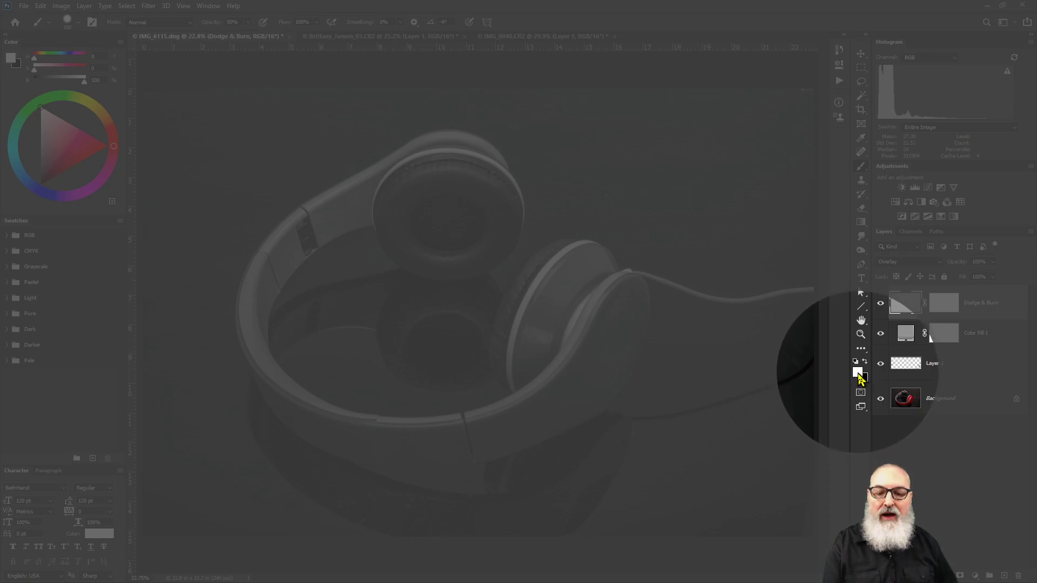
click(864, 363)
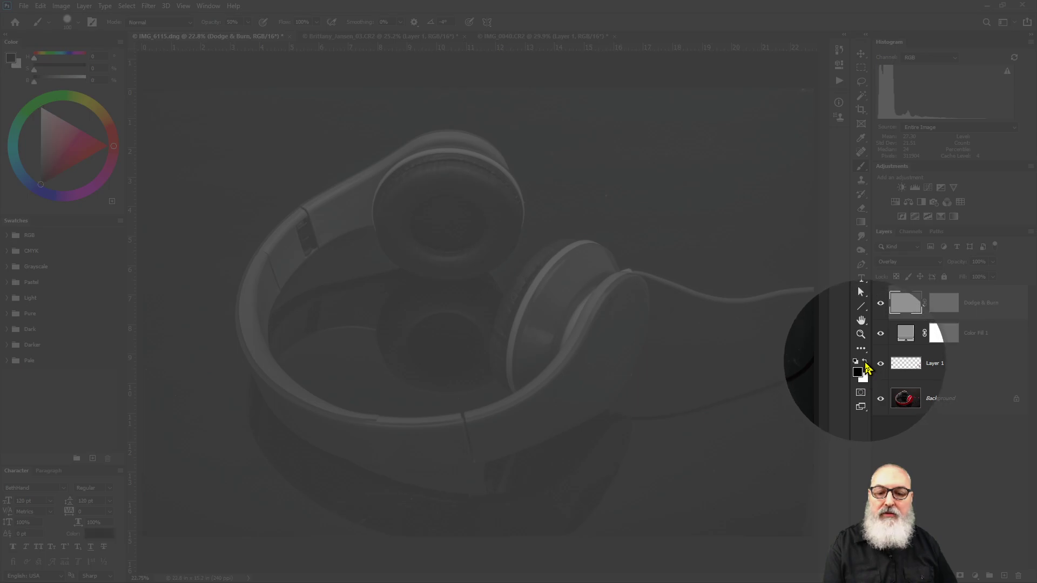
click(864, 363)
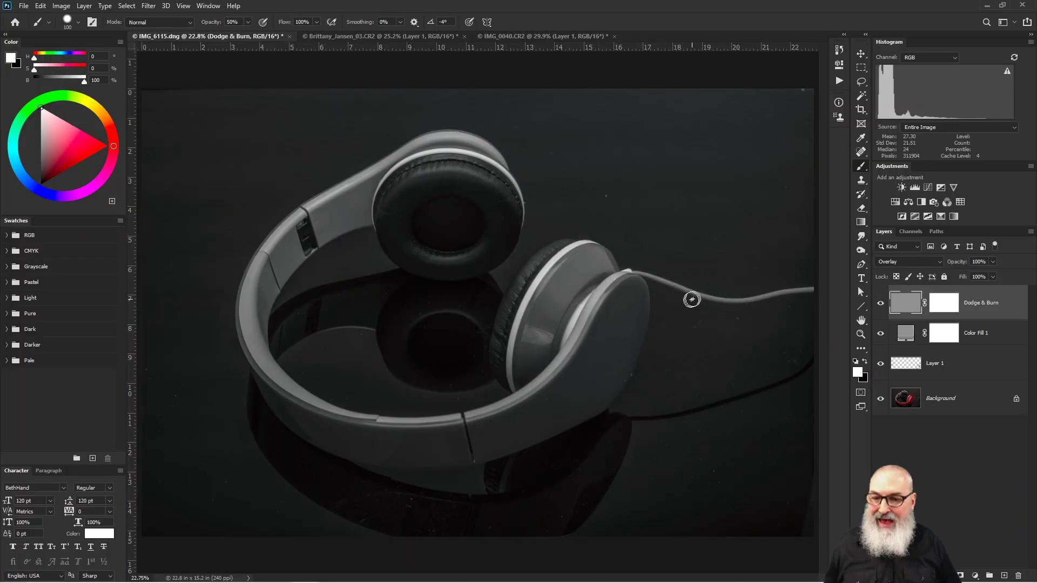
key(x)
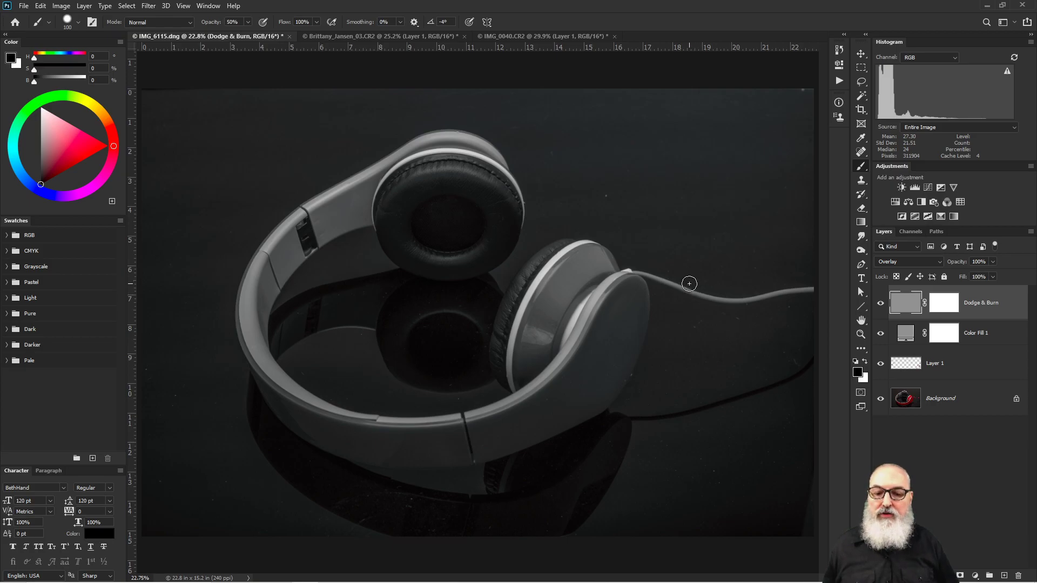
key(x)
key(x)
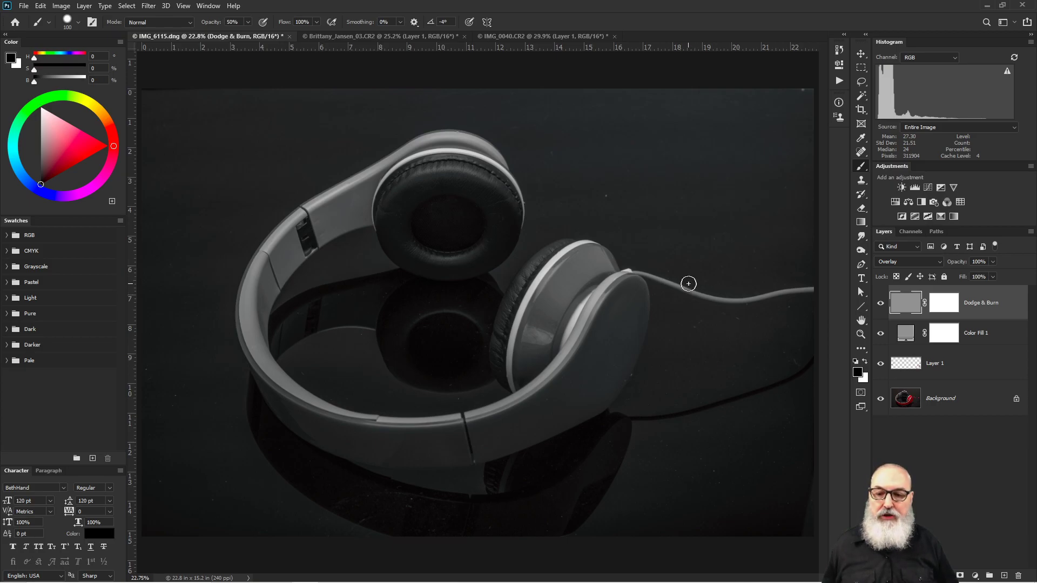
key(x)
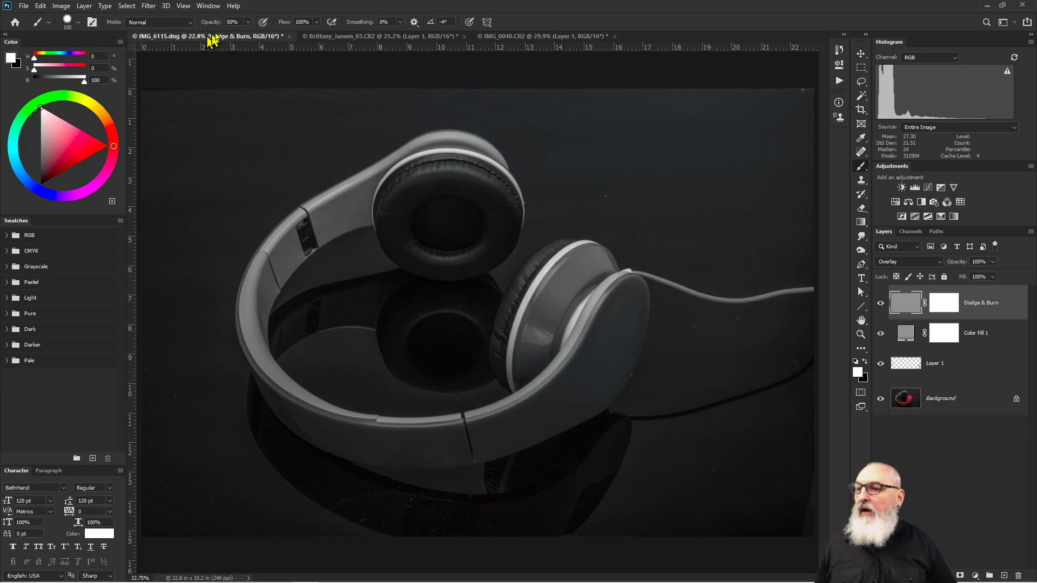
Set the brush opacity to 100% and paint a white test stroke from the dark background across the front ear cup.
click(248, 22)
drag(247, 34, 289, 38)
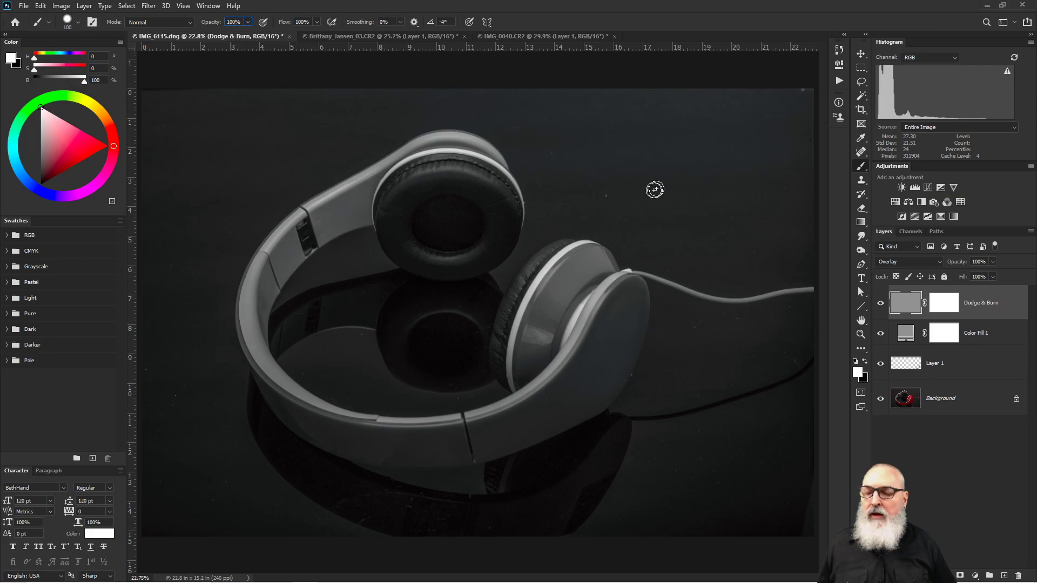
mouse_move(735, 134)
mouse_down()
mouse_move(641, 168)
mouse_move(562, 218)
mouse_move(654, 171)
mouse_move(592, 212)
mouse_move(548, 298)
mouse_move(594, 234)
mouse_move(563, 297)
mouse_move(612, 231)
mouse_move(583, 282)
mouse_move(577, 238)
mouse_move(563, 224)
mouse_move(536, 298)
mouse_move(543, 223)
mouse_move(561, 227)
mouse_move(572, 290)
mouse_up()
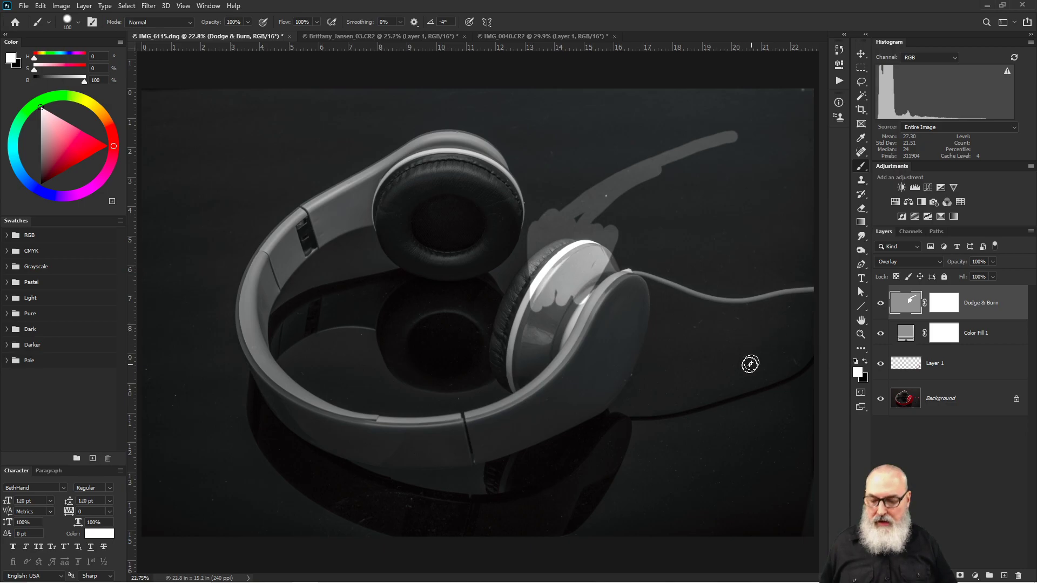
Paint a black test stroke over the headband and rear ear cup, and undo both the black and white strokes.
key(x)
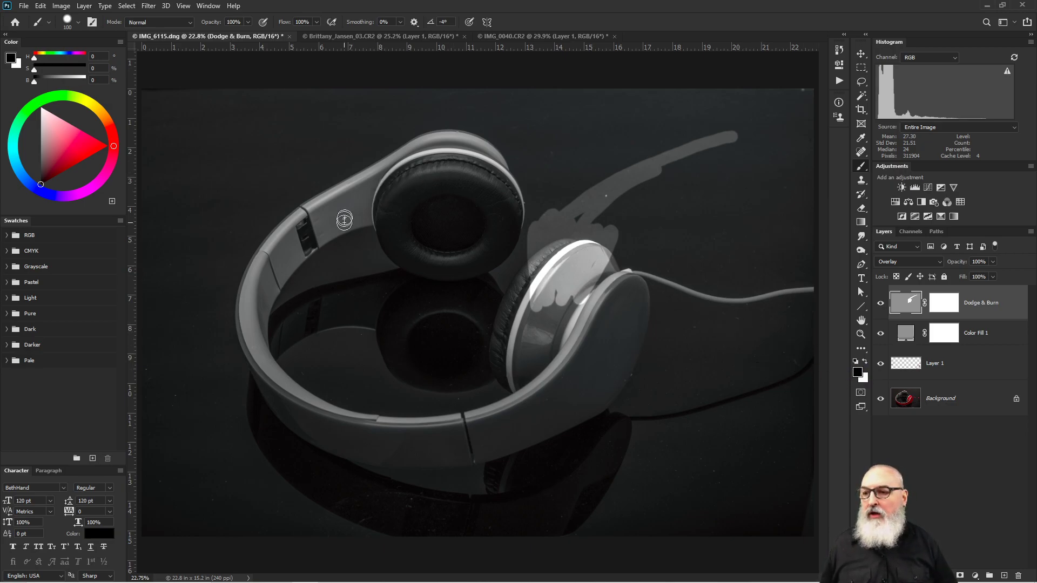
mouse_move(382, 124)
mouse_down()
mouse_move(343, 175)
mouse_move(377, 169)
mouse_move(365, 287)
mouse_move(373, 176)
mouse_move(343, 238)
mouse_move(400, 176)
mouse_move(395, 247)
mouse_up()
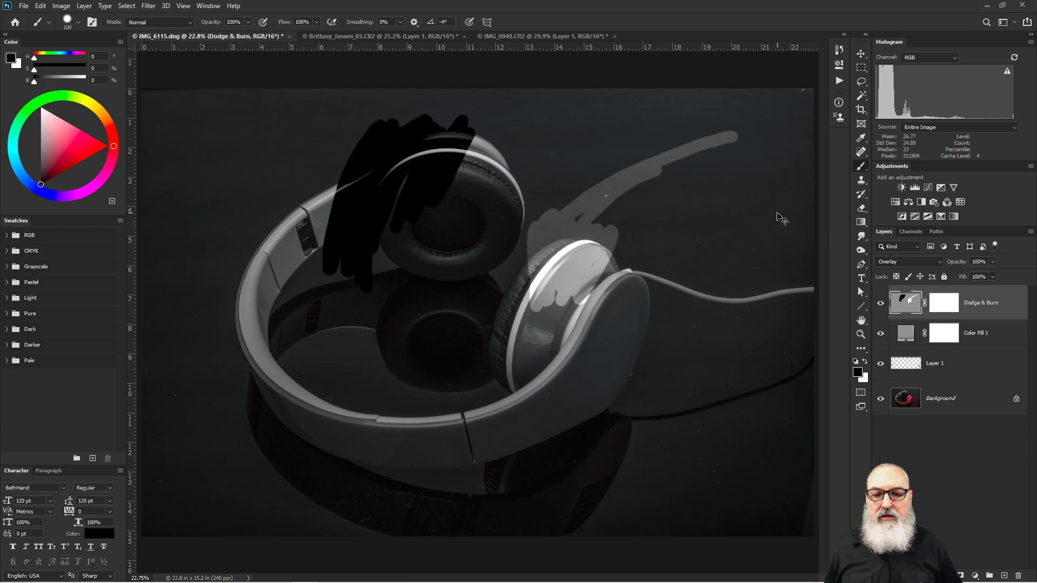
key(ctrl+z)
key(ctrl+z)
Enlarge the brush to 300 px and set its opacity to 10%.
key(bracketright)
key(bracketright)
key(bracketright)
key(bracketright)
key(bracketright)
key(bracketright)
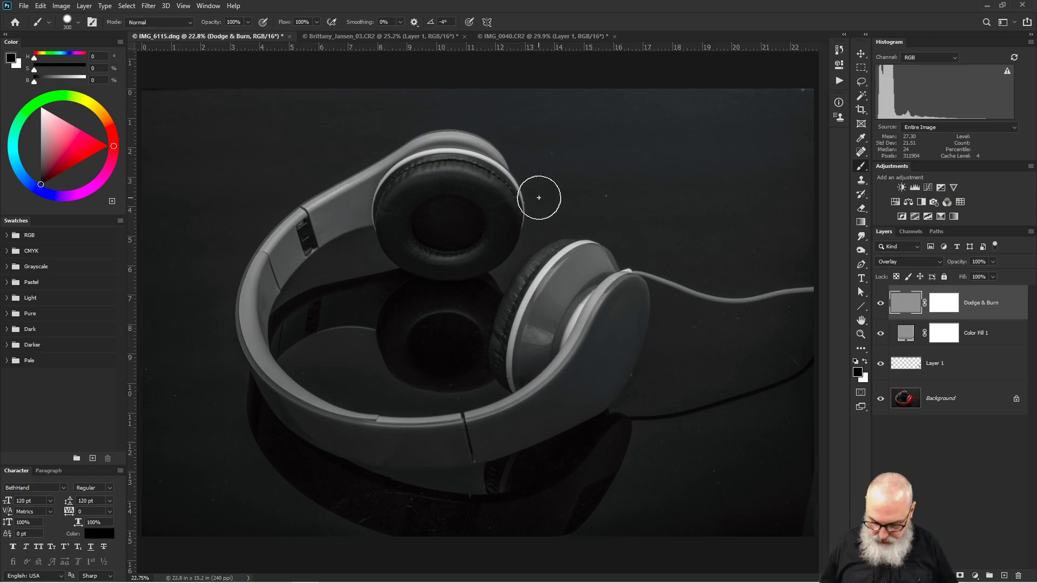
key(bracketright)
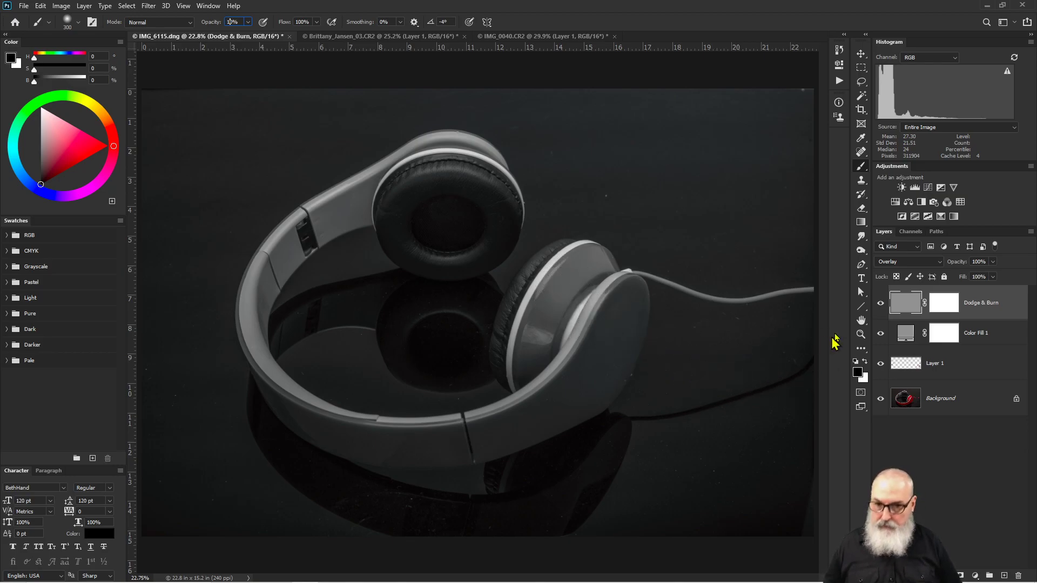
click(929, 431)
click(859, 377)
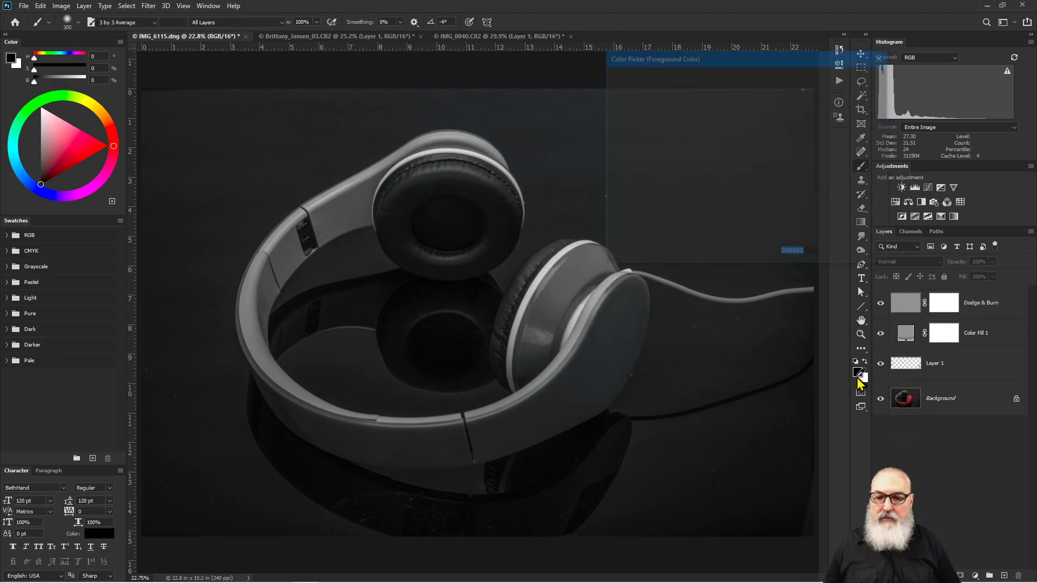
key(Escape)
click(906, 316)
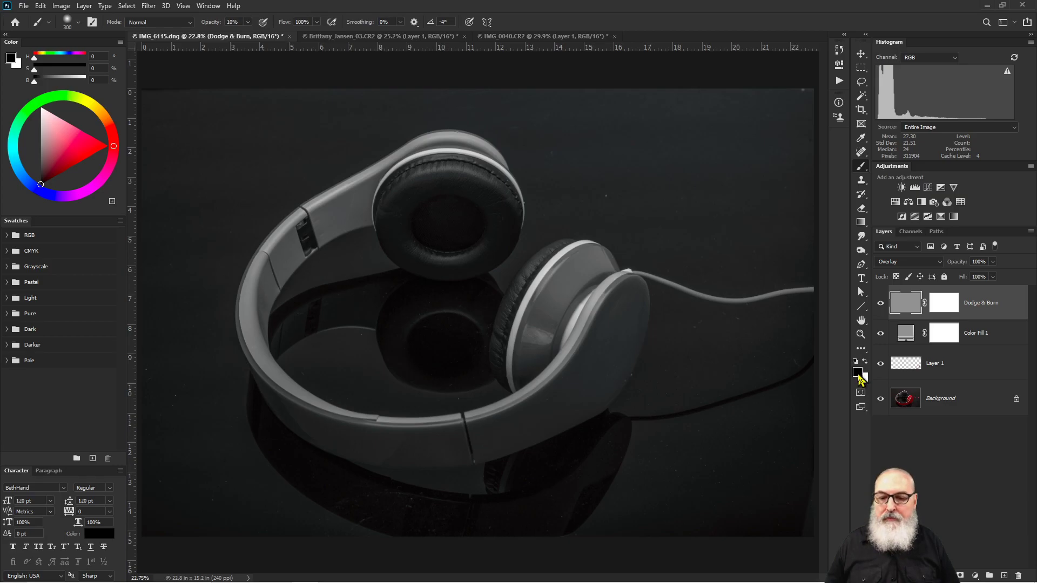
Dodge the front ear cup and the upper edge of the rear ear cup with white strokes on the Dodge & Burn layer.
key(x)
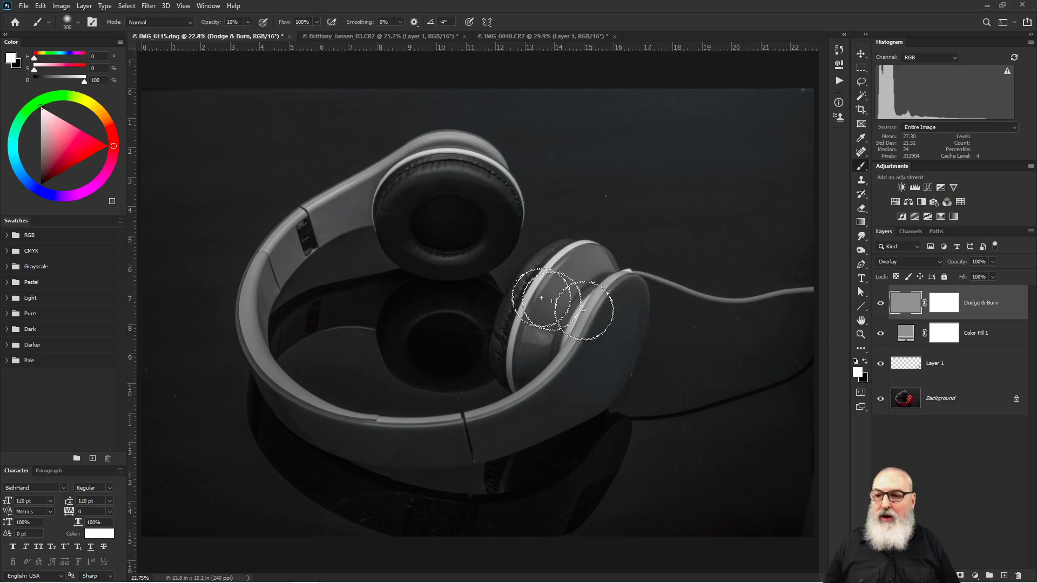
mouse_move(573, 281)
mouse_down()
mouse_move(534, 380)
mouse_move(556, 289)
mouse_move(536, 266)
mouse_up()
mouse_move(441, 146)
mouse_down()
mouse_move(459, 162)
mouse_move(440, 169)
mouse_up()
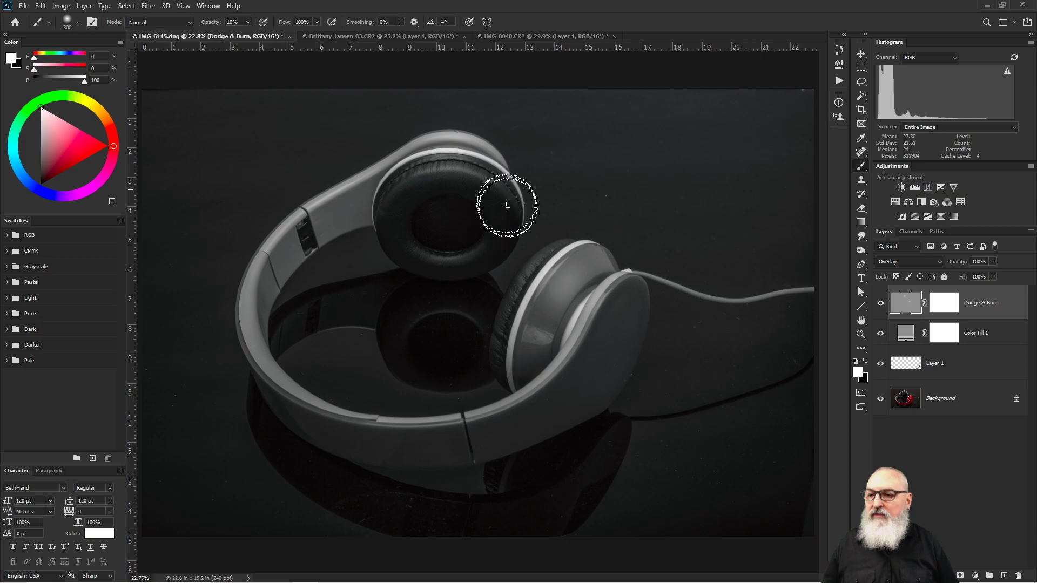
Reduce the brush size to 150 px for finer dodging around the rear ear cup.
key(bracketleft)
key(bracketleft)
key(bracketleft)
key(bracketleft)
key(bracketleft)
key(bracketleft)
key(bracketleft)
key(bracketleft)
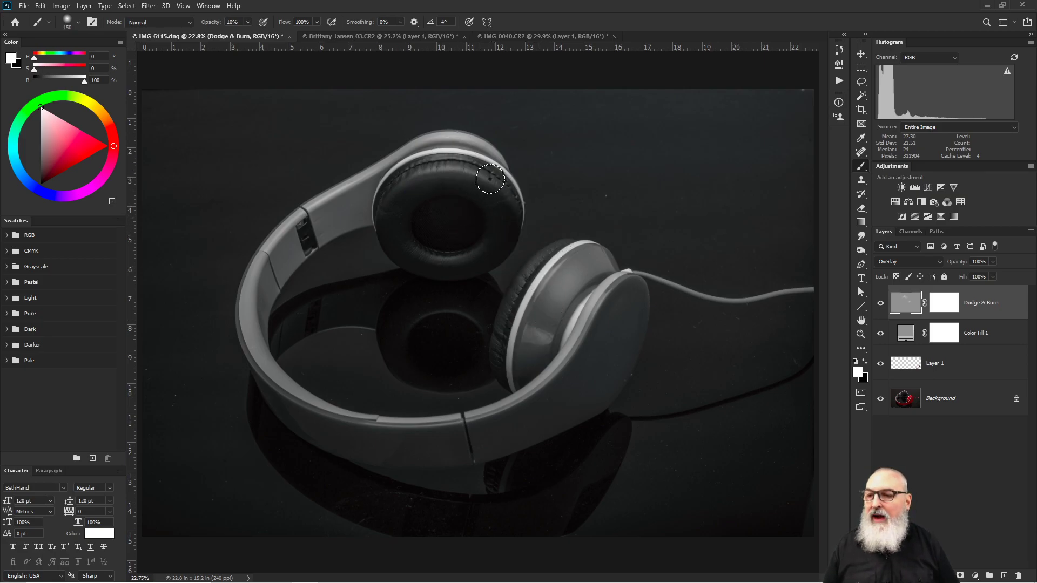
Dodge the rear ear cushion and the front ear cup's light rims with white strokes, reducing the brush to 60 px.
mouse_move(494, 185)
mouse_down()
mouse_move(448, 170)
mouse_move(398, 188)
mouse_move(443, 167)
mouse_move(501, 185)
mouse_move(378, 221)
mouse_move(550, 283)
mouse_up()
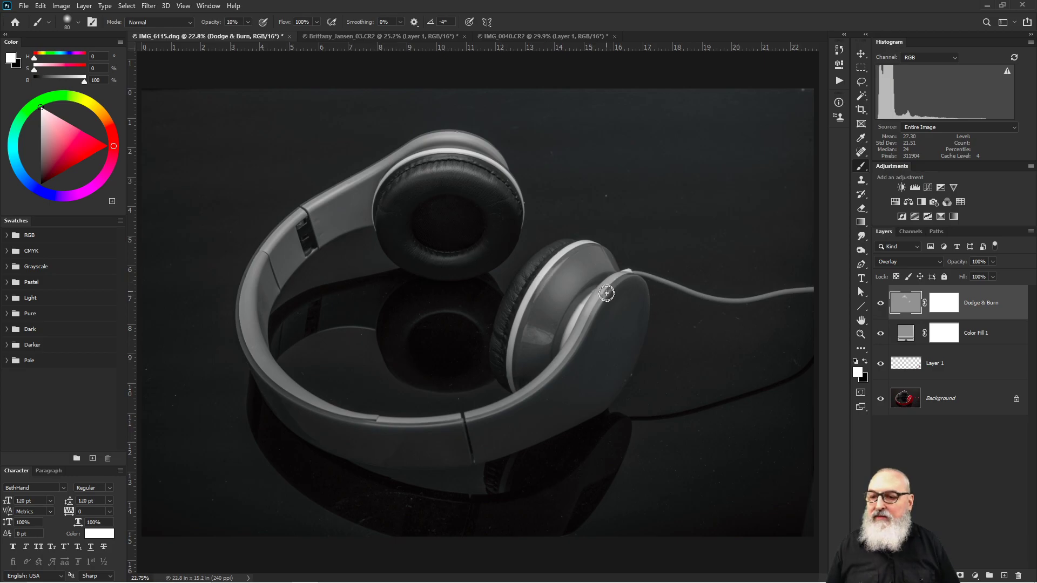
mouse_move(604, 308)
mouse_down()
mouse_move(545, 266)
mouse_move(567, 264)
mouse_move(537, 292)
mouse_move(520, 349)
mouse_up()
mouse_move(422, 184)
mouse_down()
mouse_move(469, 172)
mouse_move(508, 196)
mouse_up()
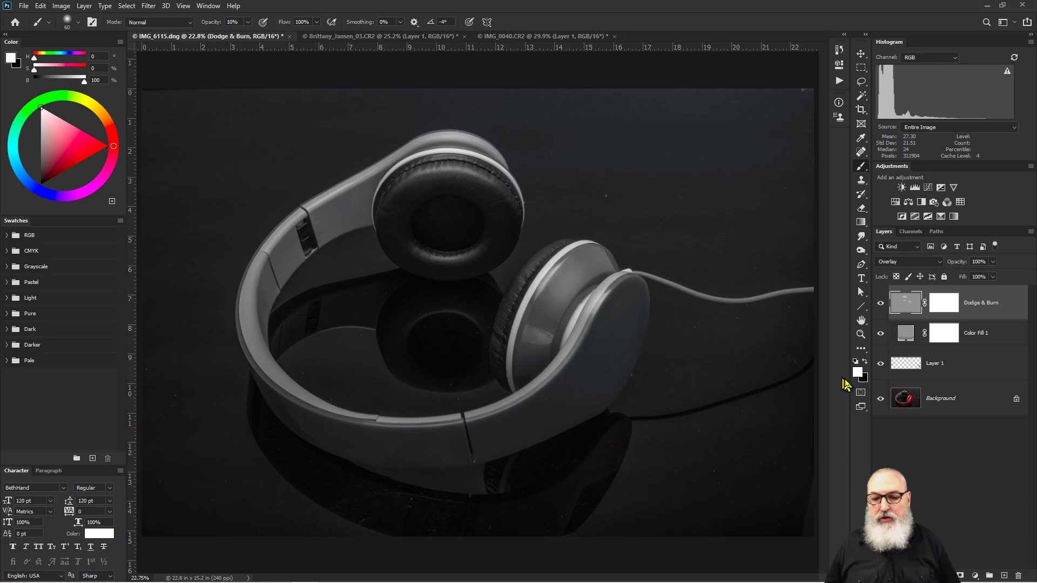
Burn the inner headband where it meets the rear ear cup with black strokes, and restore white as the foreground colour.
key(x)
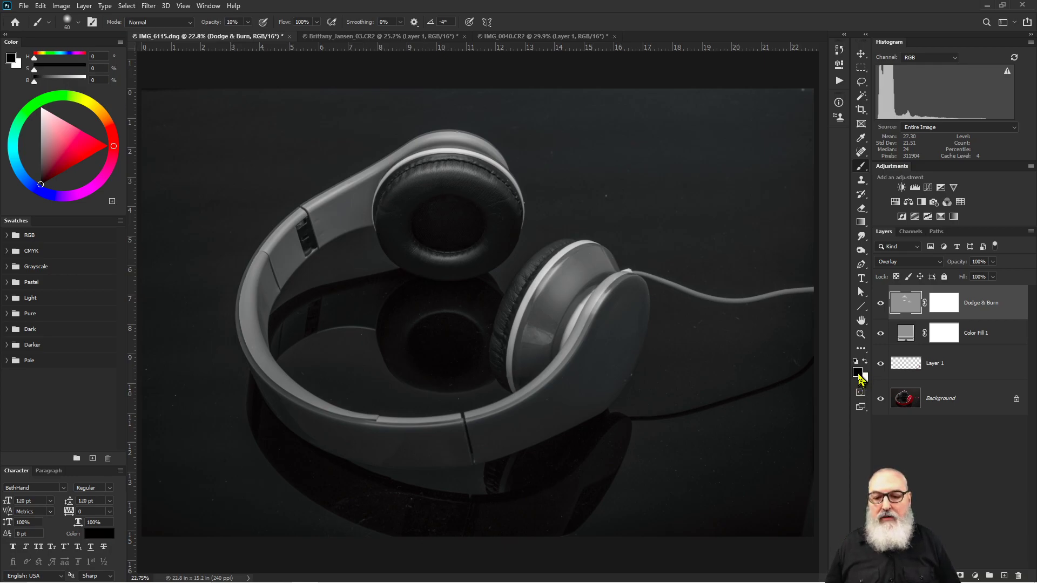
mouse_move(375, 202)
mouse_down()
mouse_move(362, 183)
mouse_move(374, 186)
mouse_up()
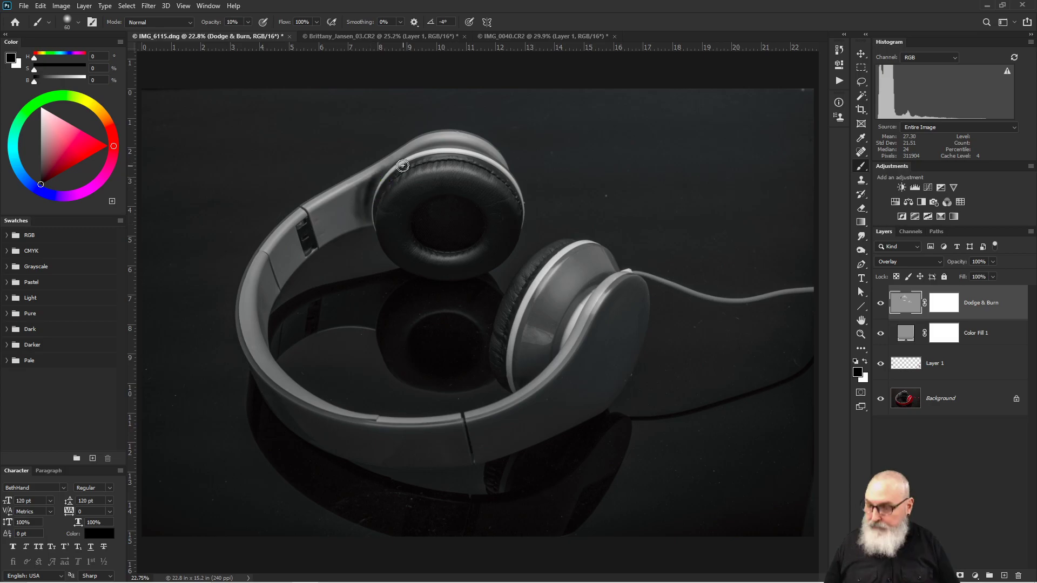
key(x)
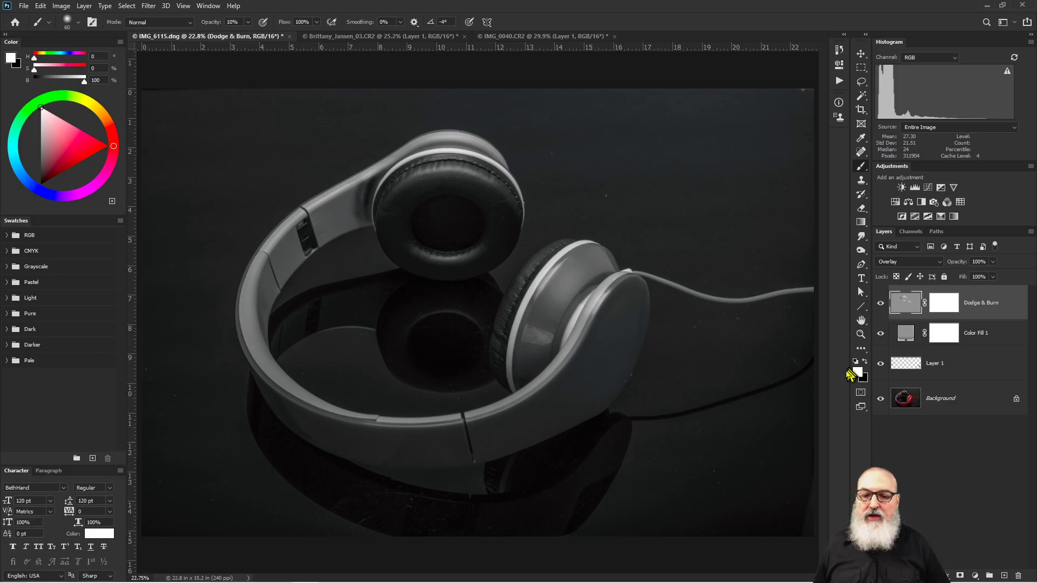
Set the foreground colour to mid gray #7e7e7e and enlarge the brush to 150 px.
click(859, 373)
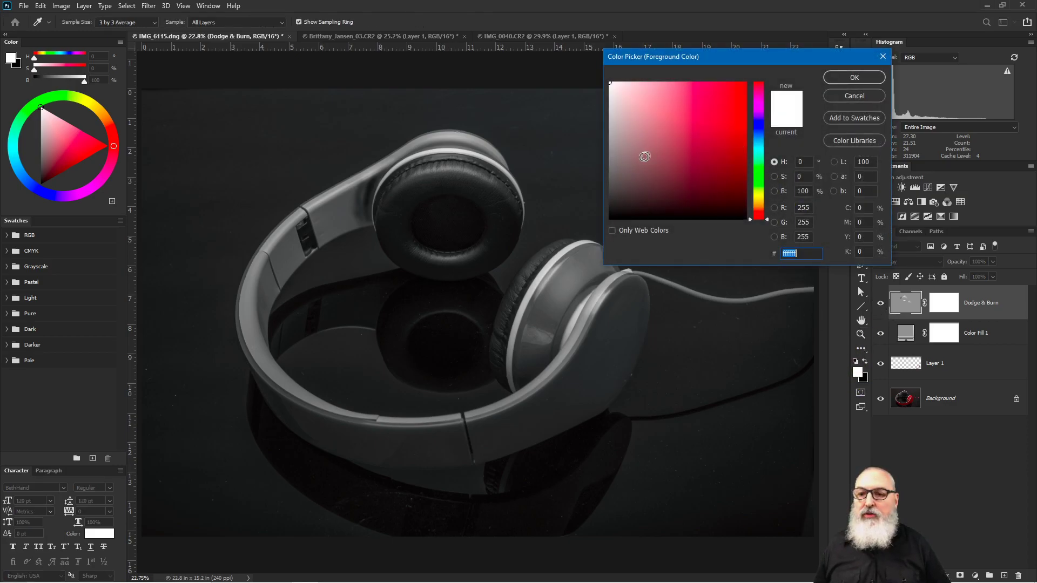
drag(646, 155, 580, 151)
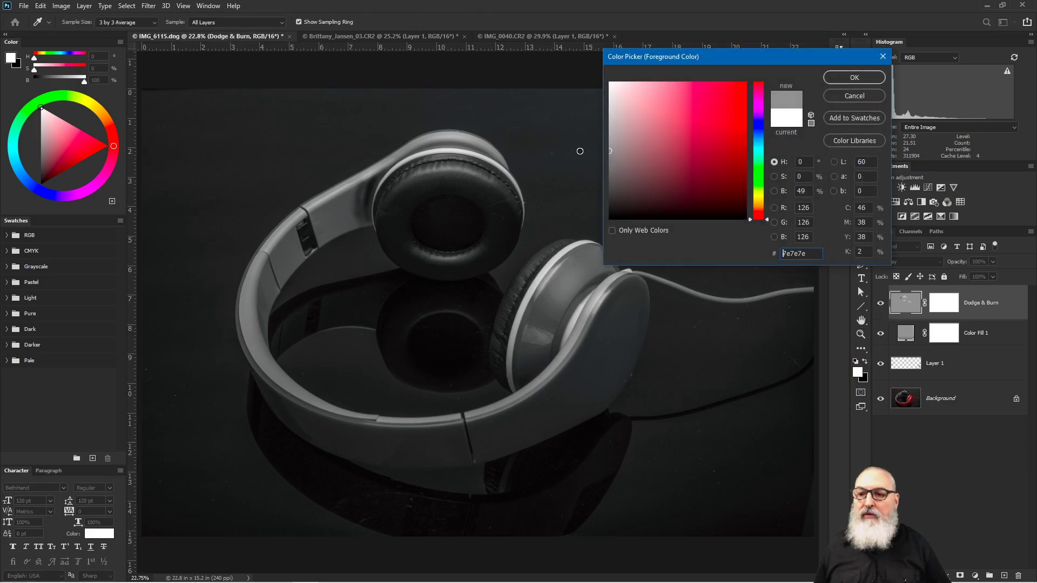
click(855, 77)
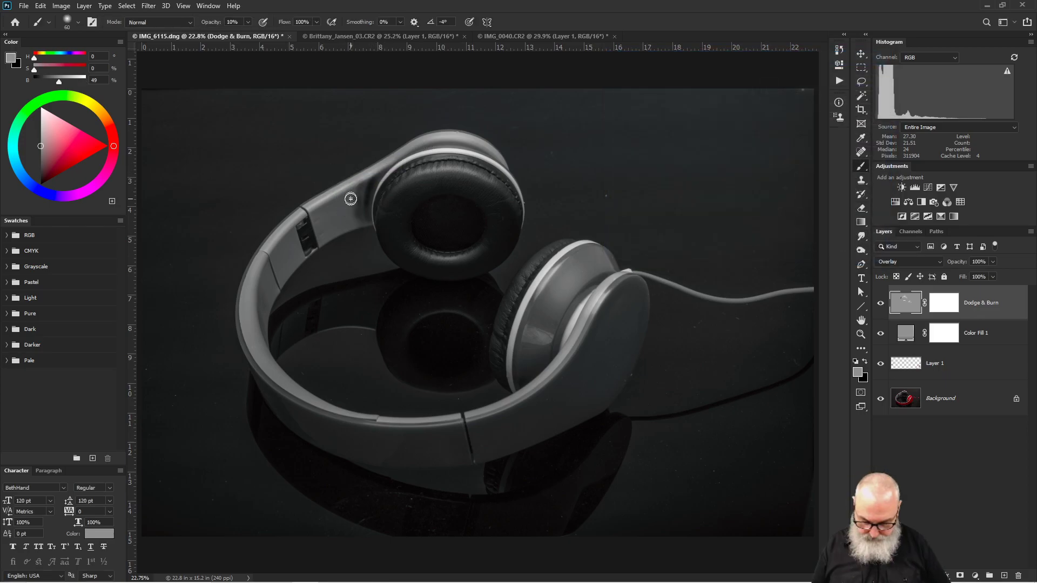
key(bracketright)
key(bracketright)
key(bracketright)
key(bracketright)
key(bracketright)
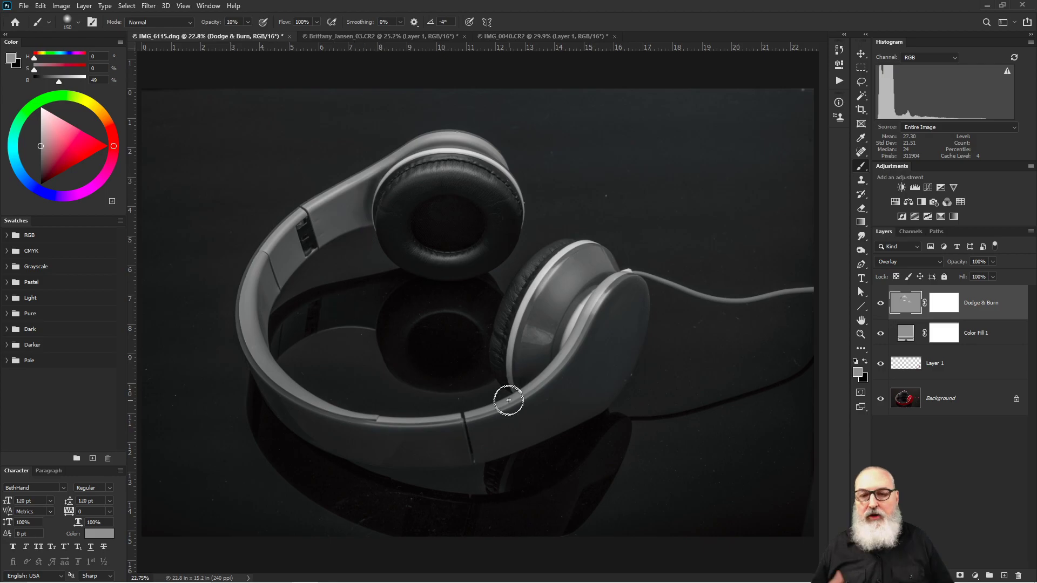
Move the Dodge & Burn layer beneath Color Fill 1 and toggle the check layer's visibility to compare the headphones in colour.
click(943, 471)
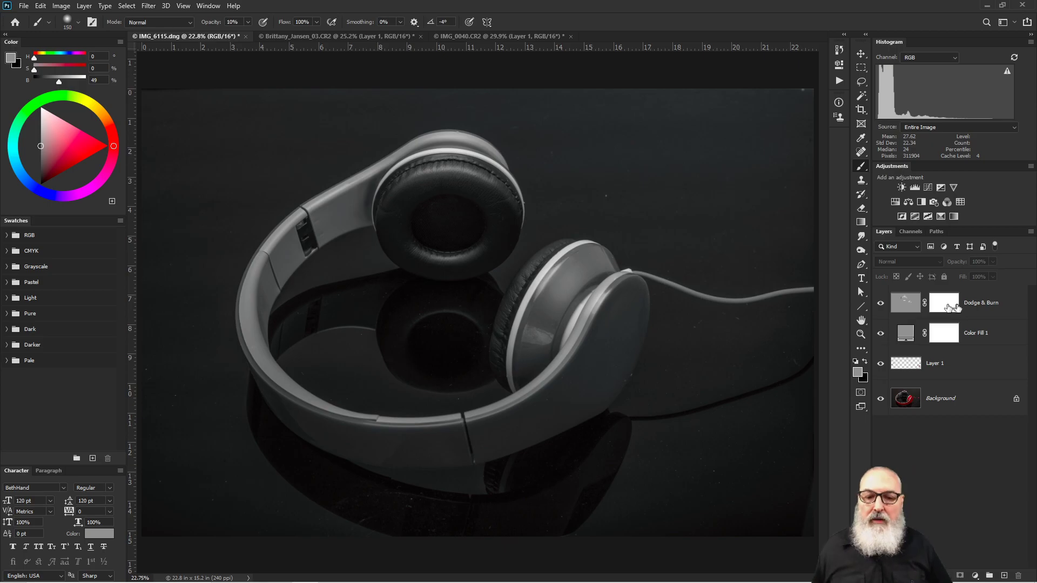
drag(981, 304, 952, 346)
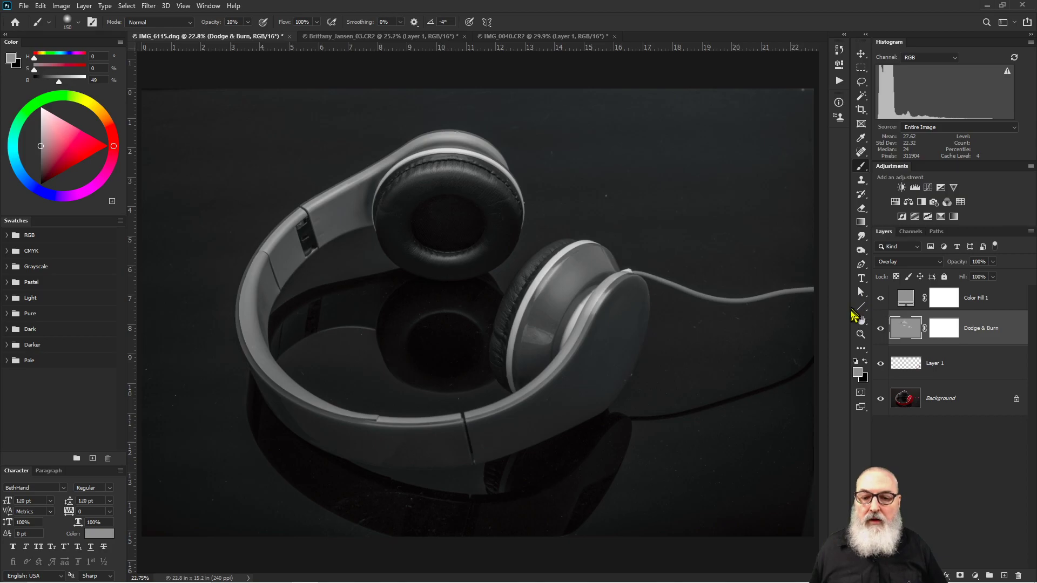
click(886, 299)
click(886, 299)
click(884, 301)
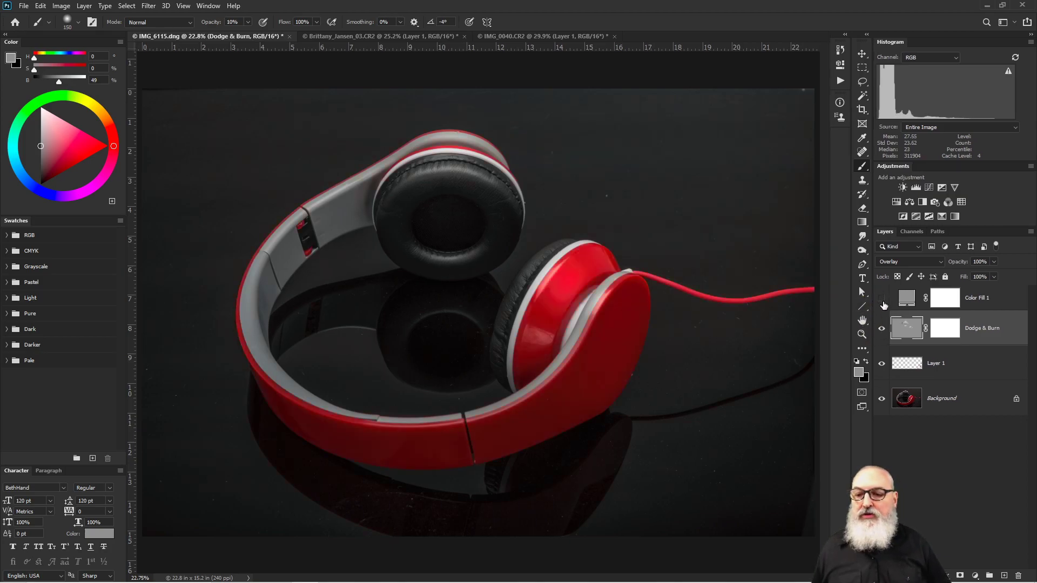
click(883, 299)
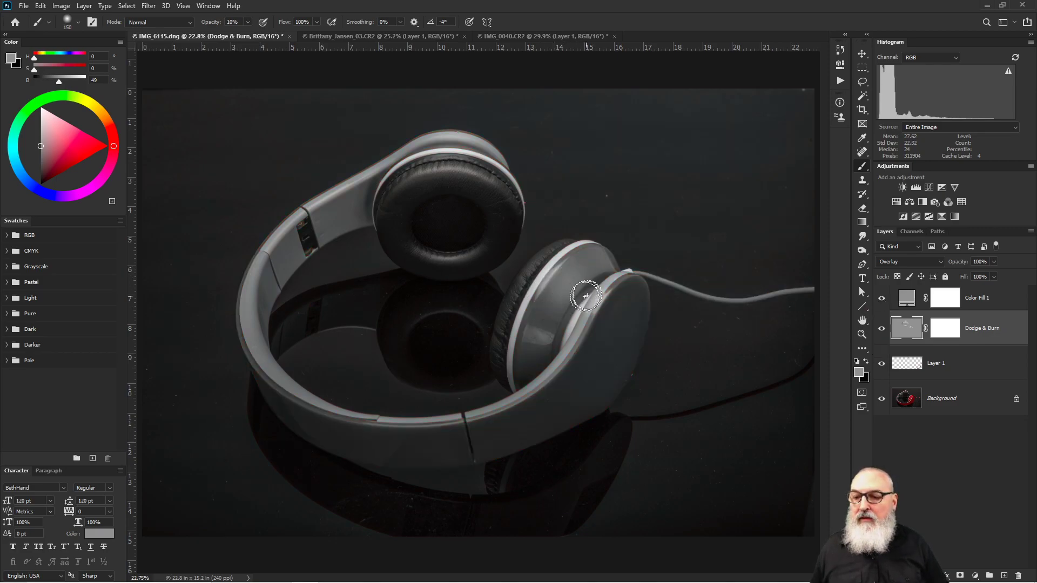
Undo the deletion of the Dodge & Burn layer and burn the front ear cup's outer face with black strokes.
key(x)
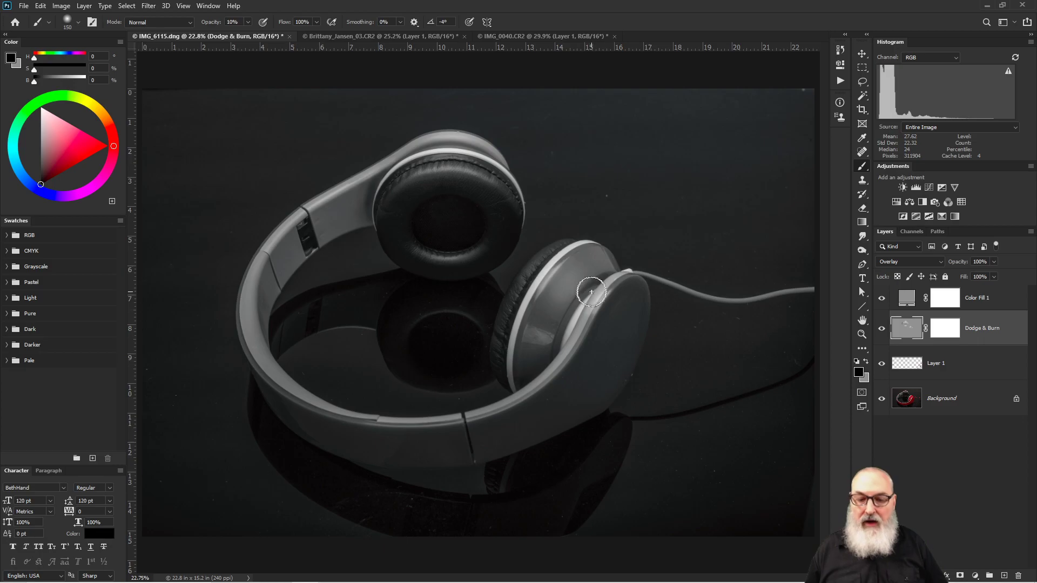
key(Delete)
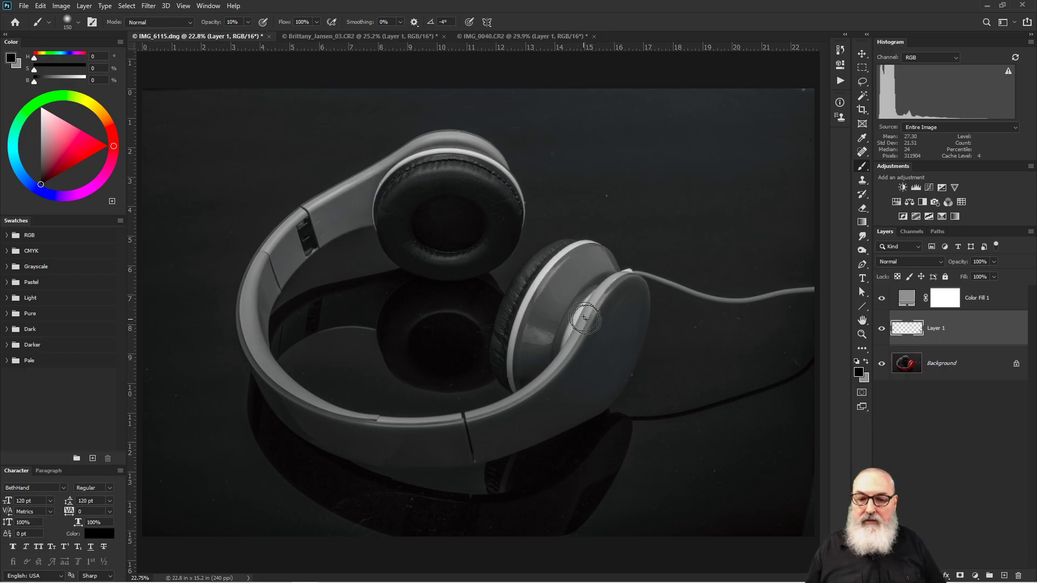
key(ctrl+z)
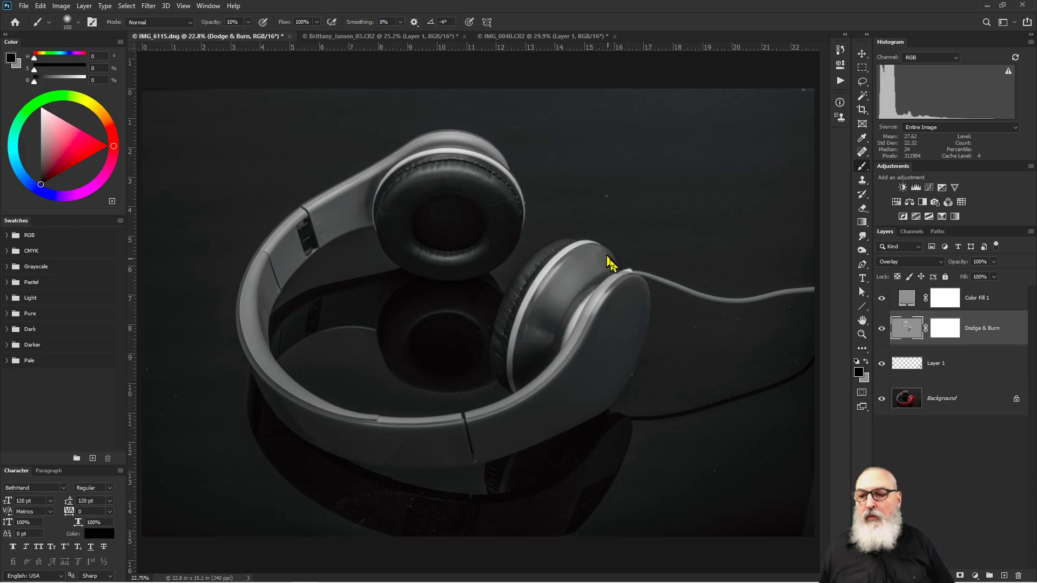
Hide the Color Fill 1 check layer and soften the burn on the front ear cup with a gray stroke.
click(881, 298)
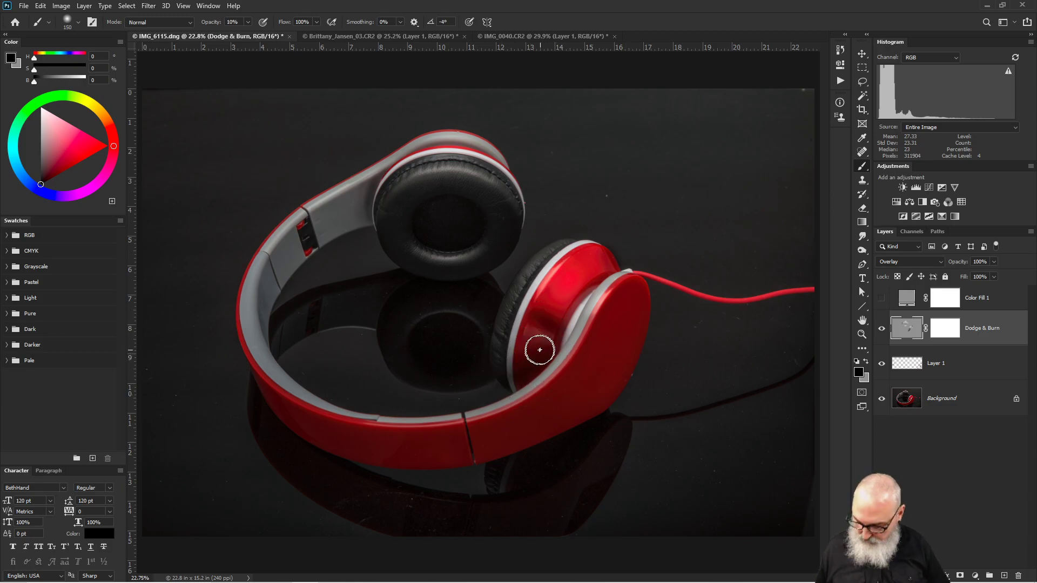
key(x)
mouse_move(522, 330)
mouse_down()
mouse_move(539, 307)
mouse_move(516, 324)
mouse_move(536, 340)
mouse_move(517, 349)
mouse_up()
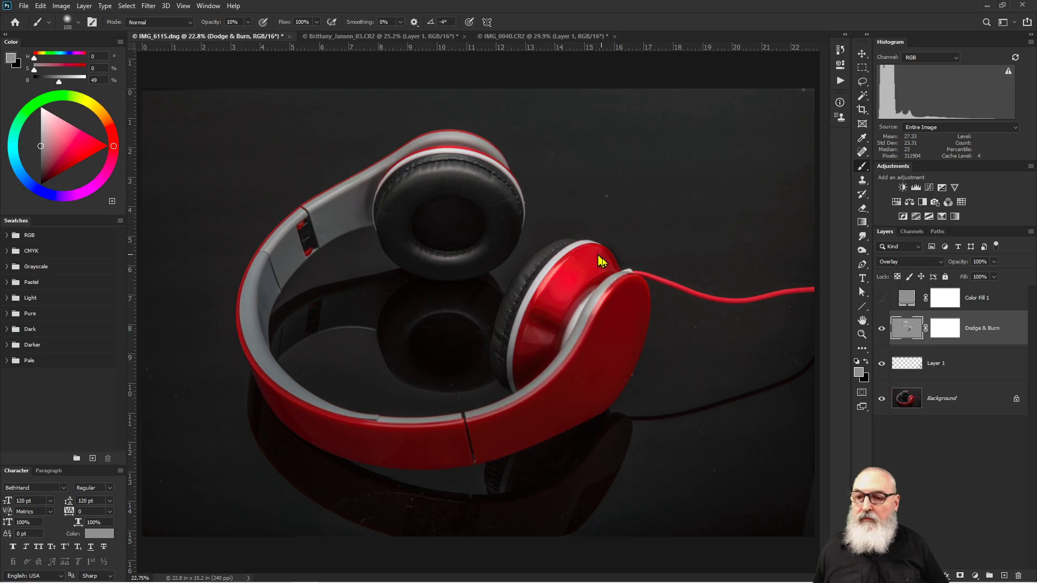
Switch to the portrait document and expand the Check Layers action set.
mouse_move(453, 579)
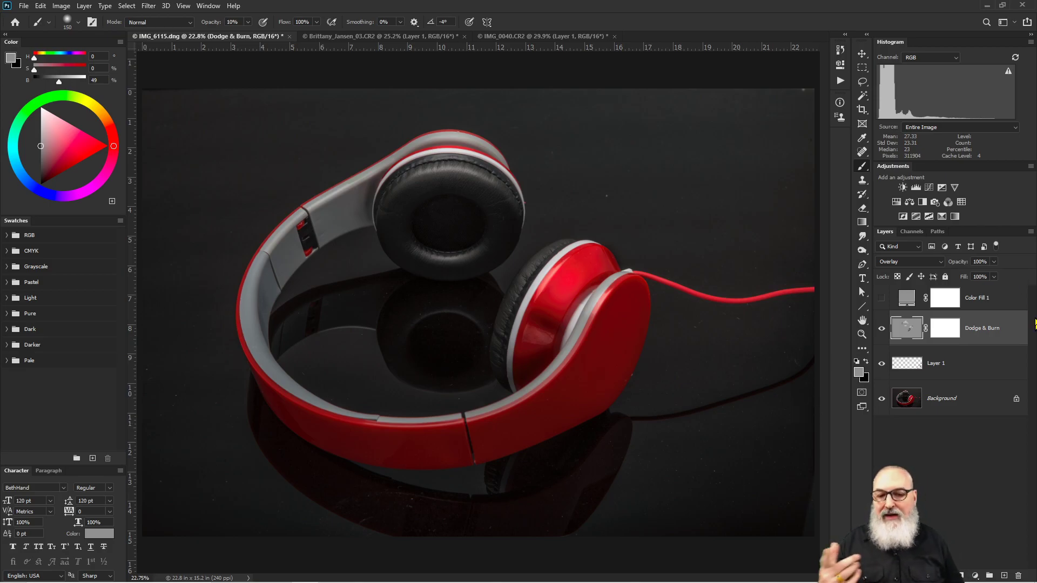
click(363, 36)
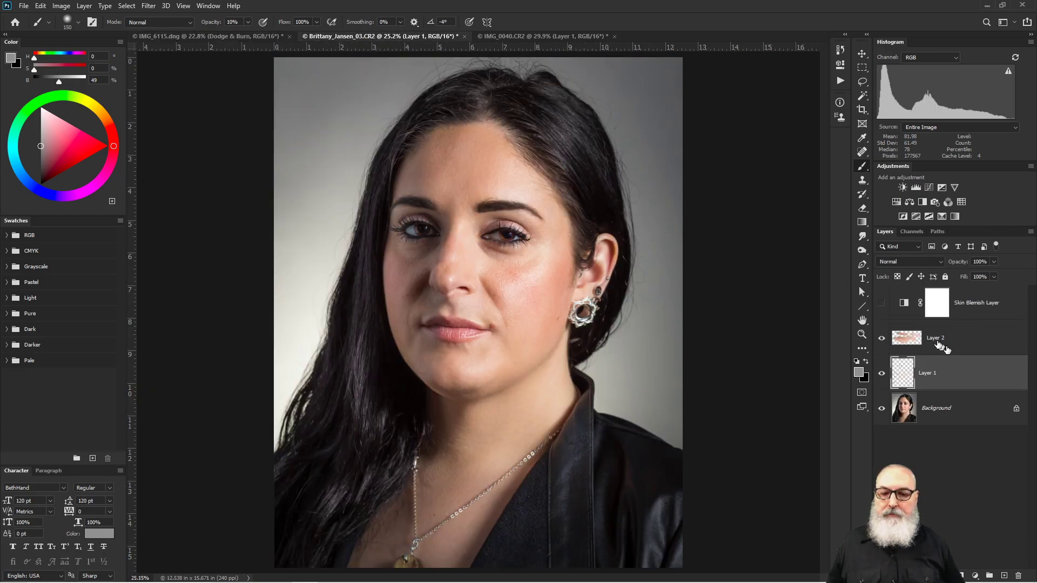
click(840, 81)
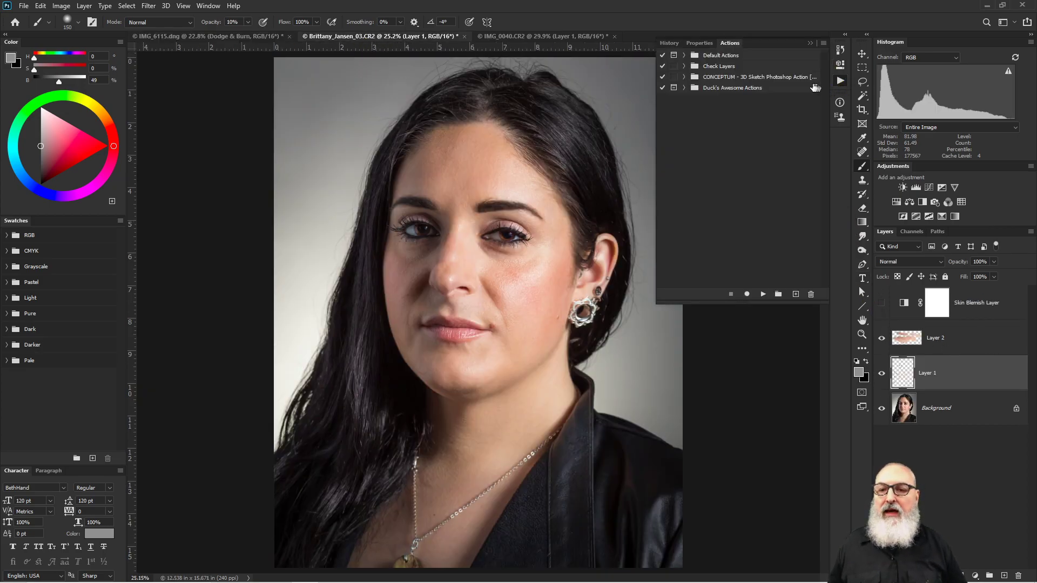
click(685, 66)
click(717, 79)
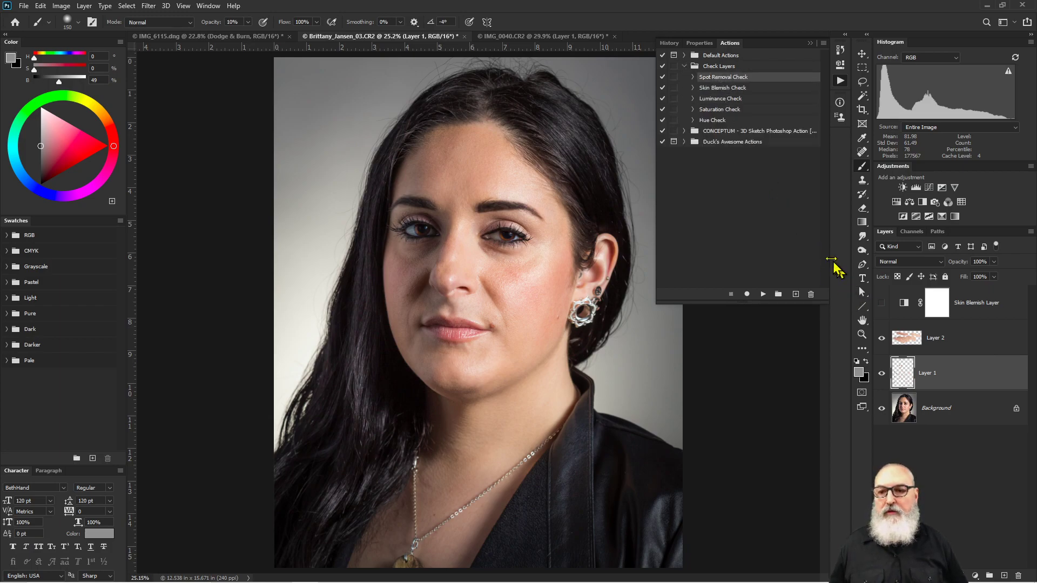
Replace the old Skin Blemish Layer by running the Skin Blemish Check action and placing its layer group above Layer 2.
click(735, 90)
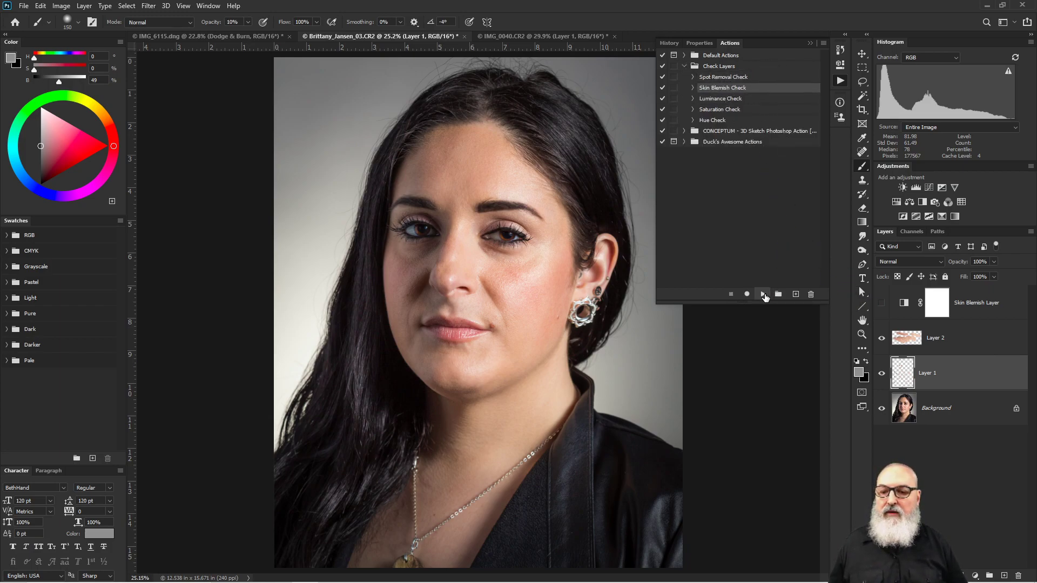
click(763, 294)
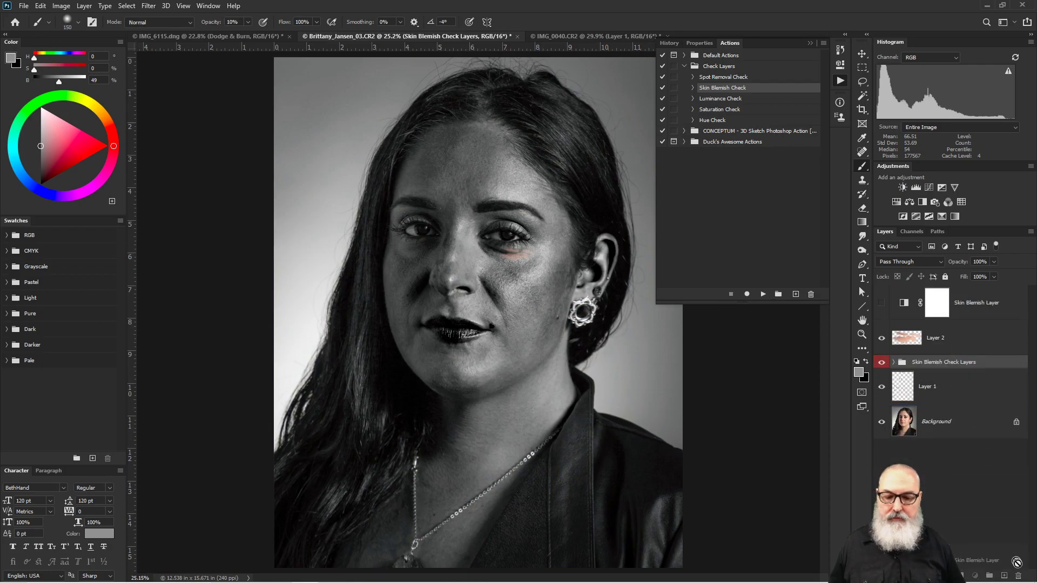
drag(968, 367, 1019, 574)
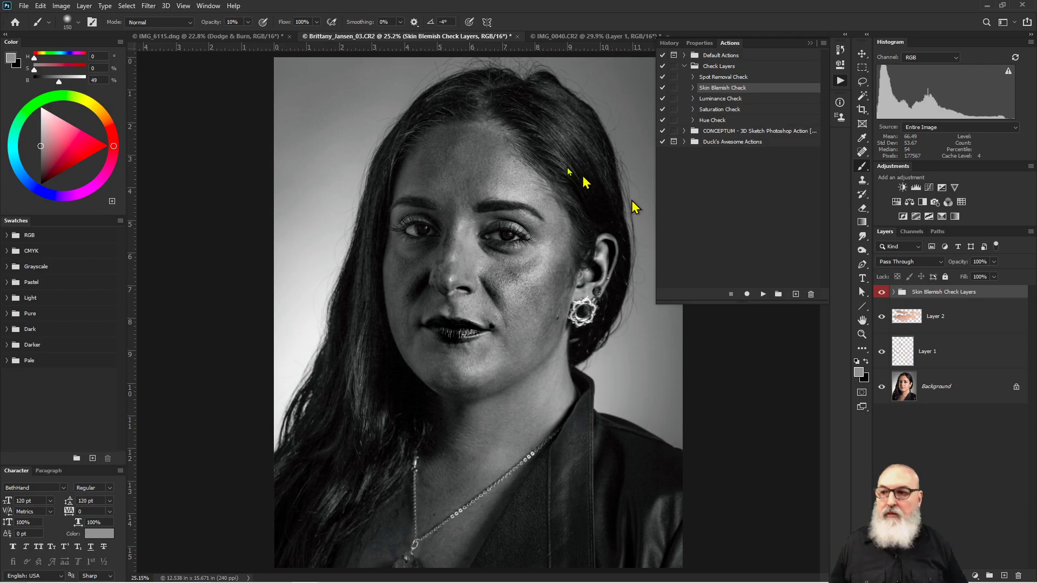
Show Color Fill 1 in the IMG_6115.dng headphones photo and run the Spot Removal Check action above the Dodge & Burn layer.
click(278, 37)
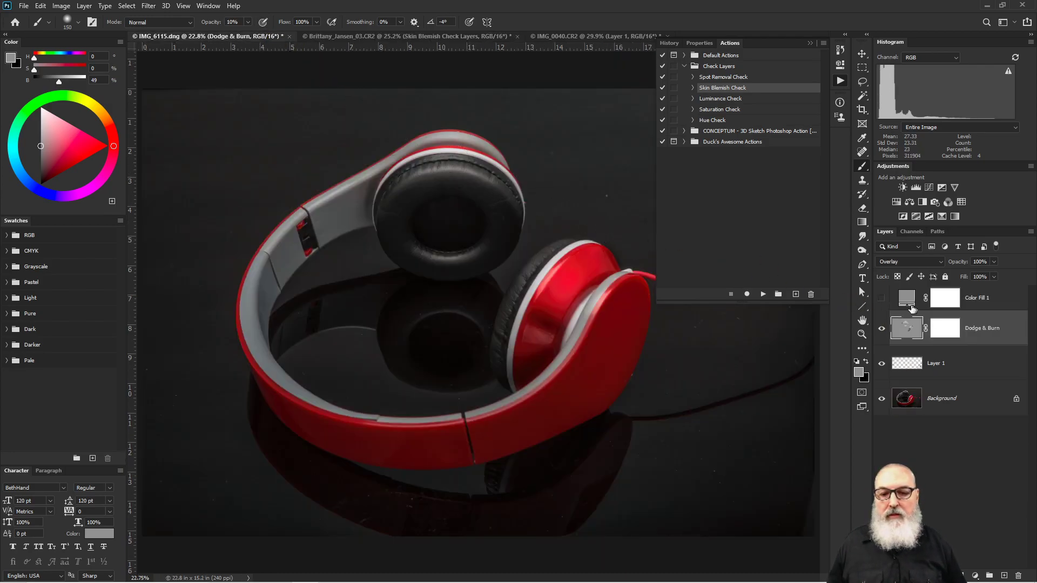
click(881, 299)
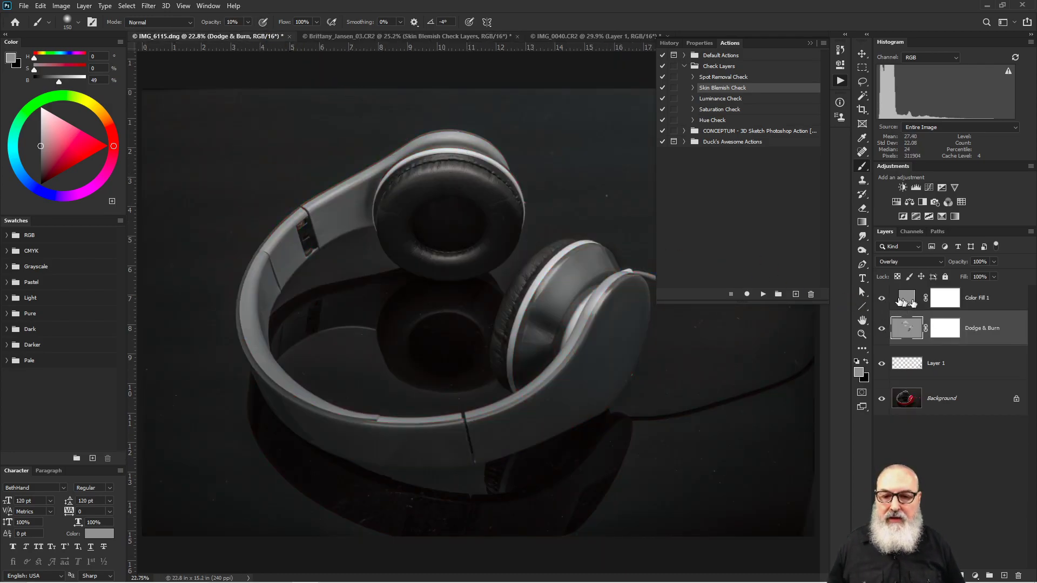
click(722, 78)
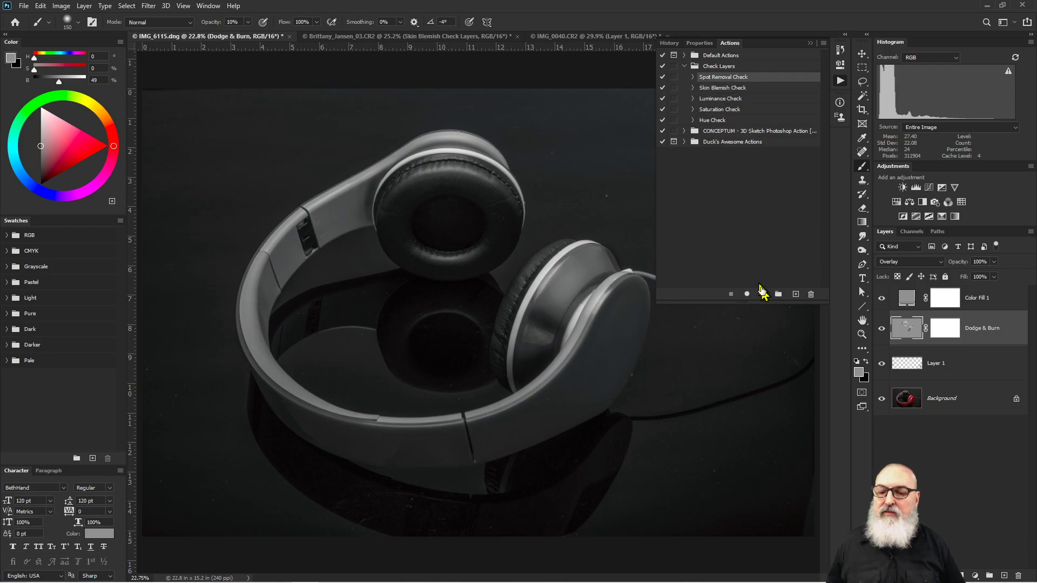
click(762, 294)
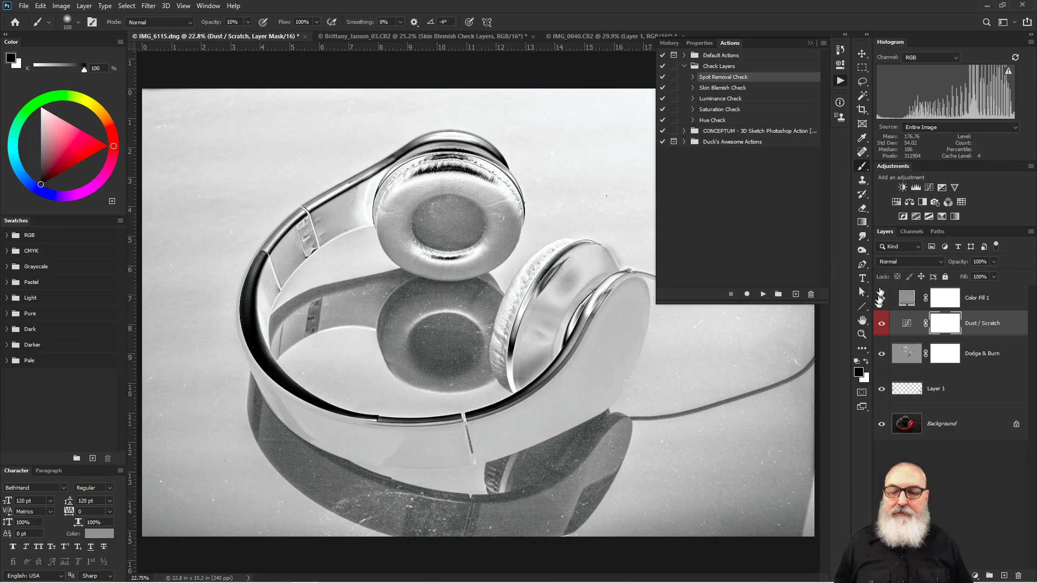
click(810, 42)
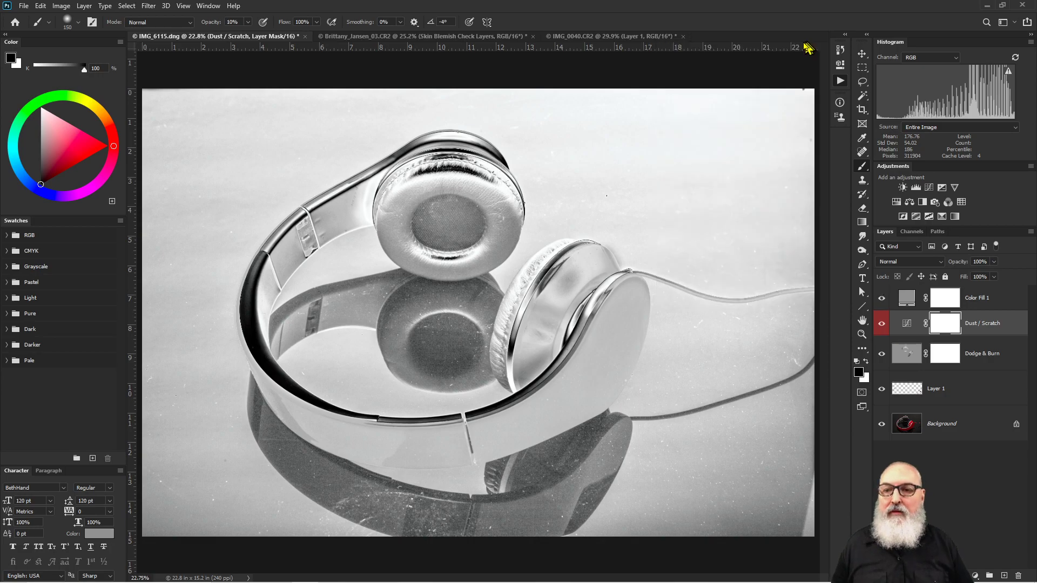
Delete the Color Fill 1, Dust / Scratch, Dodge & Burn and Layer 1 layers, keeping only the Background.
shift+click(1005, 302)
shift+click(1003, 357)
shift+click(1002, 394)
mouse_move(1007, 389)
mouse_down()
mouse_move(1031, 578)
mouse_move(1018, 574)
mouse_up()
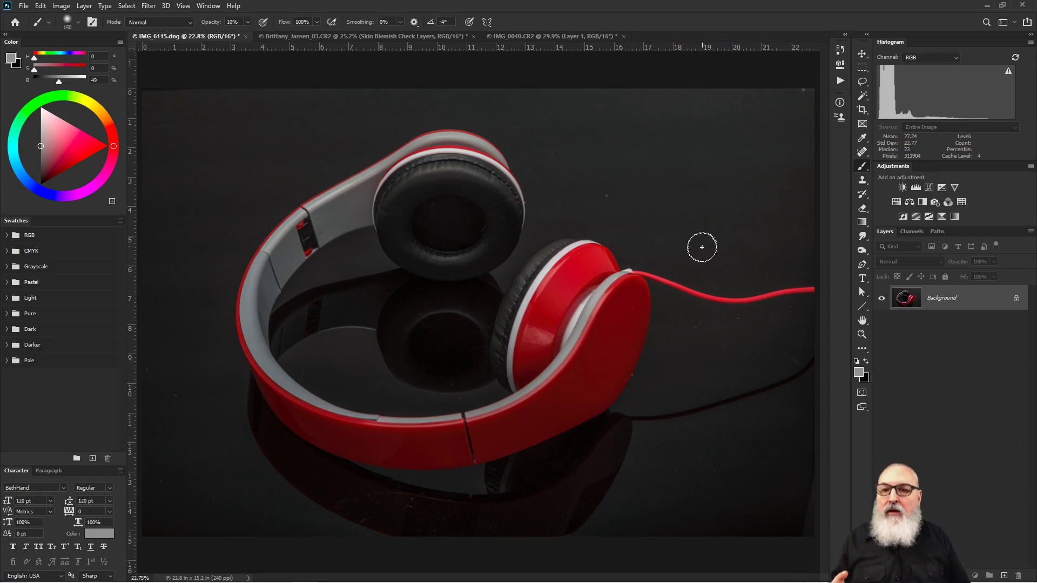
Collapse the Check Layers action set and hide the list of actions.
click(840, 81)
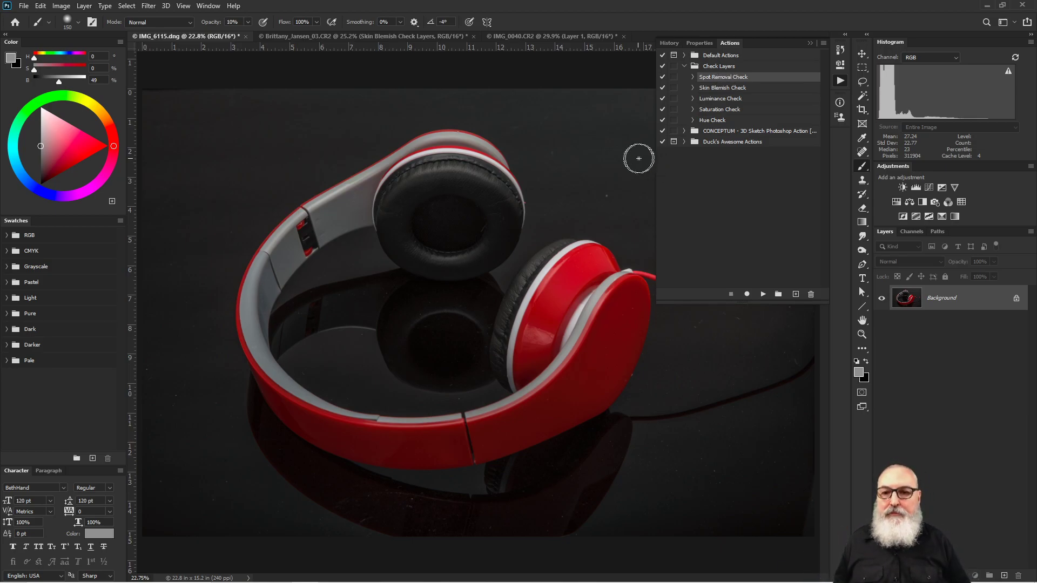
click(685, 66)
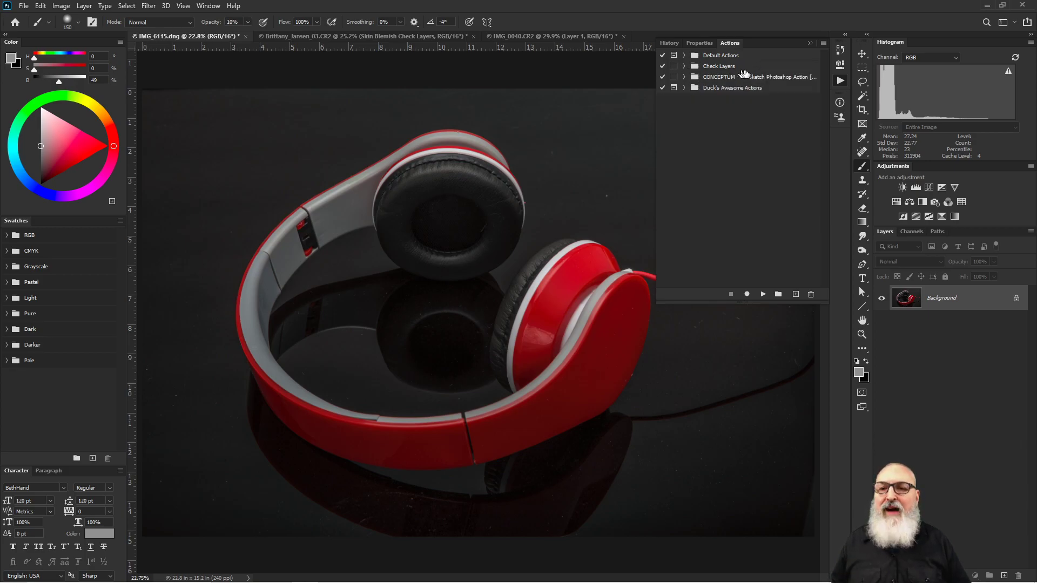
click(810, 43)
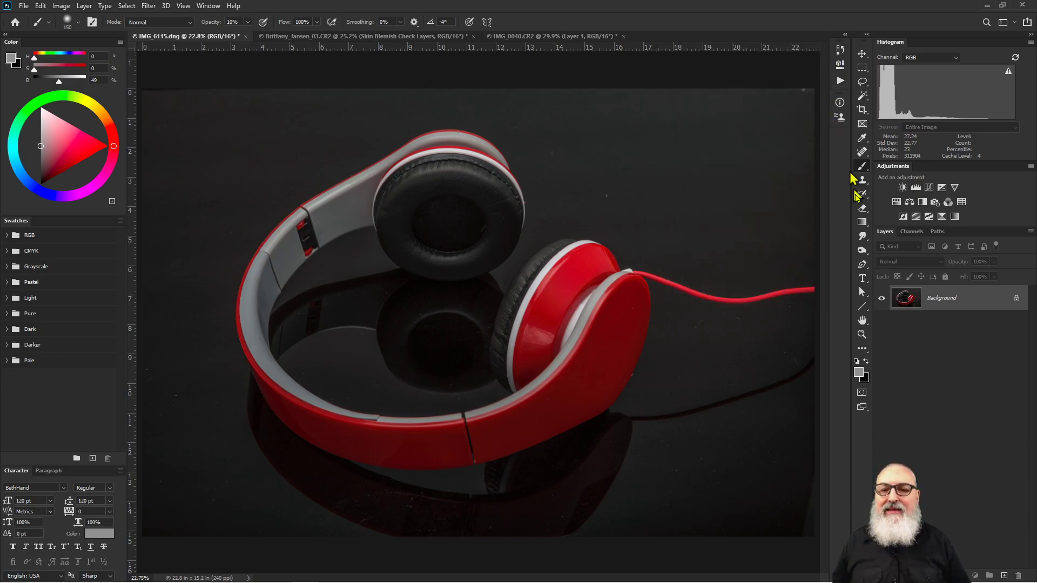
Add a Curves adjustment layer above the Background and shape its RGB curve into a steep wave of alternating peaks and dips.
click(942, 187)
drag(723, 184, 757, 119)
drag(776, 173, 774, 206)
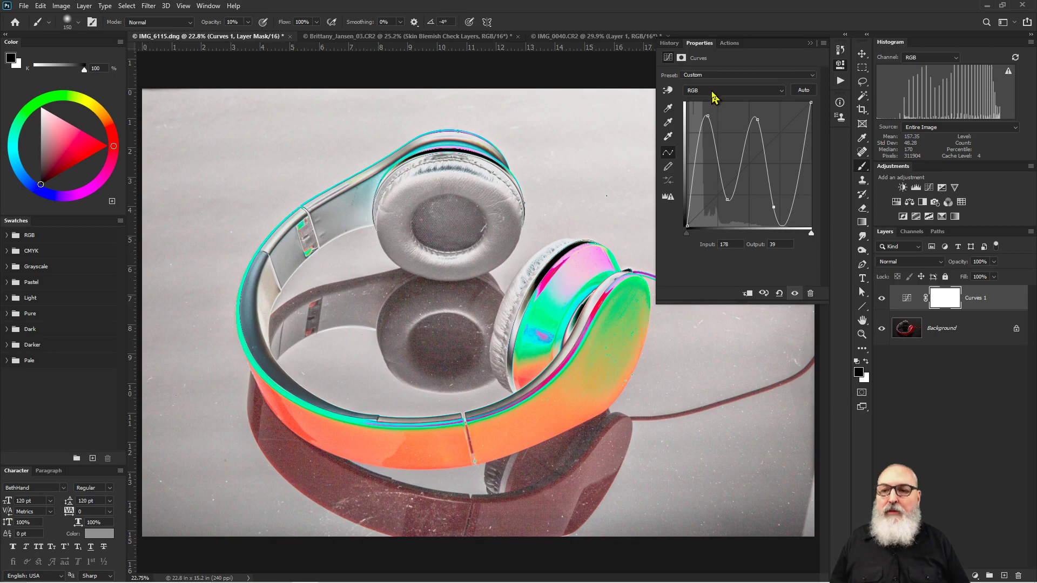
Reset the Curves 1 adjustment to the Default preset and apply the Dust-Scratch preset.
click(723, 75)
click(724, 83)
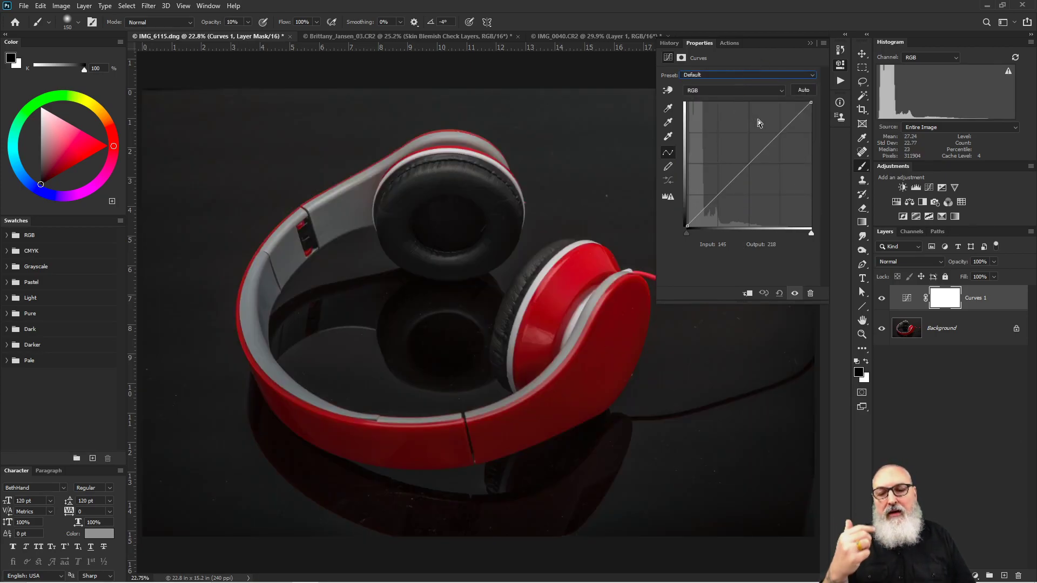
click(733, 76)
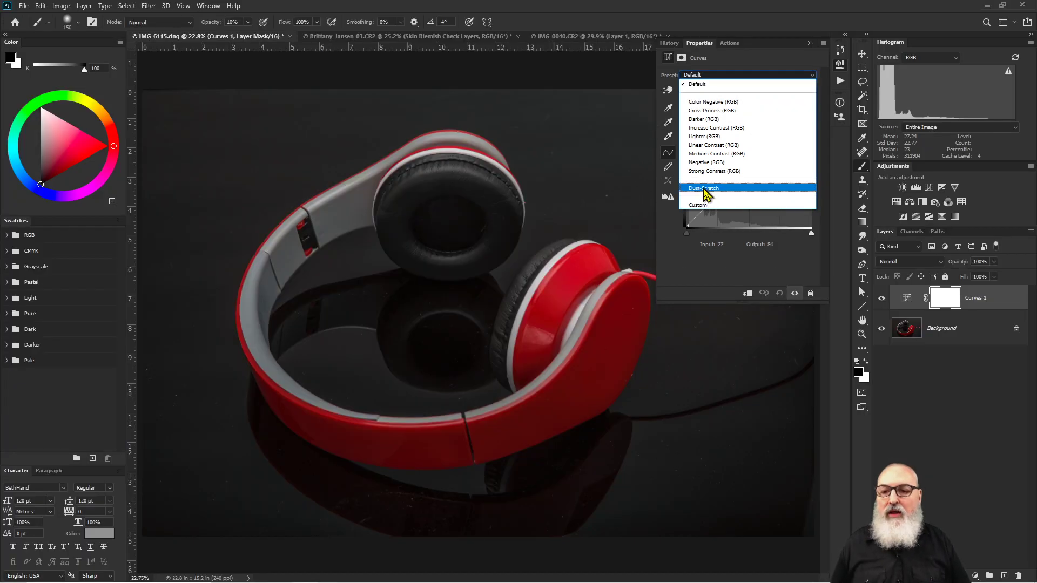
click(711, 189)
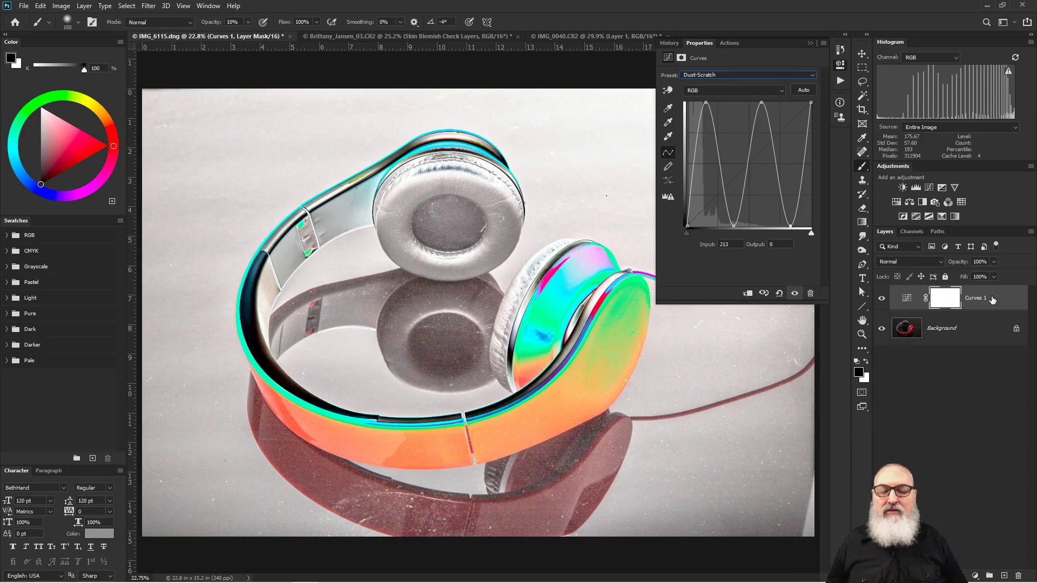
Replace the Curves 1 layer with a fresh Curves adjustment and shape its RGB curve into a steep full-height wave, first peak at input 39, output 255.
drag(1007, 298, 1018, 575)
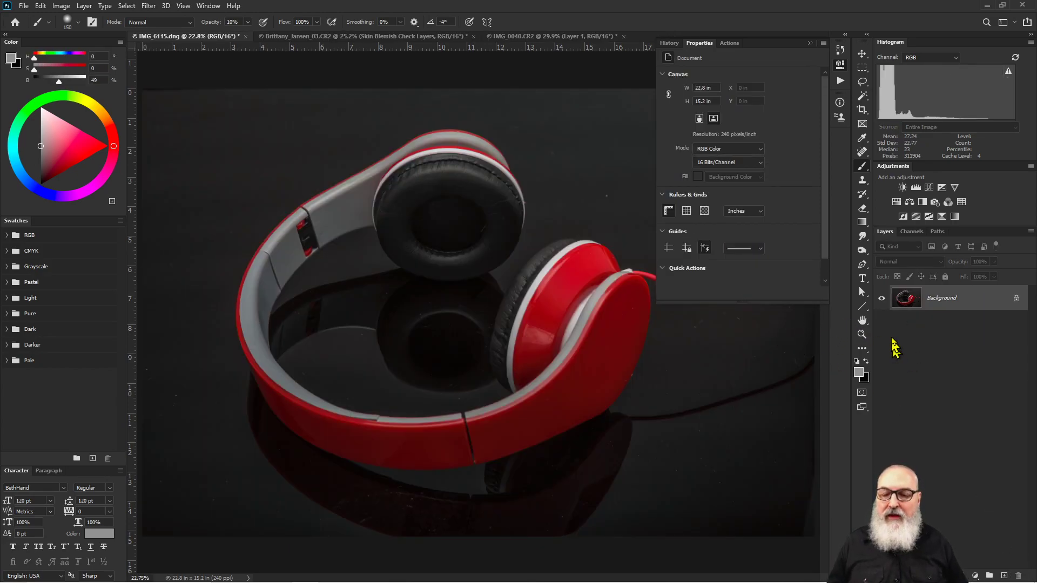
click(929, 188)
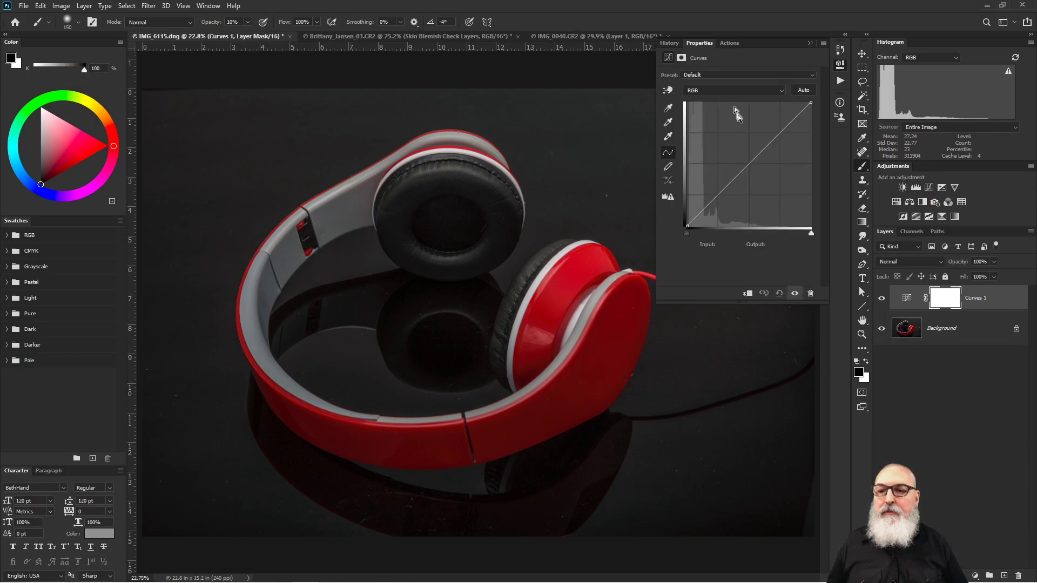
drag(728, 185, 794, 225)
click(731, 226)
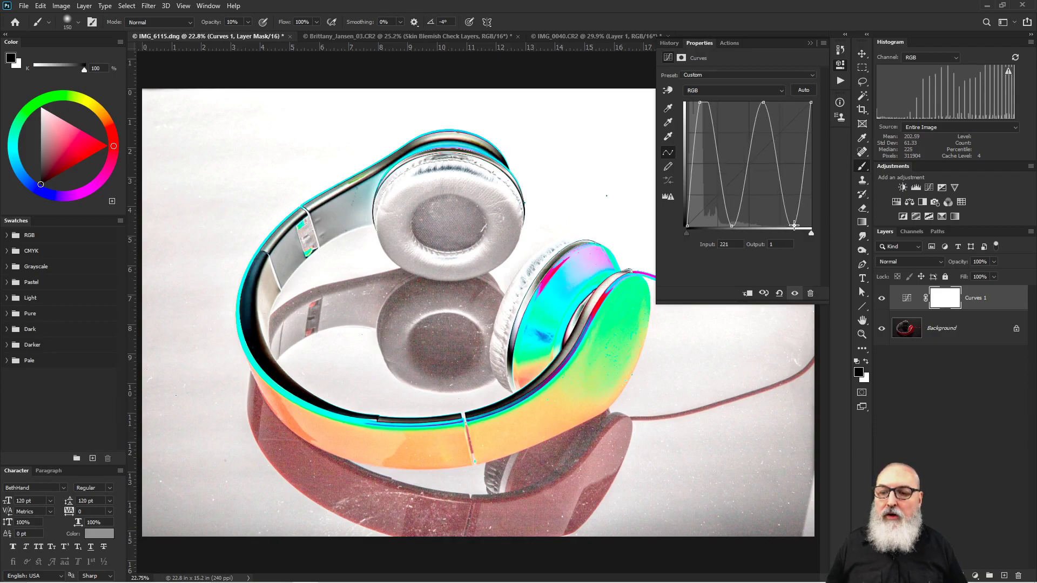
drag(699, 103, 705, 103)
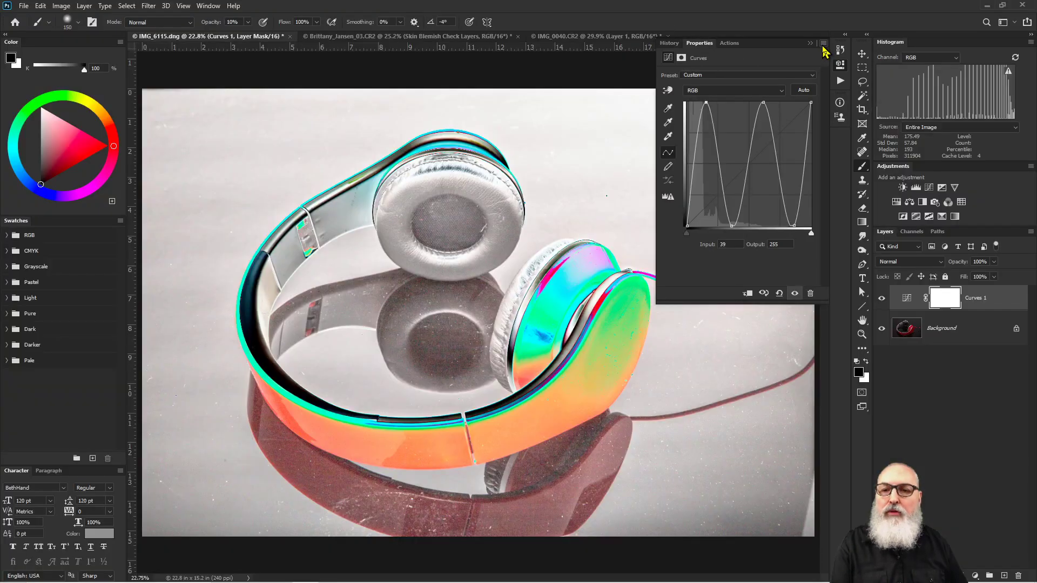
View the existing presets in the Curves preset save location without saving a new one.
click(821, 44)
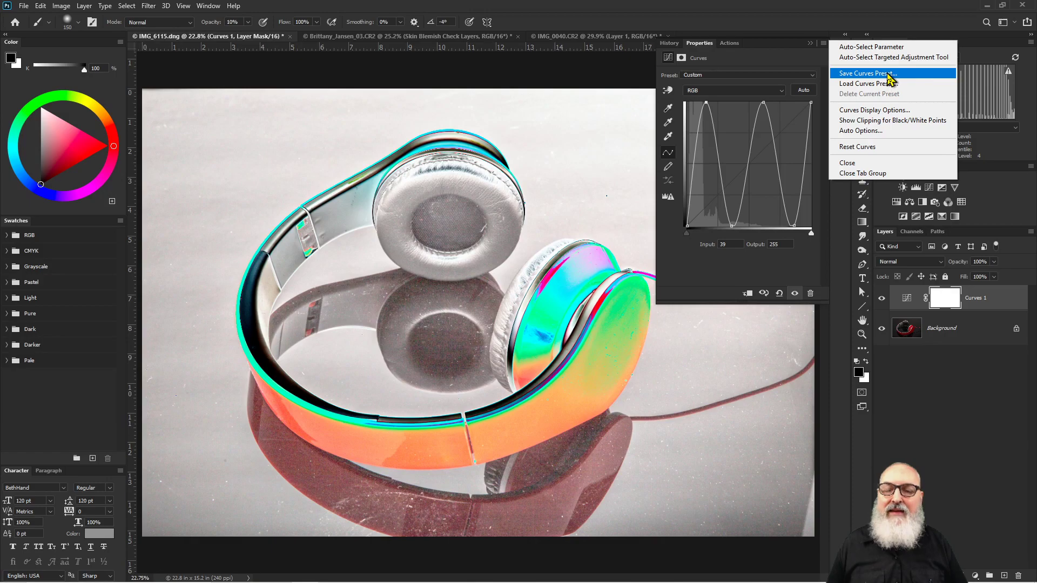
key(Escape)
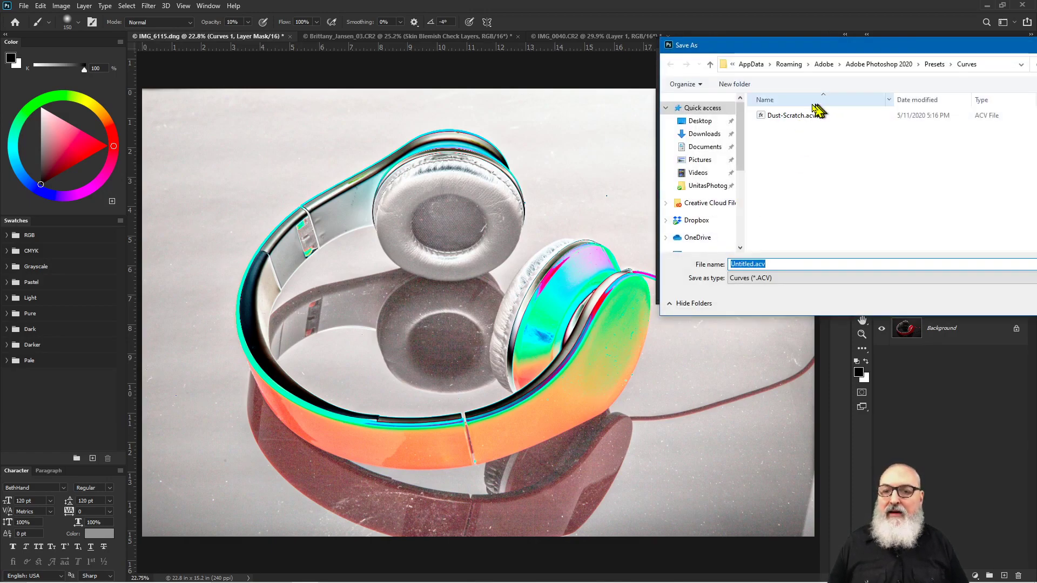
drag(860, 49, 657, 59)
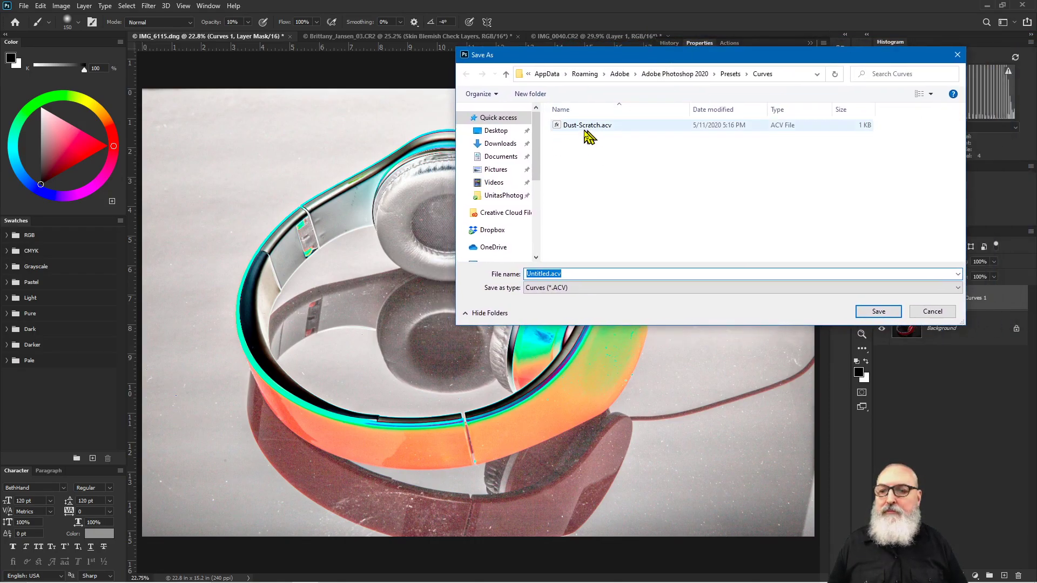
click(948, 312)
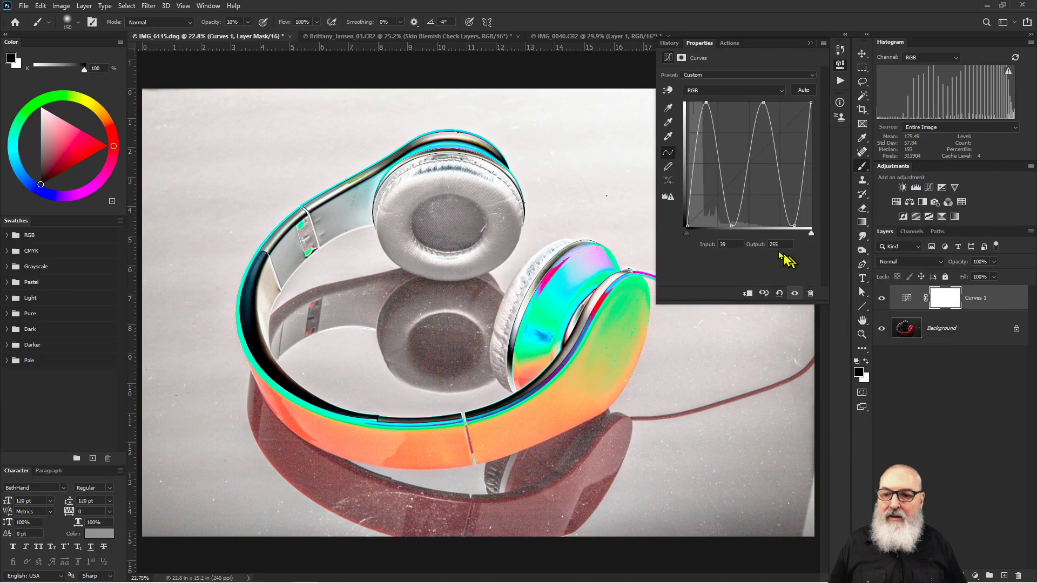
Apply the Dust-Scratch preset to the Curves 1 layer and hide its adjustment settings.
click(739, 76)
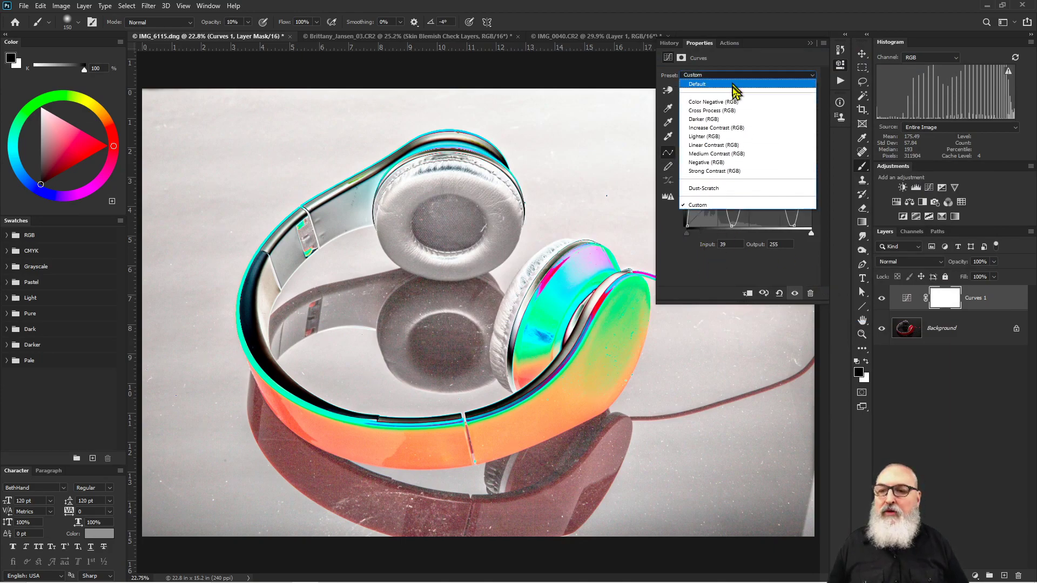
click(705, 189)
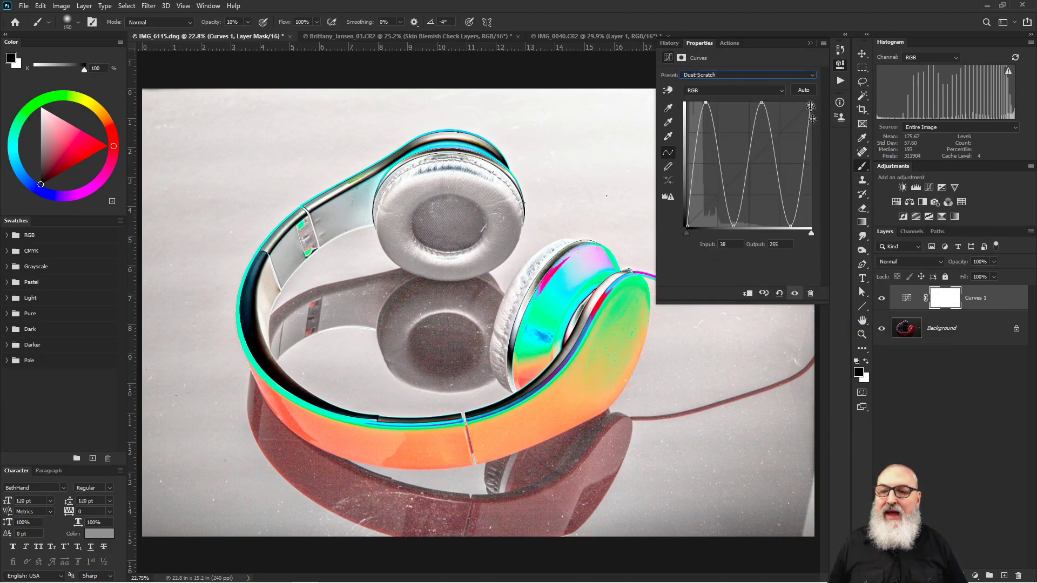
click(811, 44)
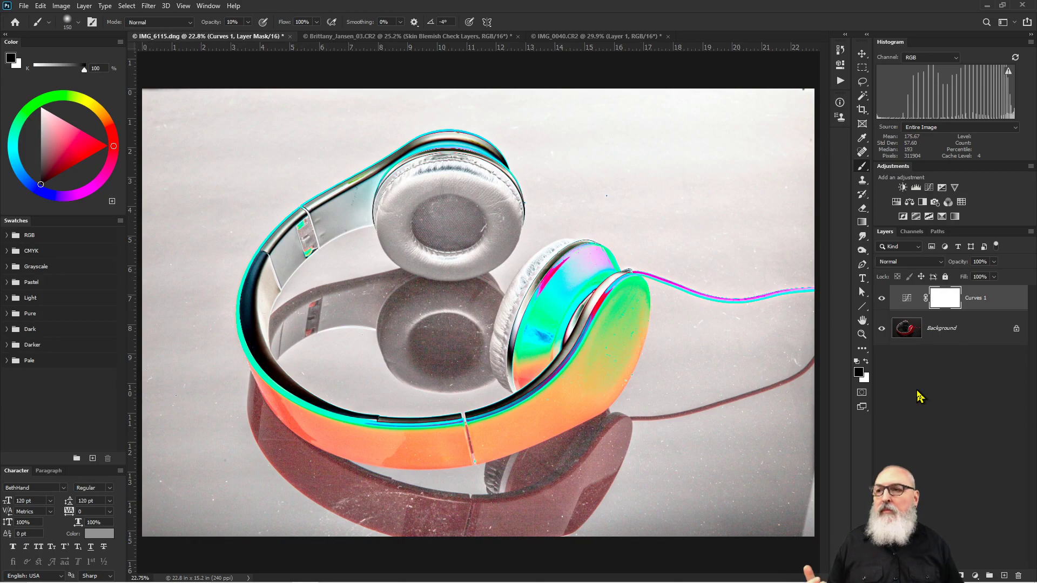
click(148, 6)
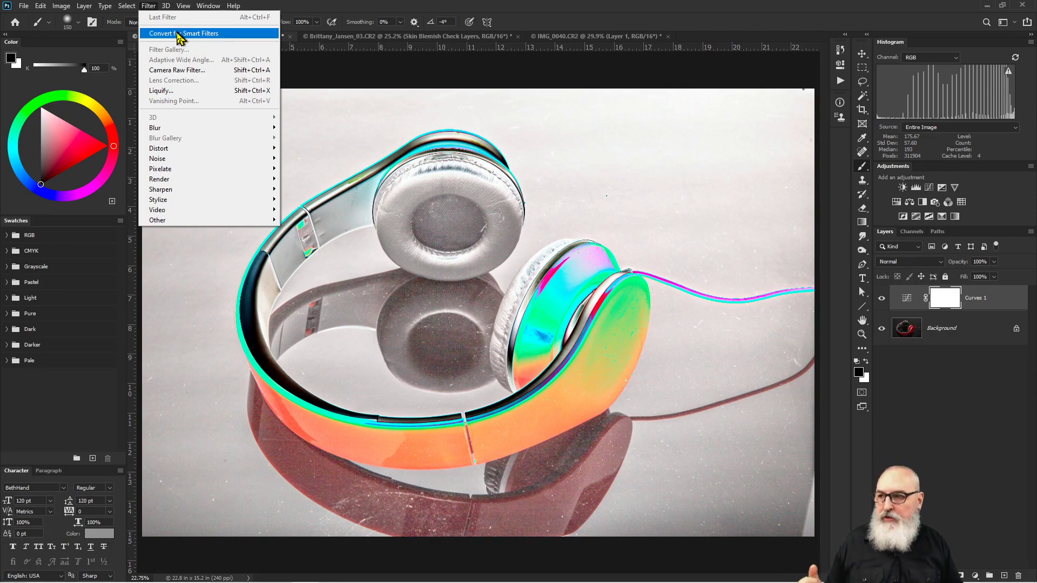
click(148, 6)
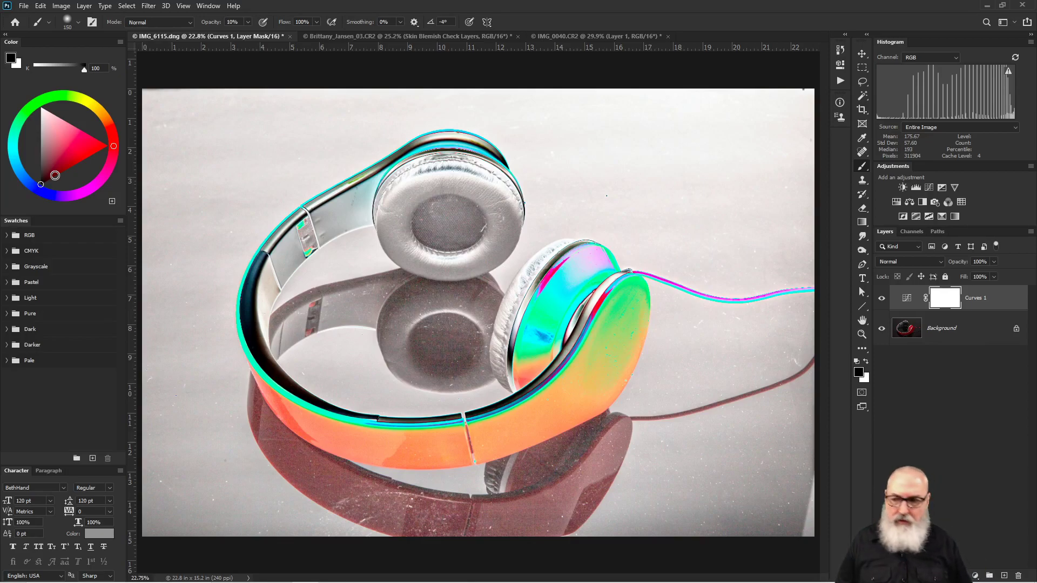
Choose a magenta hue for the foreground color and replace the out-of-gamut tone with its nearest in-gamut color.
click(67, 154)
drag(67, 154, 65, 157)
mouse_move(69, 196)
mouse_down()
mouse_move(93, 181)
mouse_move(81, 192)
mouse_move(95, 129)
mouse_move(32, 105)
mouse_move(15, 143)
mouse_move(52, 195)
mouse_move(98, 181)
mouse_move(108, 135)
mouse_move(78, 110)
mouse_move(34, 110)
mouse_move(46, 177)
mouse_move(101, 182)
mouse_move(95, 190)
mouse_move(55, 169)
mouse_move(43, 181)
mouse_move(35, 103)
mouse_move(101, 146)
mouse_move(52, 130)
mouse_move(86, 144)
mouse_move(51, 165)
mouse_move(81, 147)
mouse_move(64, 154)
mouse_move(61, 135)
mouse_move(75, 160)
mouse_move(65, 147)
mouse_move(60, 161)
mouse_move(74, 147)
mouse_move(73, 156)
mouse_up()
click(67, 157)
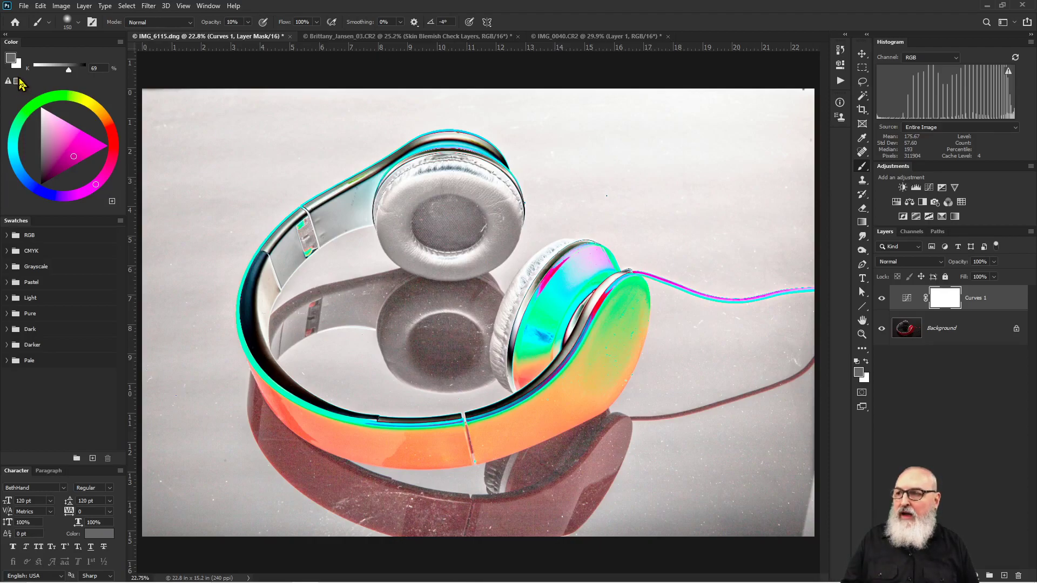
click(17, 82)
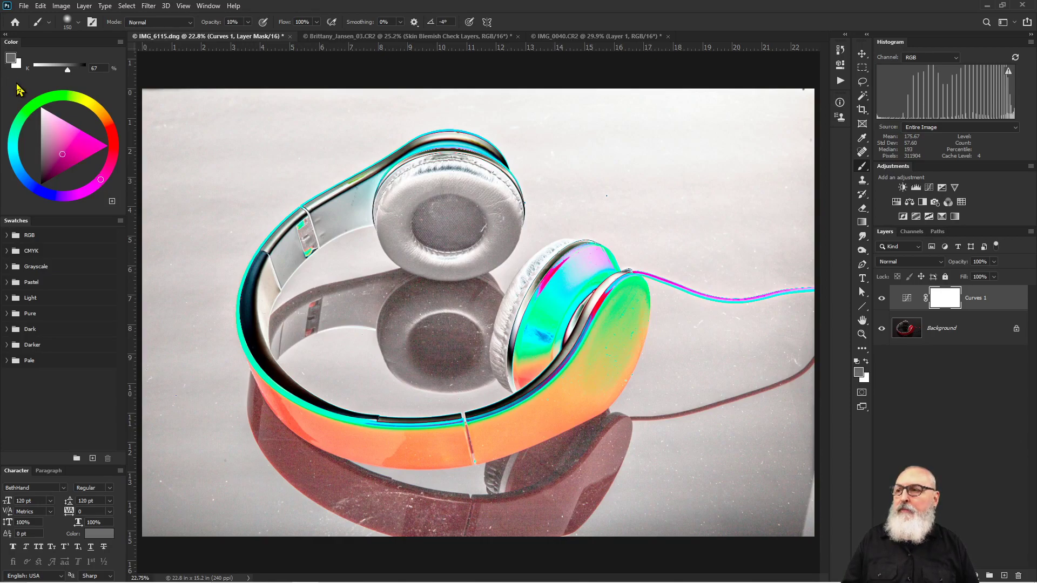
Pick a lighter magenta foreground tone at 61% K and switch the brush to the hard-edged 150 px tip at 0°.
mouse_move(78, 156)
mouse_down()
mouse_move(65, 158)
mouse_move(76, 148)
mouse_move(62, 160)
mouse_up()
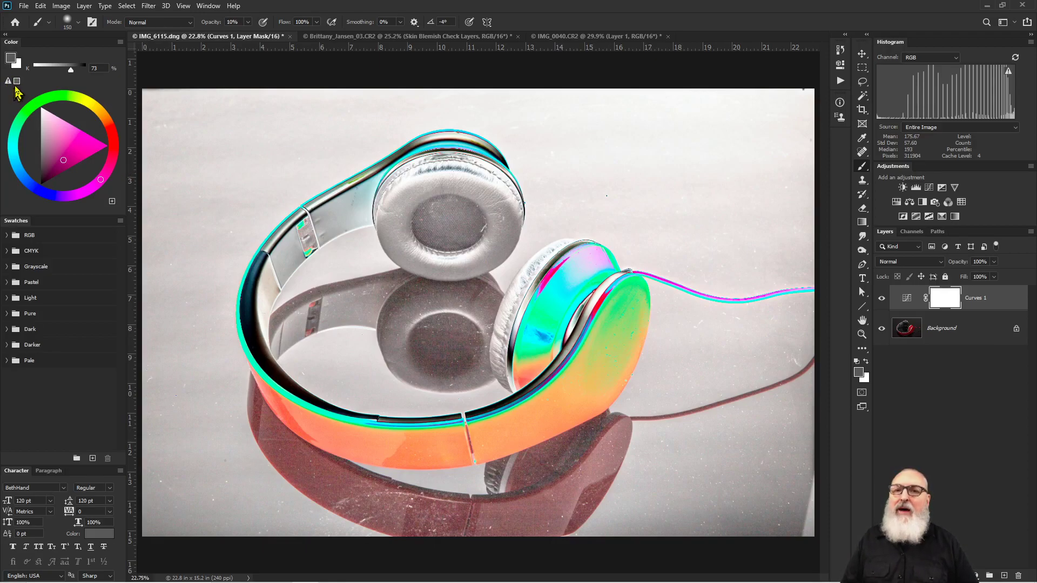
click(73, 151)
mouse_move(74, 151)
mouse_down()
mouse_move(51, 162)
mouse_move(81, 141)
mouse_move(54, 127)
mouse_move(85, 151)
mouse_move(57, 124)
mouse_up()
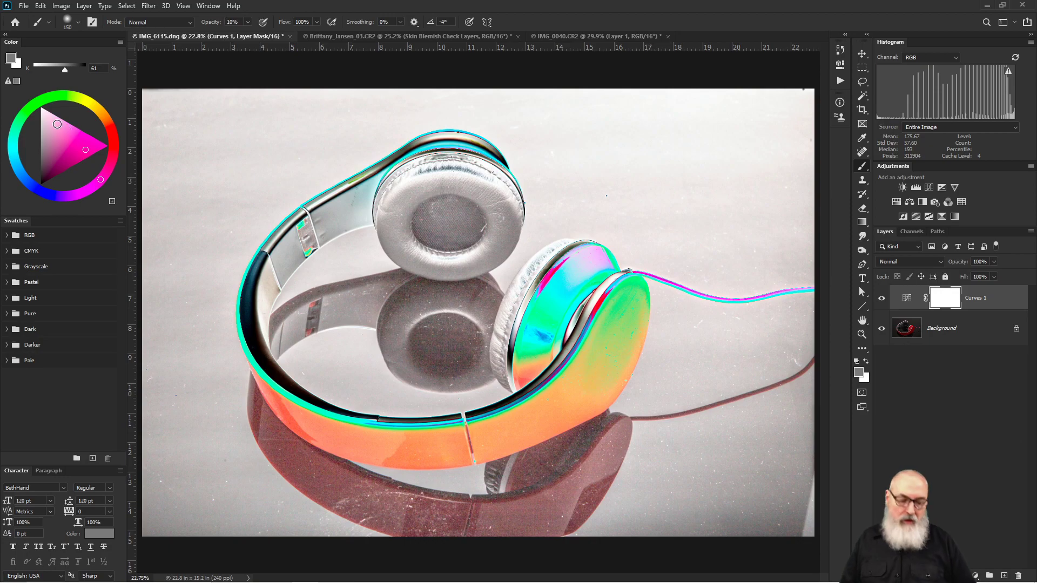
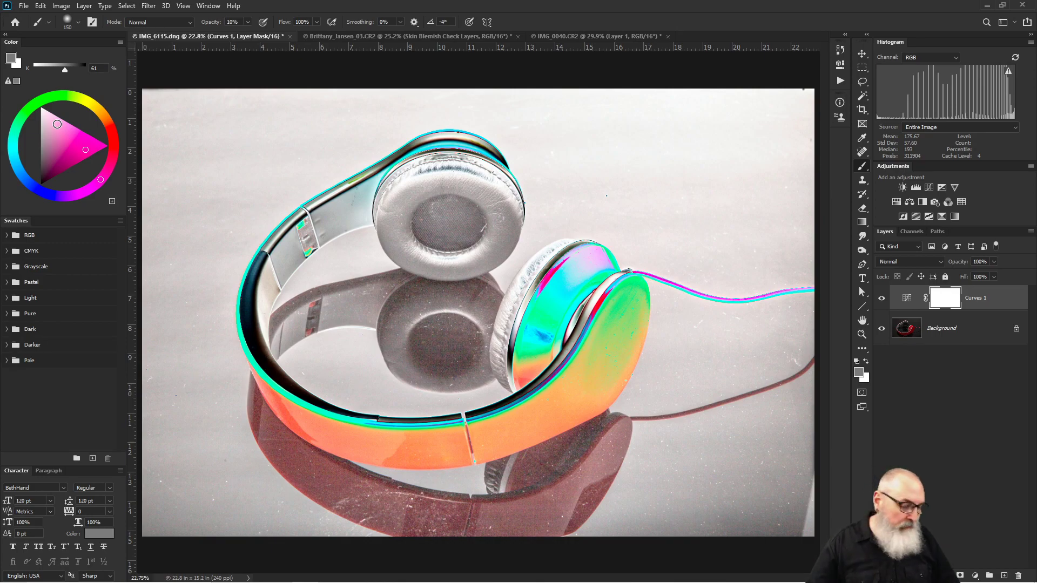
key(period)
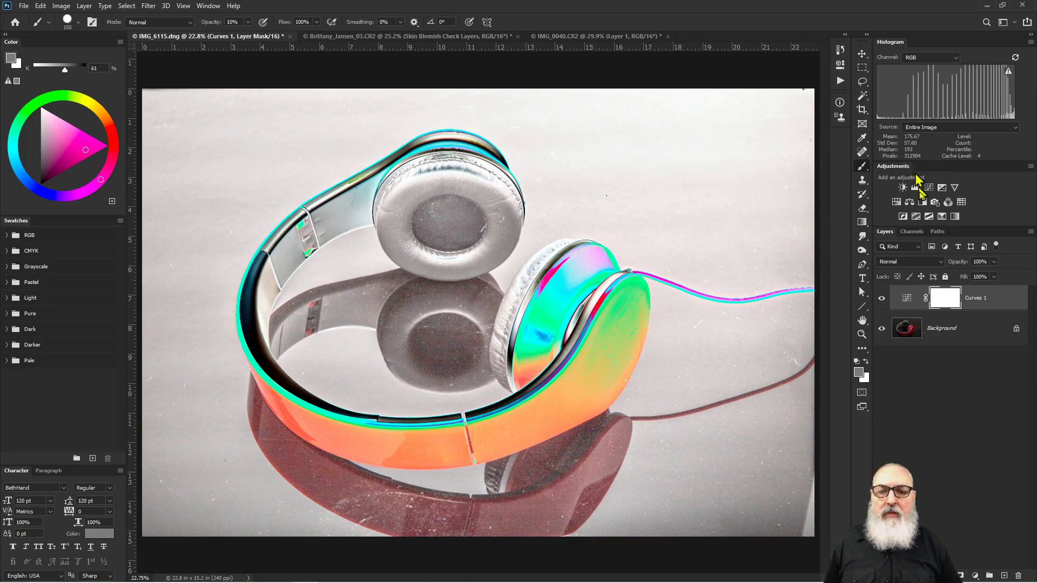
Compare the headphones photo with and without the Curves 1 check layer, deselecting all layers.
click(882, 303)
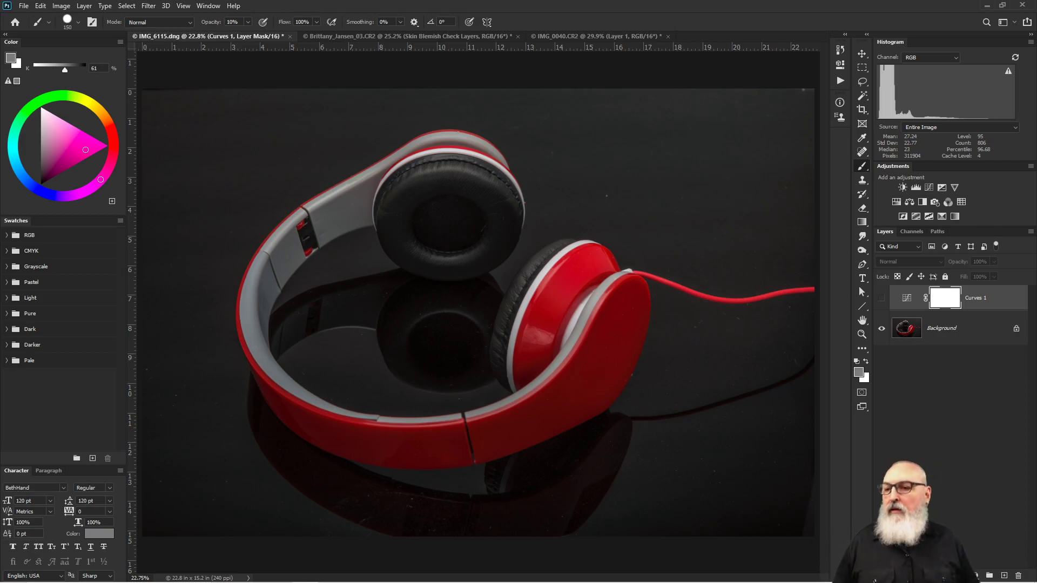
click(959, 424)
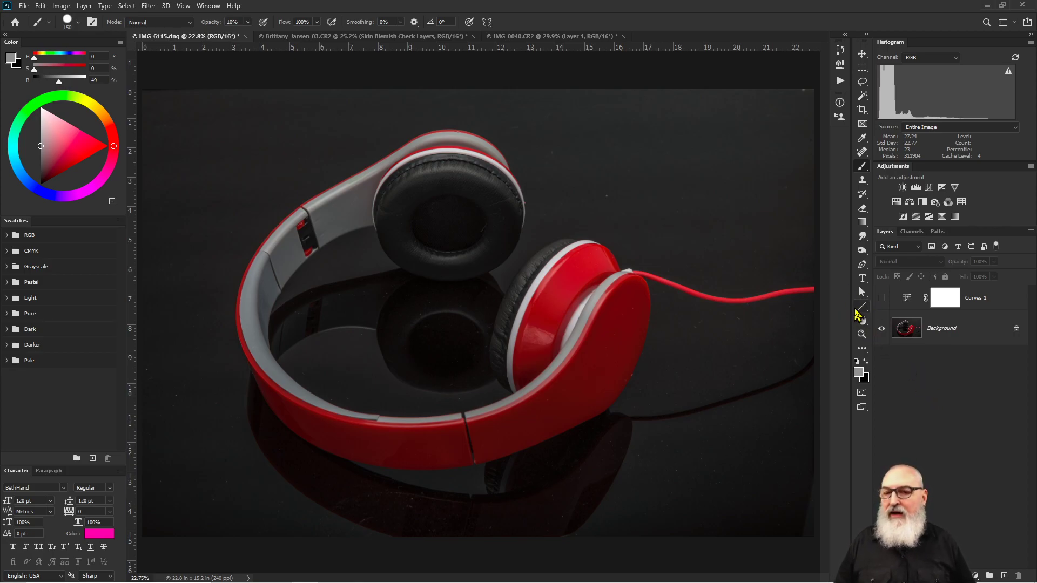
click(882, 297)
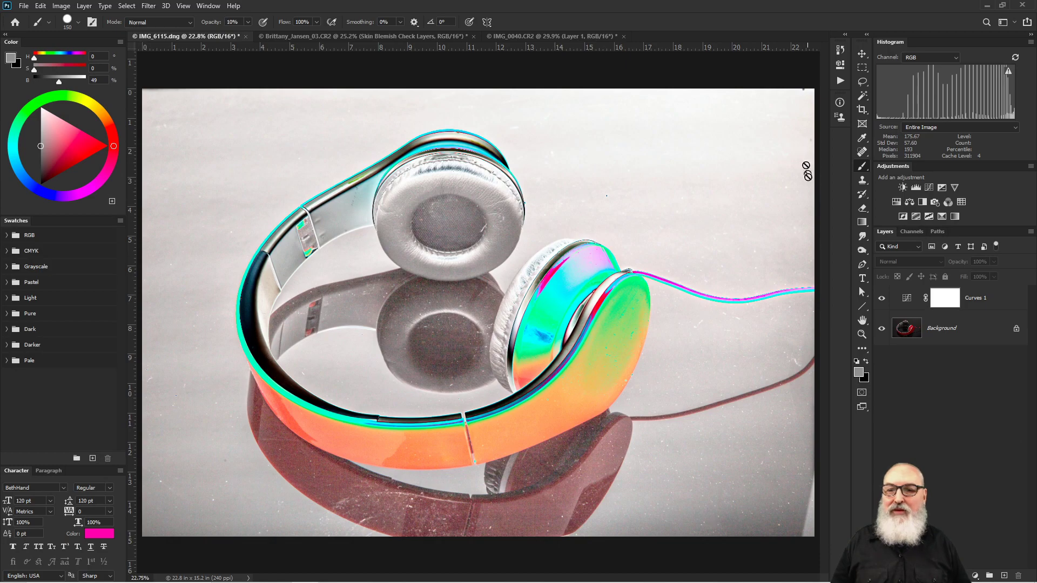
Switch to the portrait with the Skin Blemish Check Layers group and compare it with the group hidden and shown.
click(370, 37)
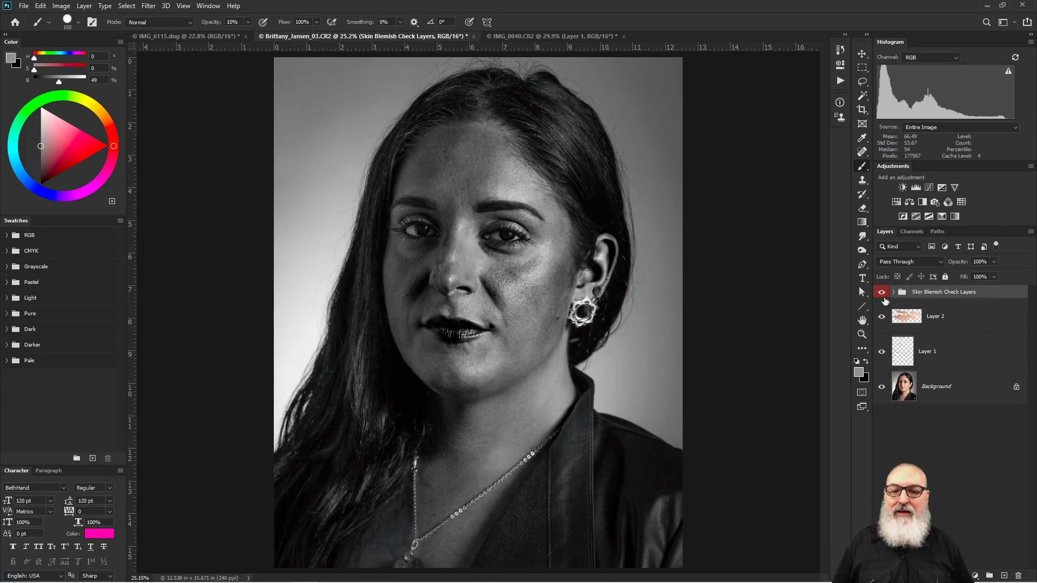
click(881, 293)
click(882, 294)
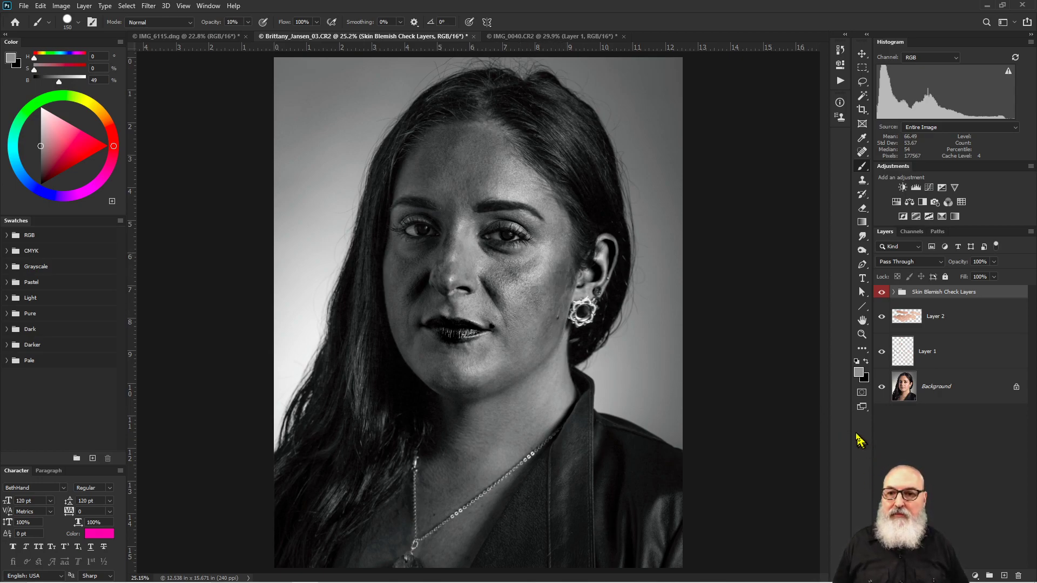
Show the Skin Blemish Check Layer group in IMG_0040.CR2, inspect the adjustment layers inside it, collapse the group and deselect all layers.
click(577, 38)
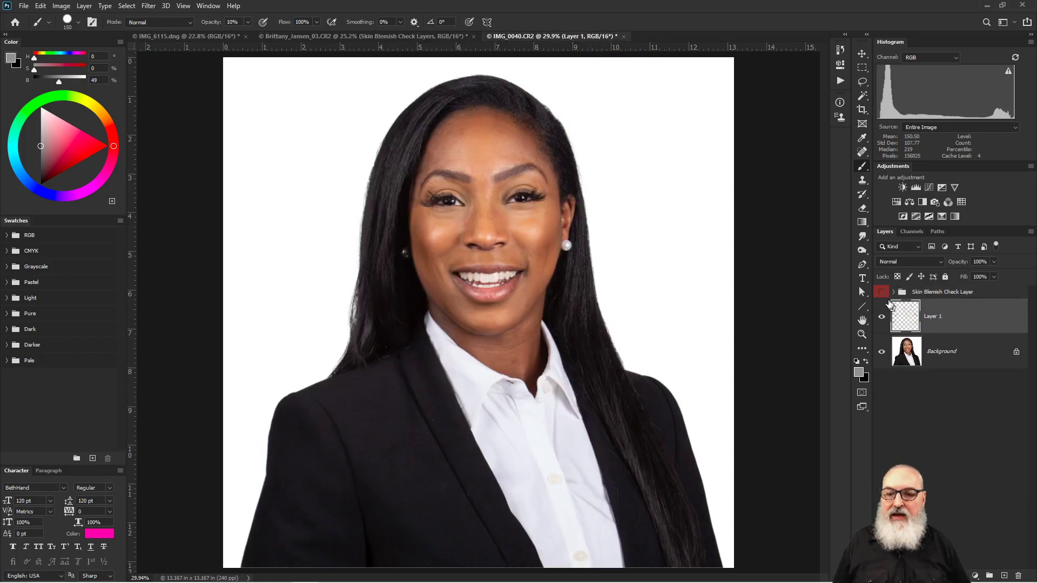
click(881, 292)
click(894, 292)
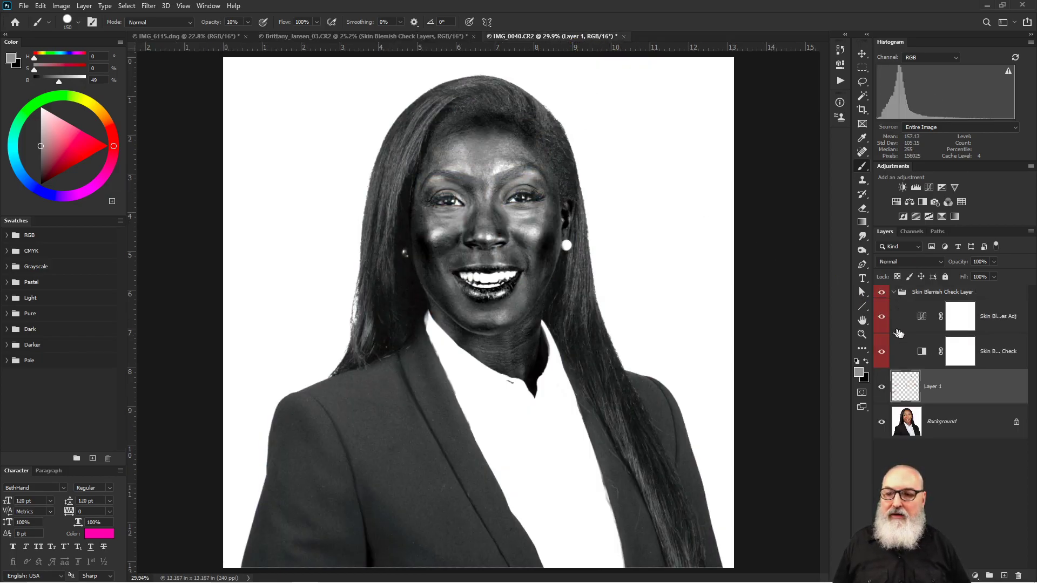
click(922, 323)
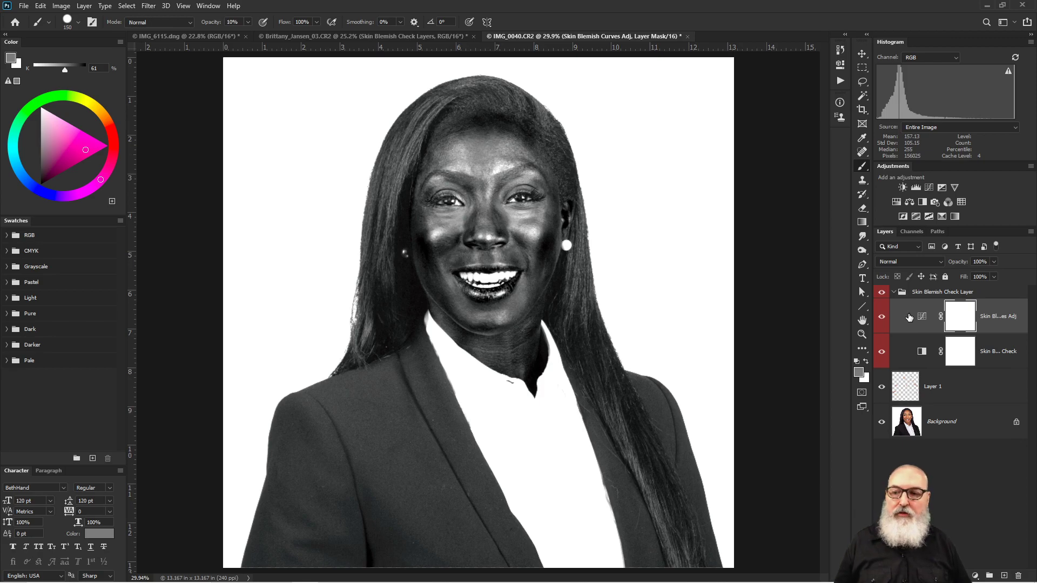
click(893, 293)
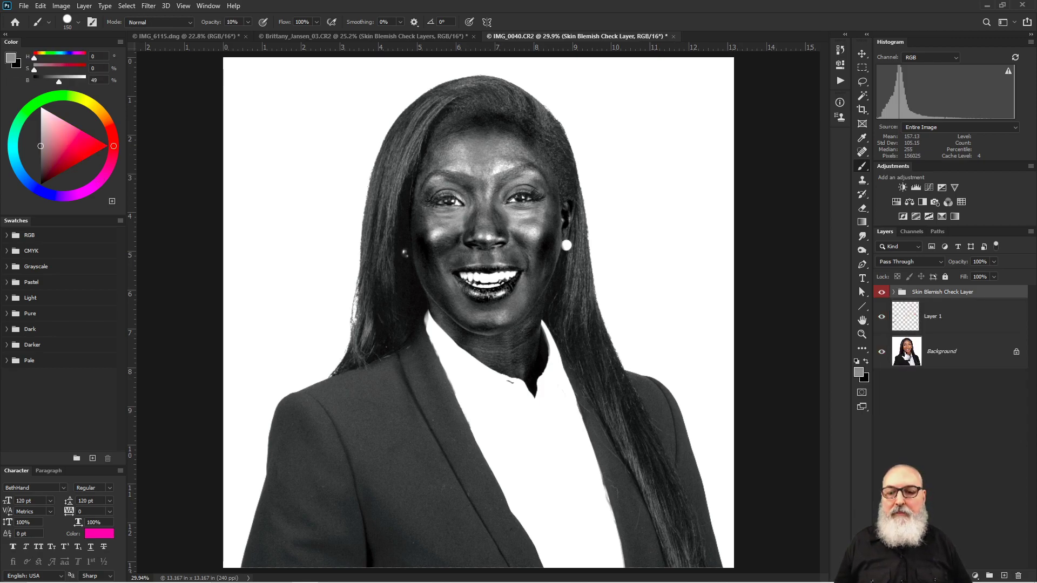
click(907, 406)
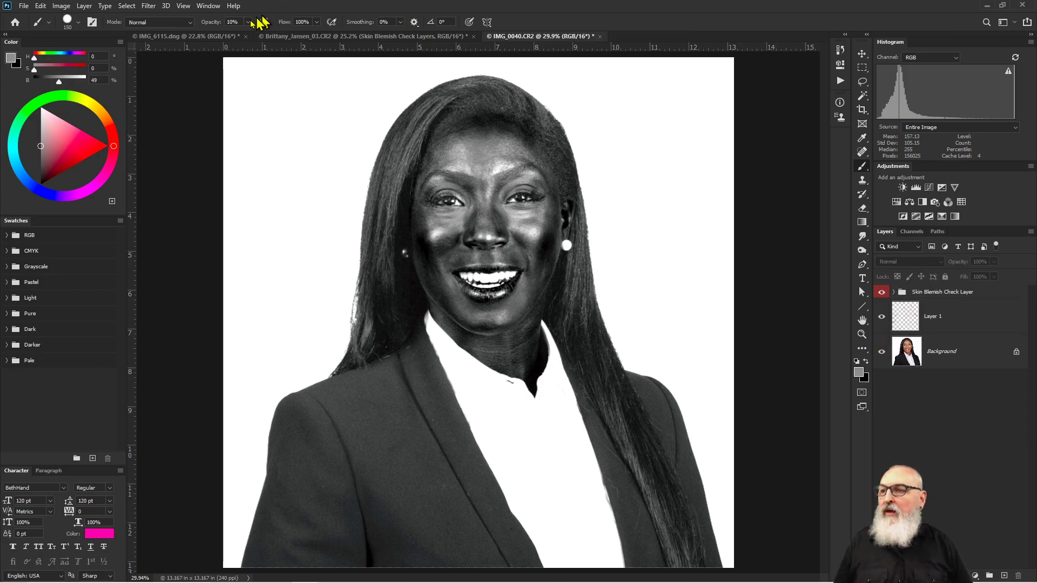
Return to IMG_6115.dng and run the Luminance Check action from the Check Layers set above the Curves 1 layer.
click(184, 36)
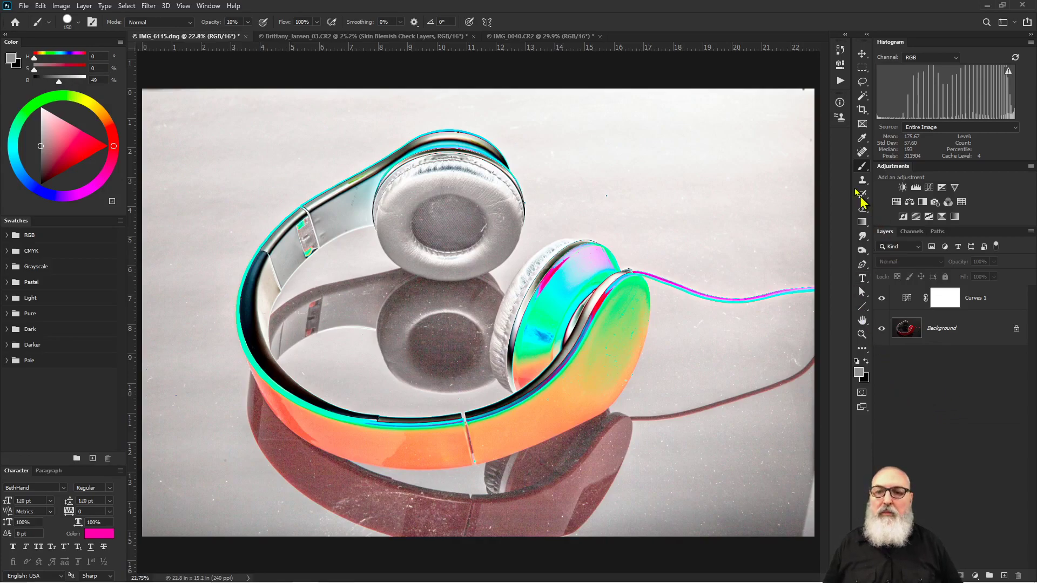
click(839, 82)
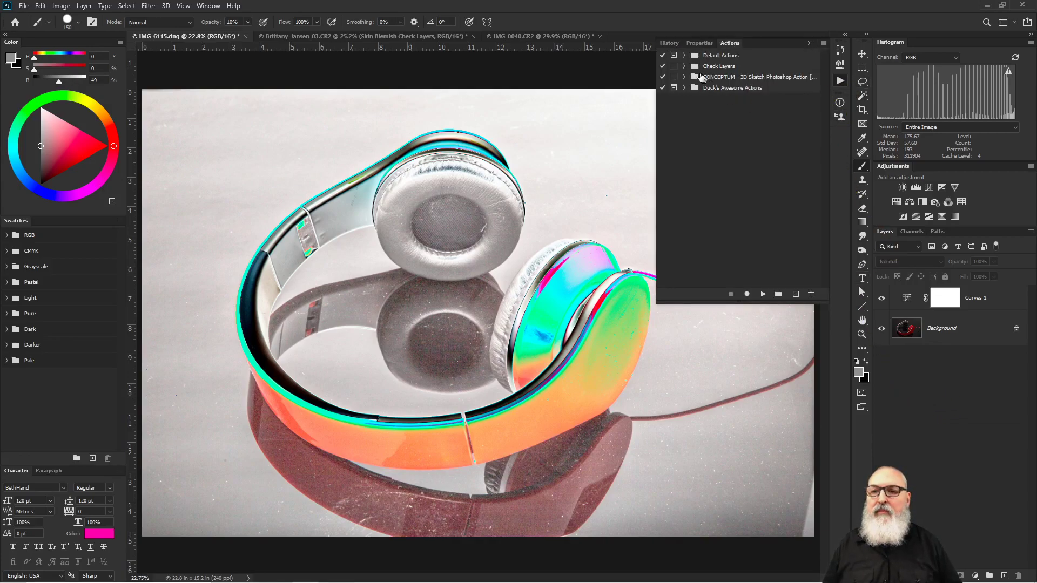
click(684, 66)
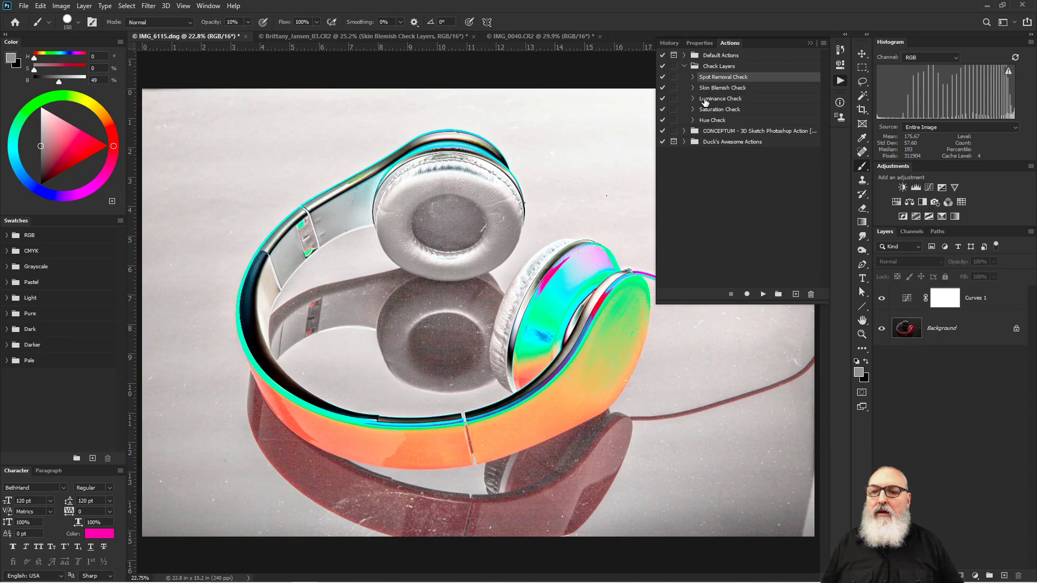
click(705, 99)
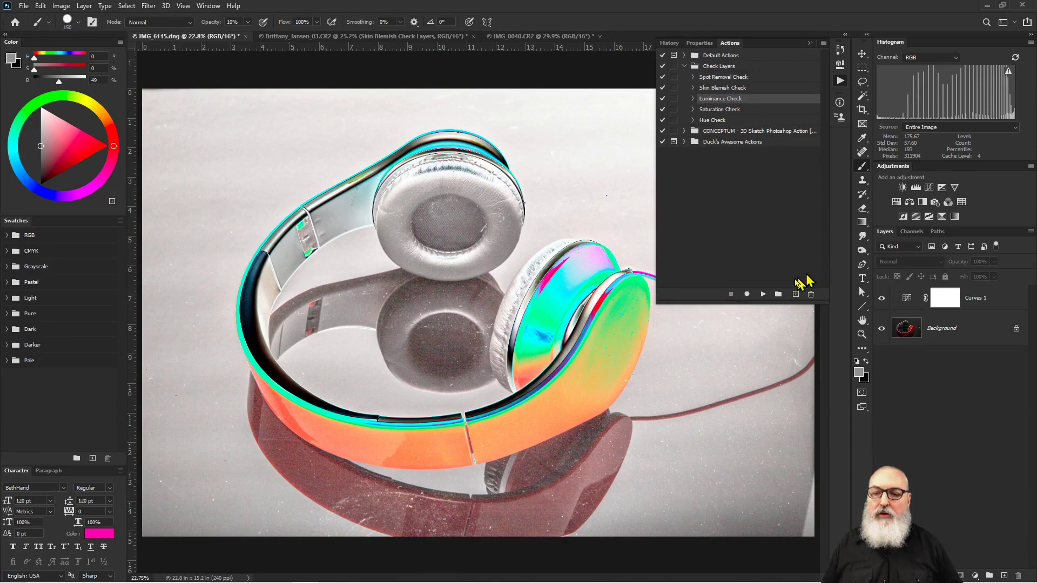
click(763, 294)
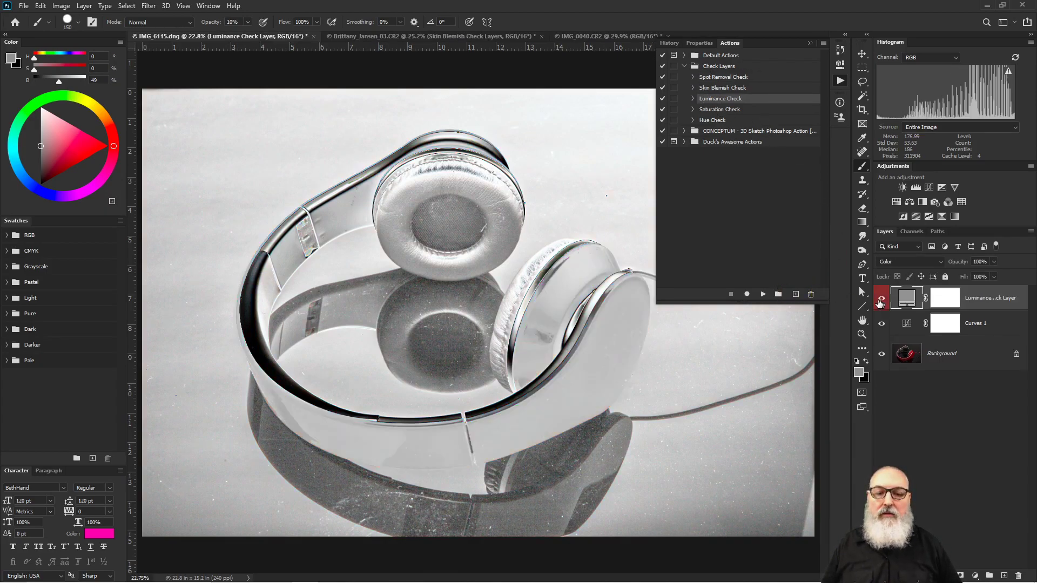
Delete the Curves 1 layer and run the Spot Removal Check action above the luminance check layer.
drag(998, 330, 1018, 576)
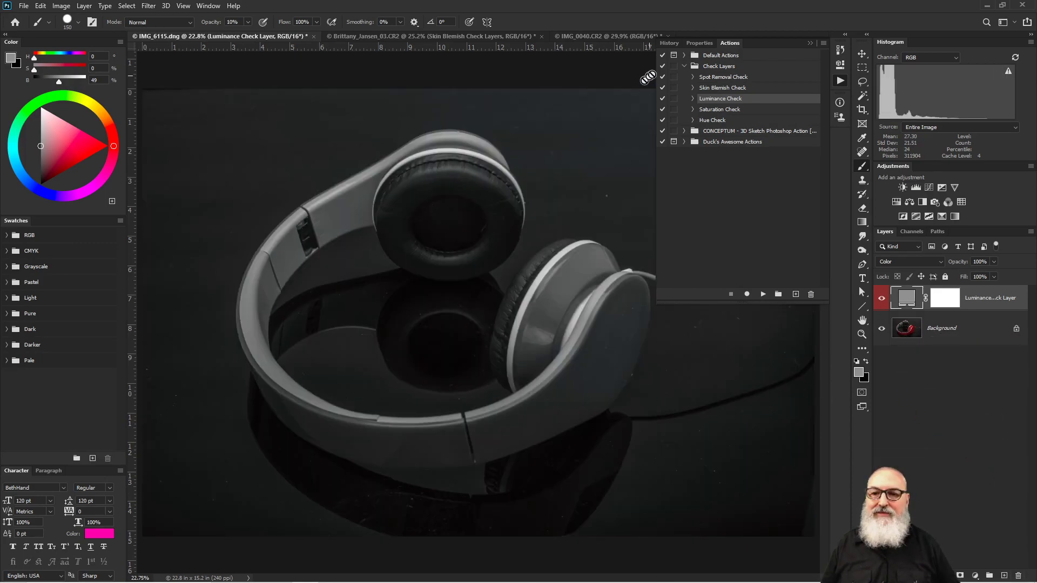
click(702, 77)
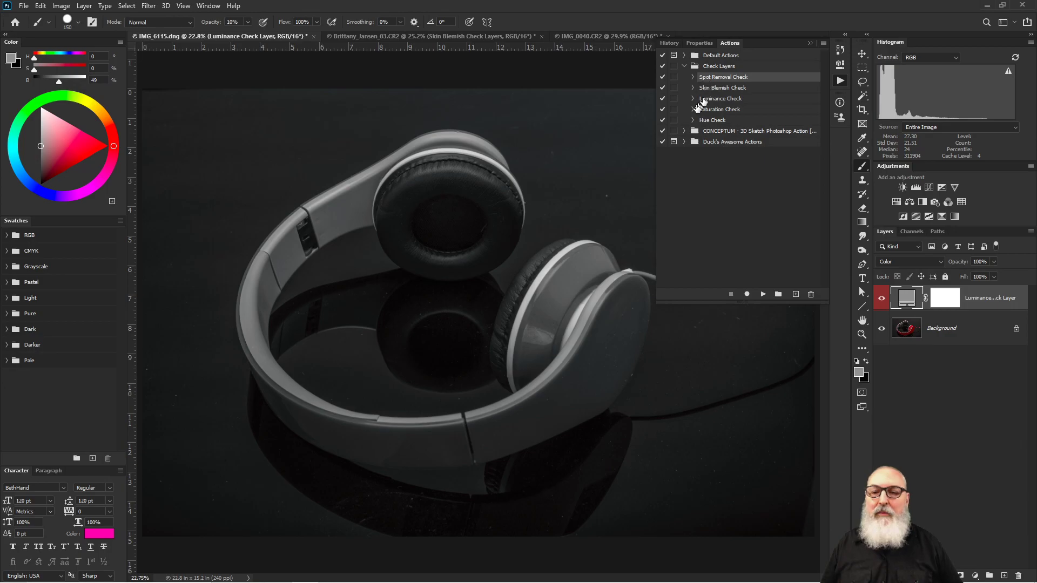
click(763, 295)
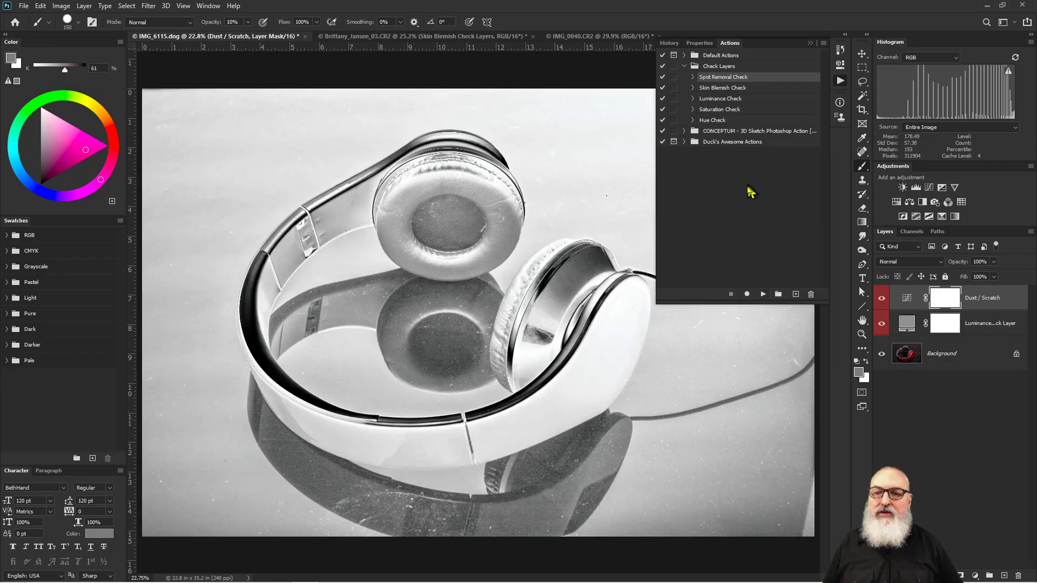